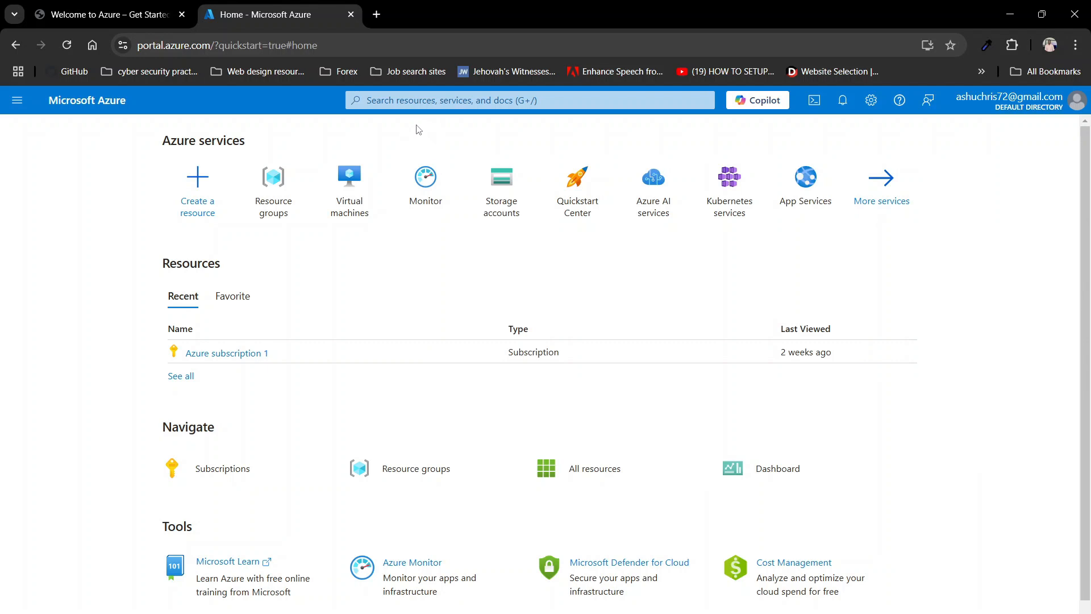
Step: Search 'res' and open the Resource groups page, which is still empty
click(420, 106)
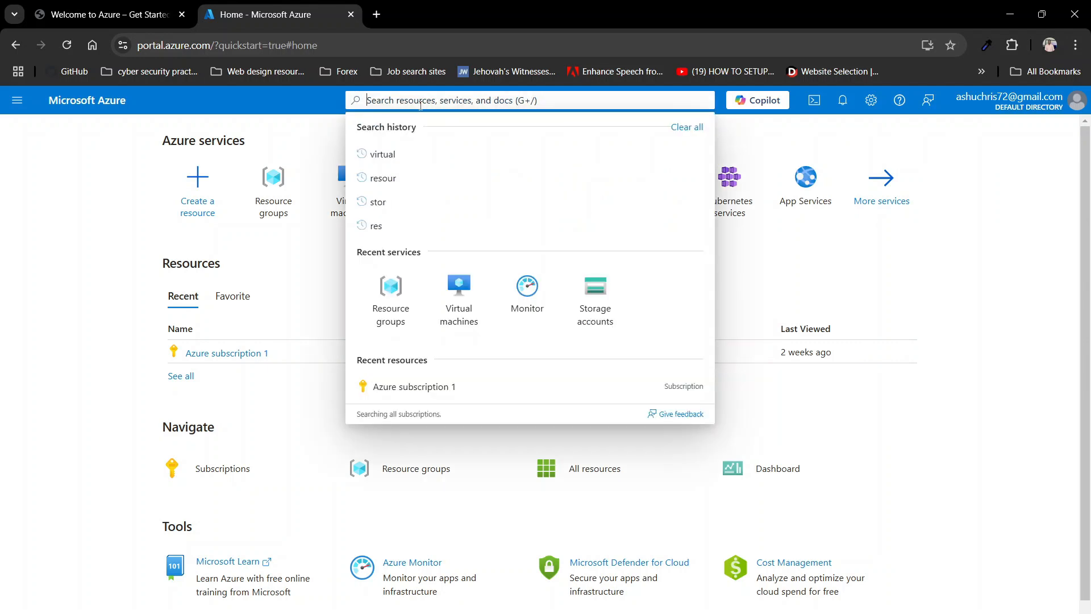
text(res)
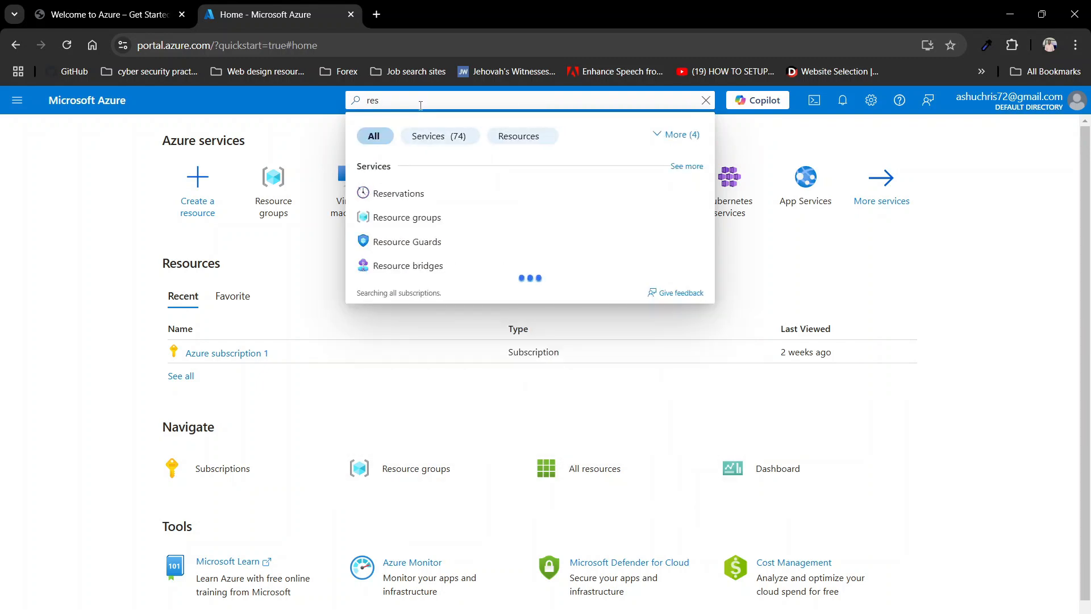
click(406, 219)
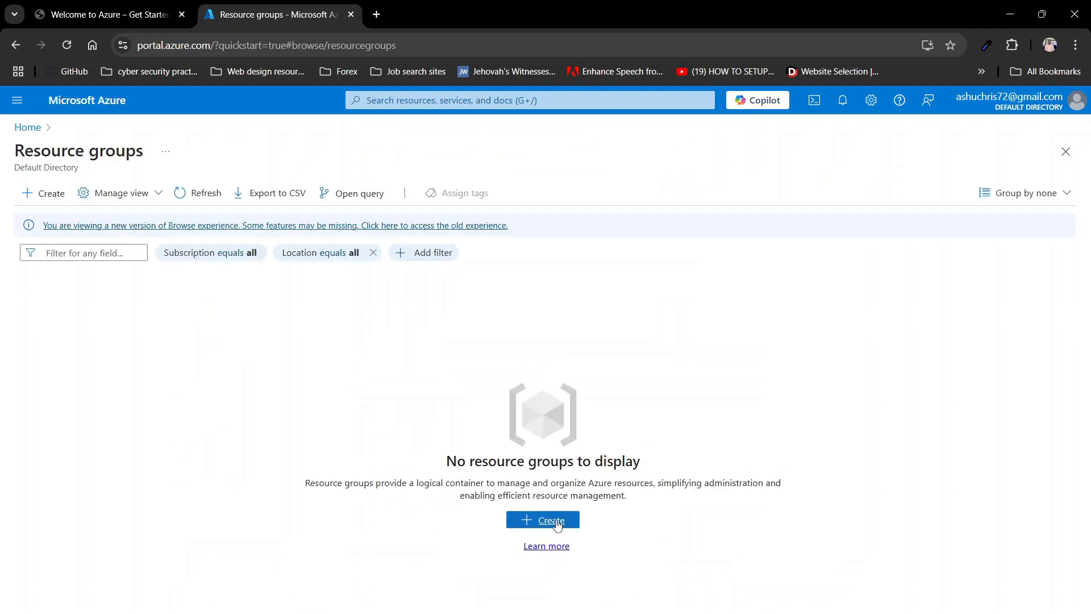
Step: Create resource group Azure-Lab-AD in (Asia Pacific) Southeast Asia and proceed to Review + create
click(555, 525)
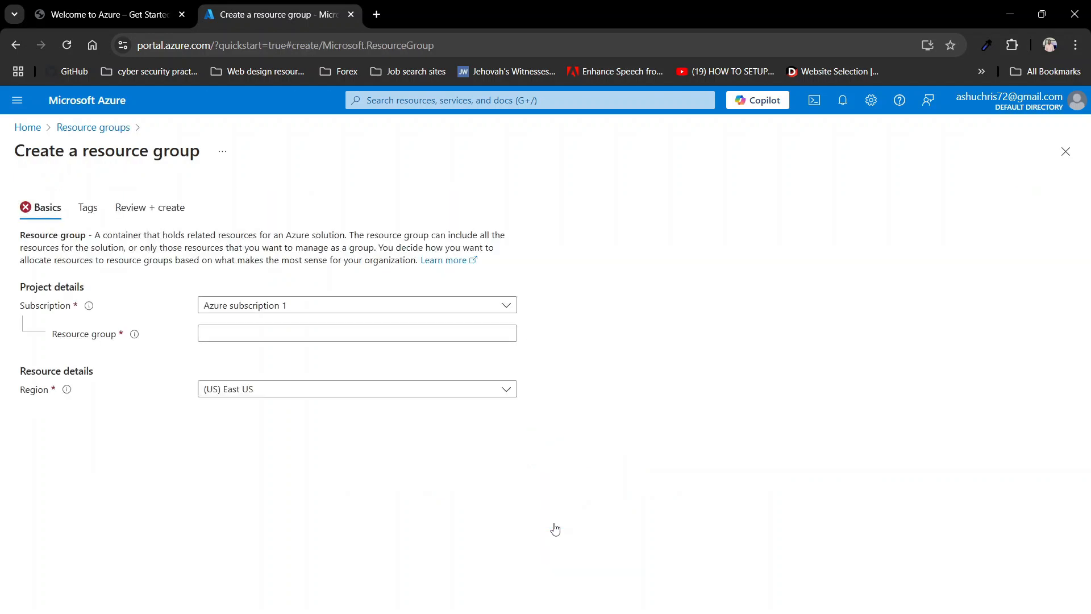
click(231, 334)
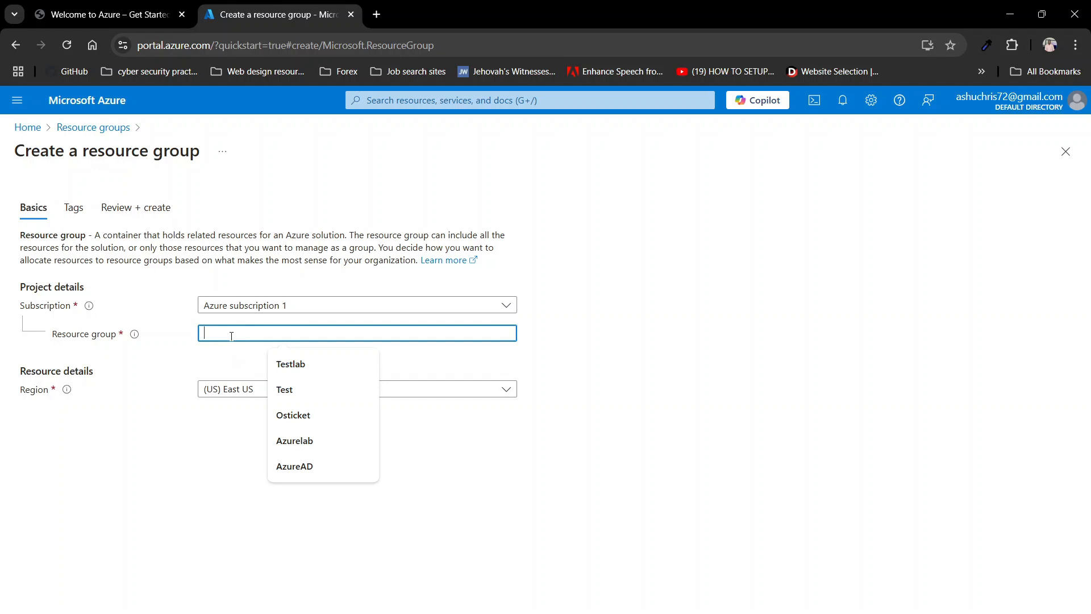
text(A)
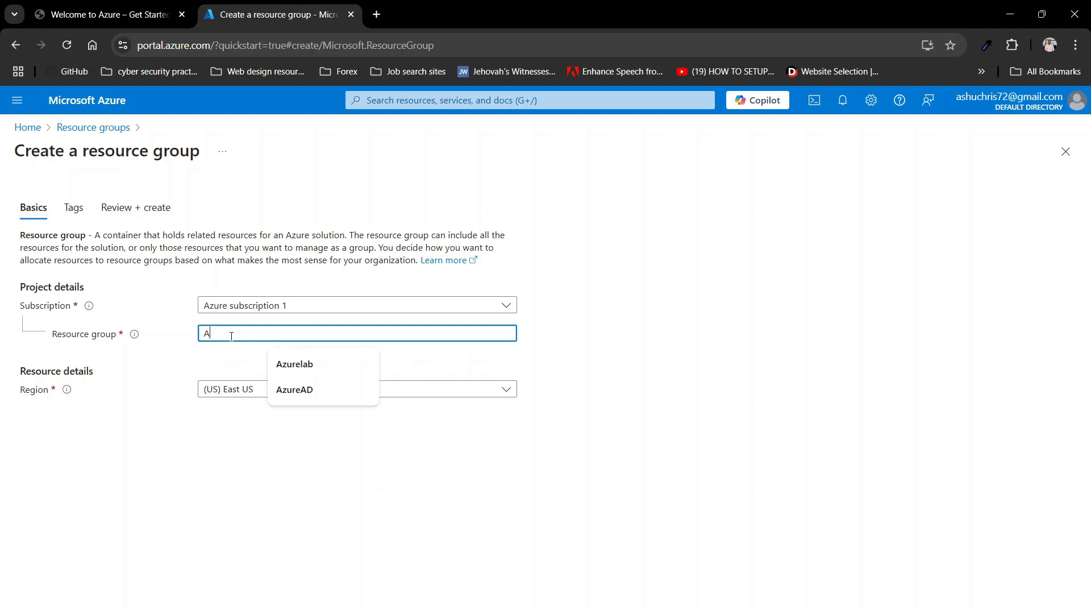
text(zure)
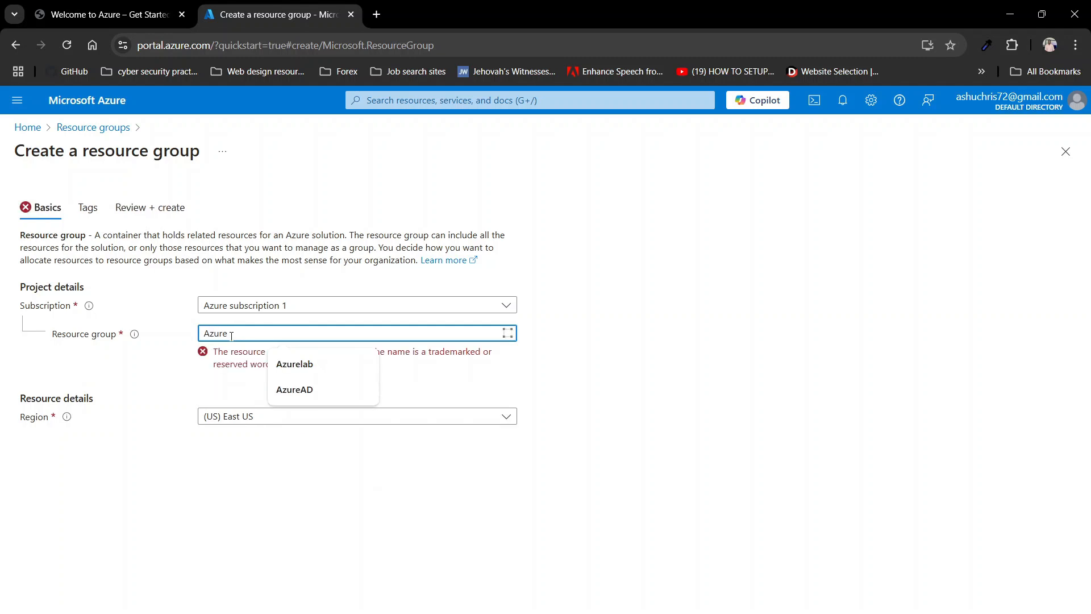
text(-Lab-)
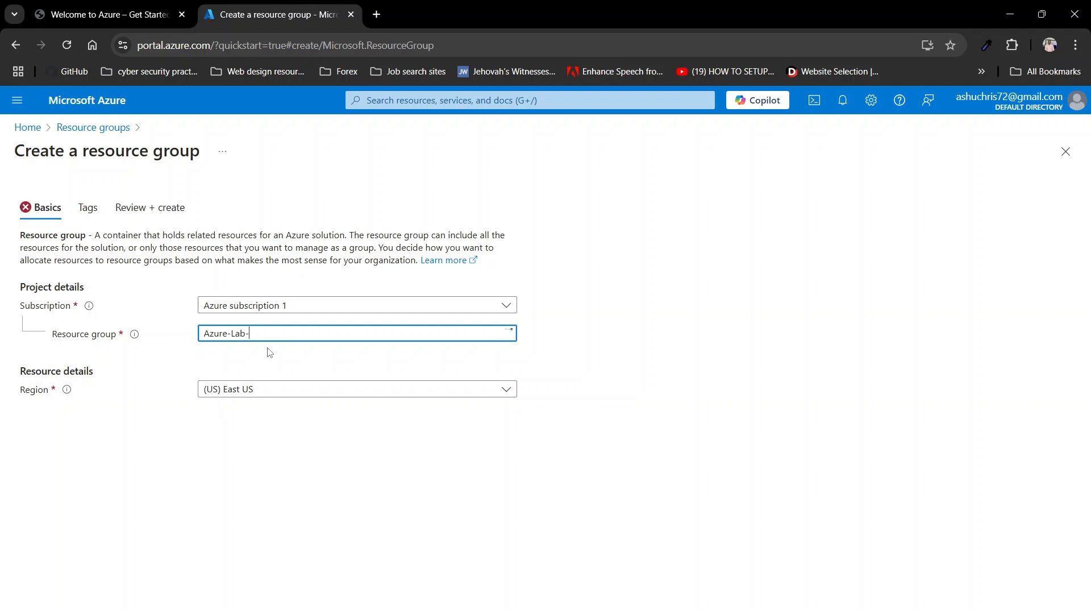
text(D)
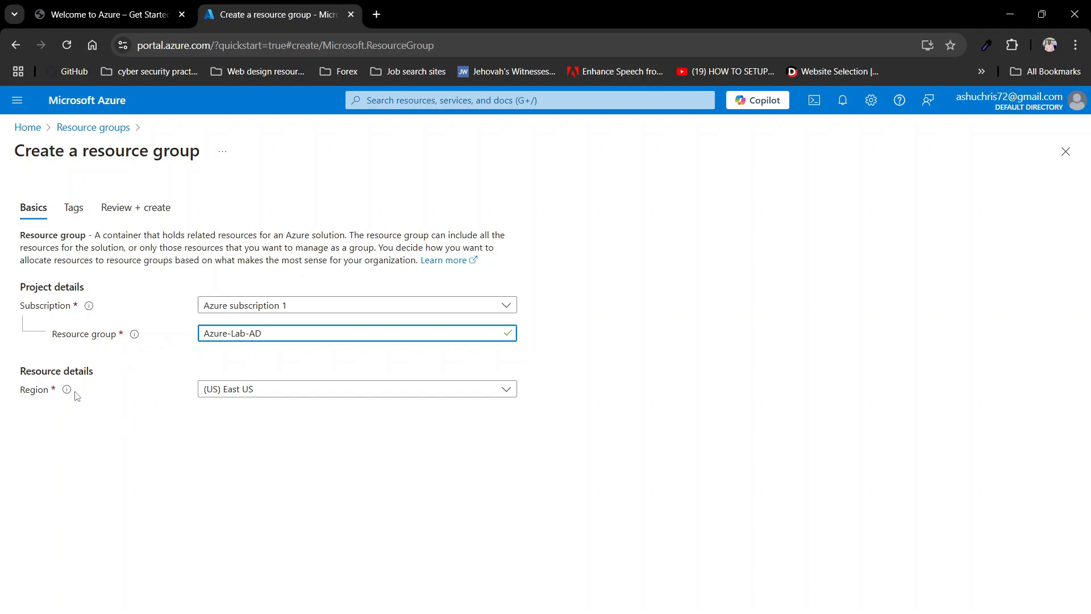
click(244, 391)
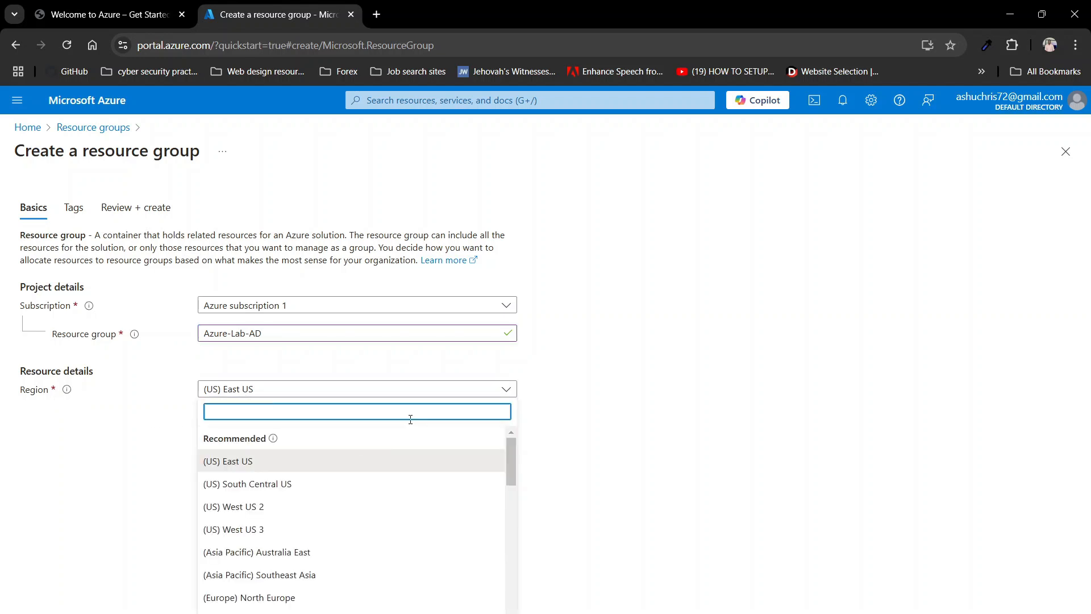
drag(510, 443, 511, 463)
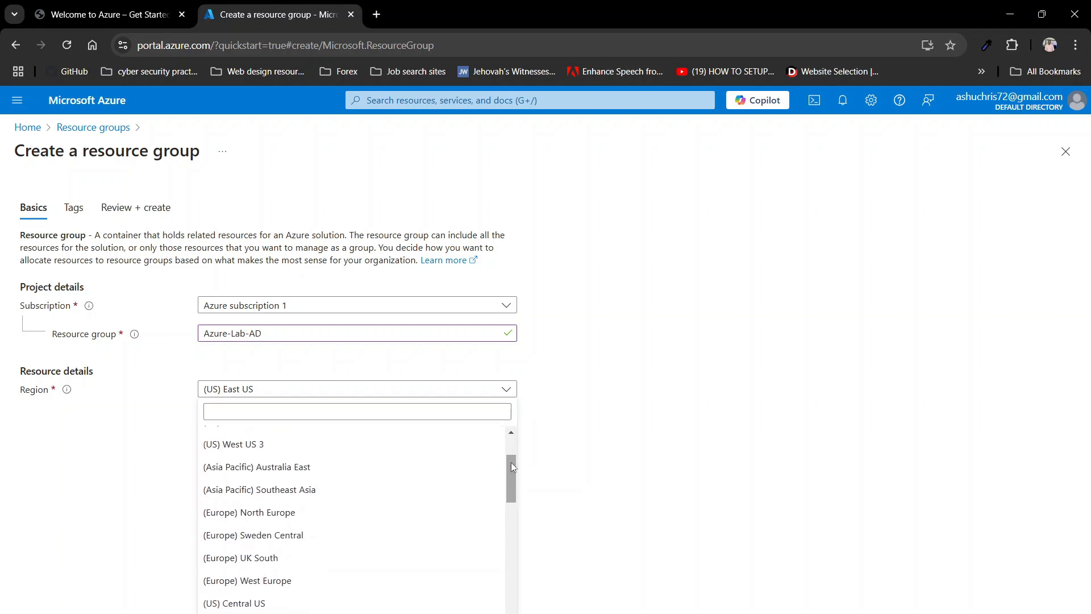
click(278, 492)
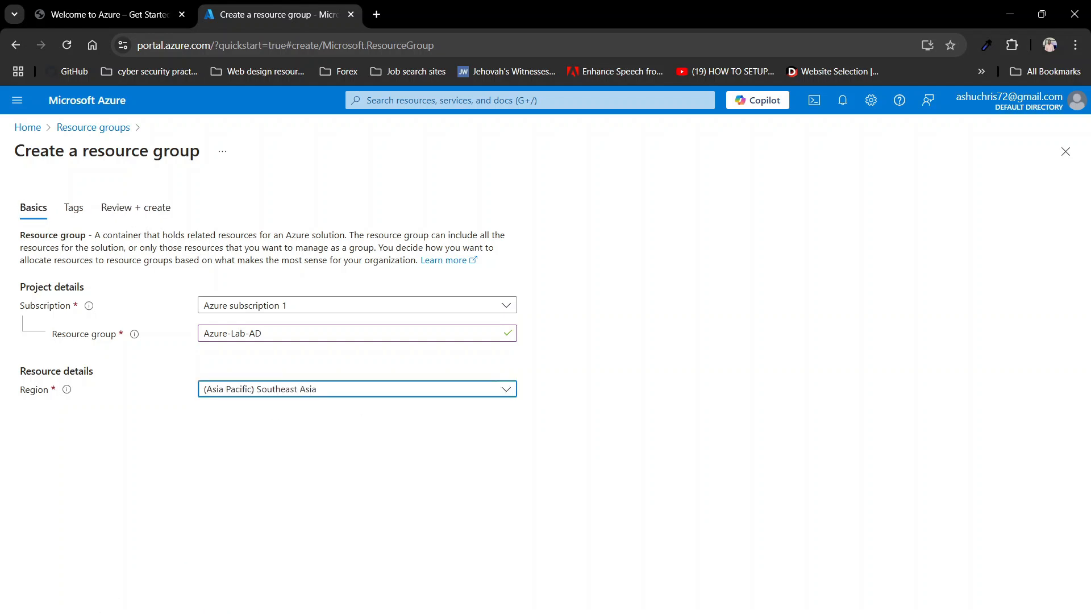
click(135, 207)
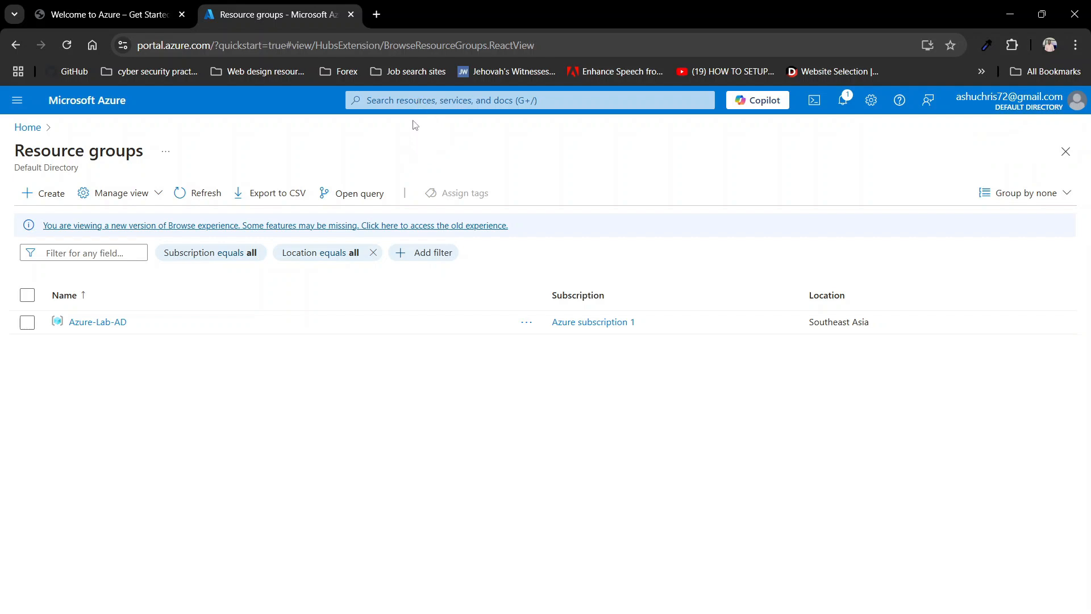
Step: Search 'virtual', go to Virtual machines, and expand the Create menu
click(413, 101)
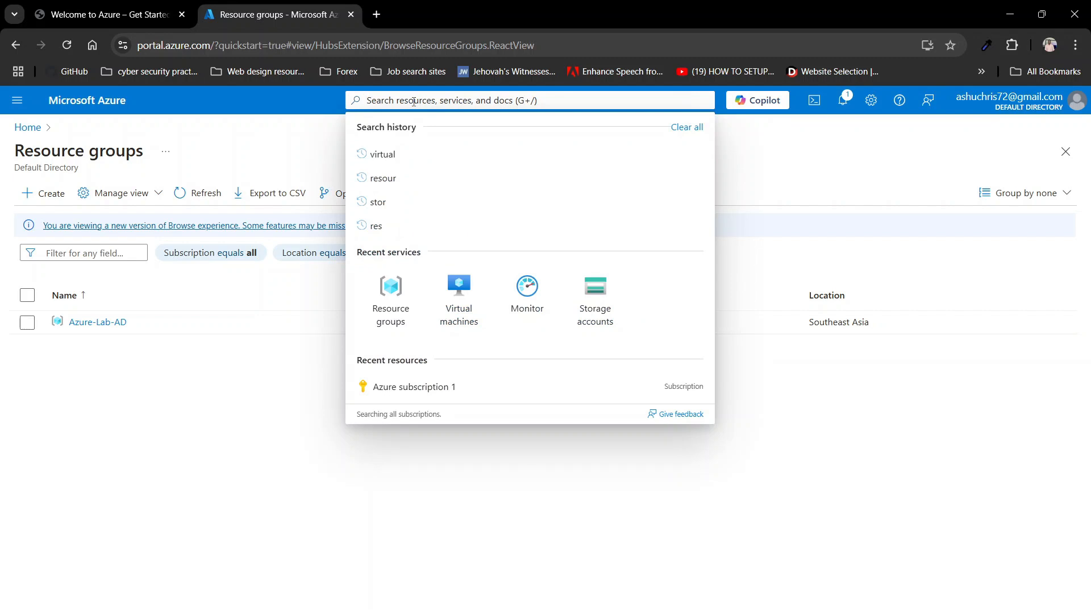
text(virtual)
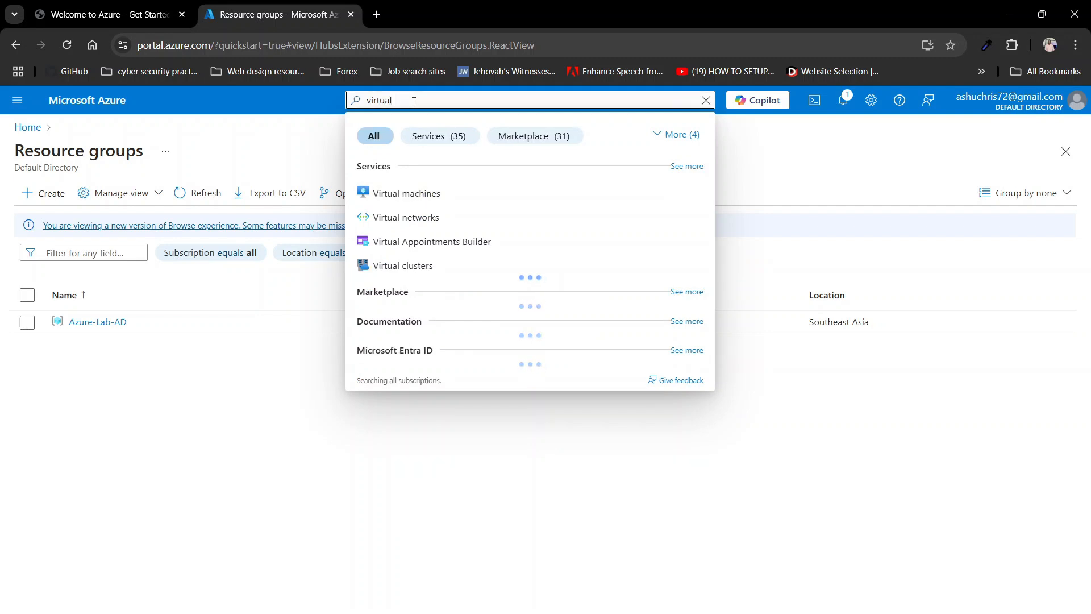
click(402, 199)
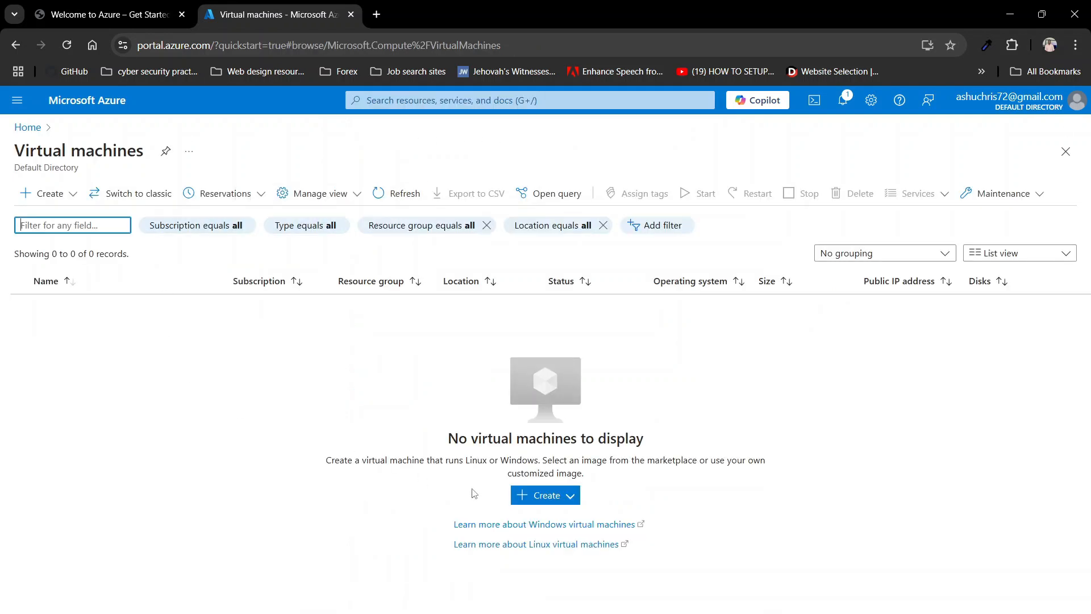
click(541, 500)
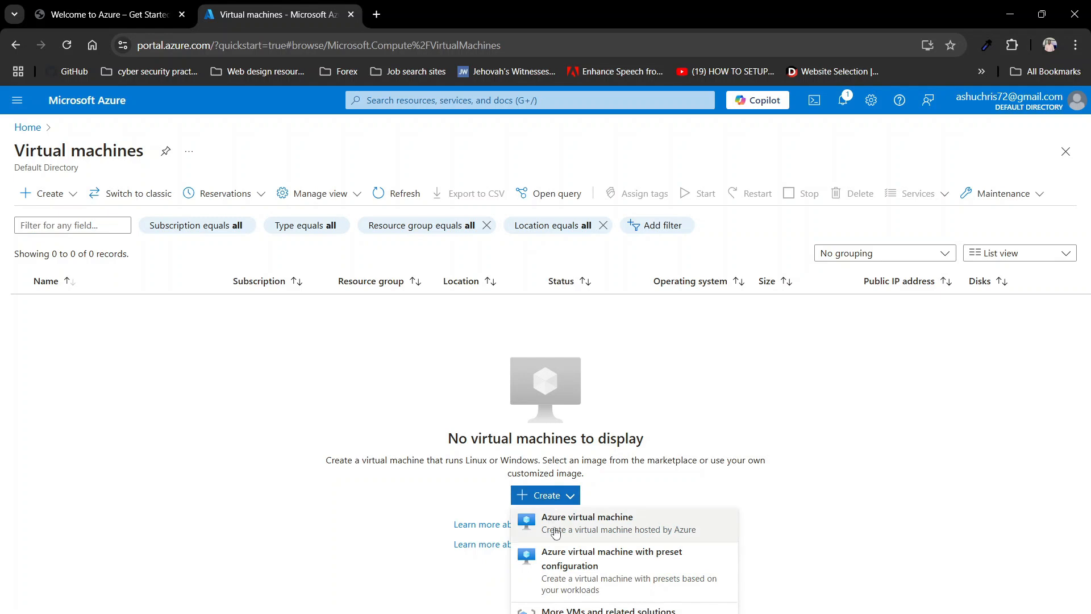
Step: Start an Azure virtual machine in resource group Azure-Lab-AD and name it AD-Server
click(580, 532)
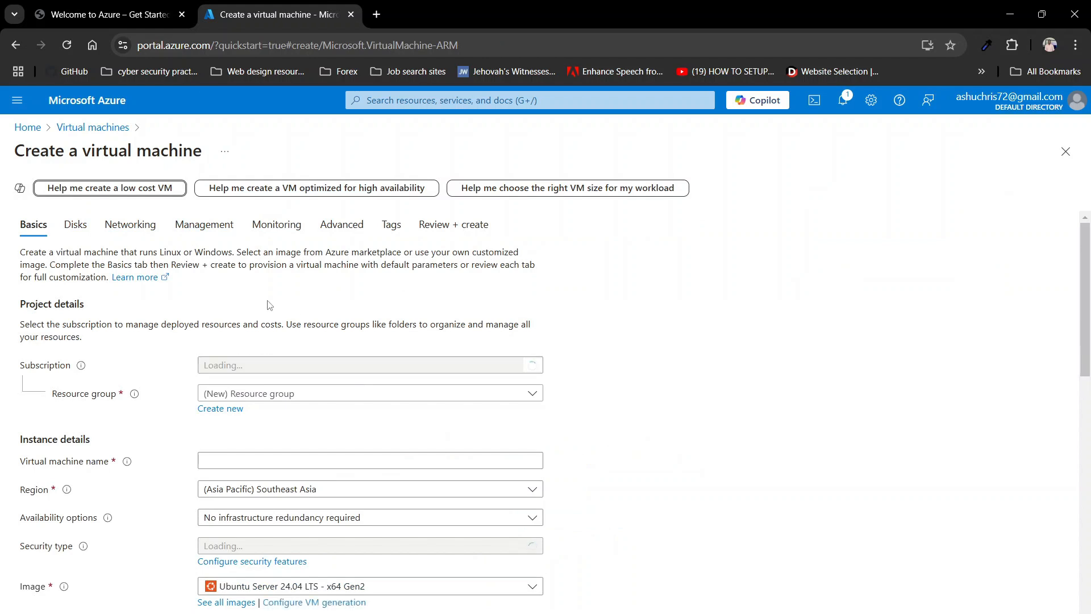
scroll(267, 307, down, 1)
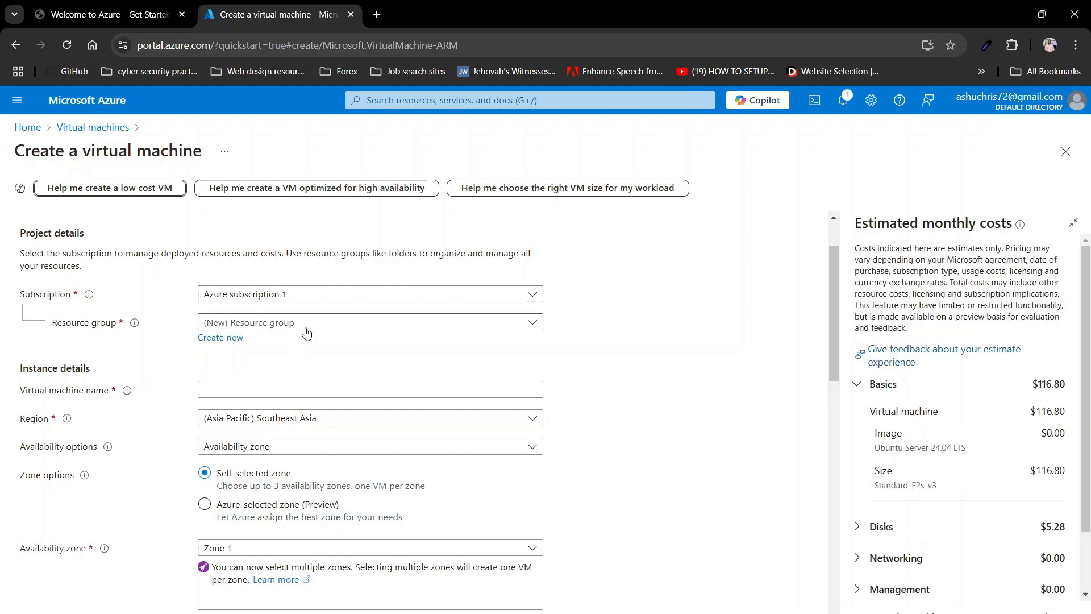
click(305, 328)
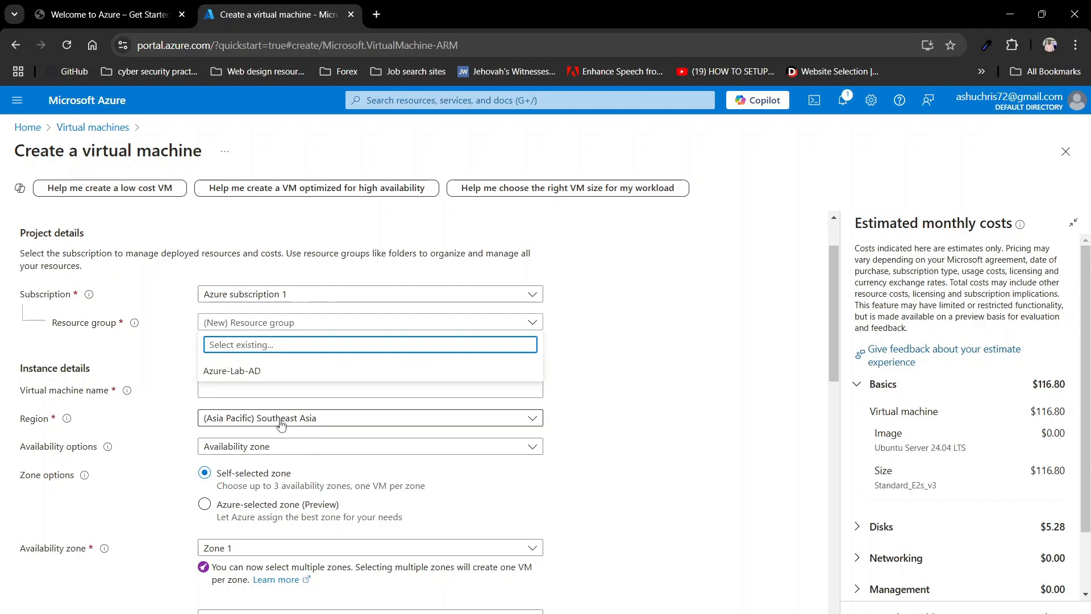
click(239, 373)
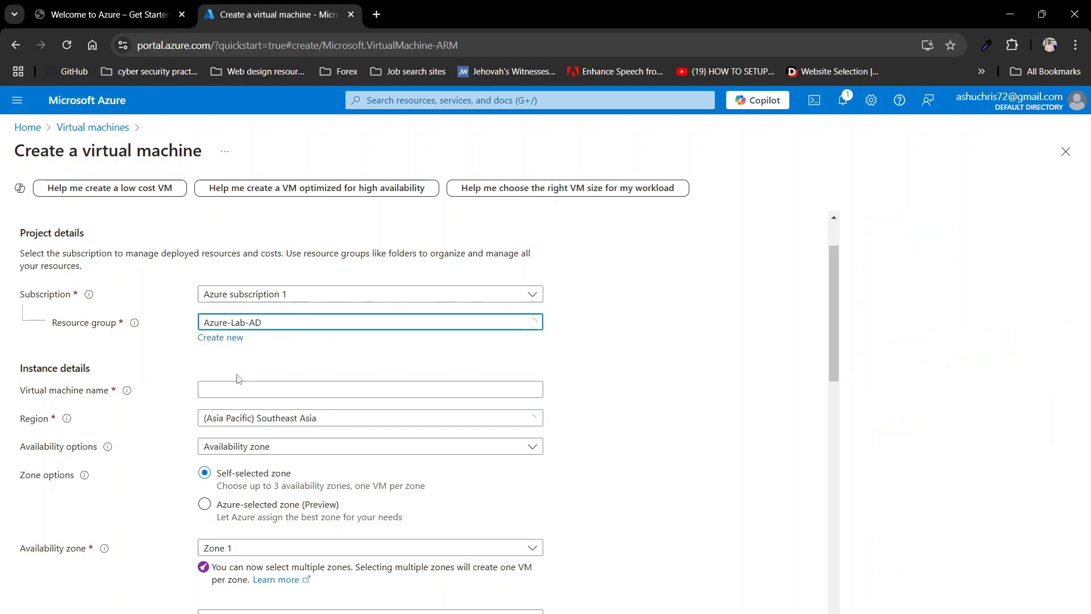
click(261, 391)
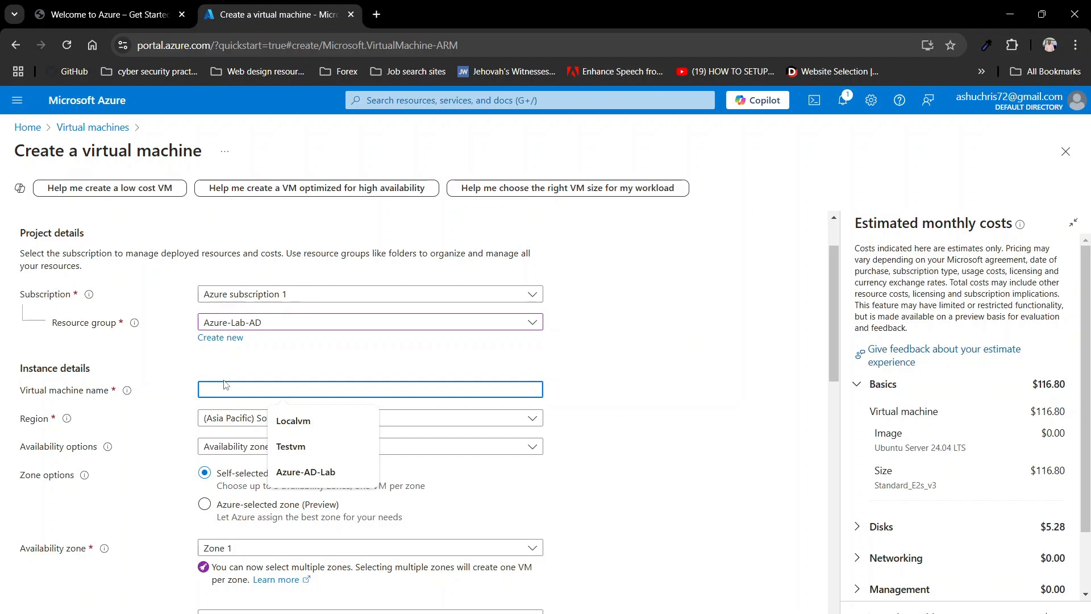
text(Win)
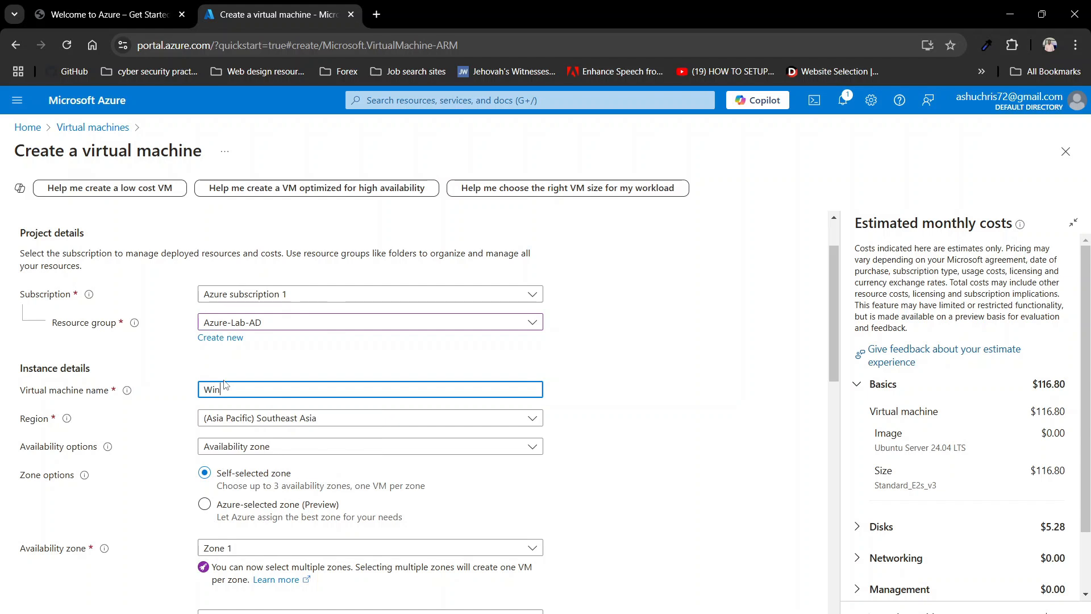
key(BackSpace)
key(BackSpace)
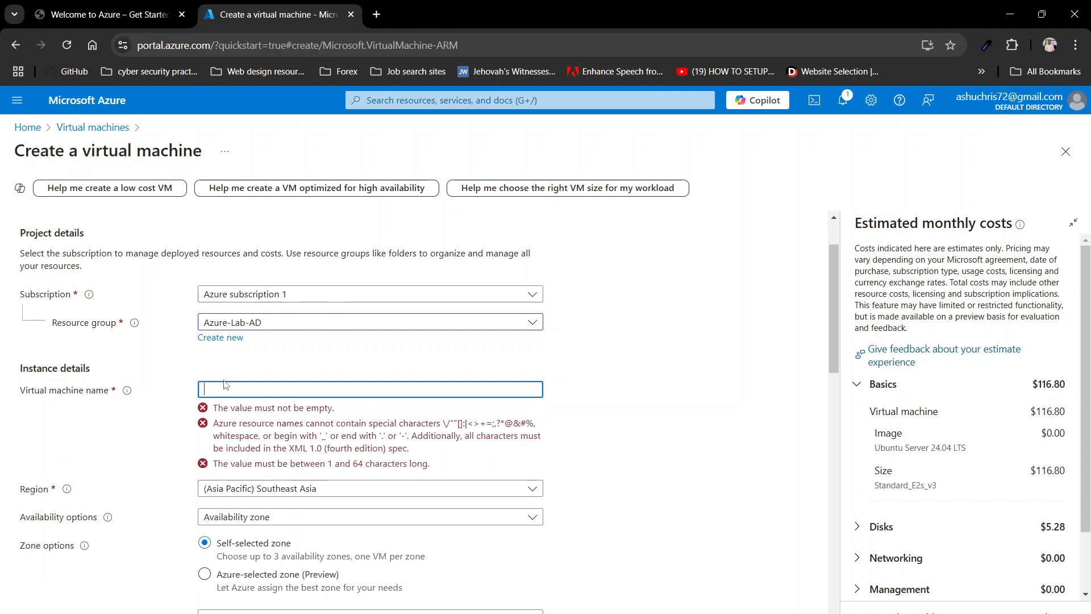
text(A)
key(BackSpace)
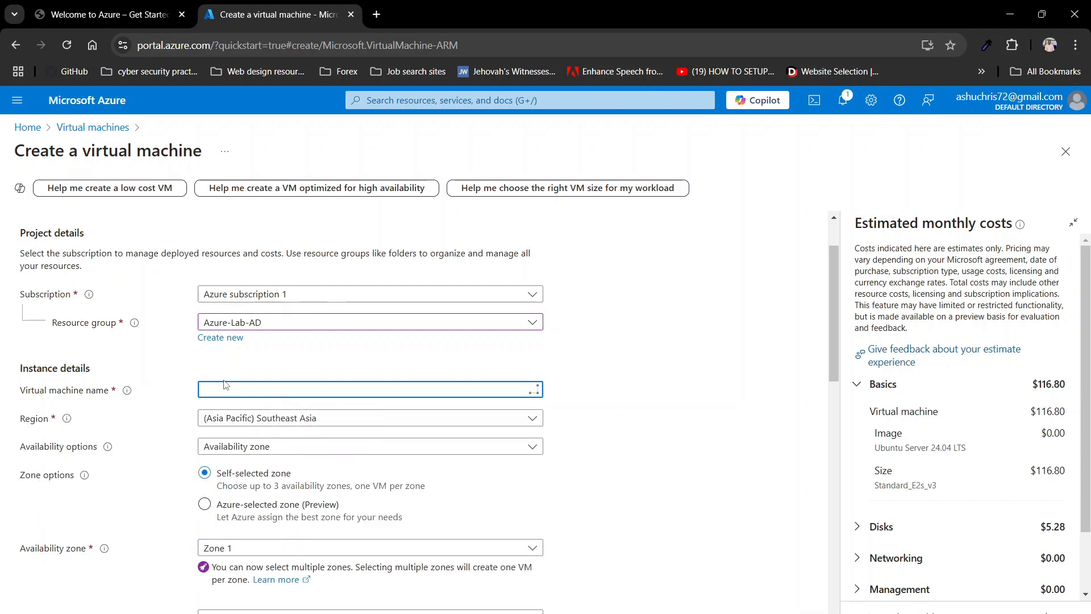
text(AD-Serv)
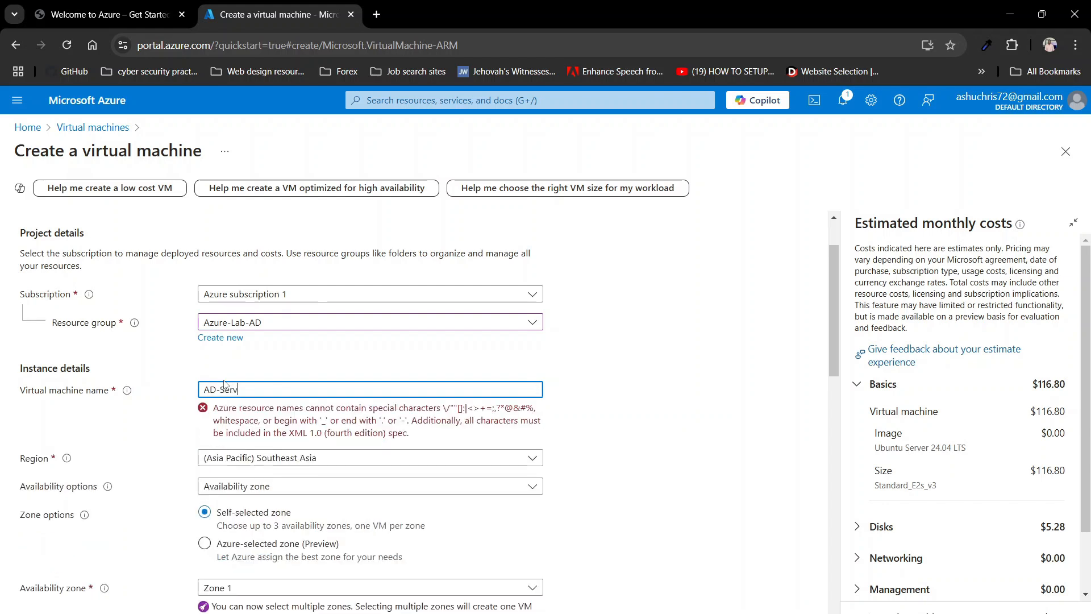
text(er)
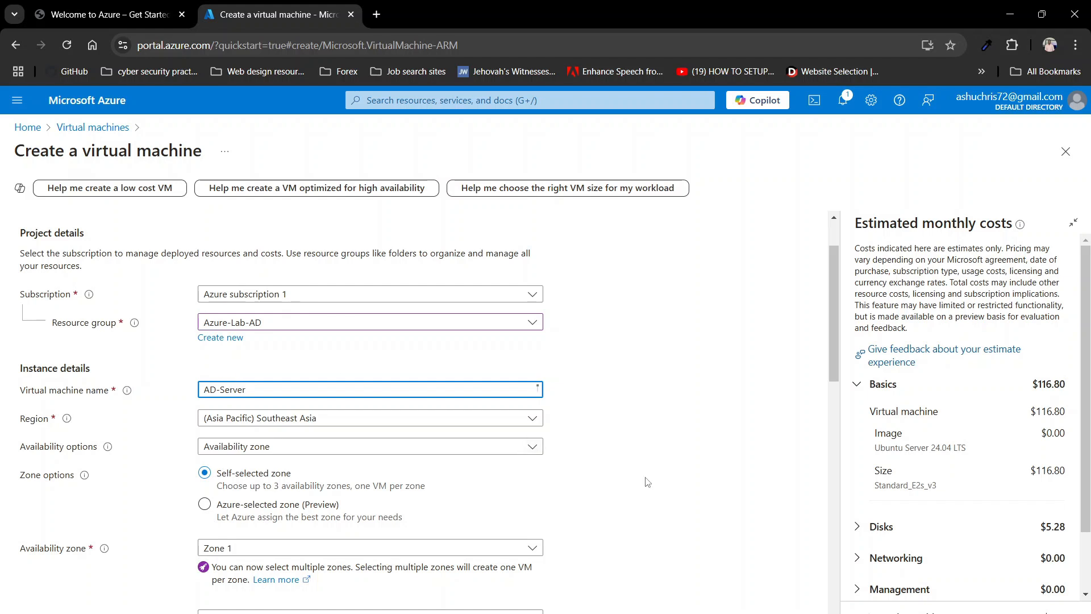
Step: Keep size Standard_E2s_v3 and choose the Windows Server 2022 Datacenter Azure Edition Hotpatch image
click(646, 477)
scroll(569, 477, down, 1)
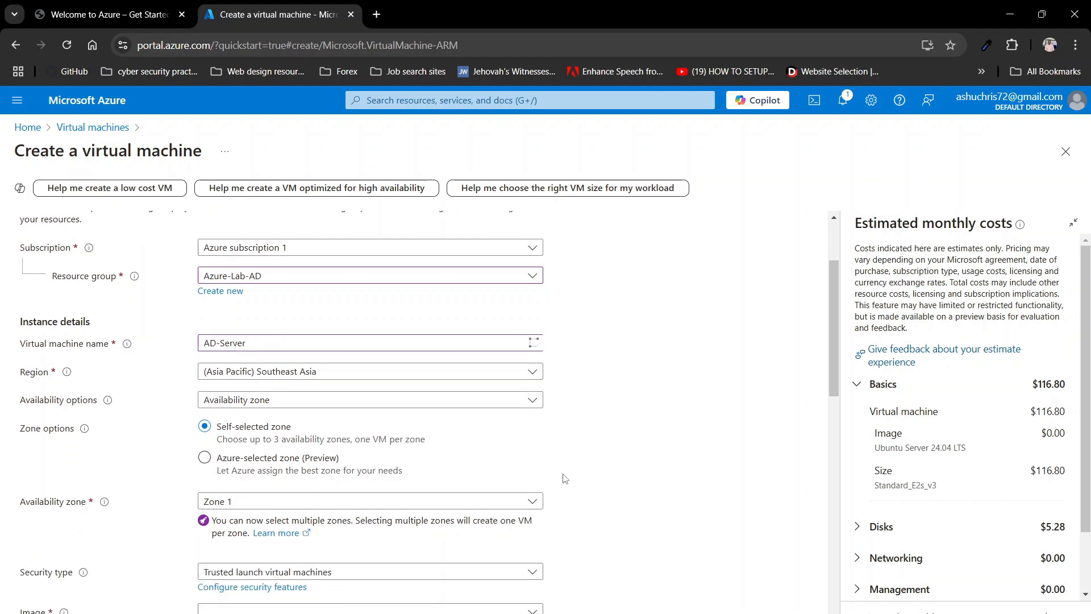
scroll(287, 488, down, 3)
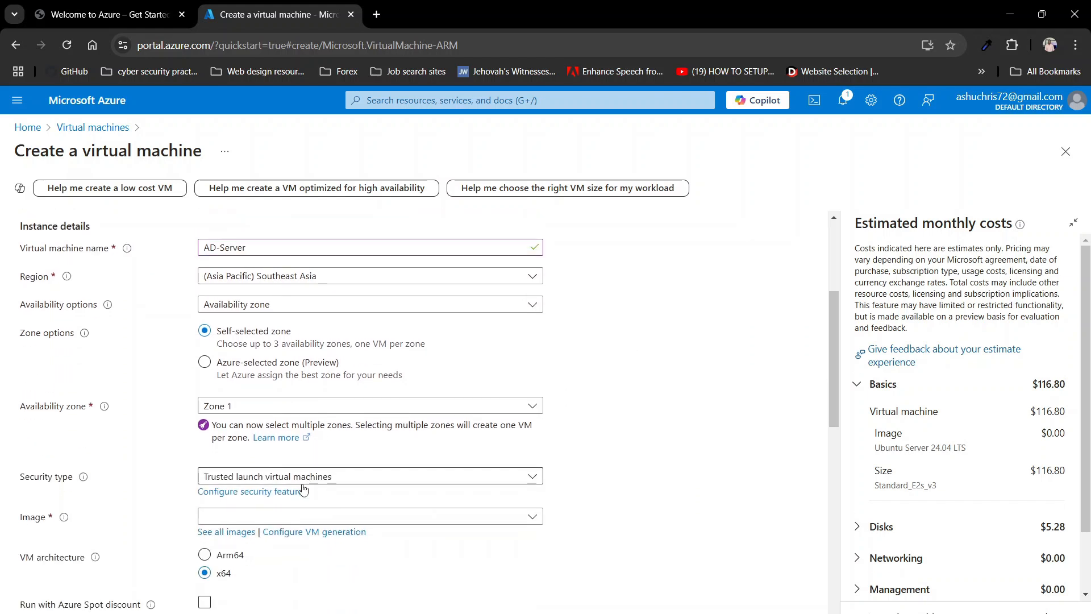
scroll(287, 489, down, 1)
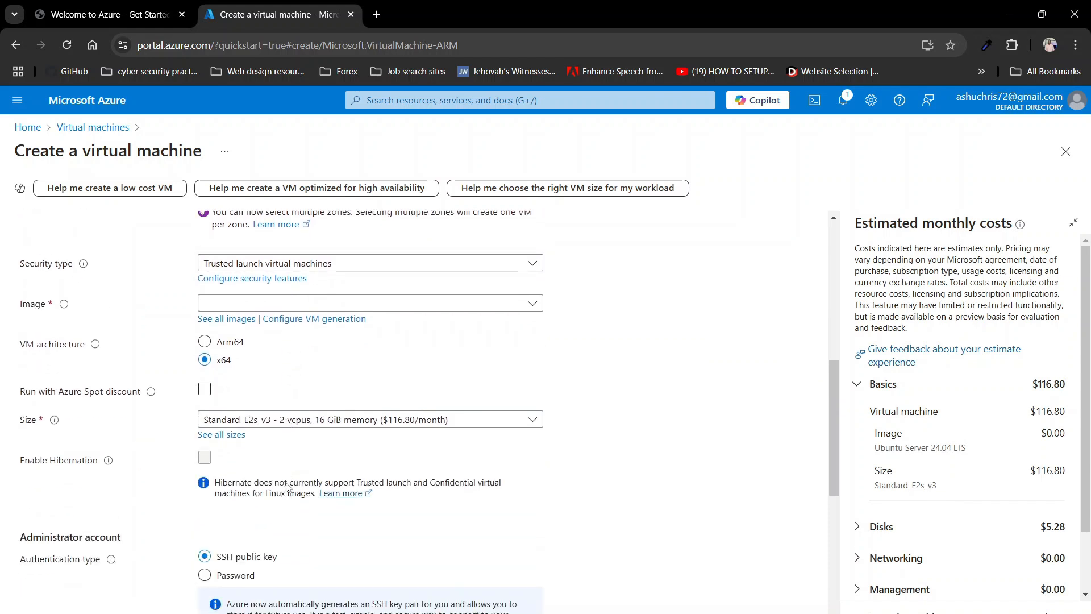
click(291, 423)
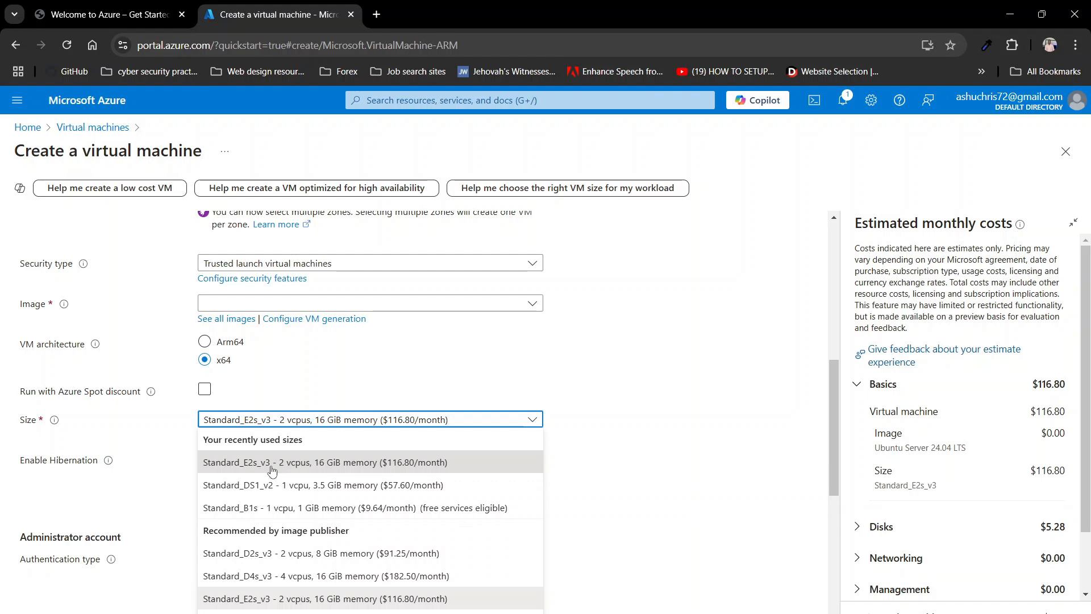
click(309, 462)
scroll(324, 459, down, 5)
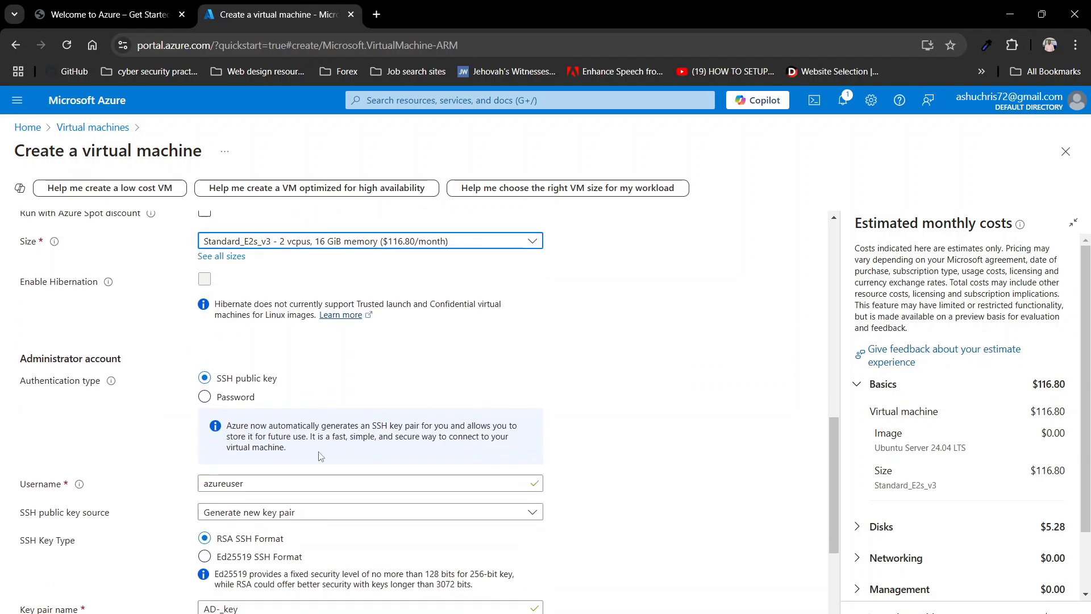
scroll(319, 452, up, 2)
scroll(320, 452, up, 2)
scroll(318, 451, down, 5)
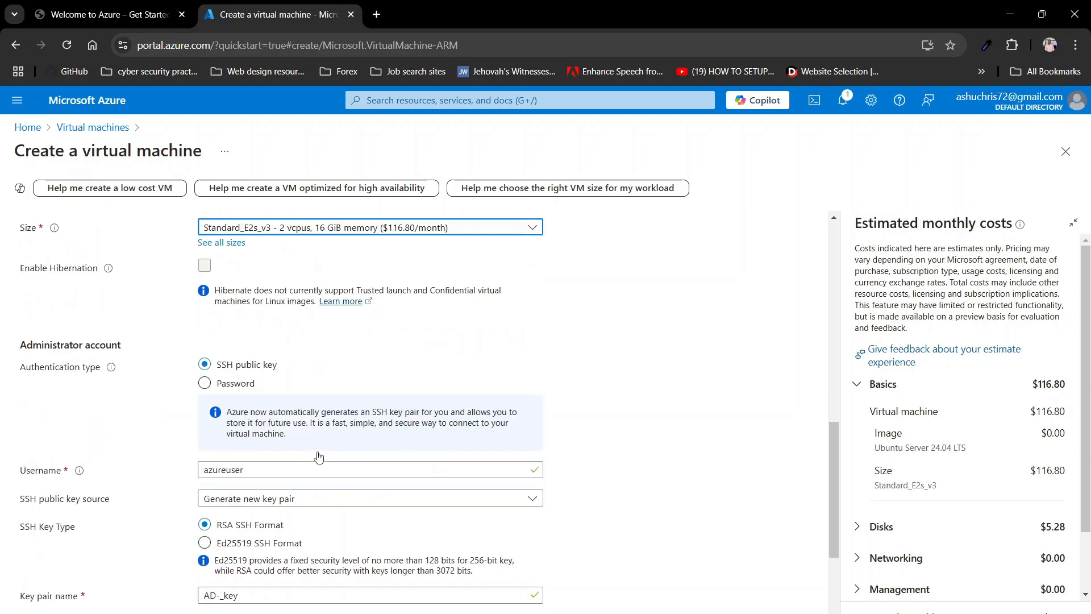
scroll(318, 452, up, 10)
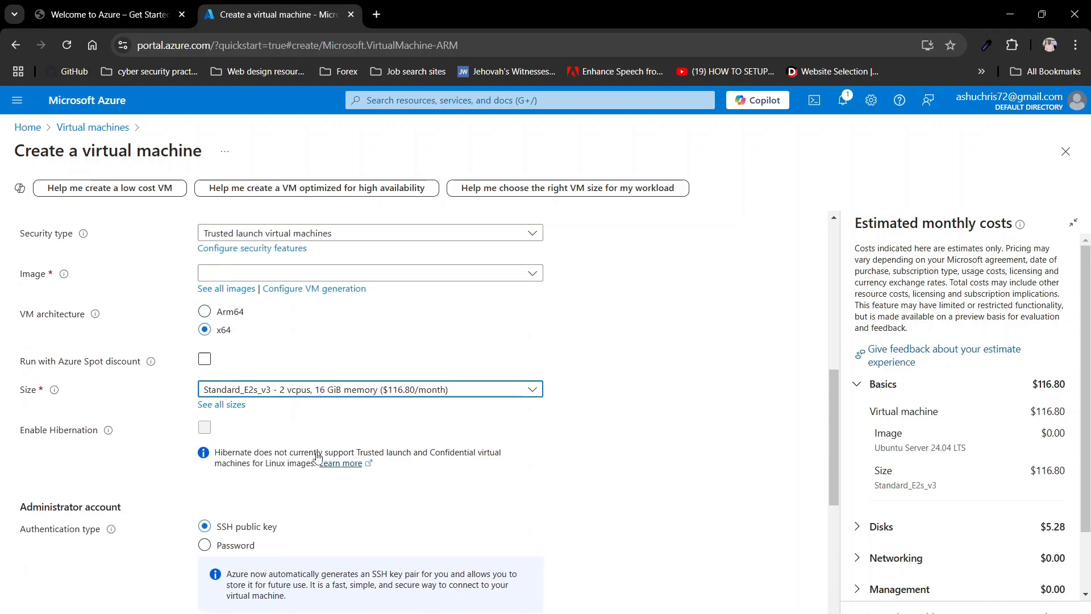
scroll(318, 458, up, 5)
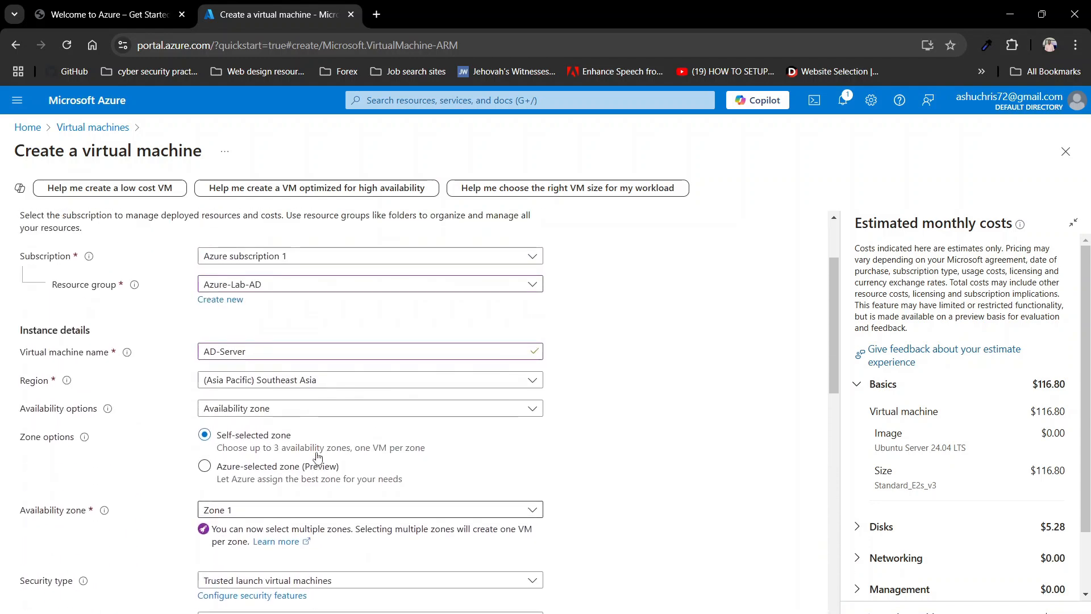
scroll(317, 458, down, 3)
scroll(318, 458, down, 5)
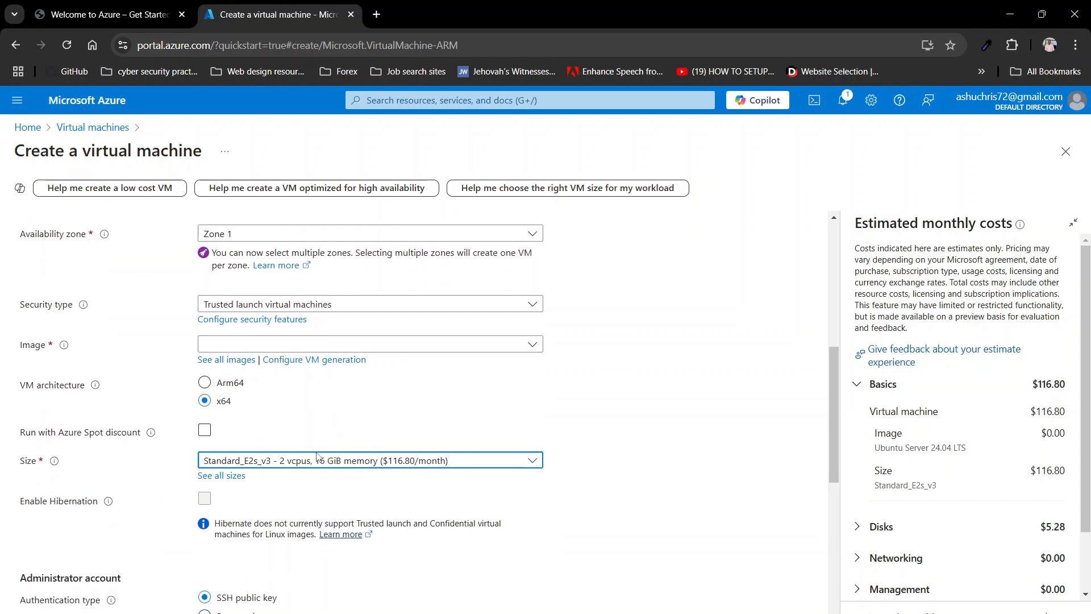
scroll(318, 456, down, 3)
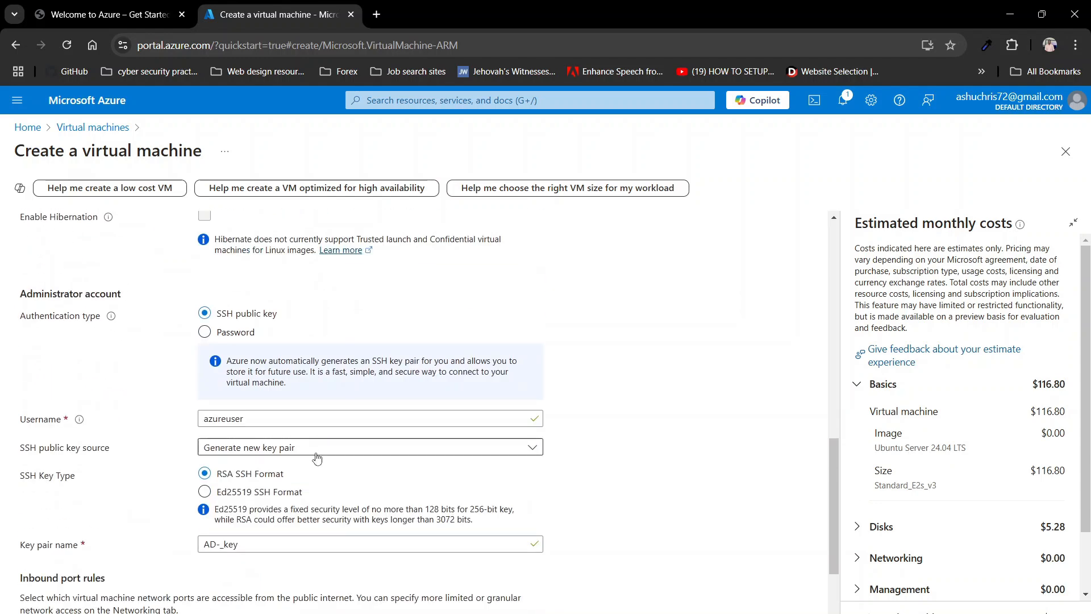
scroll(316, 458, down, 1)
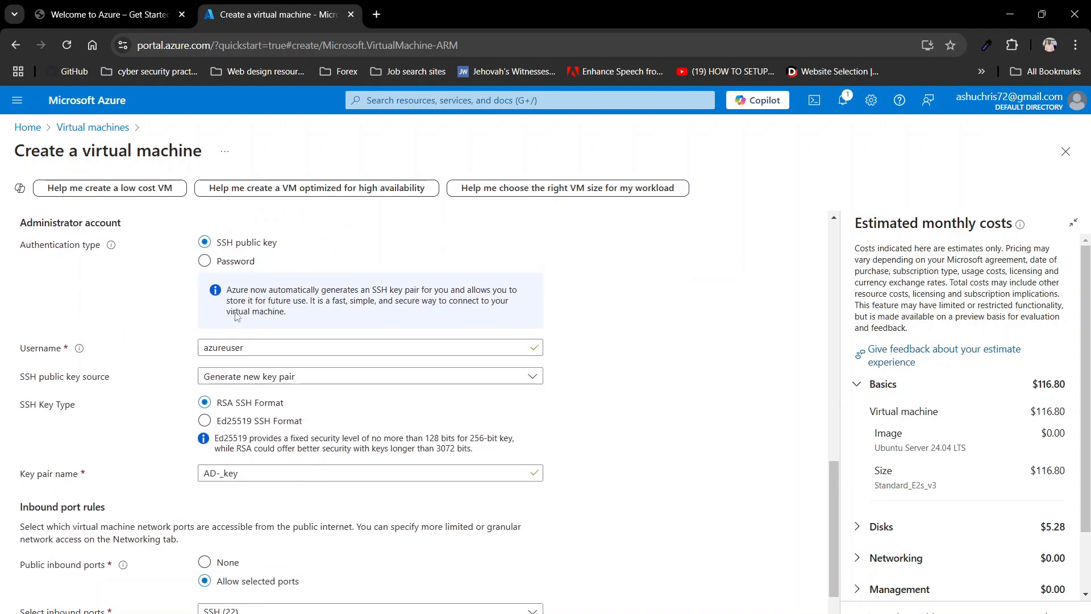
scroll(245, 348, up, 5)
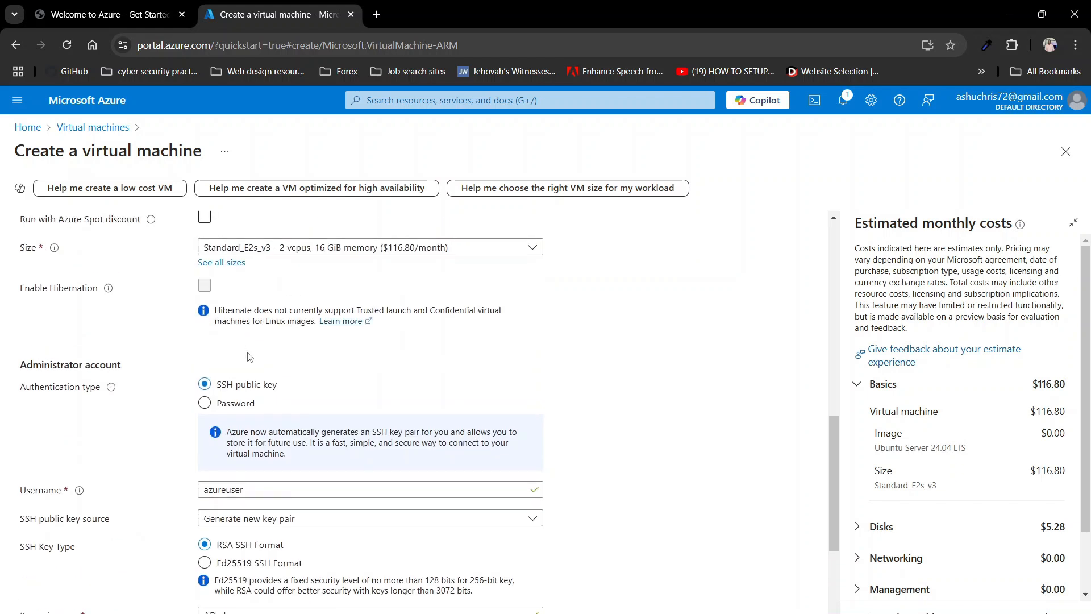
scroll(248, 353, up, 1)
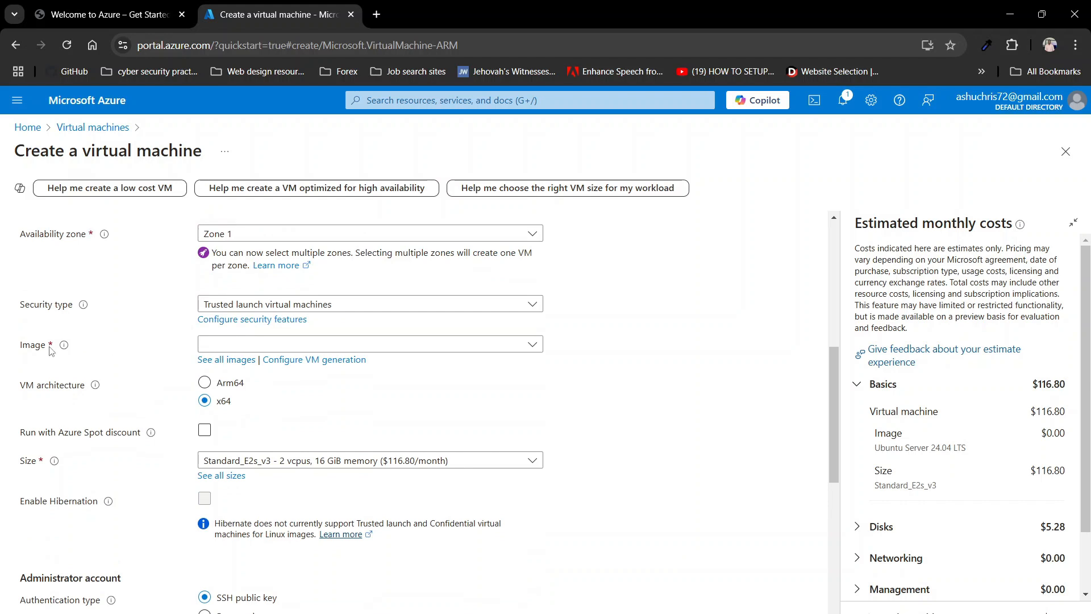
click(226, 345)
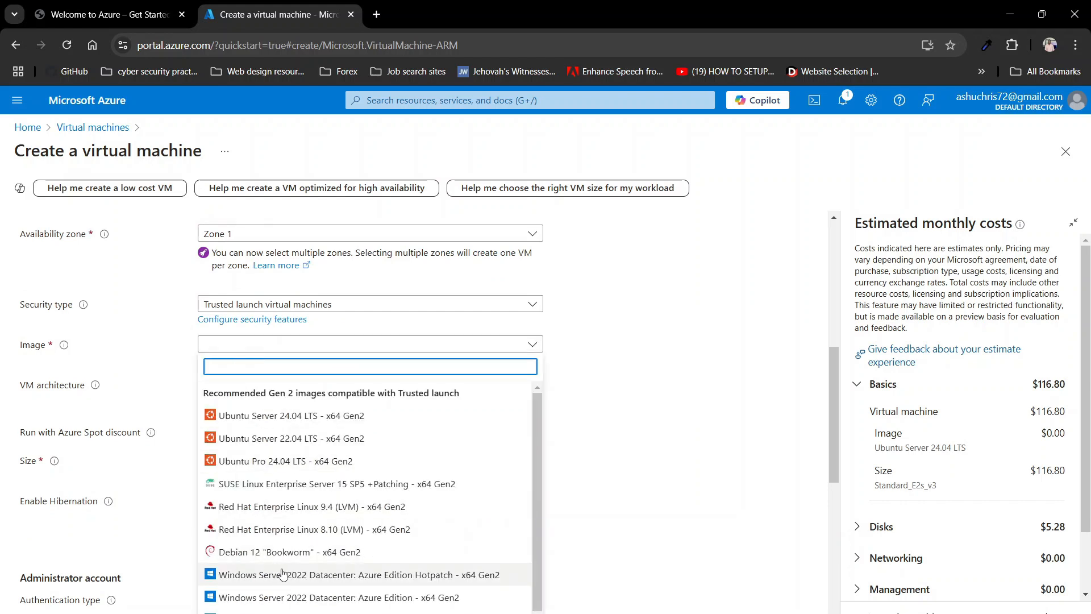
click(246, 585)
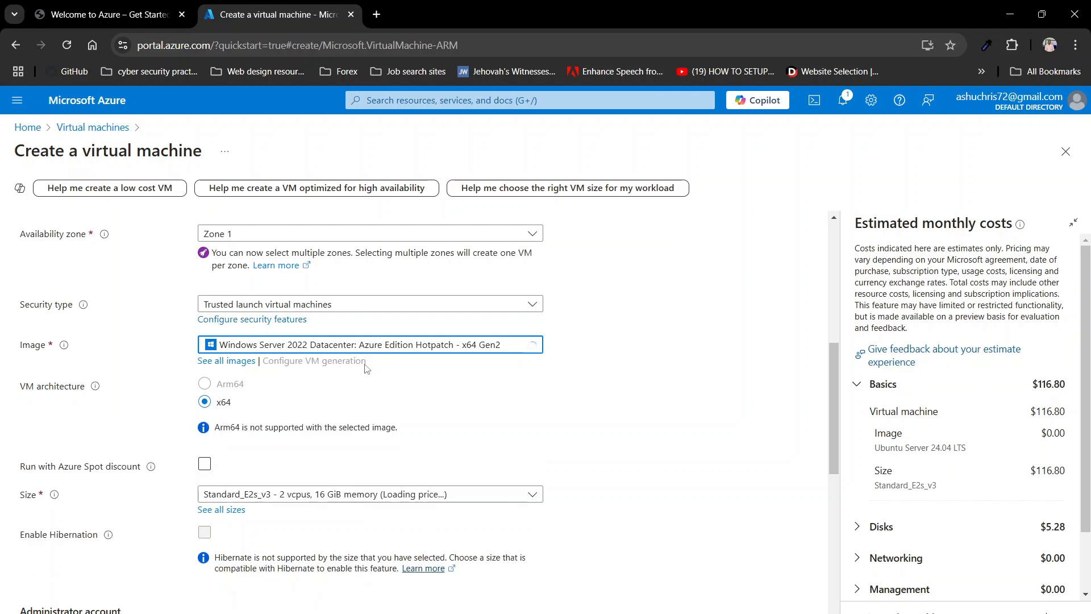
Step: Enter the administrator username and a confirmed password, then continue to the Disks tab
scroll(288, 437, down, 5)
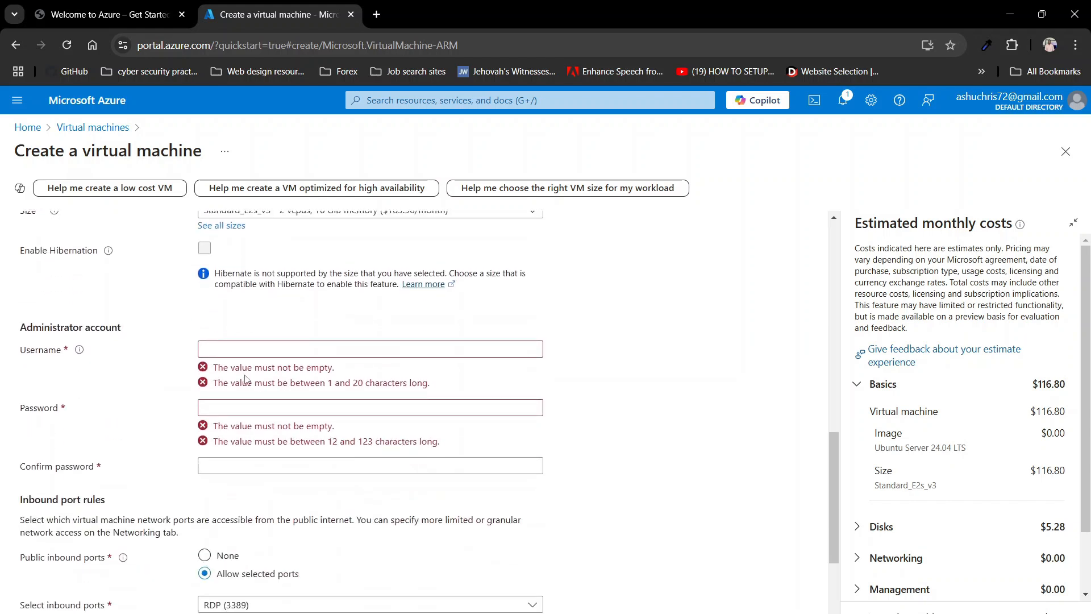
click(260, 349)
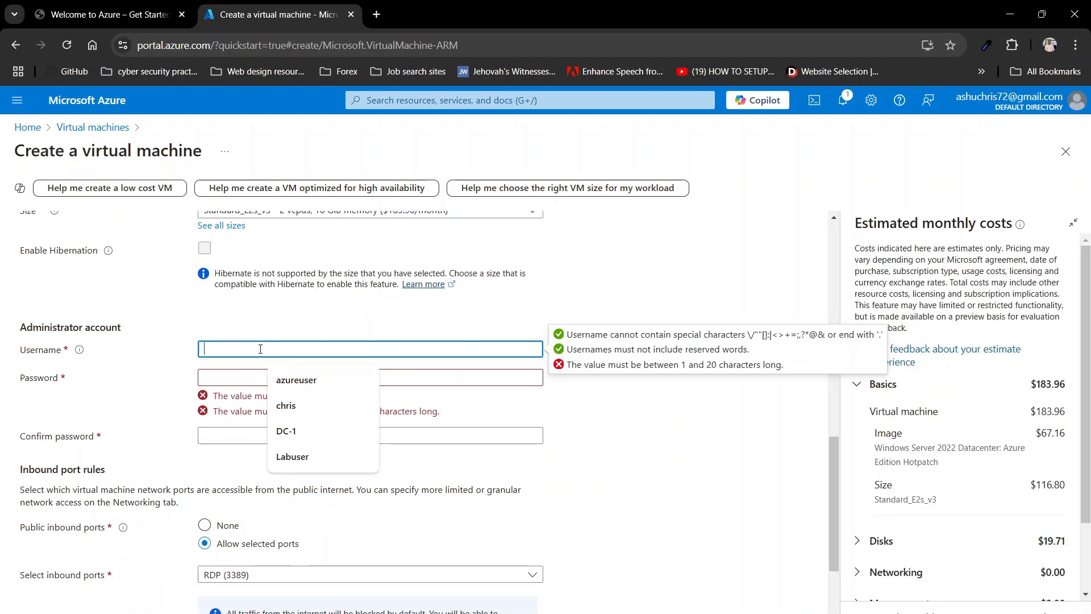
text(Labuse)
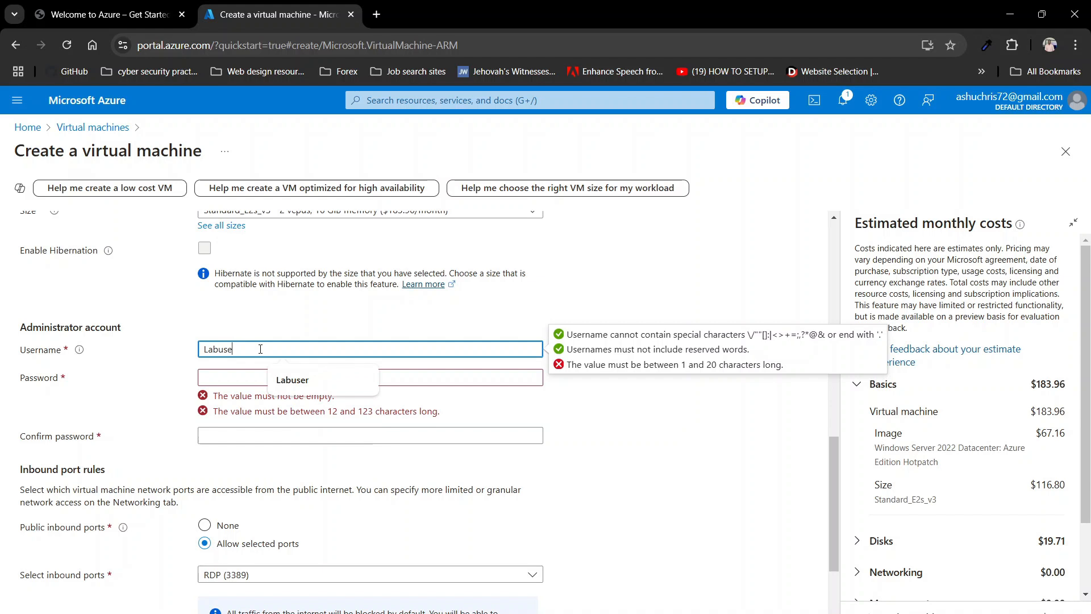
text(r)
click(246, 375)
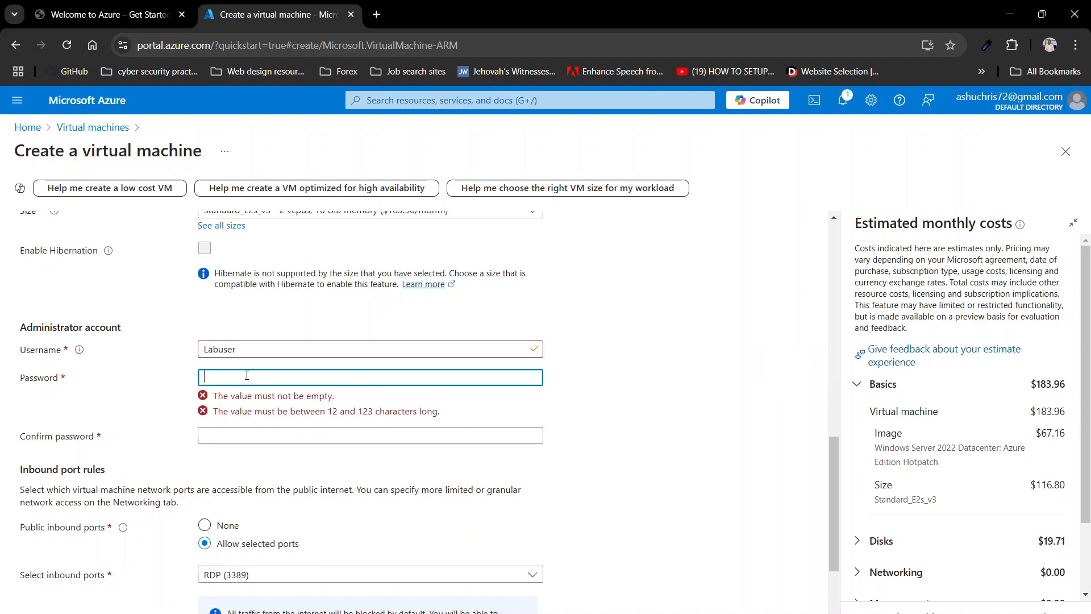
text(•••••••••••)
click(321, 406)
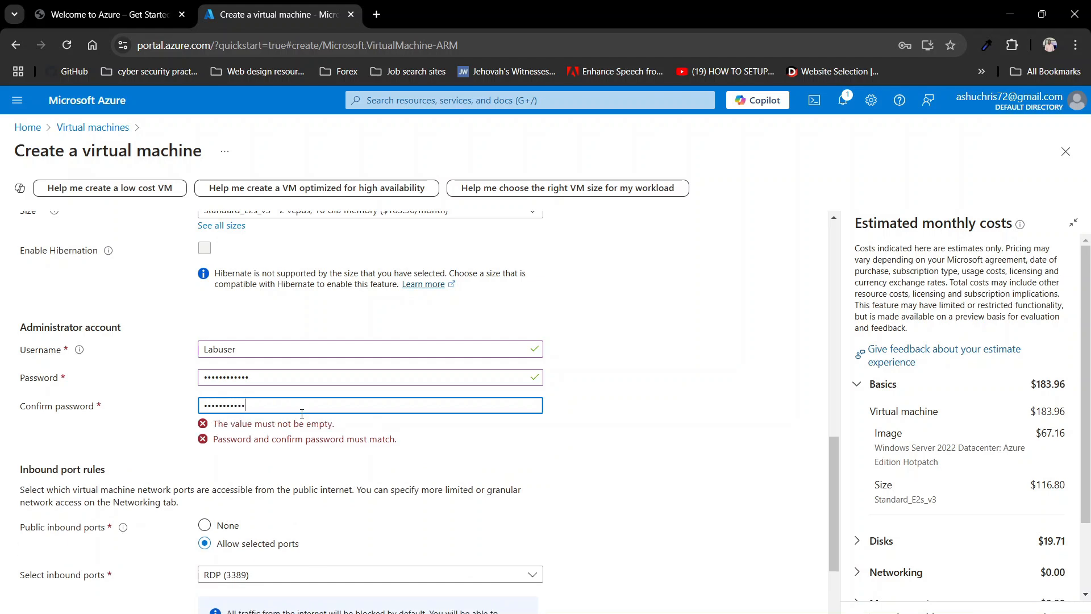
click(307, 442)
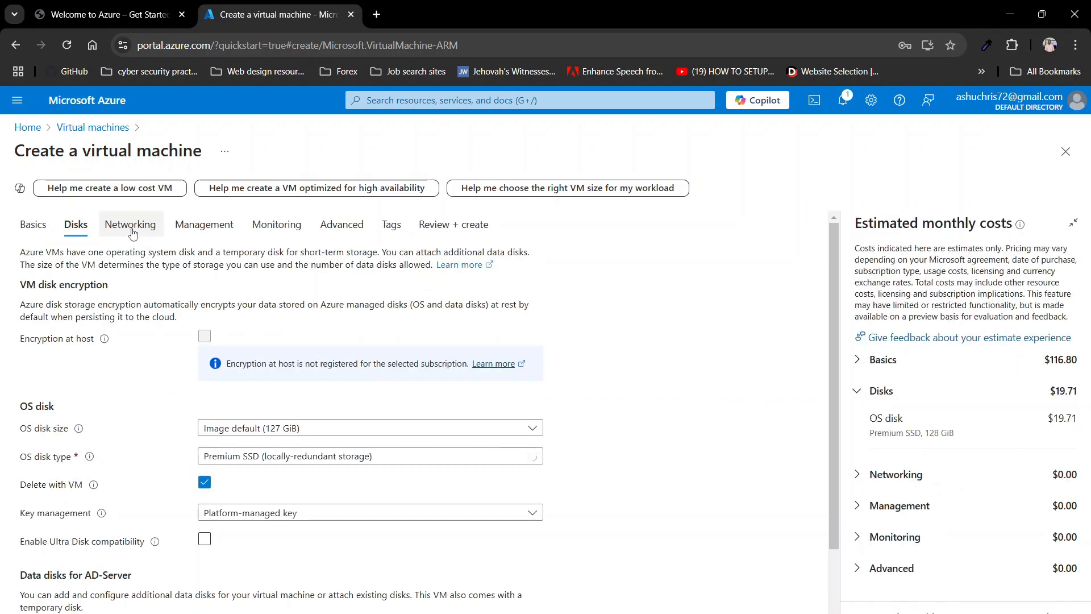
Step: Keep the default networking for AD-Server and proceed to Review + create
click(126, 233)
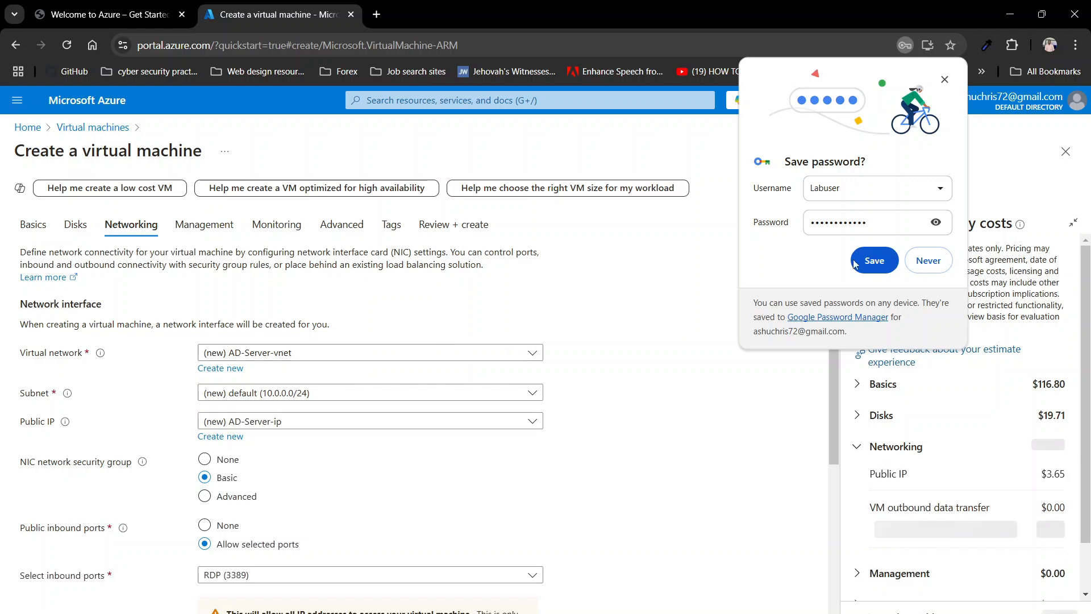
click(854, 263)
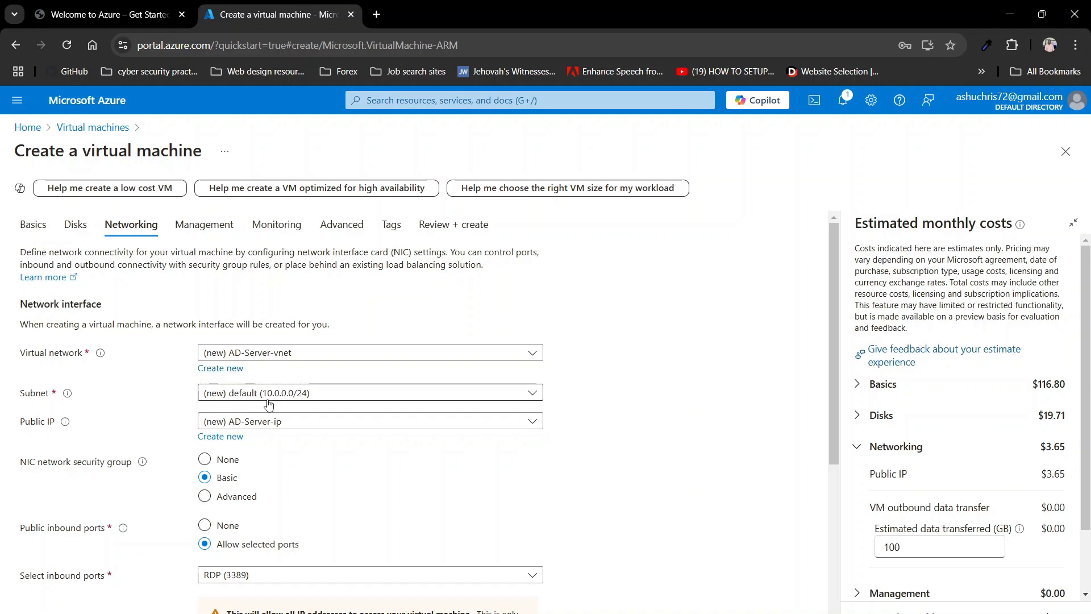
scroll(327, 459, down, 5)
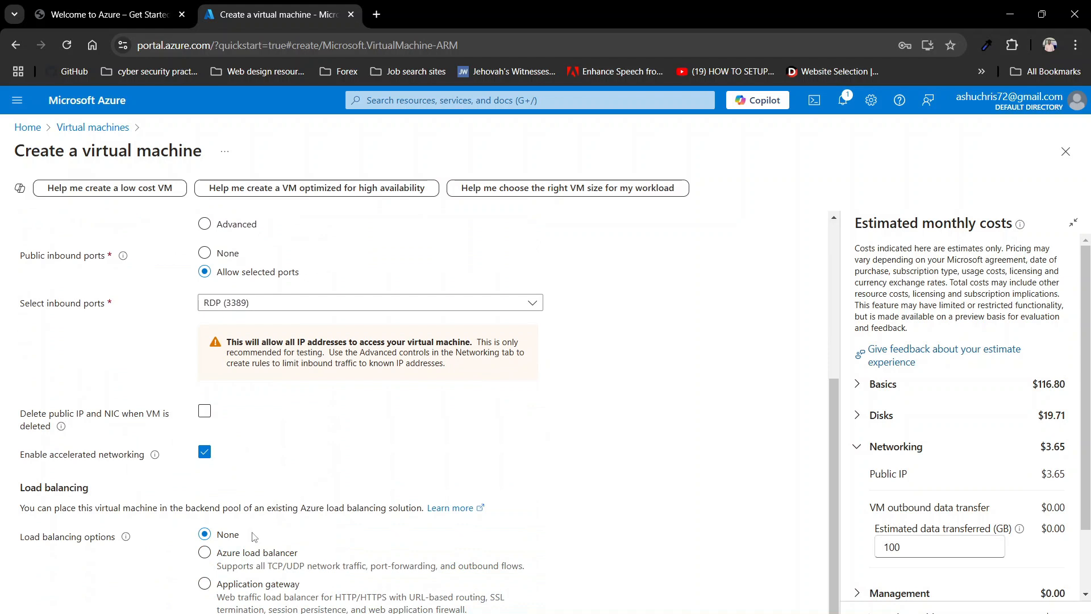
click(272, 612)
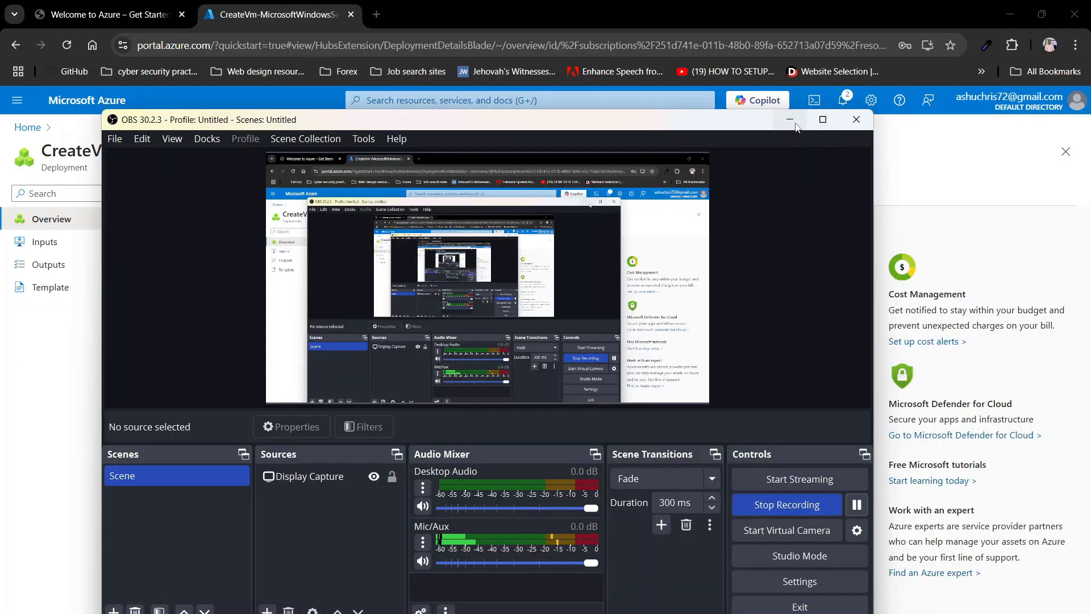
Step: Open the Virtual machines list from the portal search
click(791, 120)
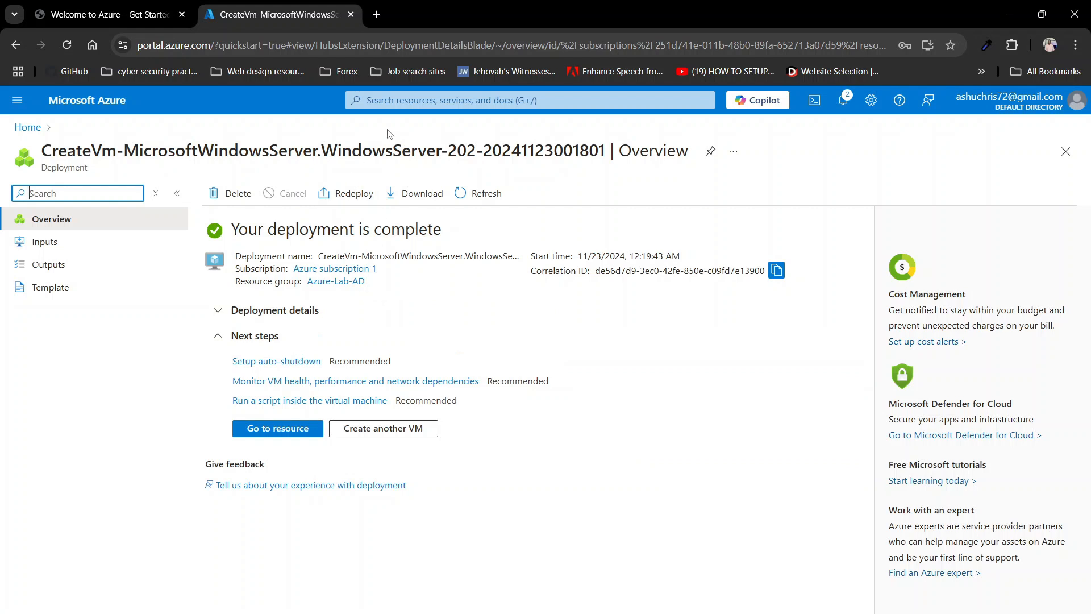
click(400, 104)
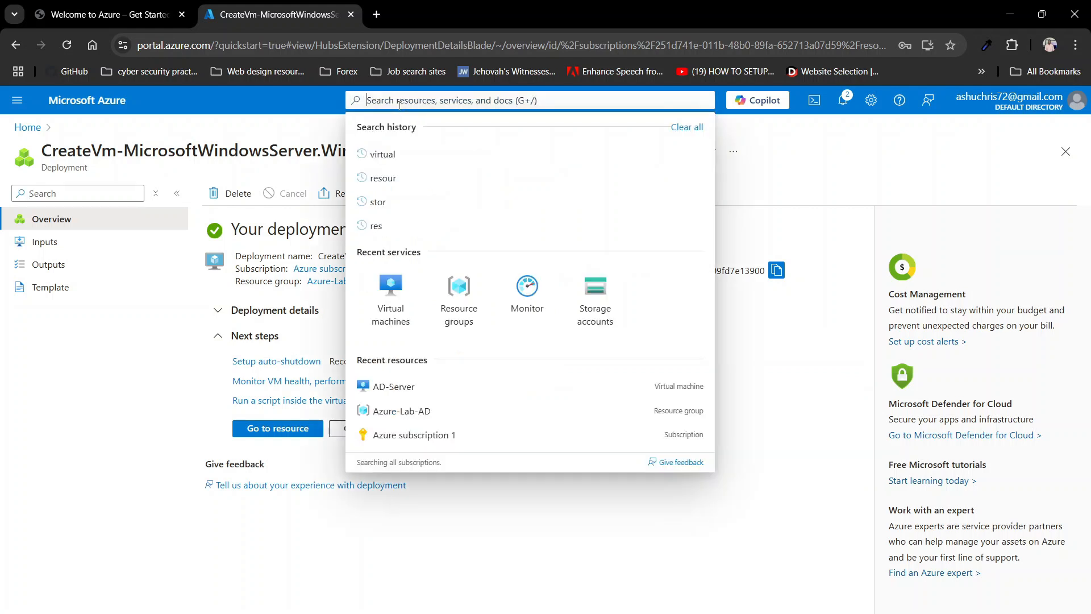
click(397, 322)
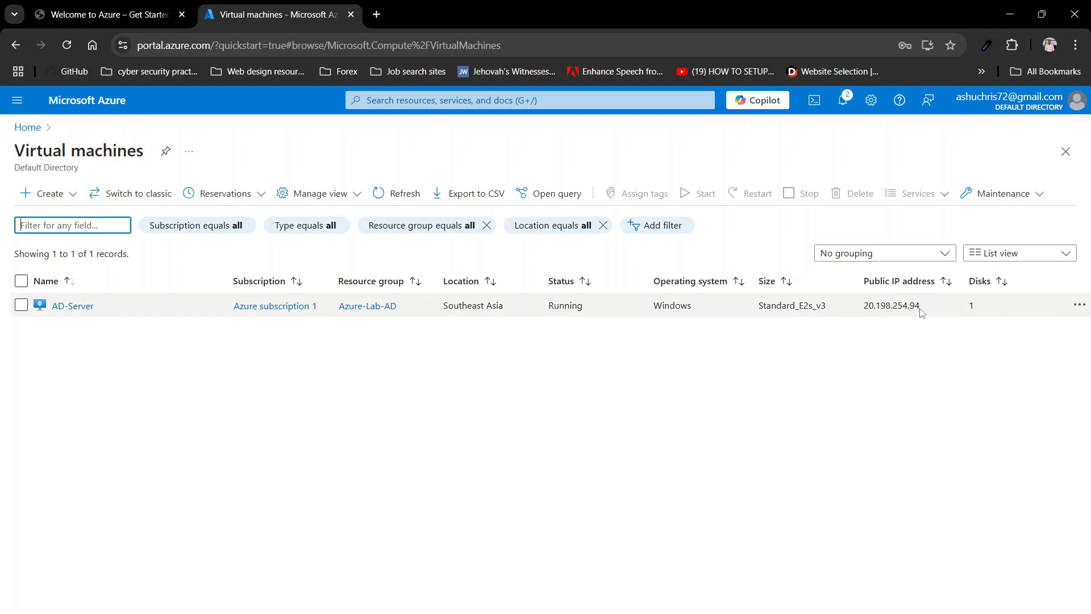
Step: Copy AD-Server's public IP 20.198.254.94 and bring up Windows Search
drag(921, 312, 865, 307)
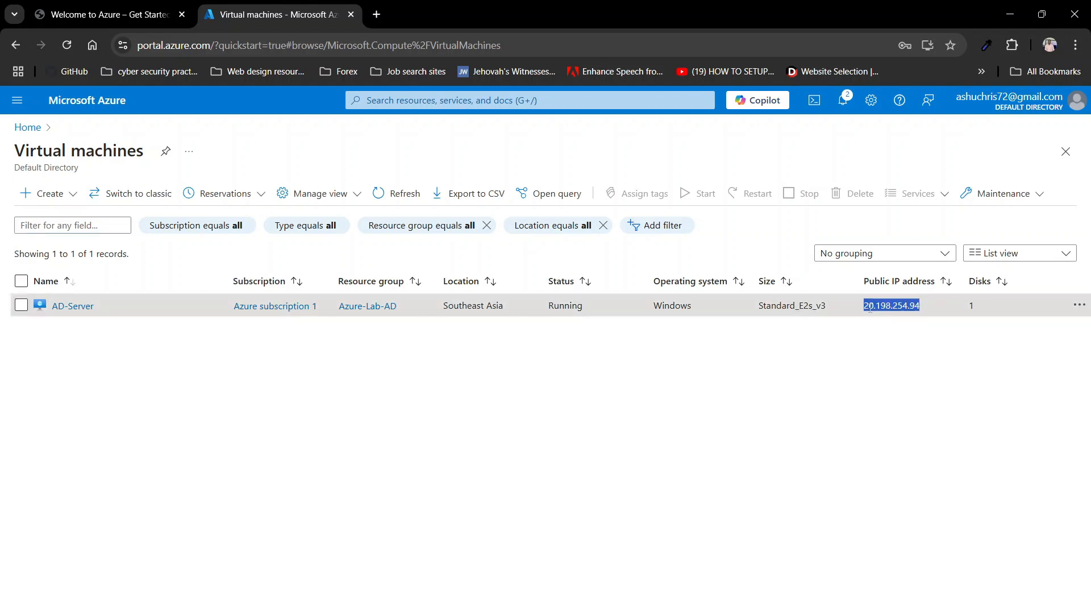
right_click(870, 306)
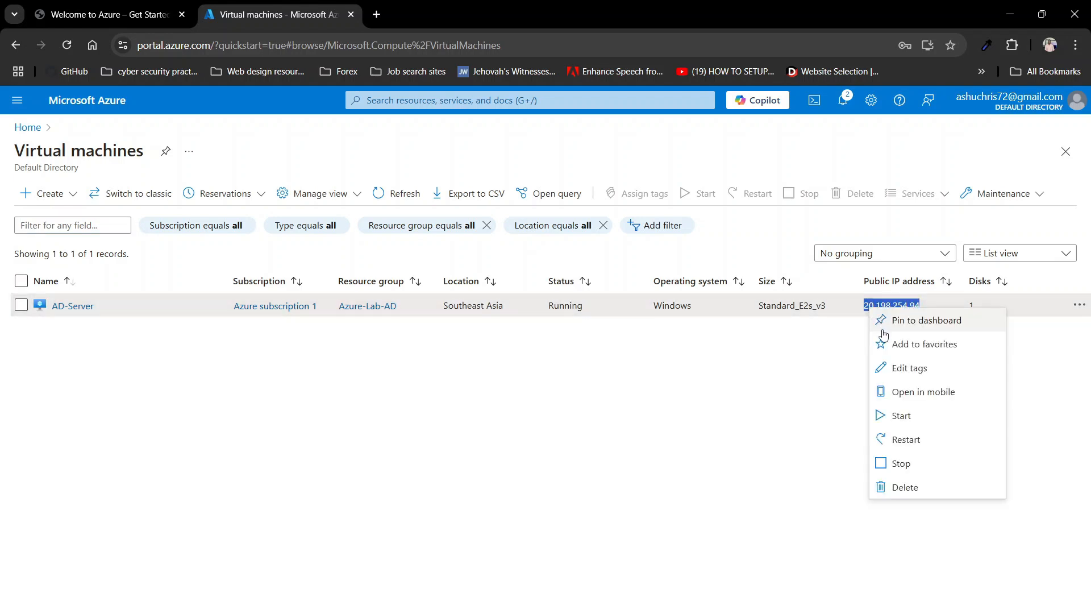
click(836, 358)
drag(924, 312, 868, 309)
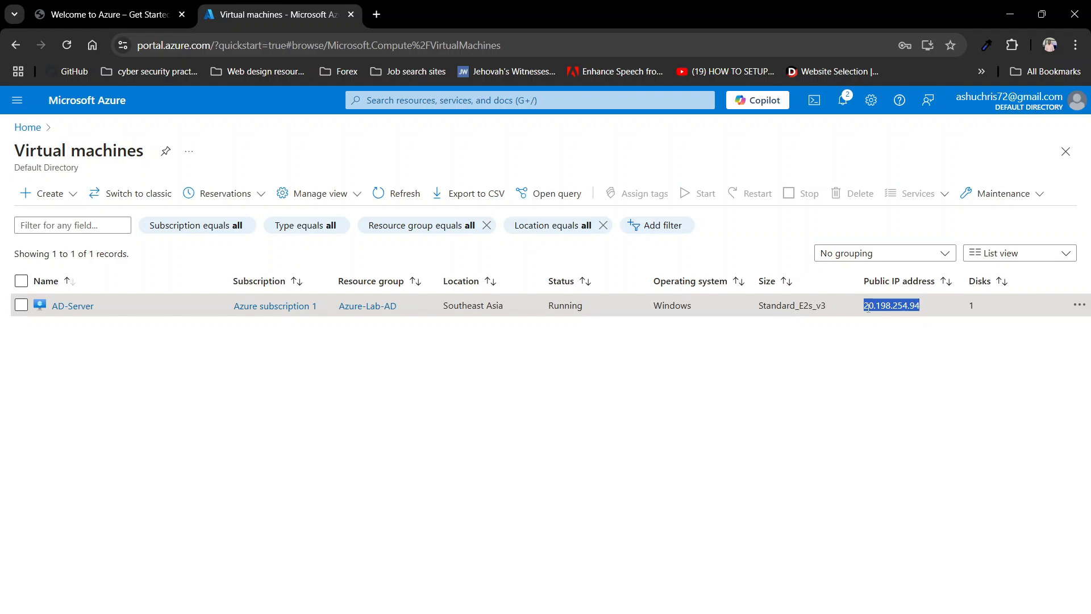
drag(868, 307, 863, 307)
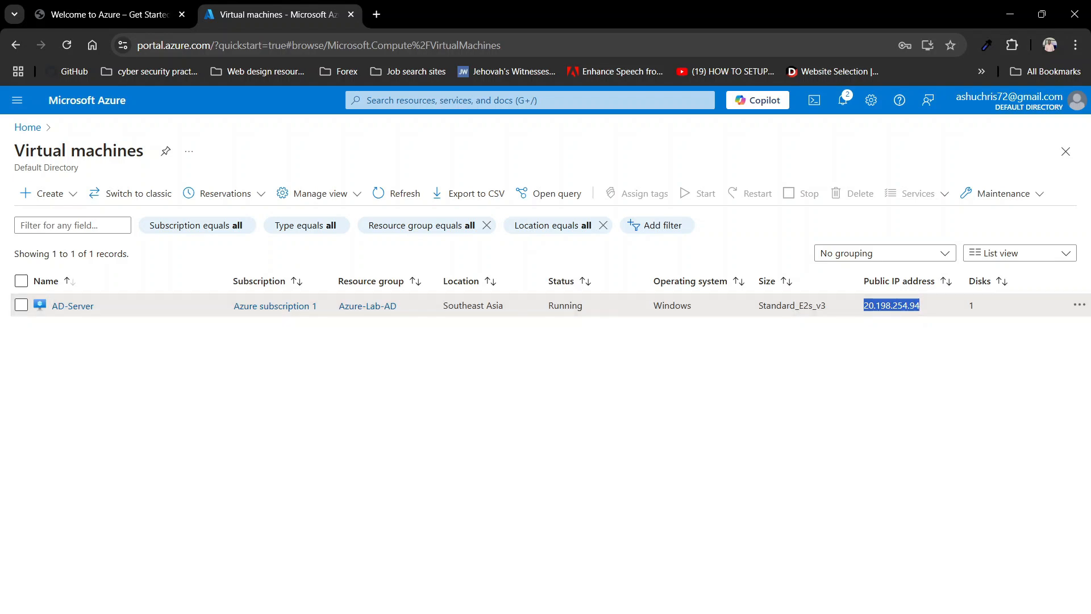
key(super+s)
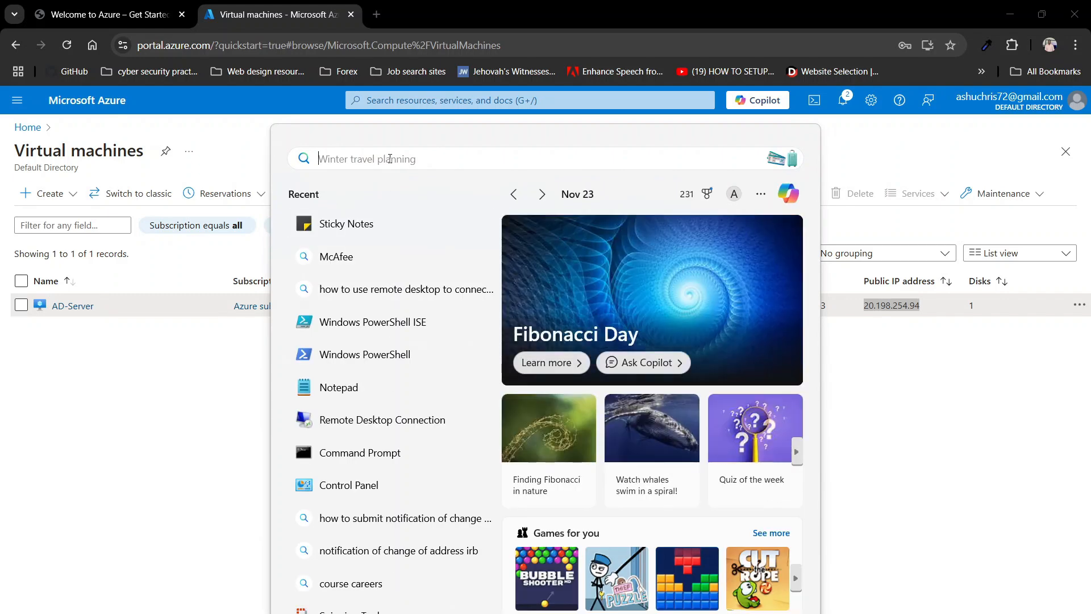
Step: Launch Remote Desktop Connection and connect to 20.198.254.94
text(remote)
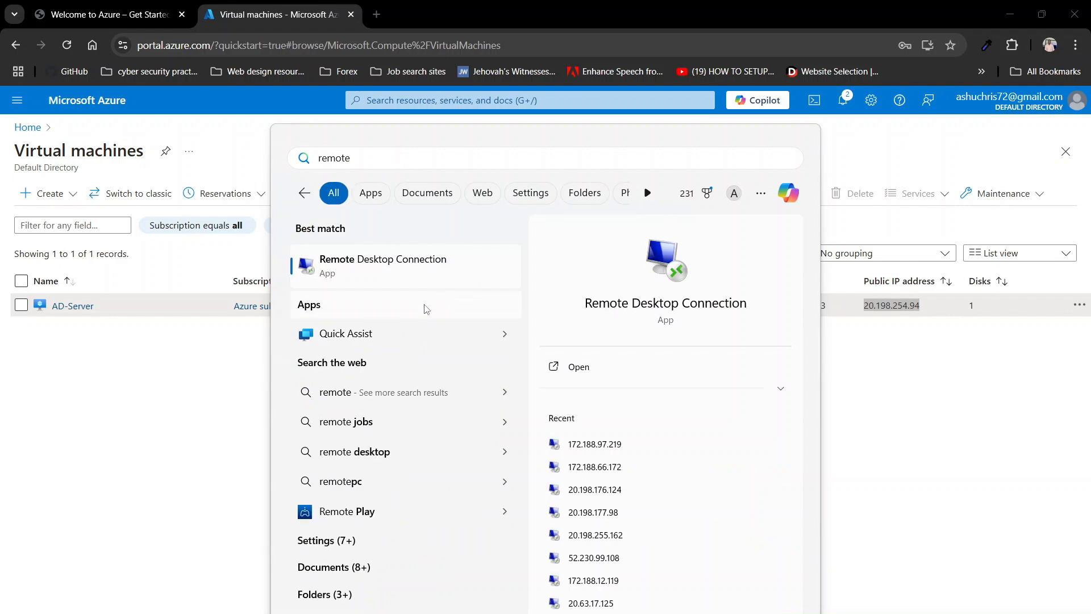
click(579, 367)
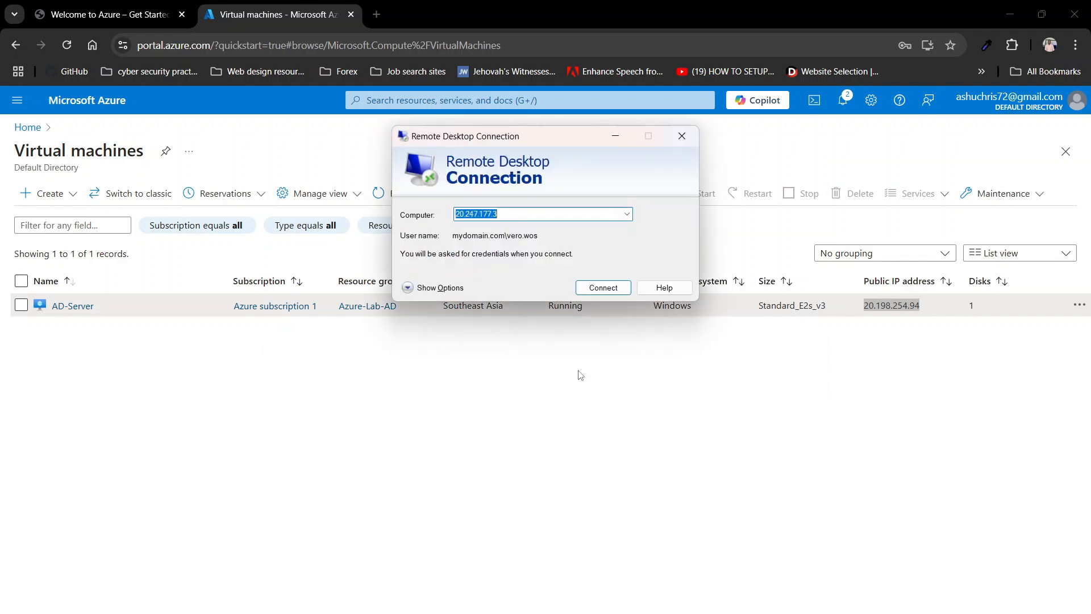
key(BackSpace)
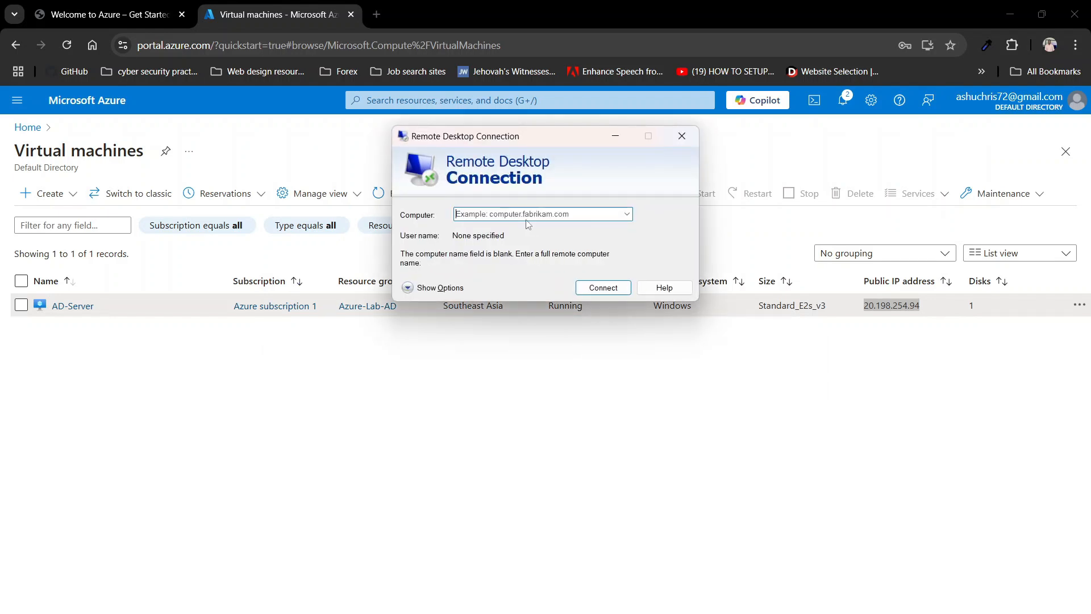
key(ctrl+v)
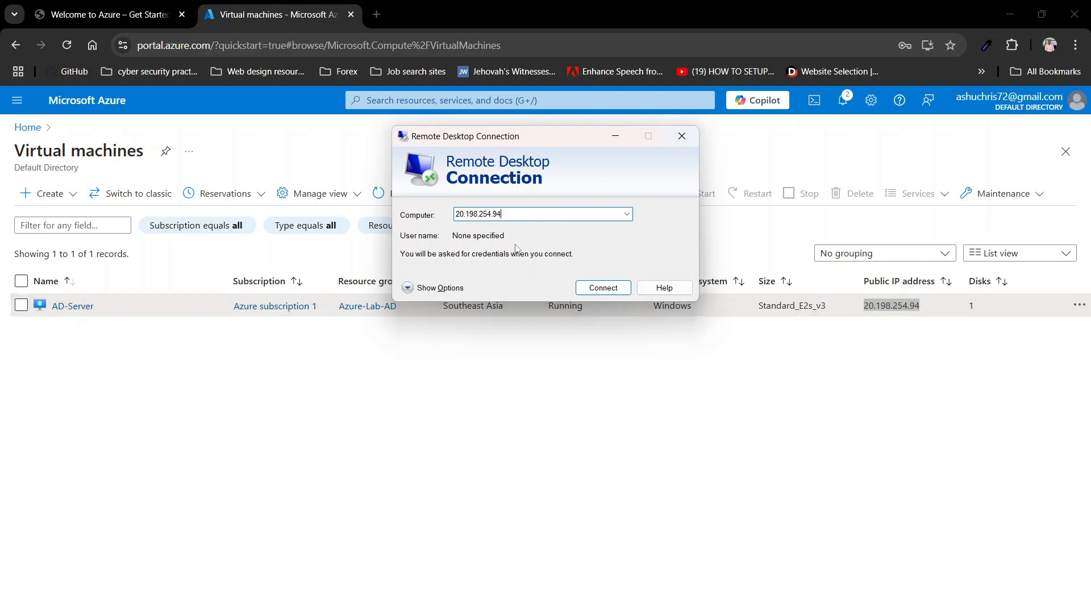
click(602, 287)
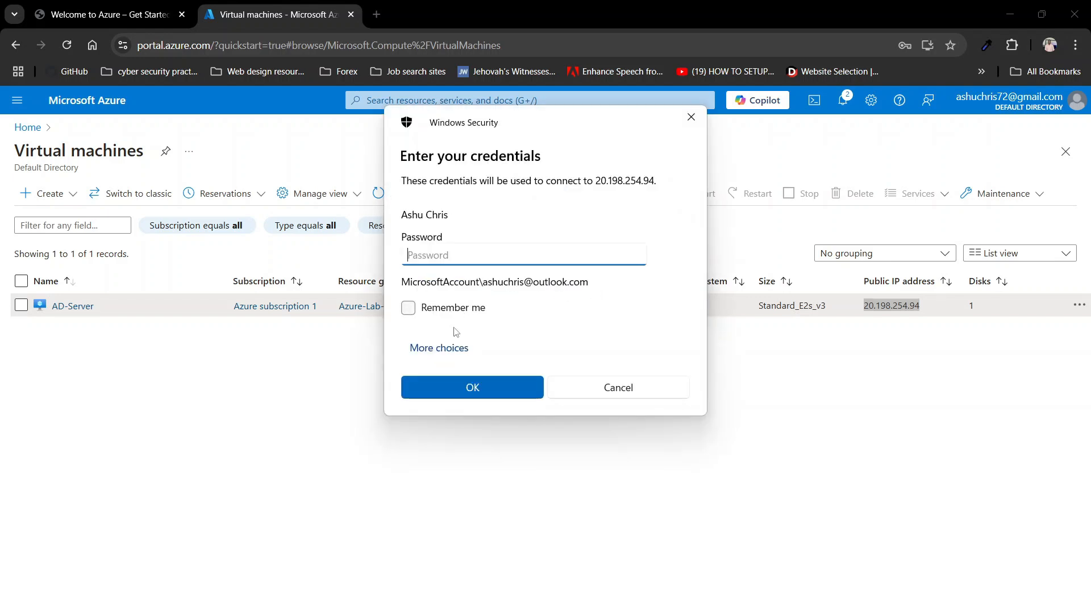
Step: Sign in using a different account with the server's admin username and password
click(445, 348)
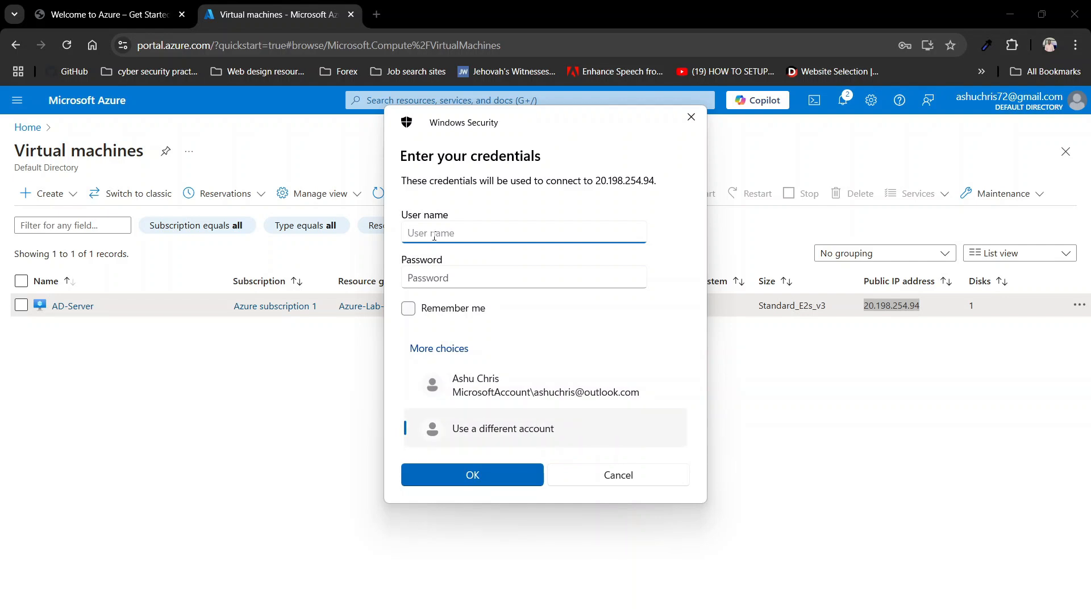
text(Labuser)
click(477, 272)
text(•)
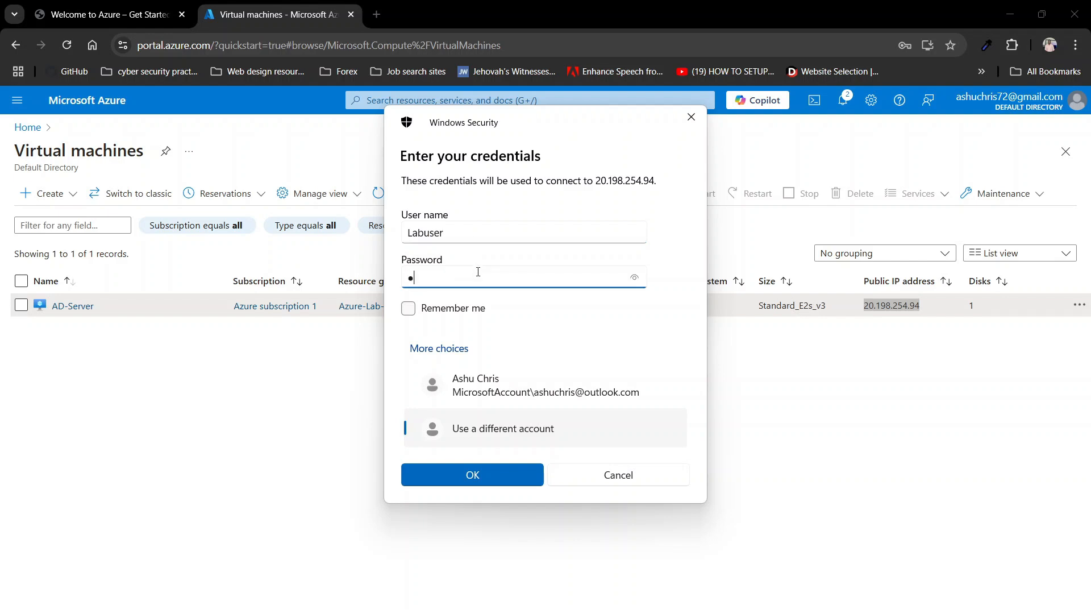
text(•••••••)
click(490, 474)
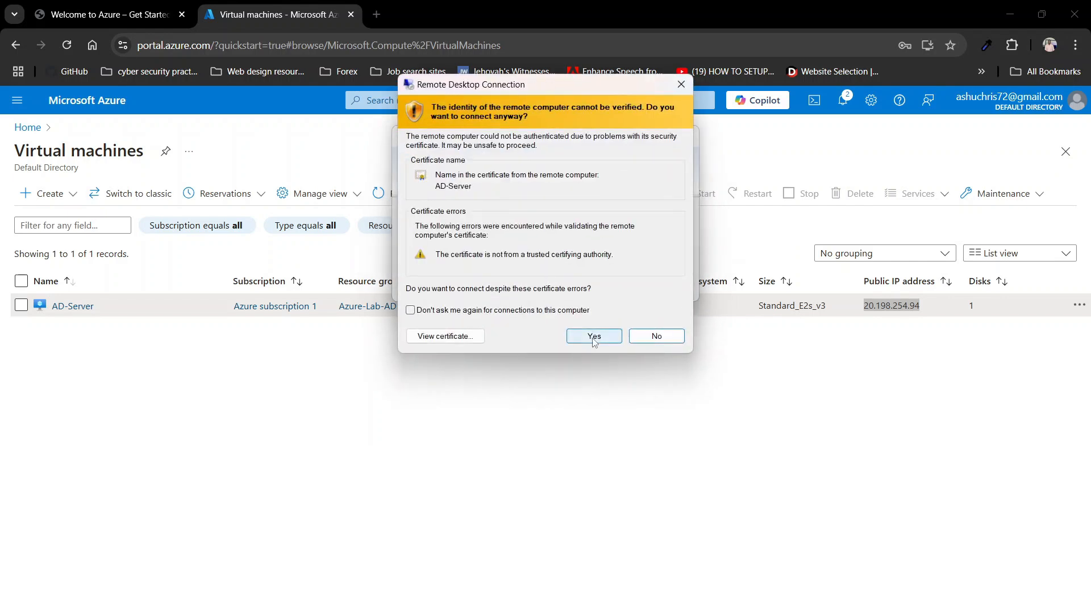
Step: Accept the certificate, maximize the session, answer the Networks prompt, and close the Admin Center popup
click(594, 336)
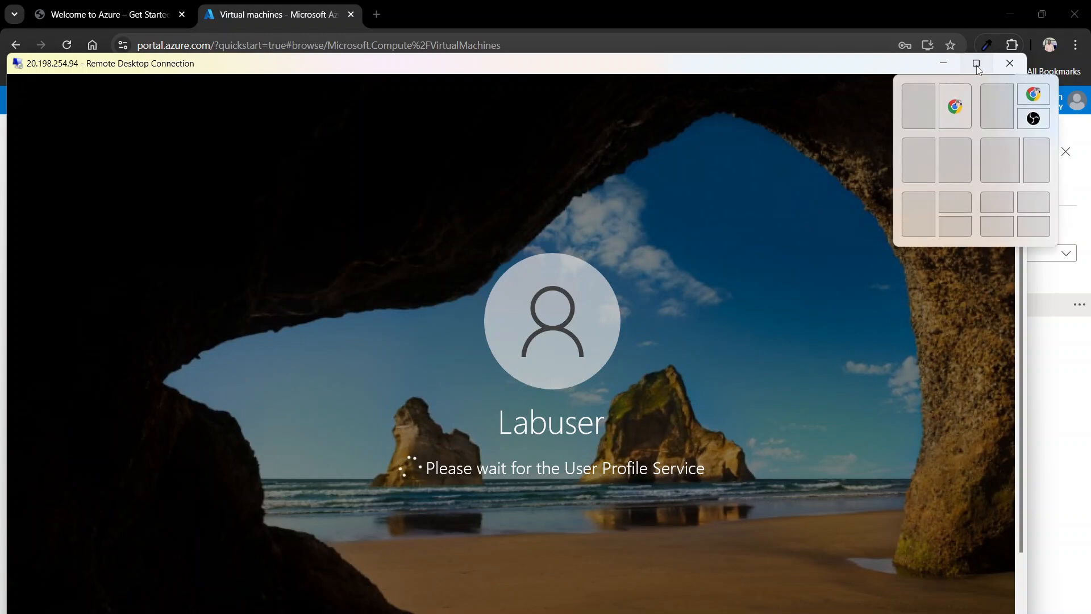
click(976, 63)
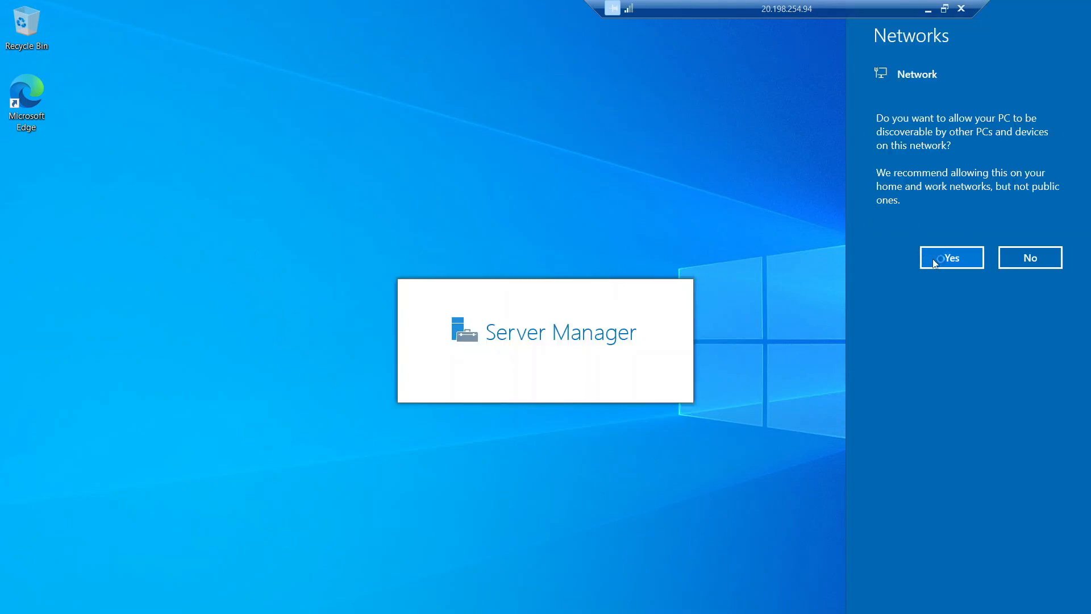
click(1028, 259)
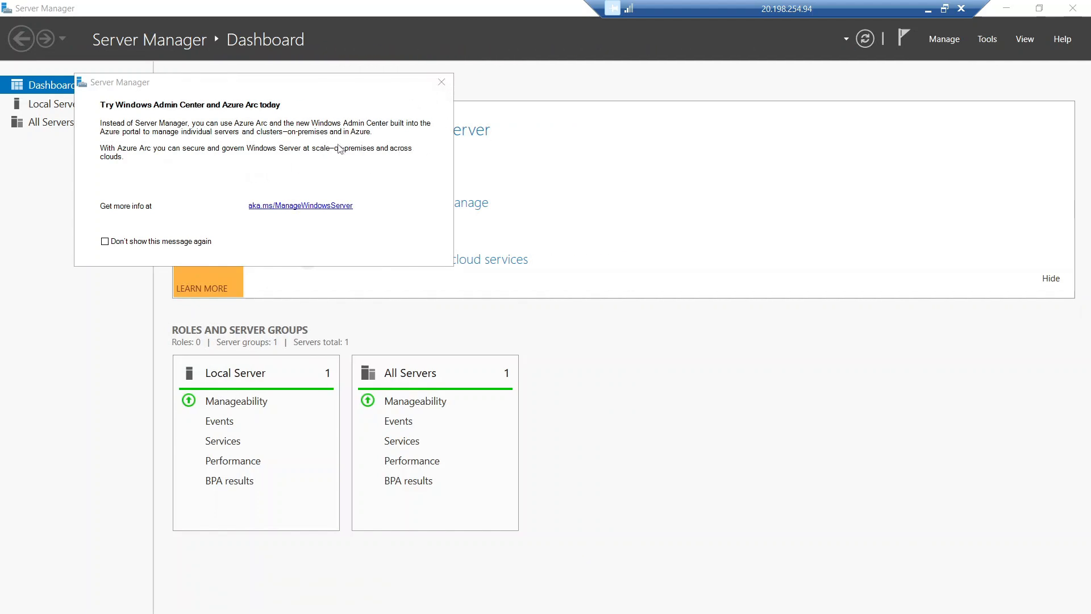
click(440, 84)
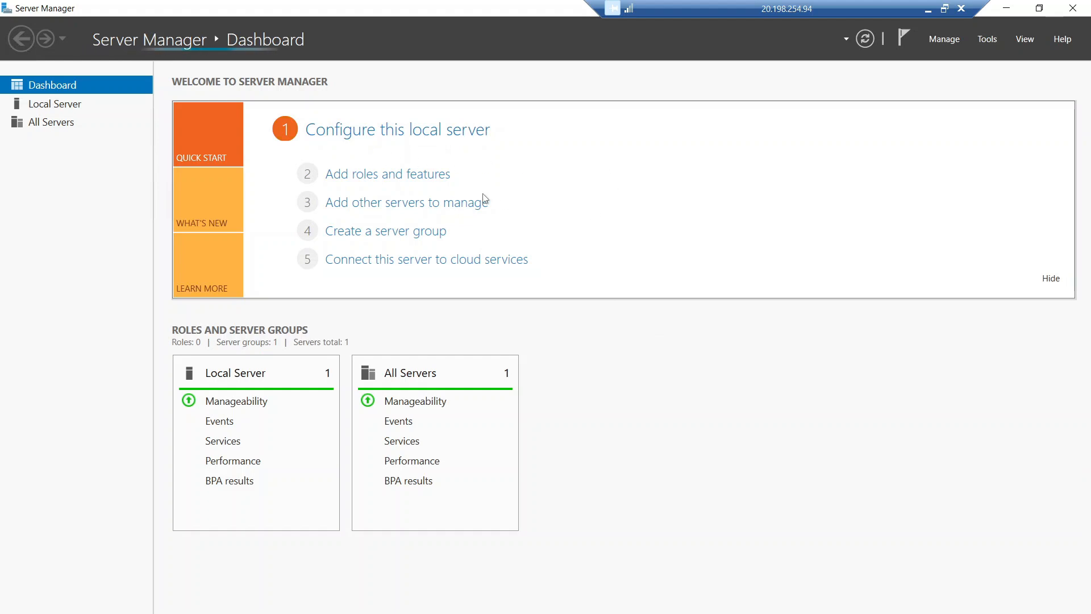
click(392, 183)
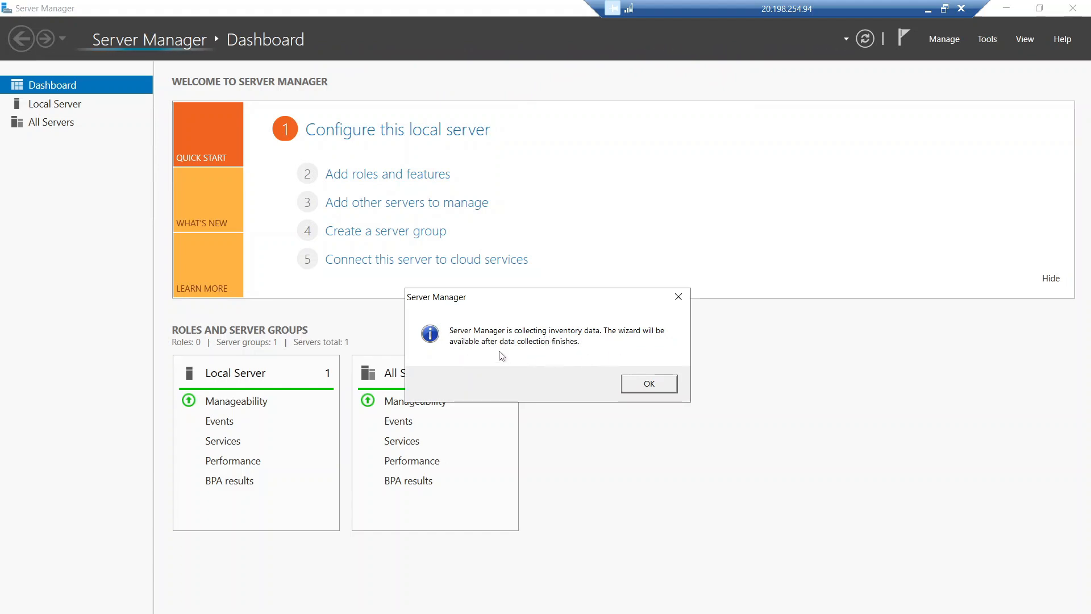
click(654, 386)
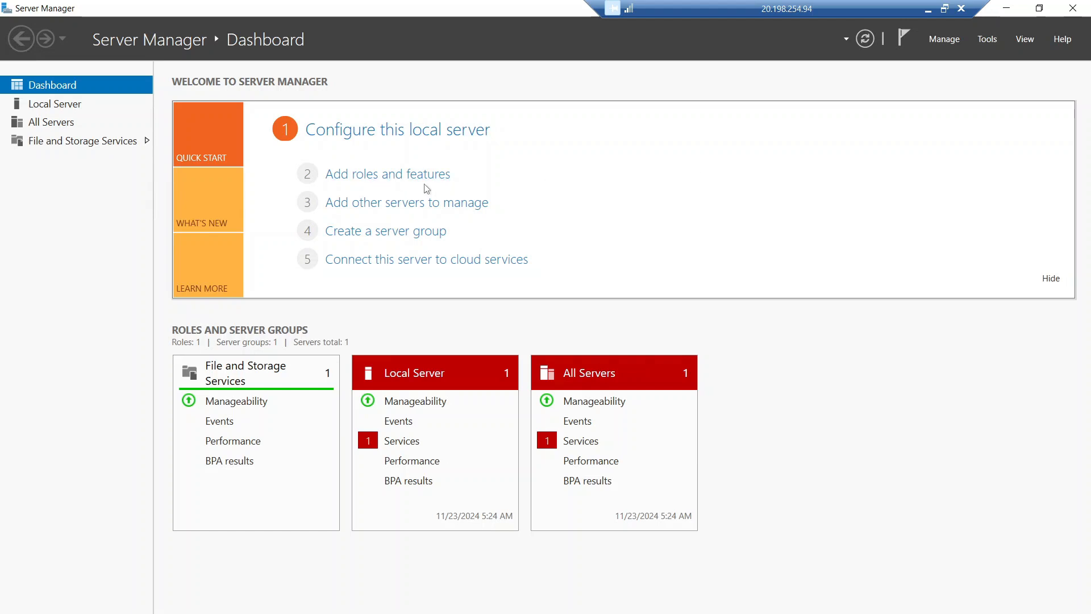
Step: In the Add Roles and Features wizard, select Active Directory Domain Services with its management tools
click(375, 177)
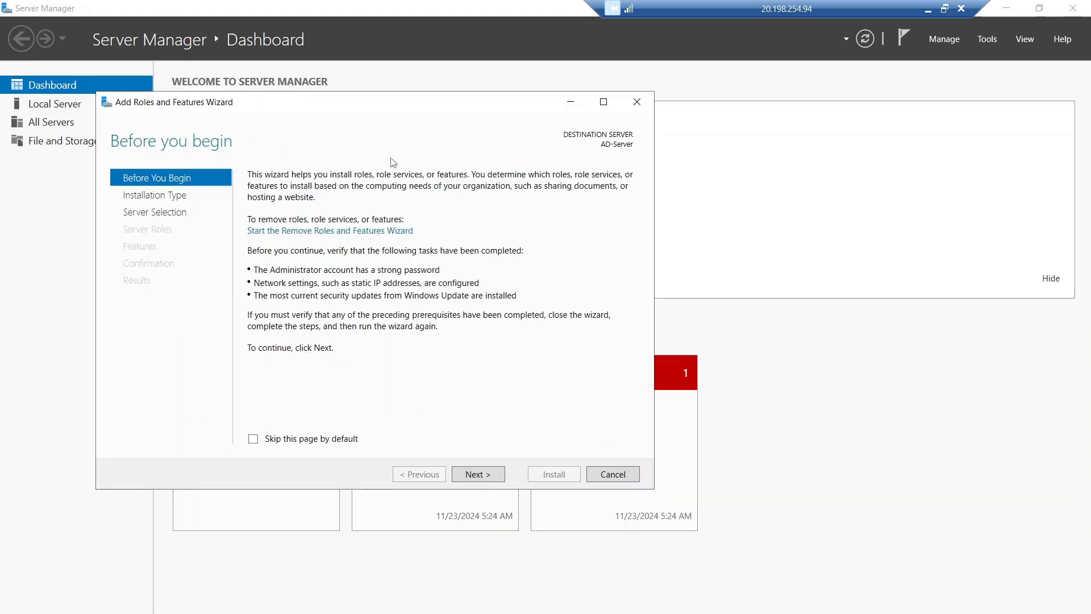
drag(414, 110, 552, 150)
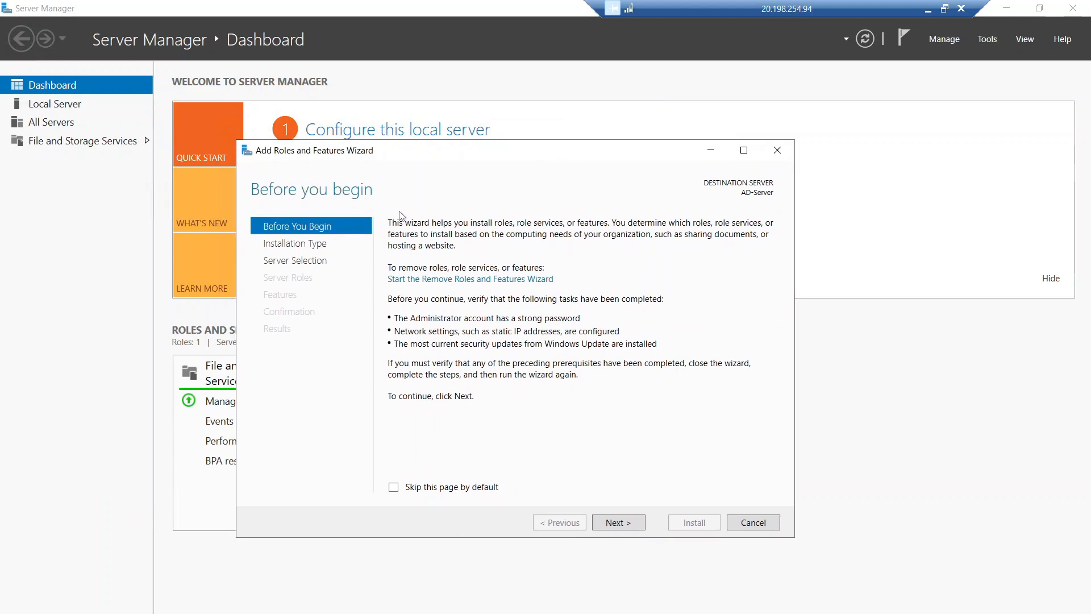
click(632, 526)
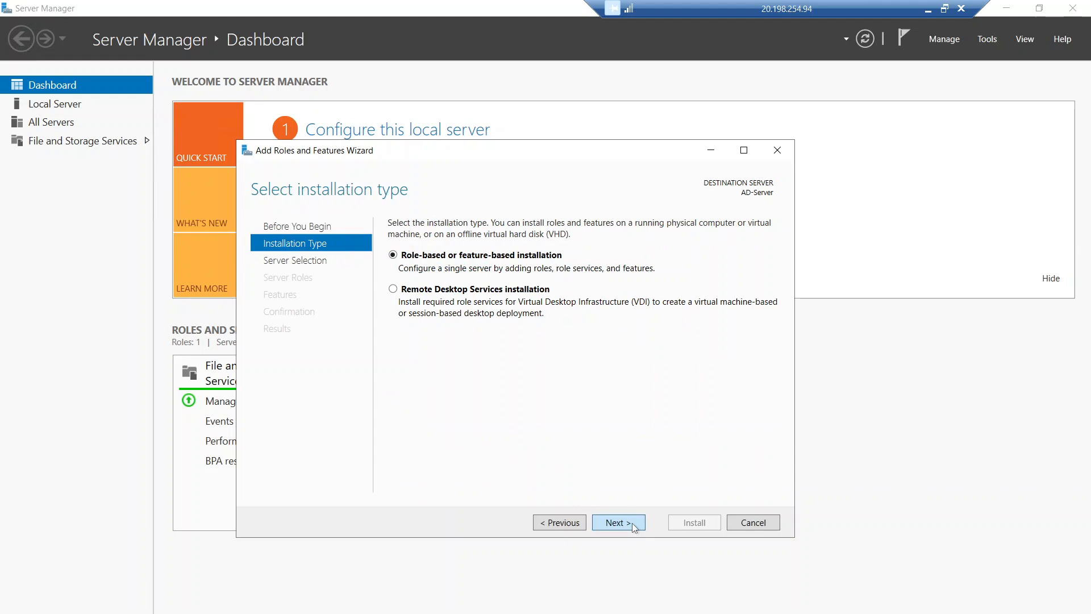
click(634, 527)
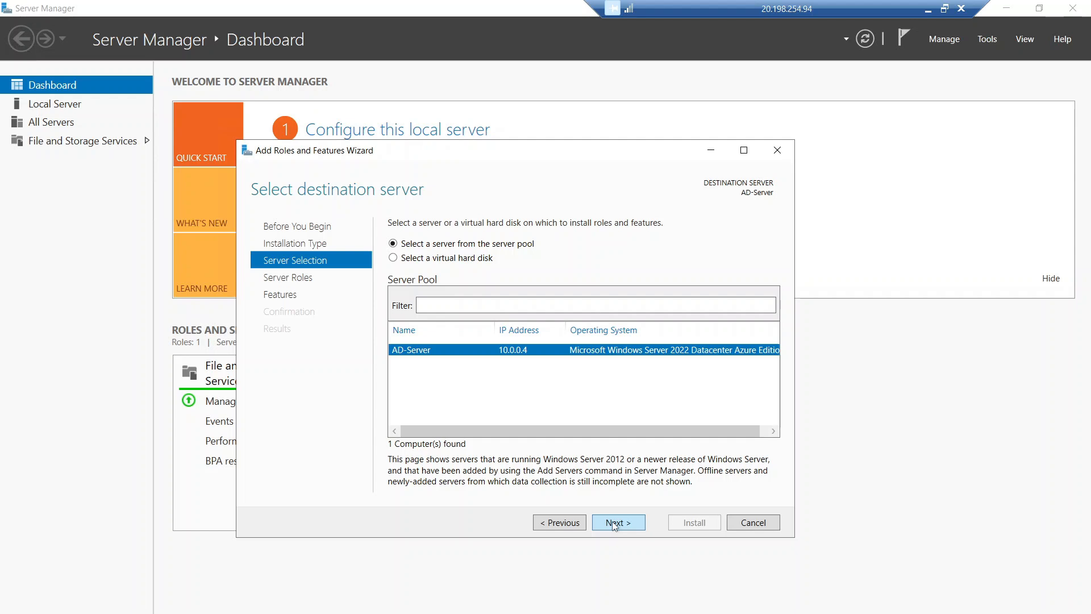
click(614, 526)
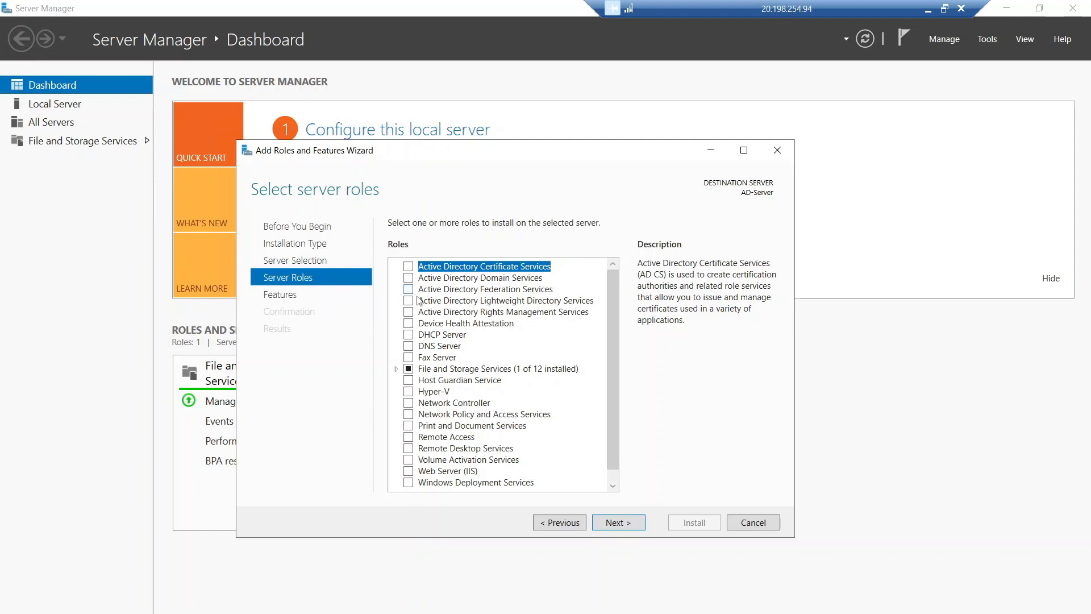
click(409, 277)
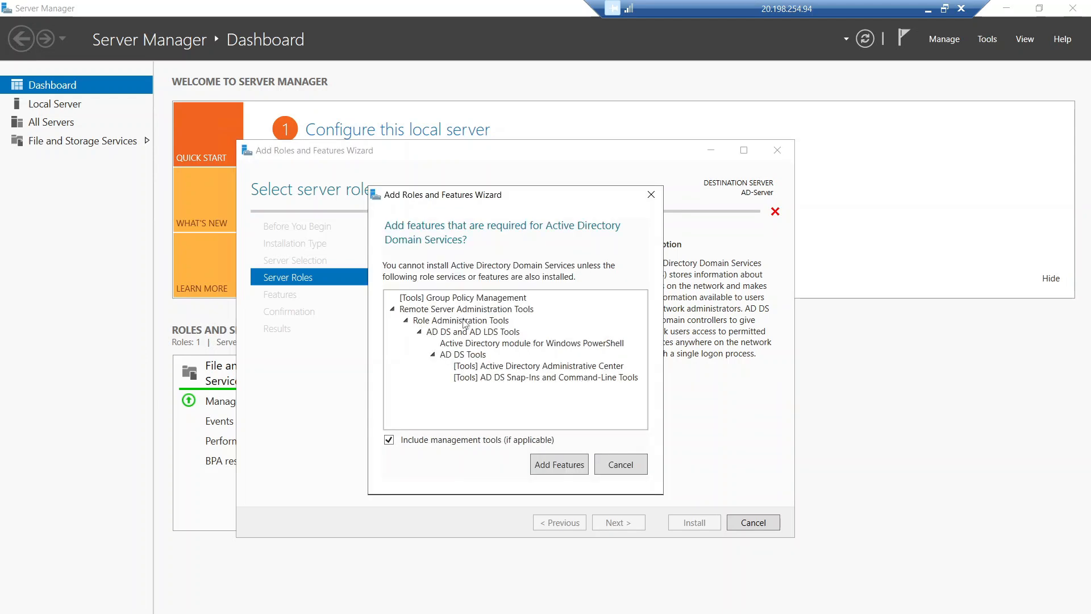
click(545, 468)
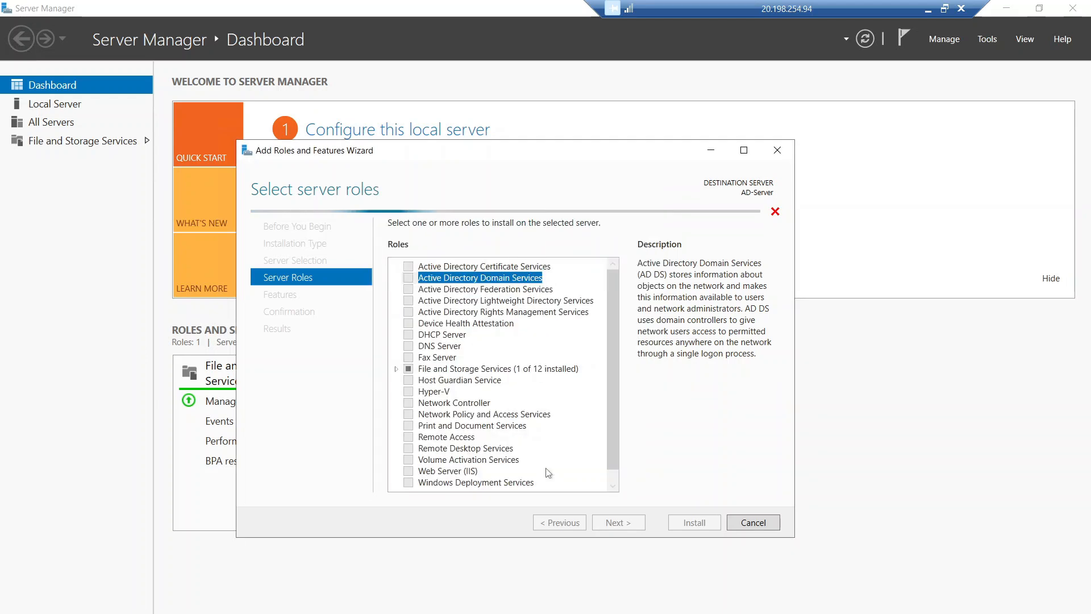
Step: Advance to confirmation, allow automatic restart, and start the installation
click(615, 523)
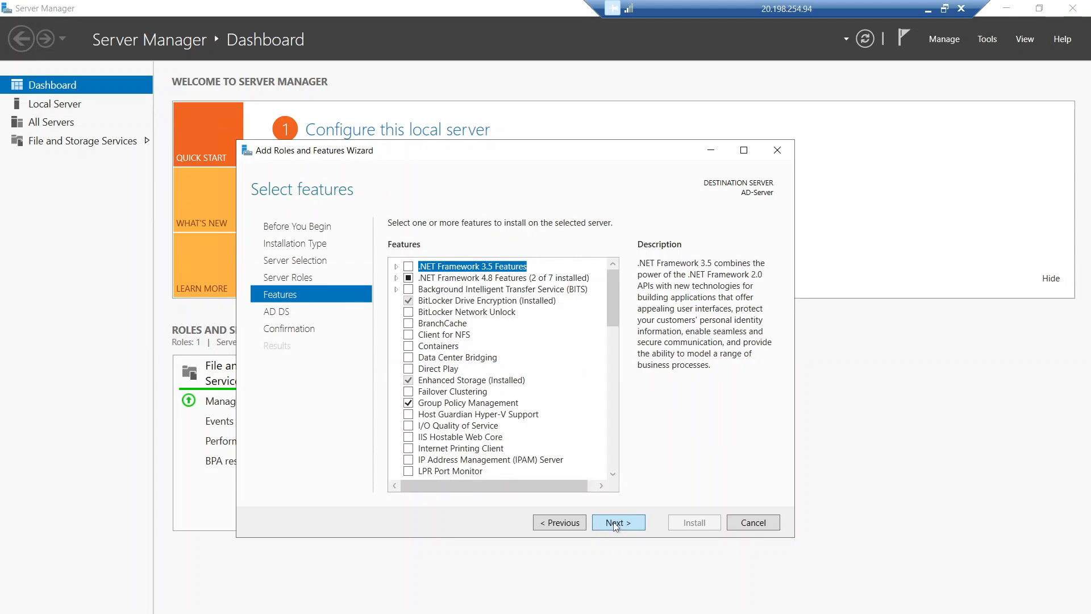
click(614, 524)
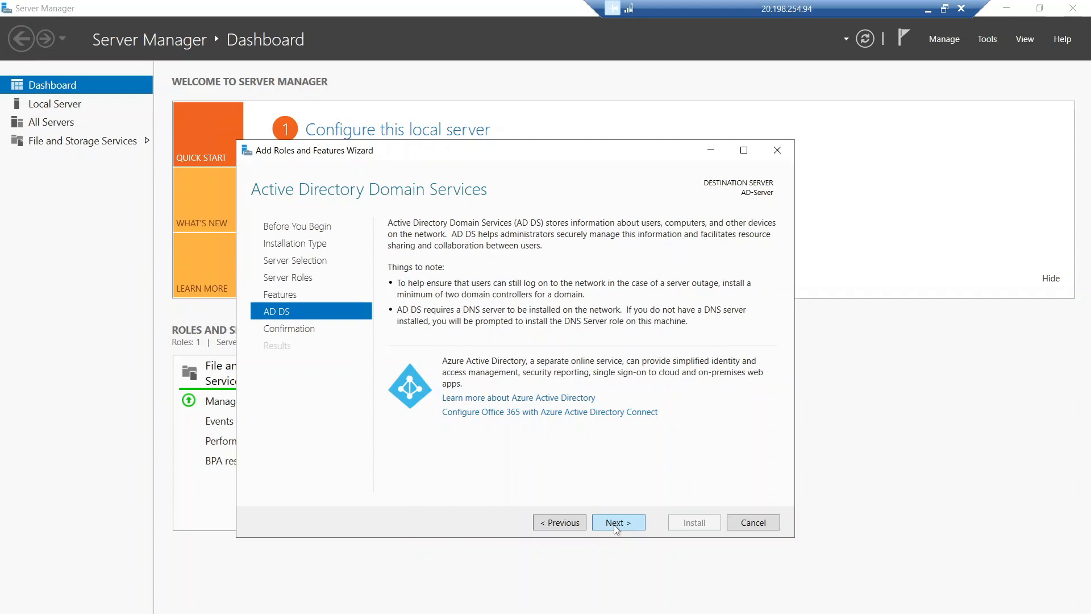
click(614, 523)
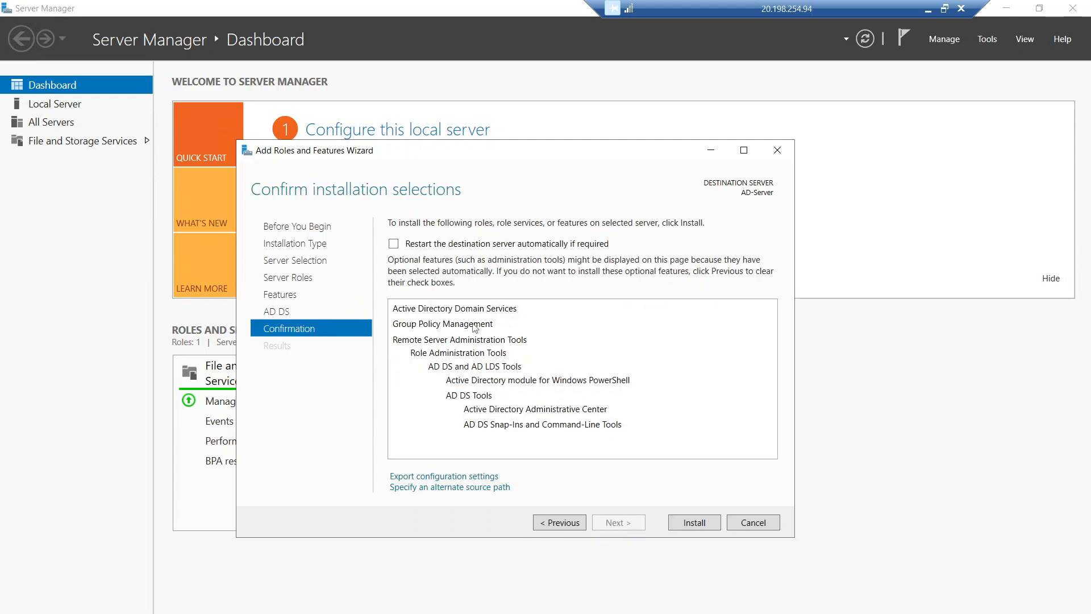
click(394, 244)
click(585, 383)
click(686, 524)
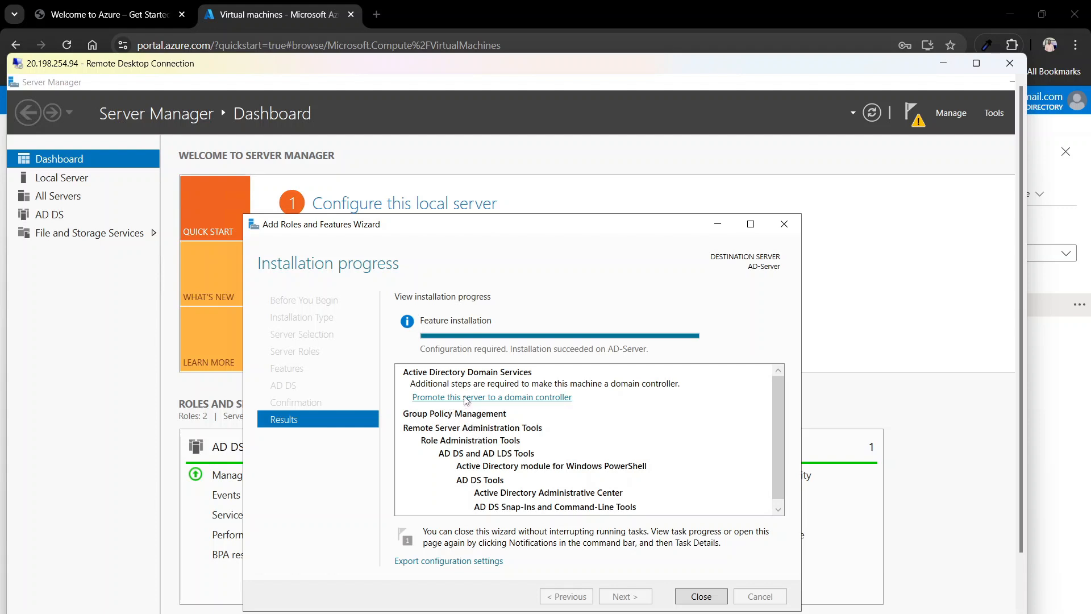
Step: Start the domain controller promotion and choose a new forest with root domain mydomain.com
click(497, 399)
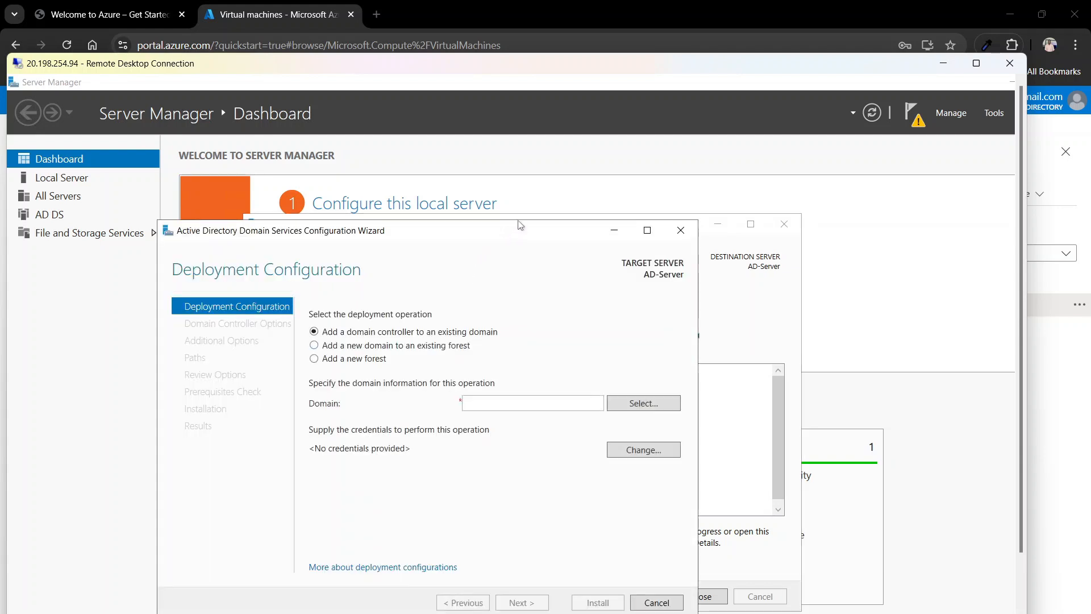
drag(528, 233, 628, 150)
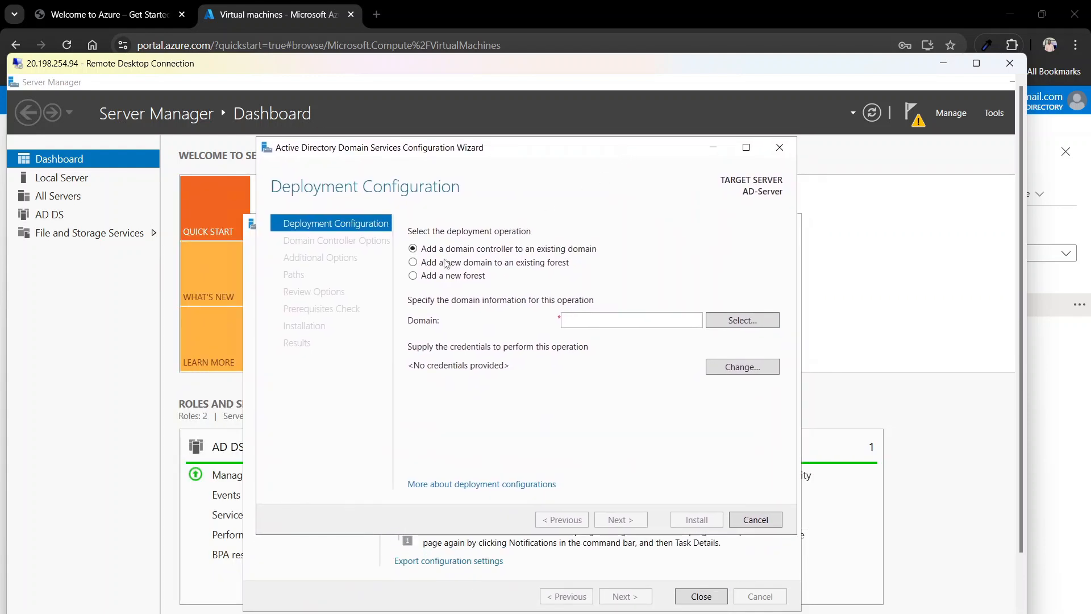
click(414, 277)
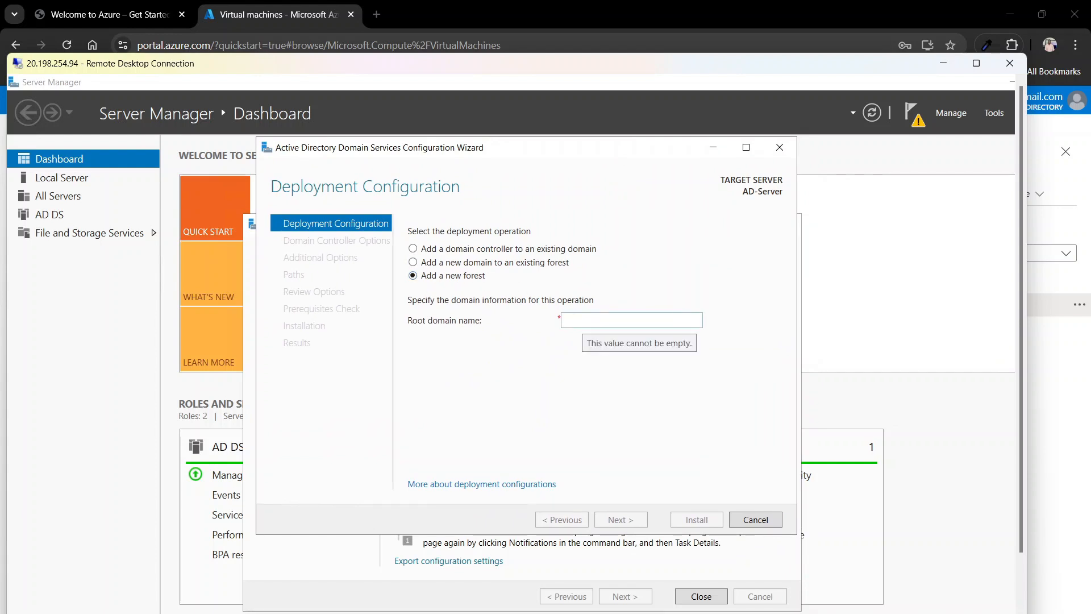
click(583, 320)
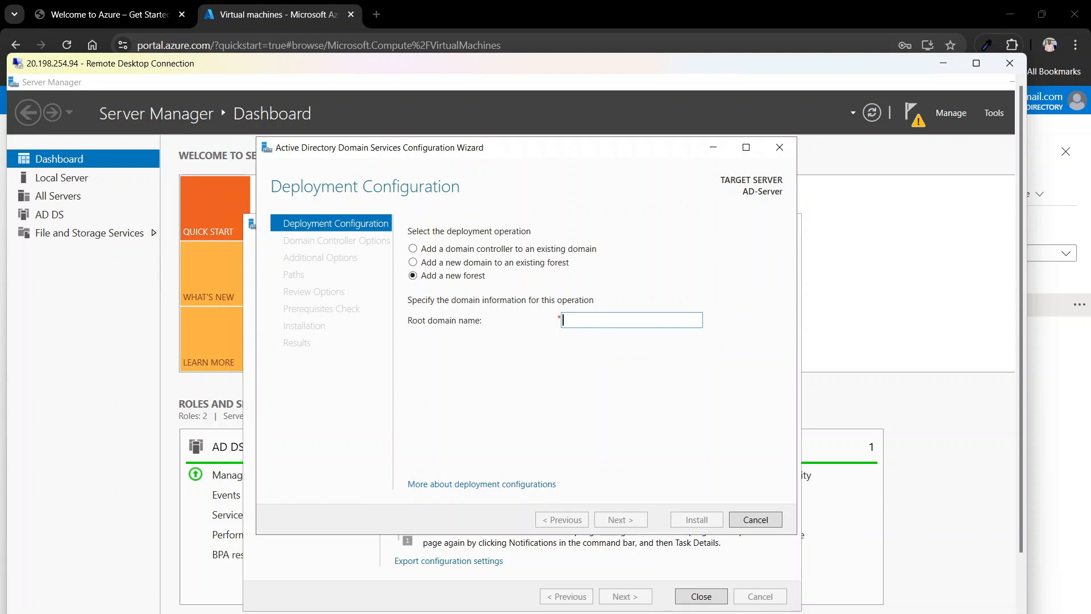
text(mydomain.com)
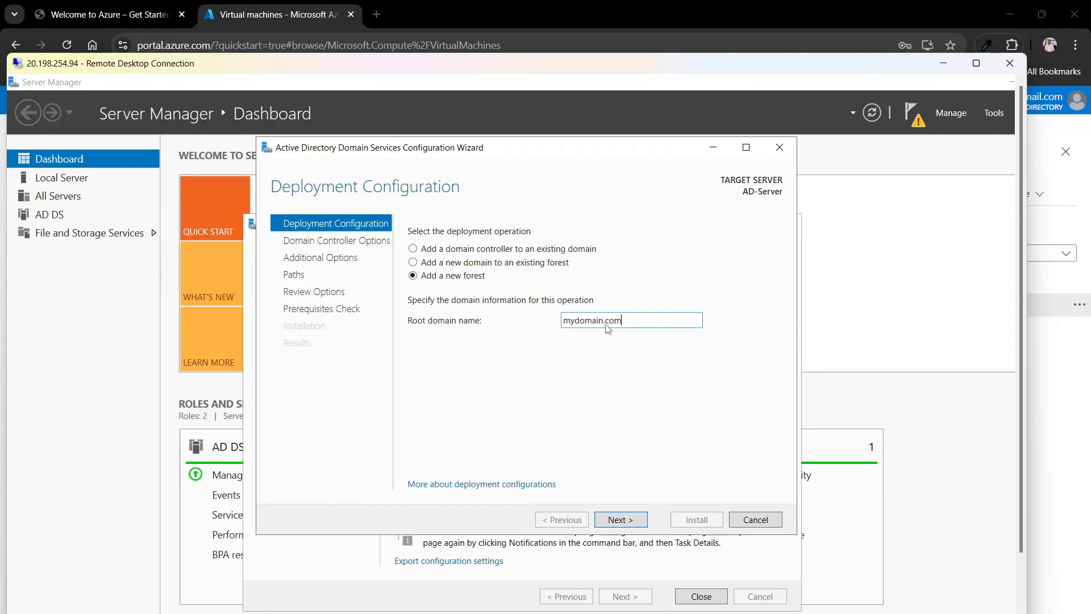
click(624, 522)
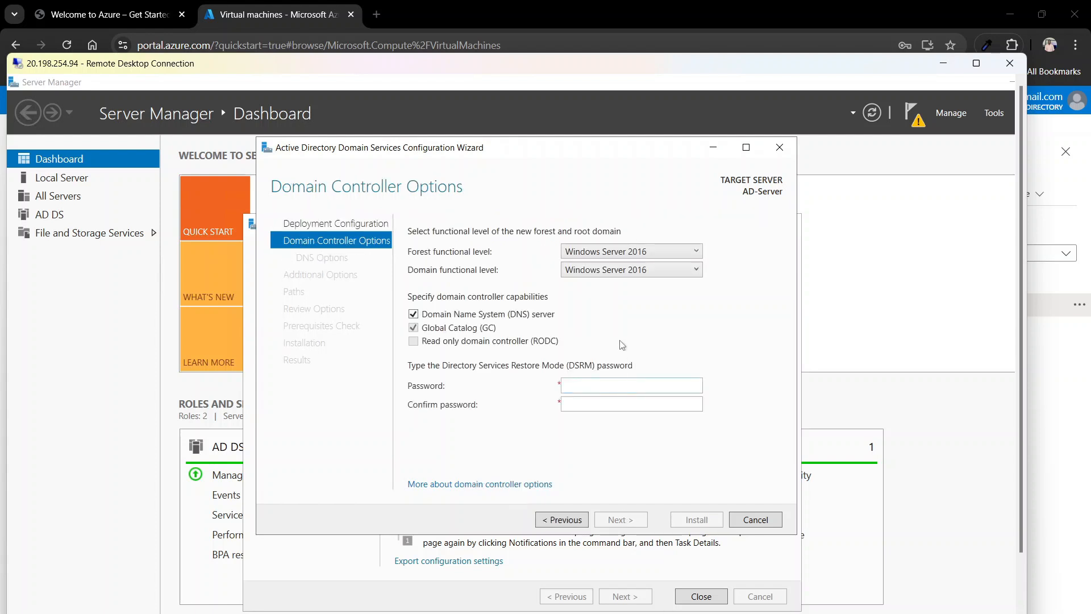
Step: Enter and confirm the Directory Services Restore Mode password, then continue to DNS Options
click(600, 386)
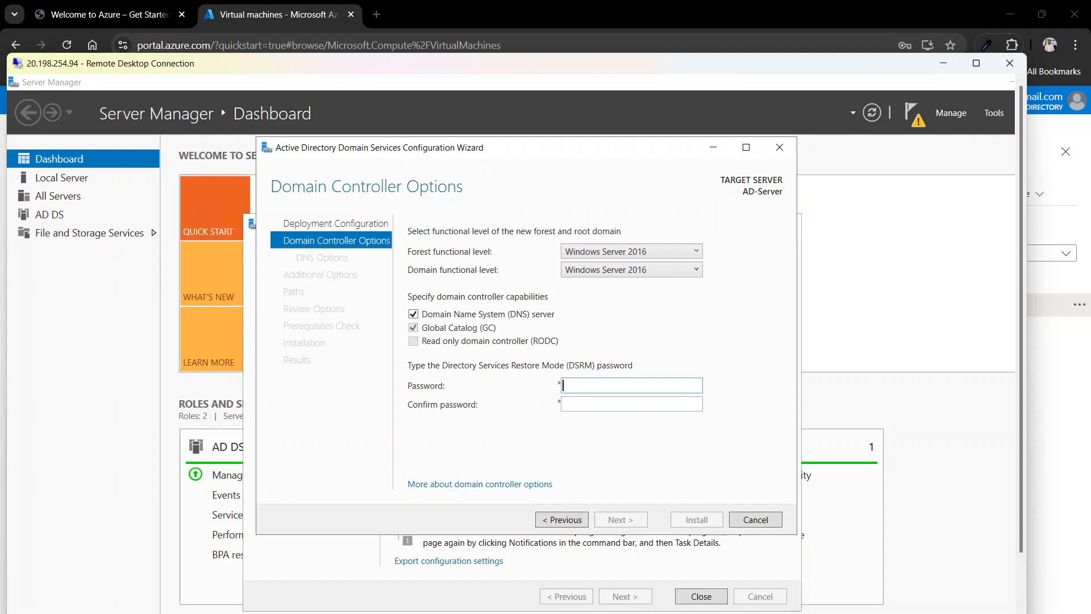
text(••••••••••)
click(651, 404)
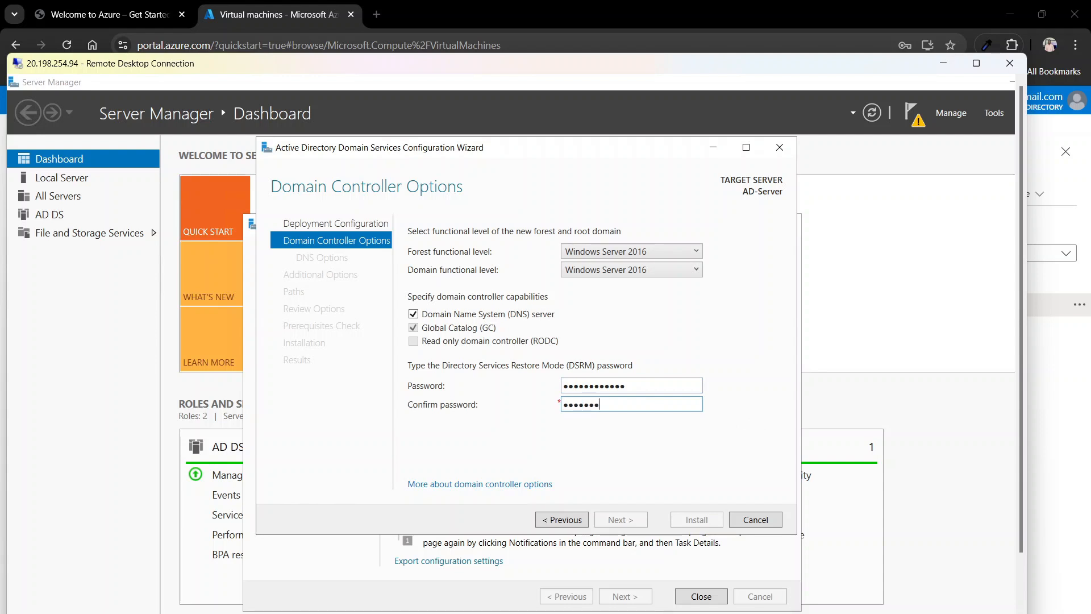
text(••••••••••••)
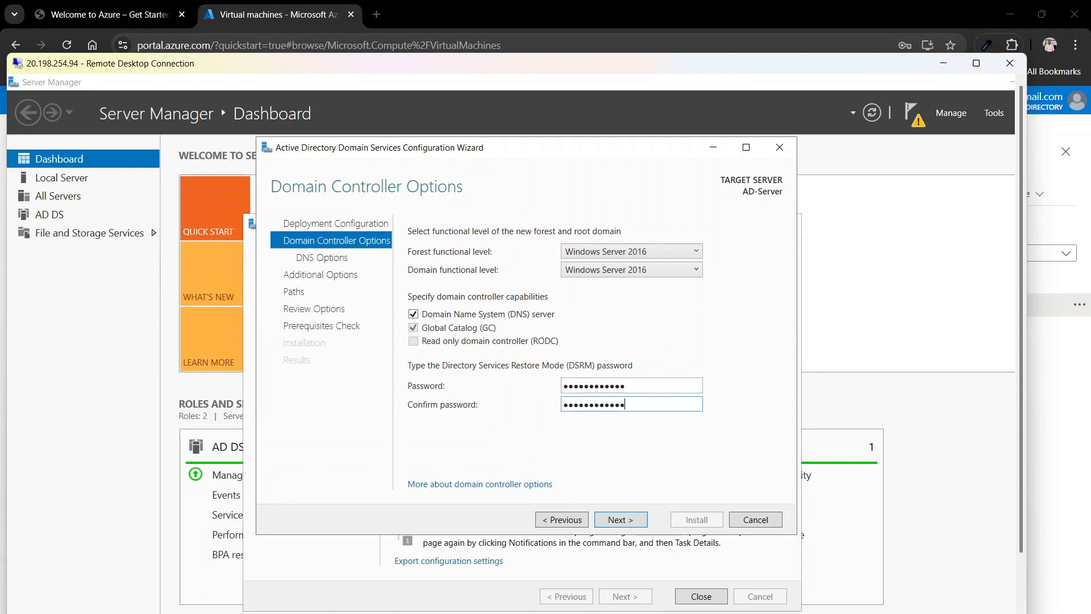
click(630, 522)
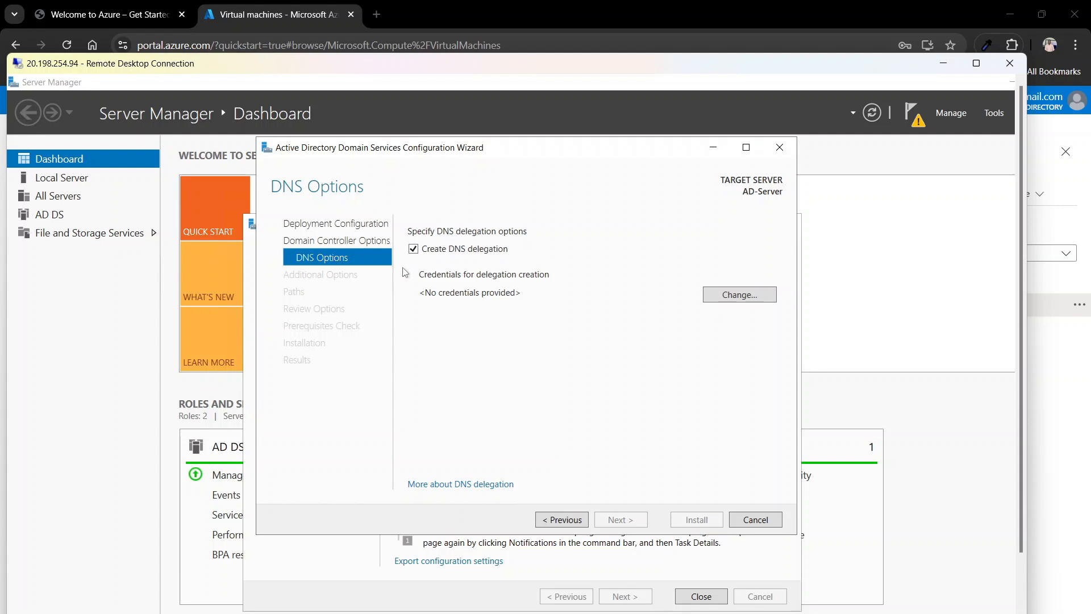
Step: Turn off DNS delegation and accept the MYDOMAIN NetBIOS name
click(414, 250)
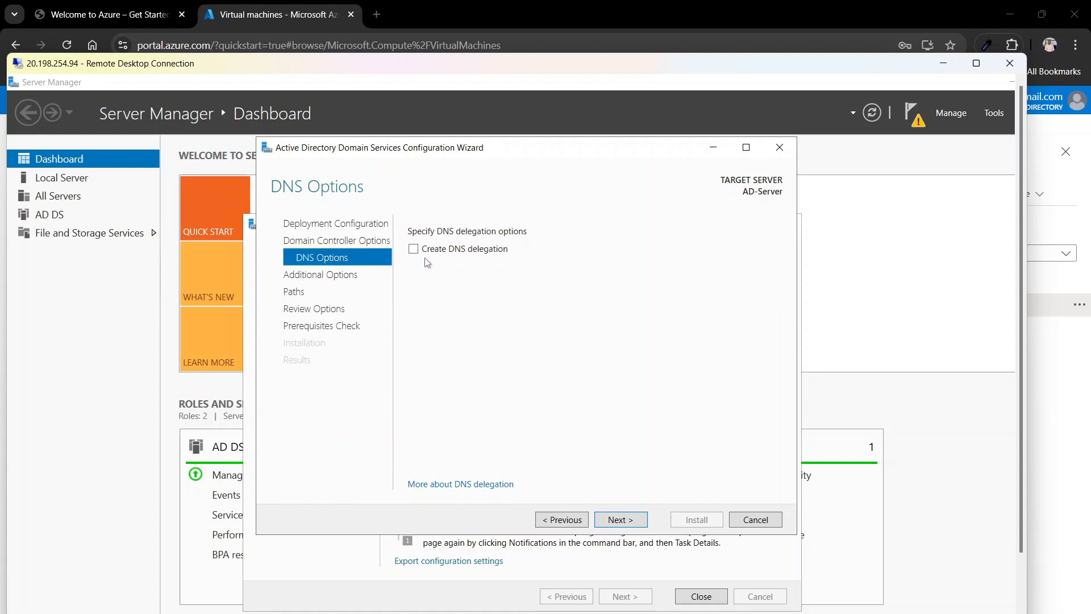
click(627, 522)
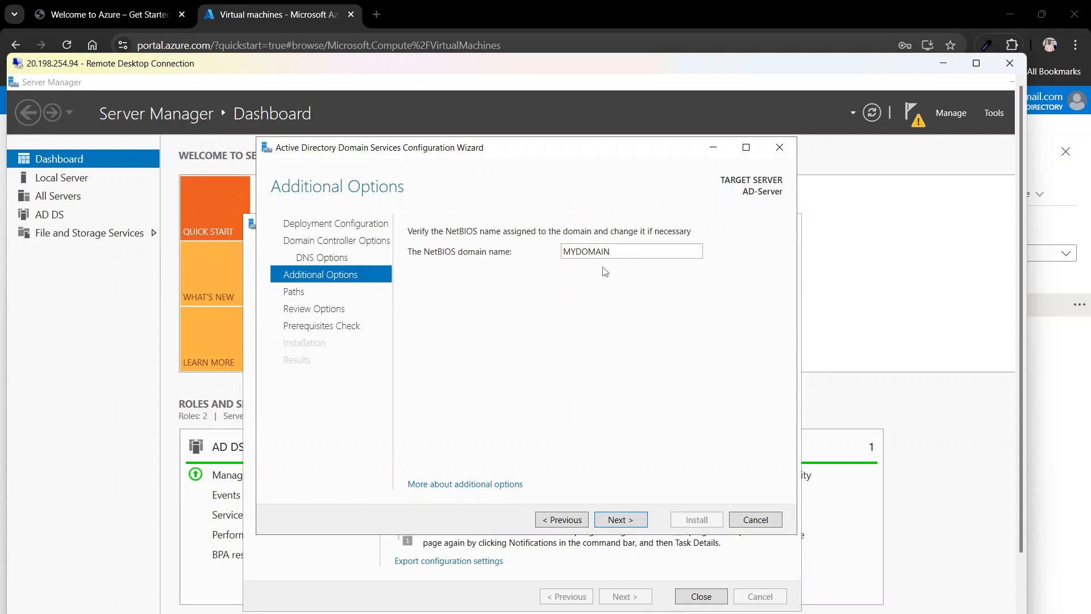
click(628, 521)
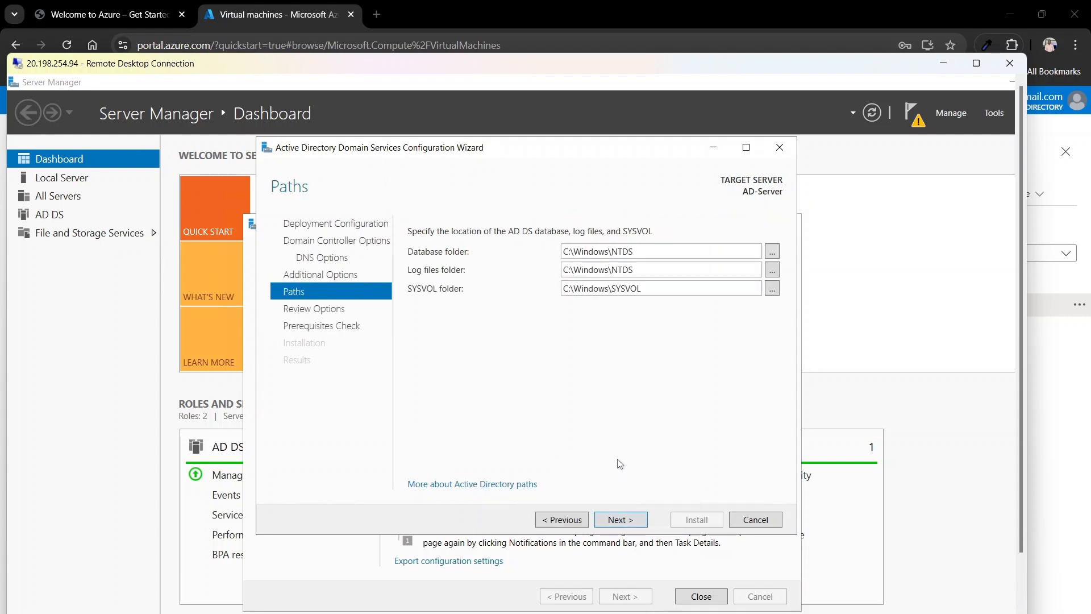
Step: Keep the default database, log and SYSVOL paths, review the selections and run prerequisite checks
click(632, 518)
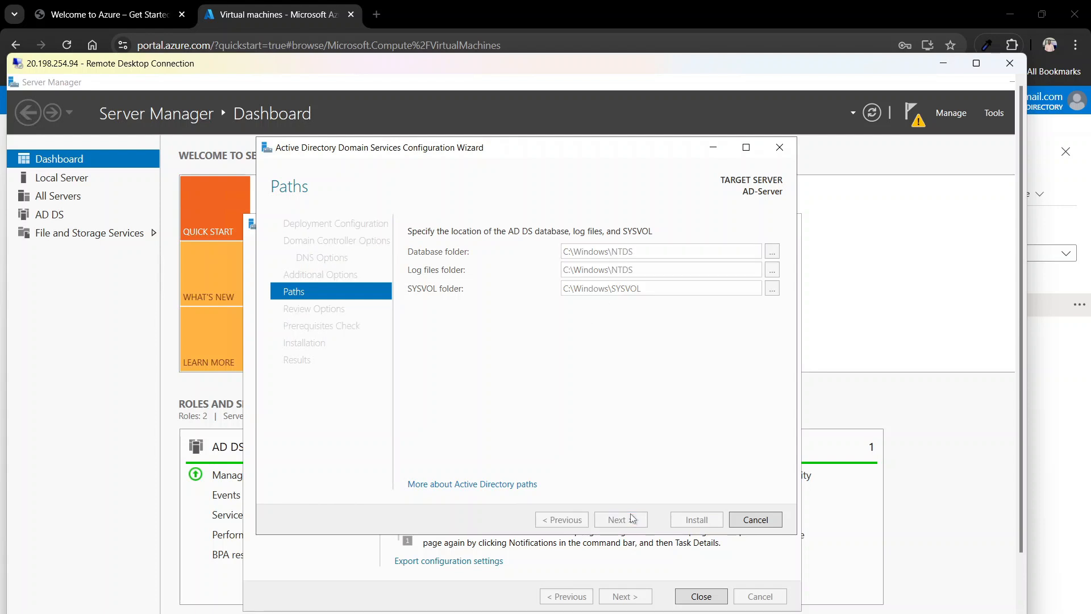
scroll(588, 327, down, 2)
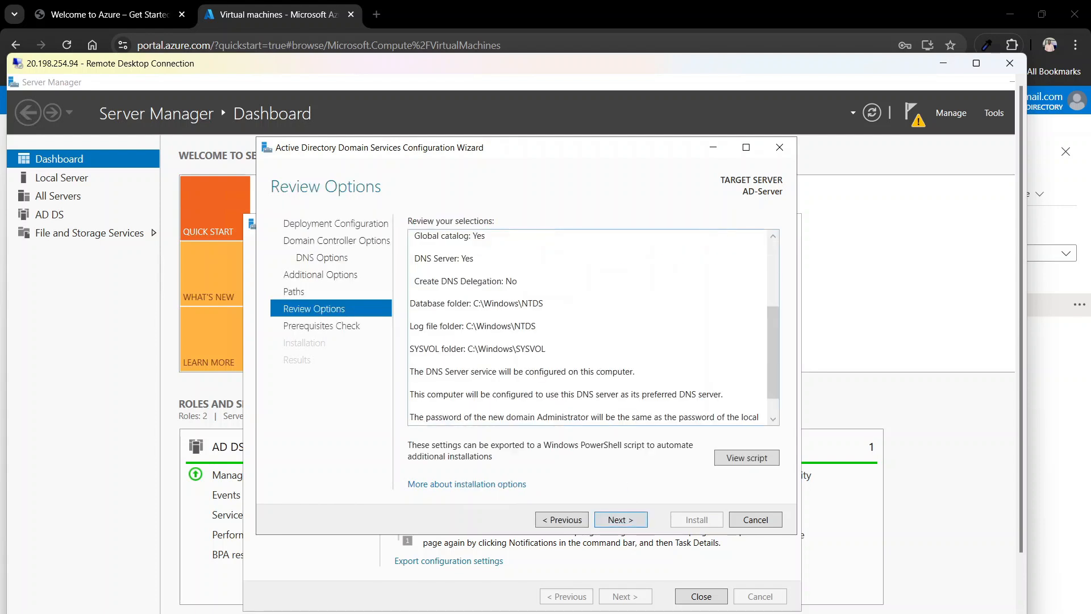
scroll(588, 326, down, 1)
scroll(588, 326, up, 4)
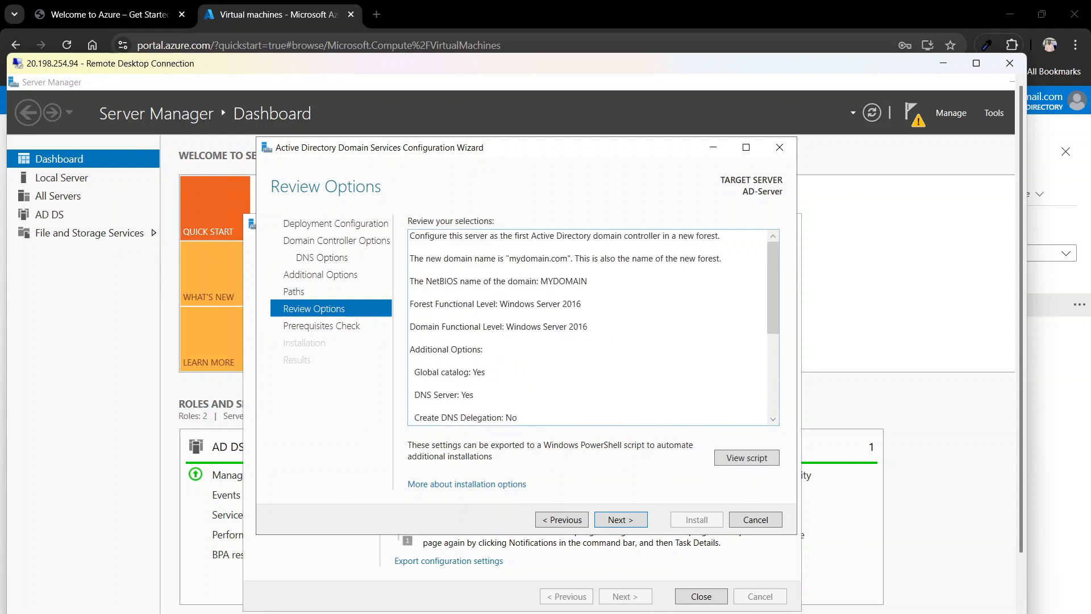
scroll(588, 327, down, 3)
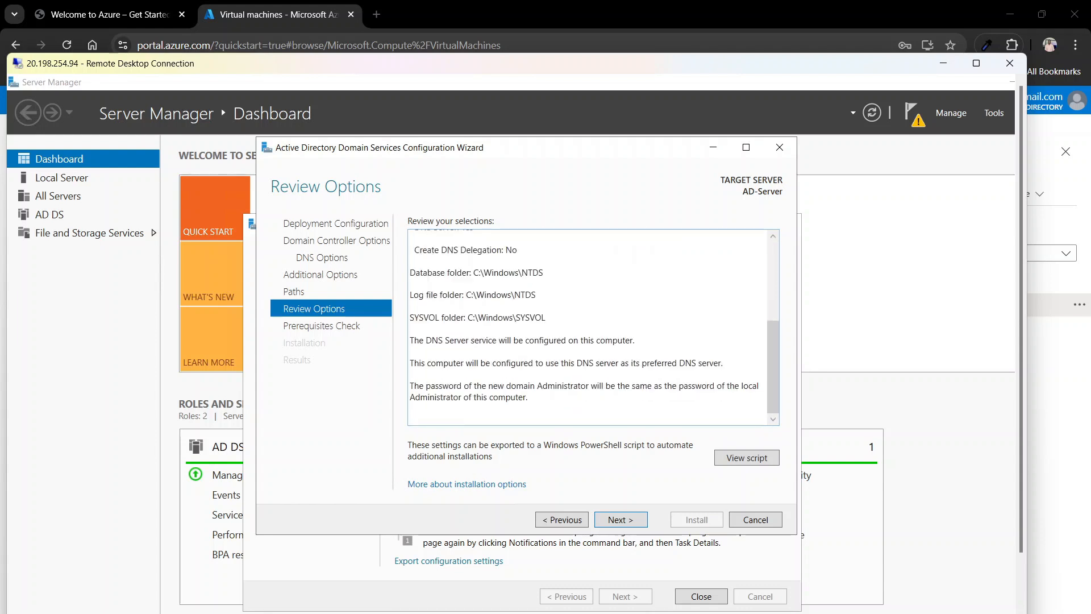
click(613, 518)
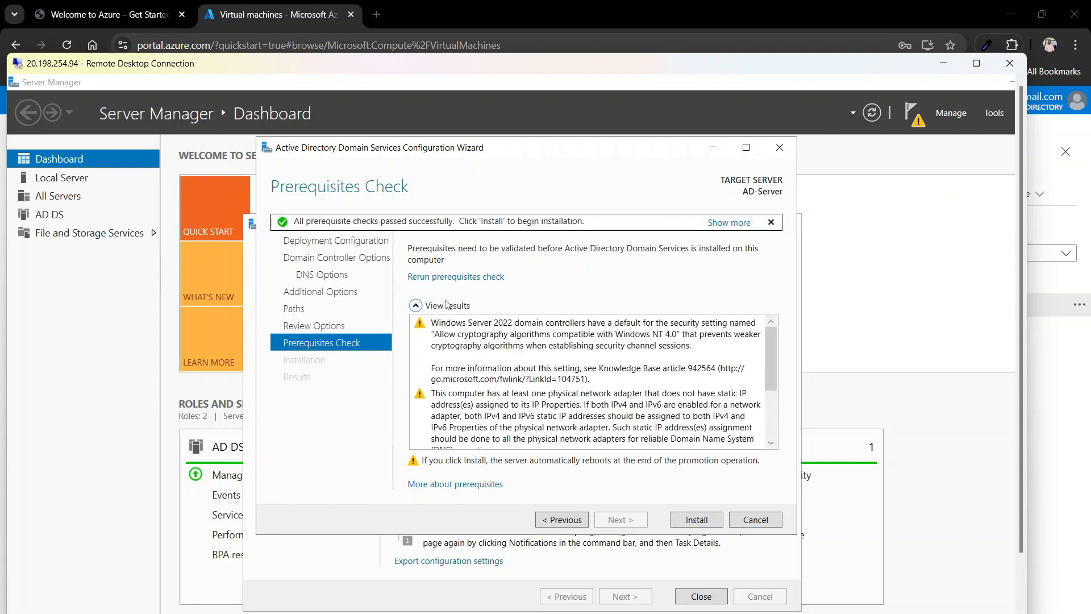
Step: Review the prerequisite warnings and start installing Active Directory Domain Services
scroll(557, 409, down, 2)
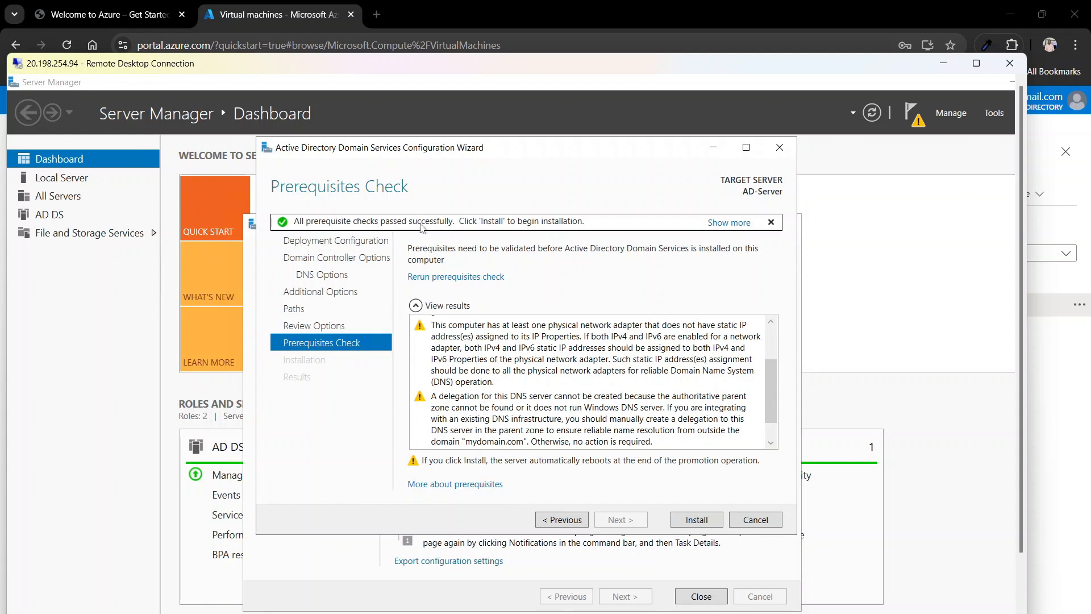
click(689, 524)
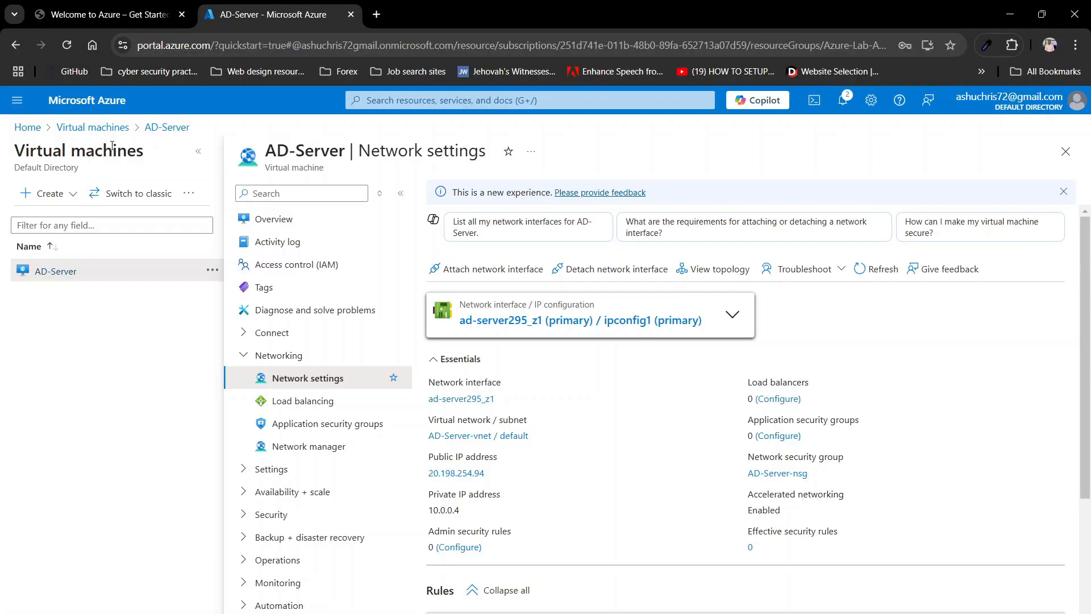
Step: Open ipconfig1 on AD-Server's ad-server295_z1 interface from its Network settings
click(93, 128)
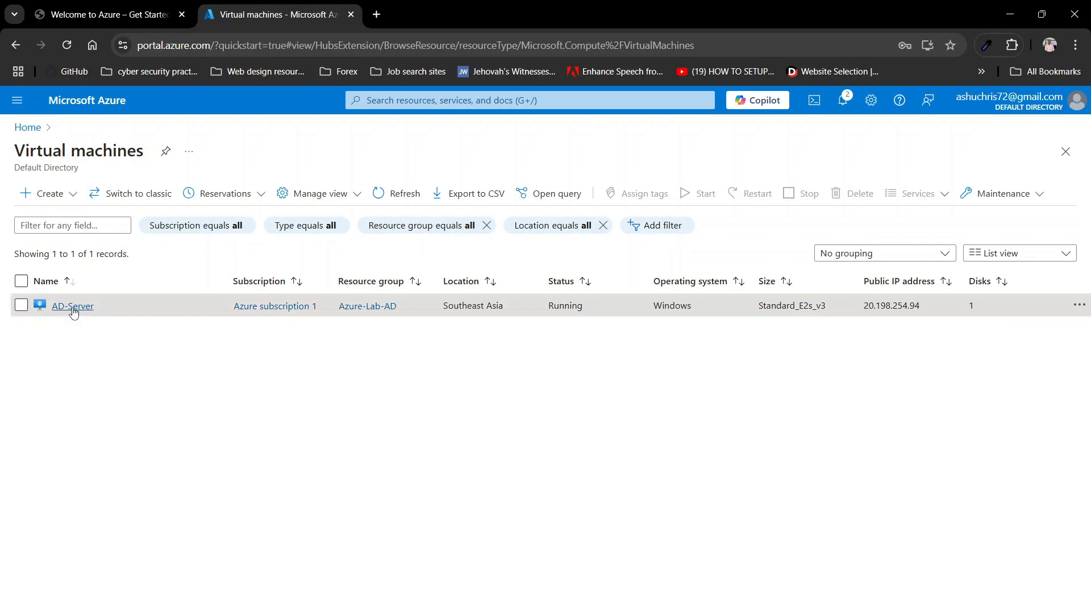
click(72, 307)
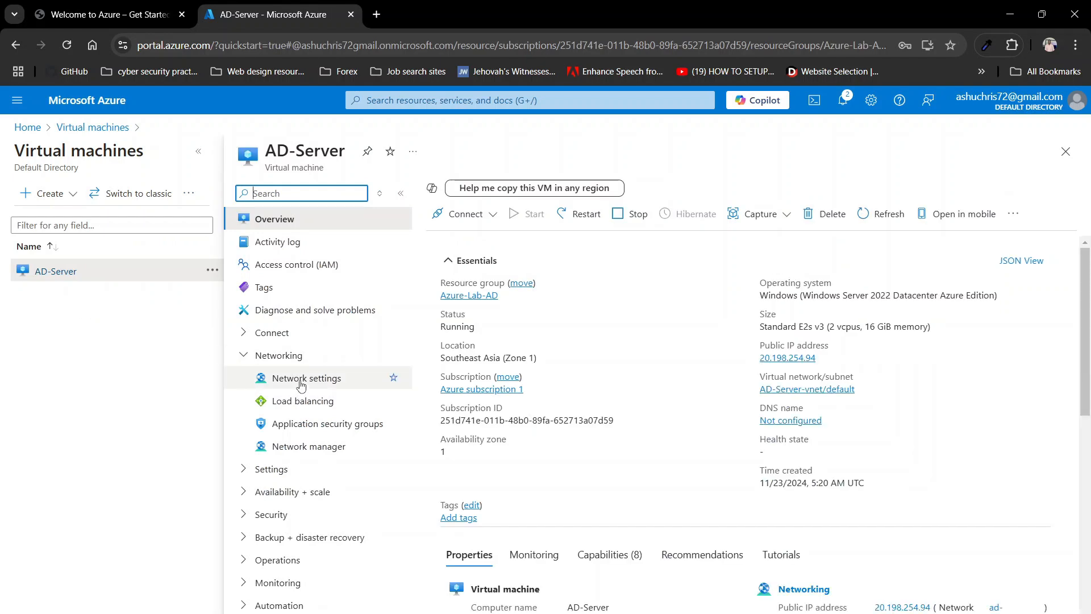
click(296, 378)
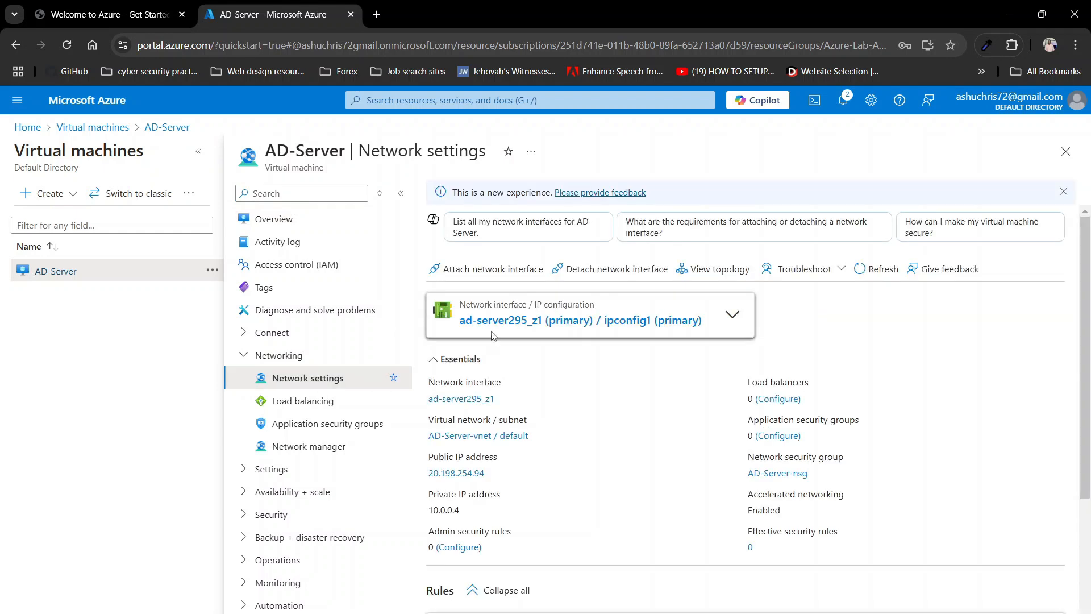
click(518, 321)
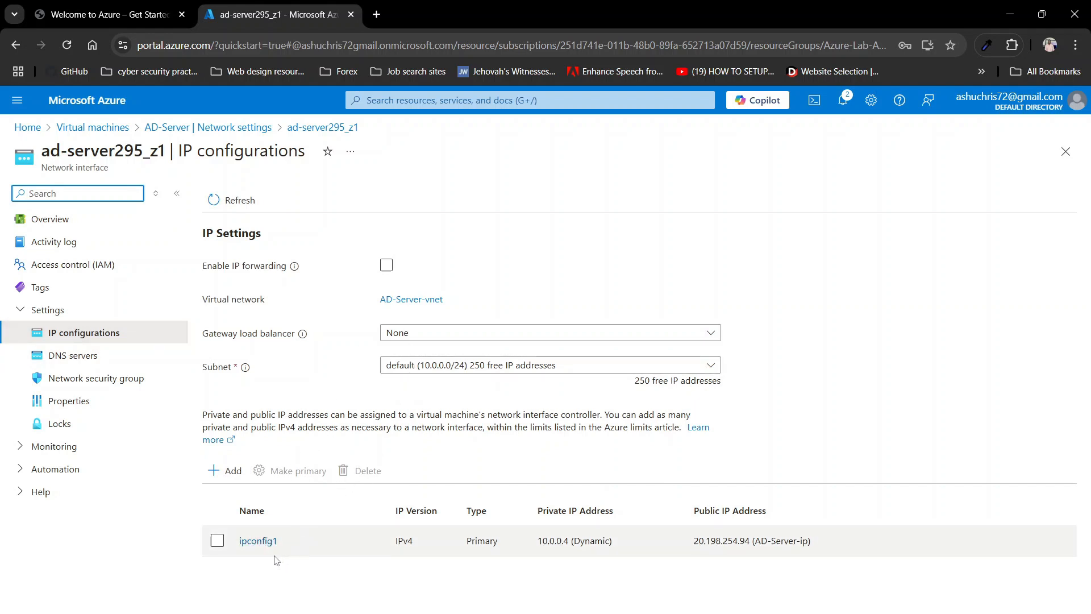
click(262, 544)
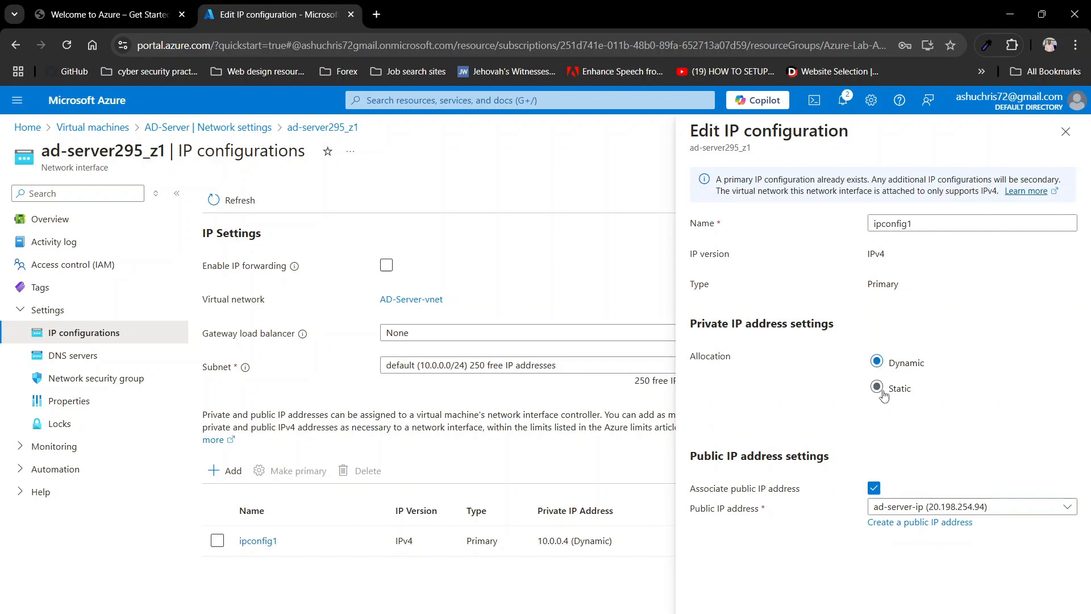
Step: Switch ipconfig1's private IP allocation from Dynamic to Static, keeping 10.0.0.4
click(876, 388)
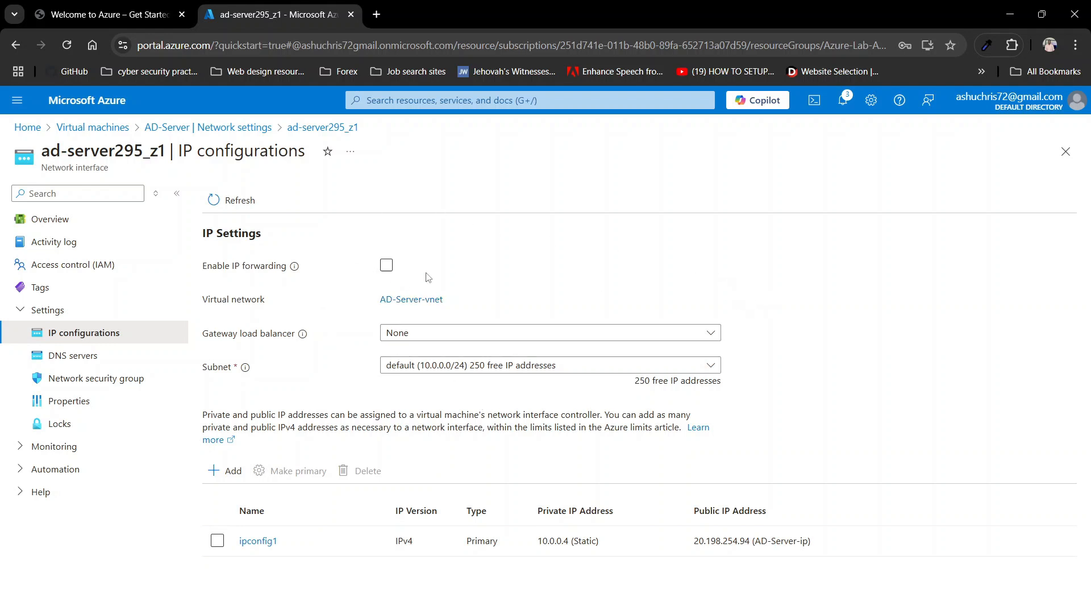
click(386, 264)
Step: Back in the RDP session, dismiss the sign-out notice and close both wizards after installation
key(alt+Tab)
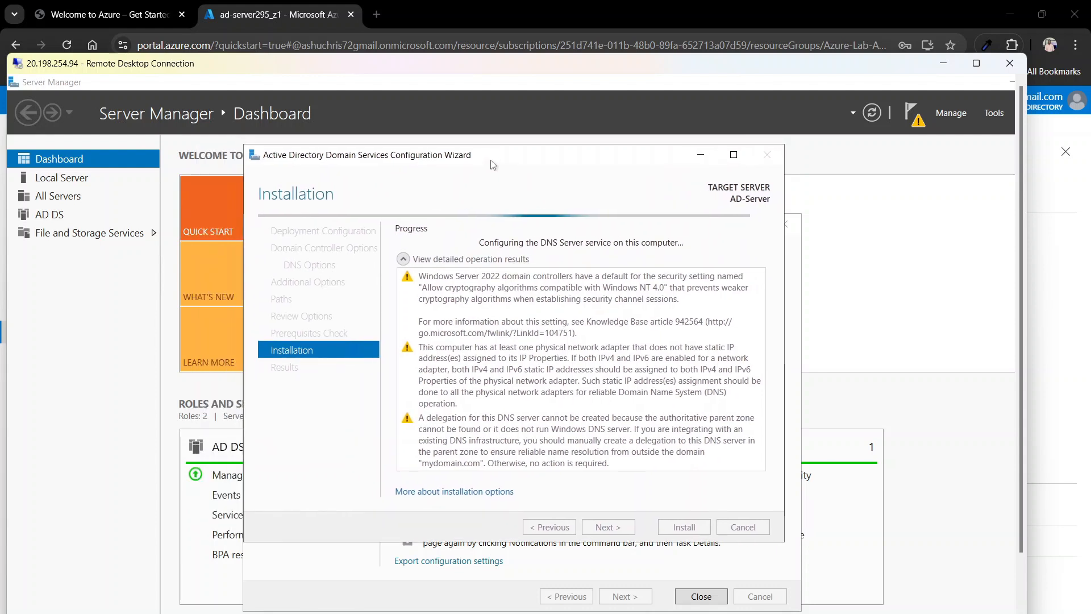
drag(490, 161, 504, 161)
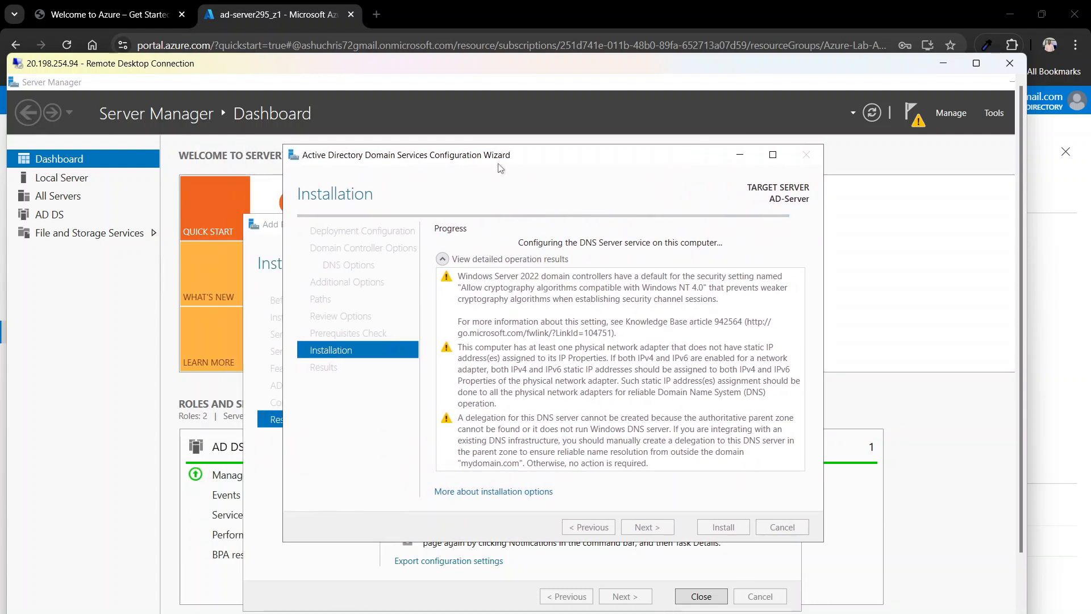
drag(504, 169, 467, 171)
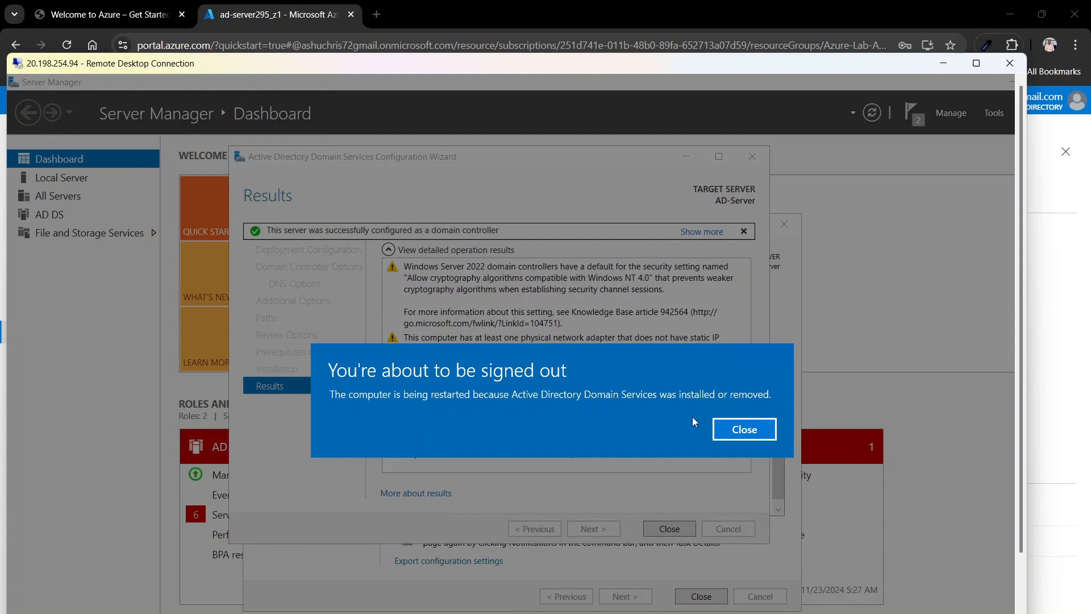
click(745, 430)
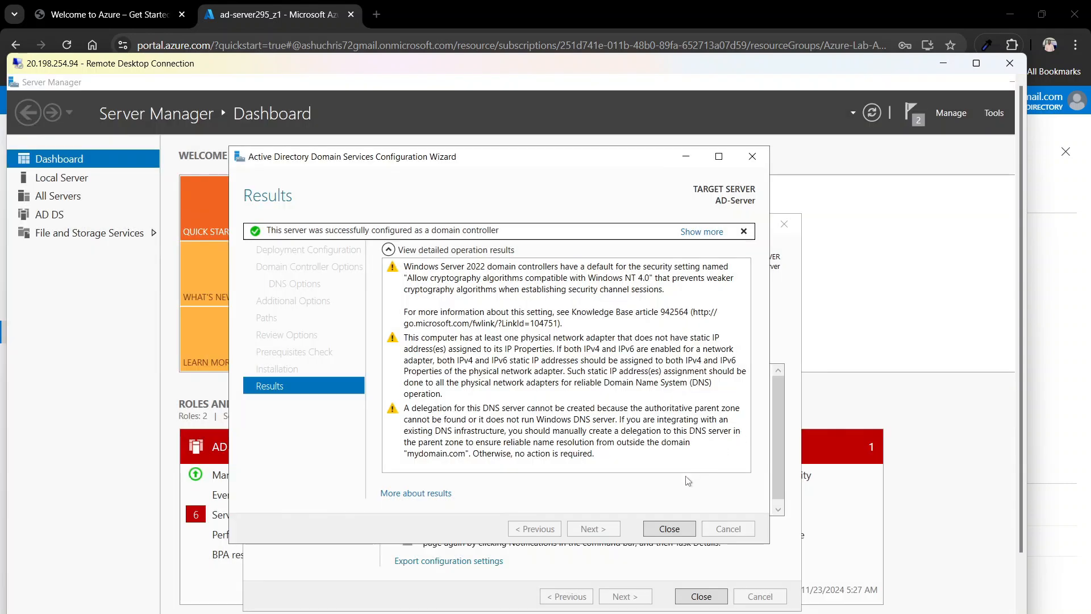
click(669, 529)
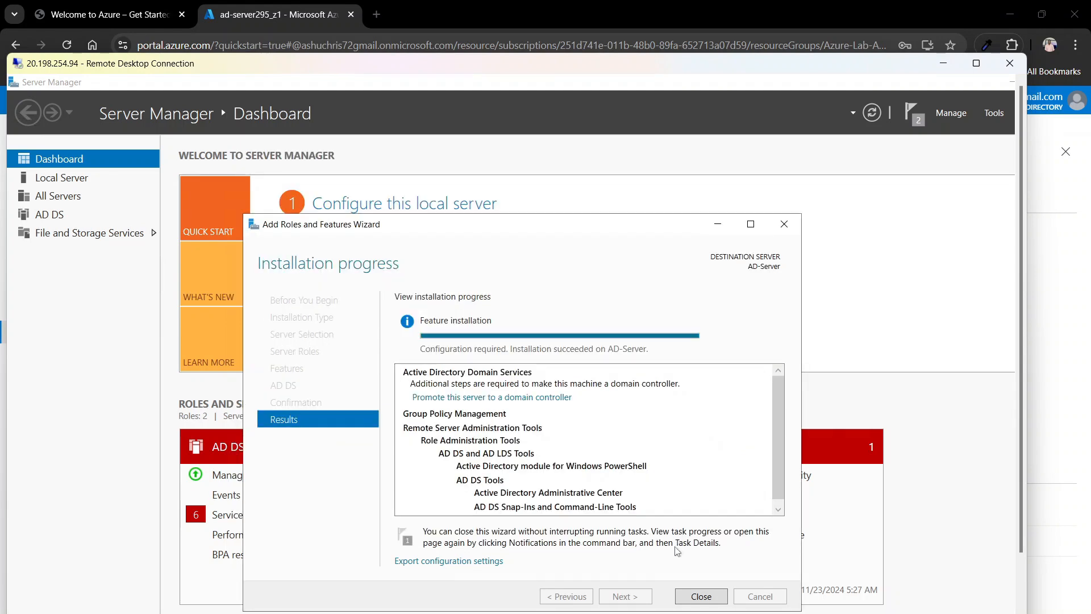
click(700, 596)
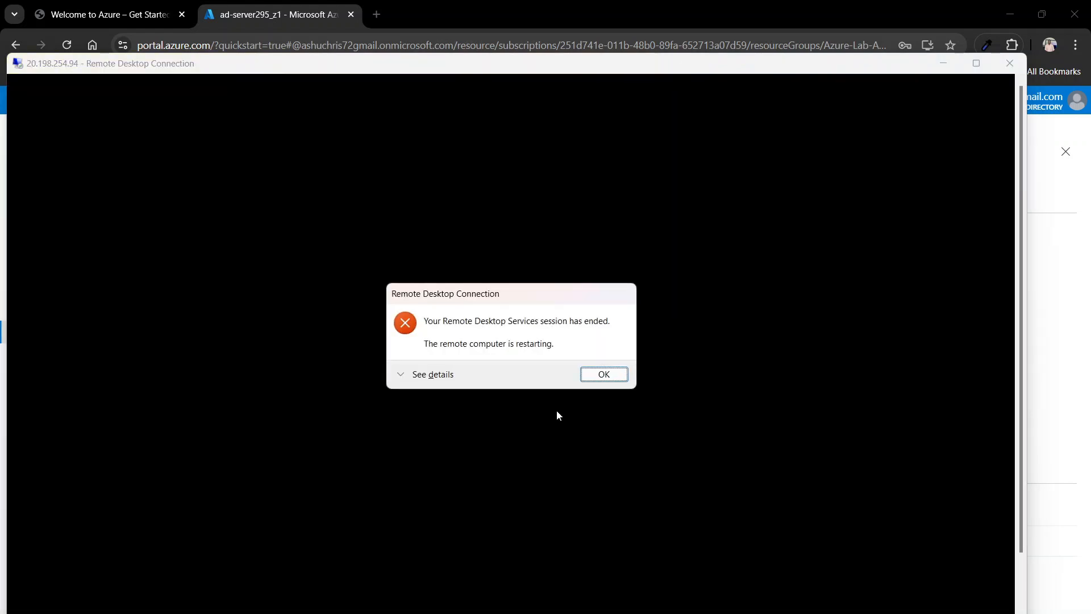
Step: Acknowledge the ended session and cancel the automatic reconnection attempt
click(618, 376)
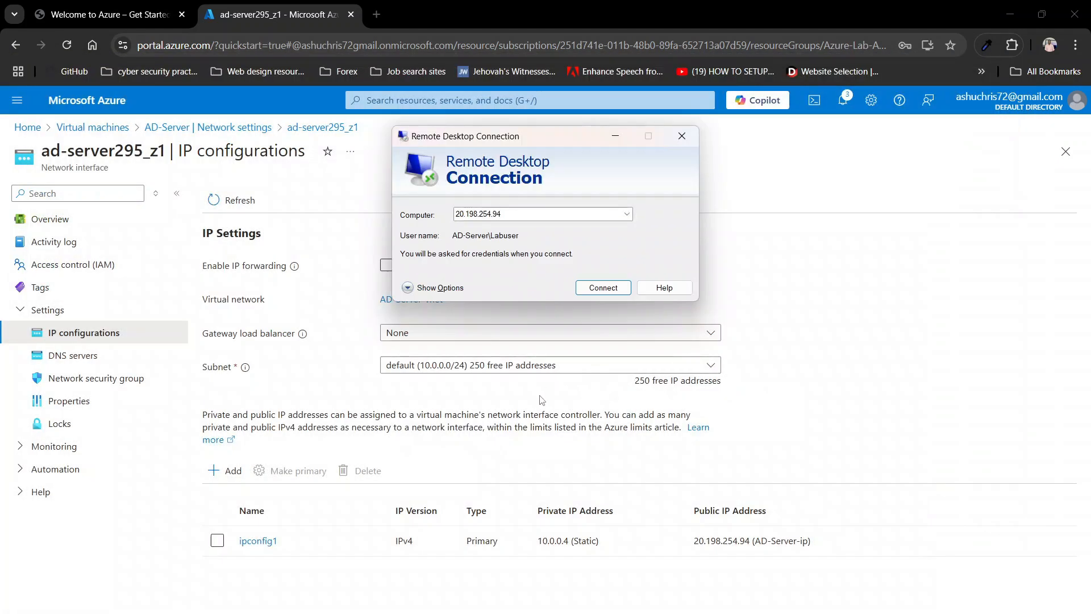
click(599, 290)
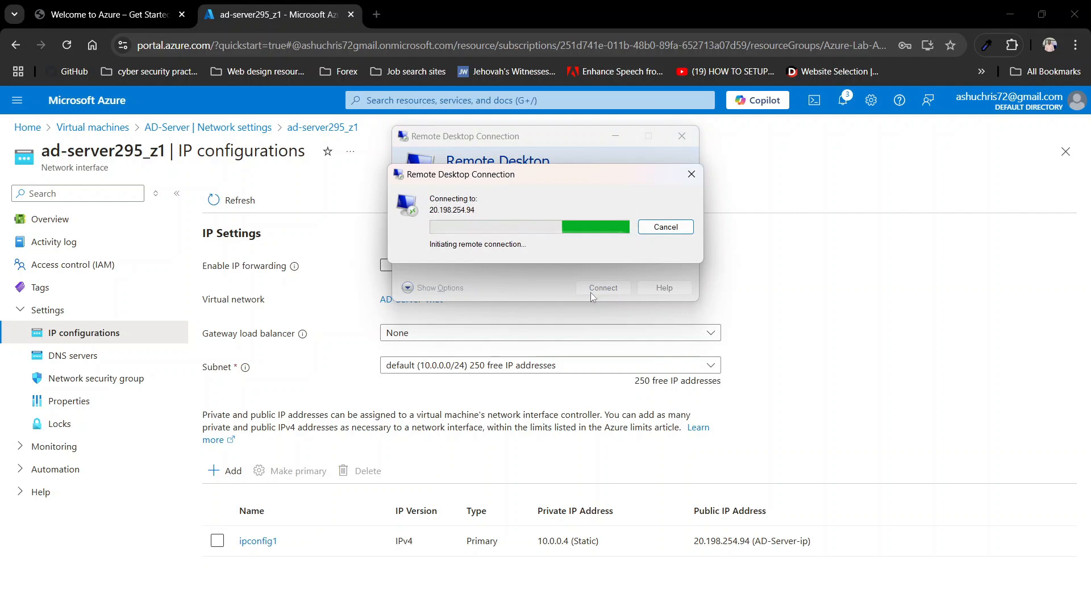
click(669, 229)
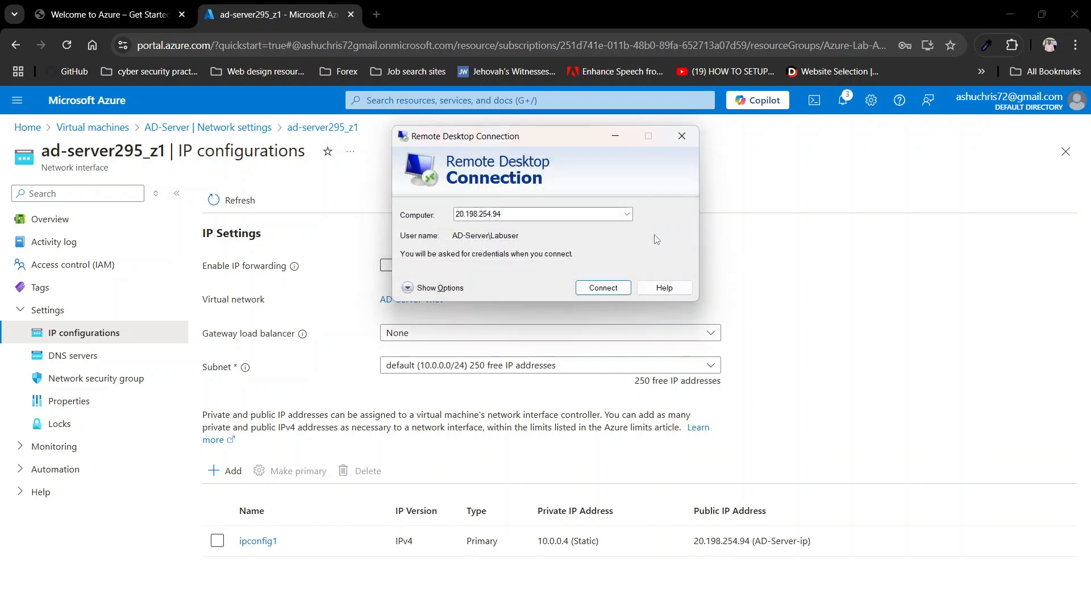
click(613, 138)
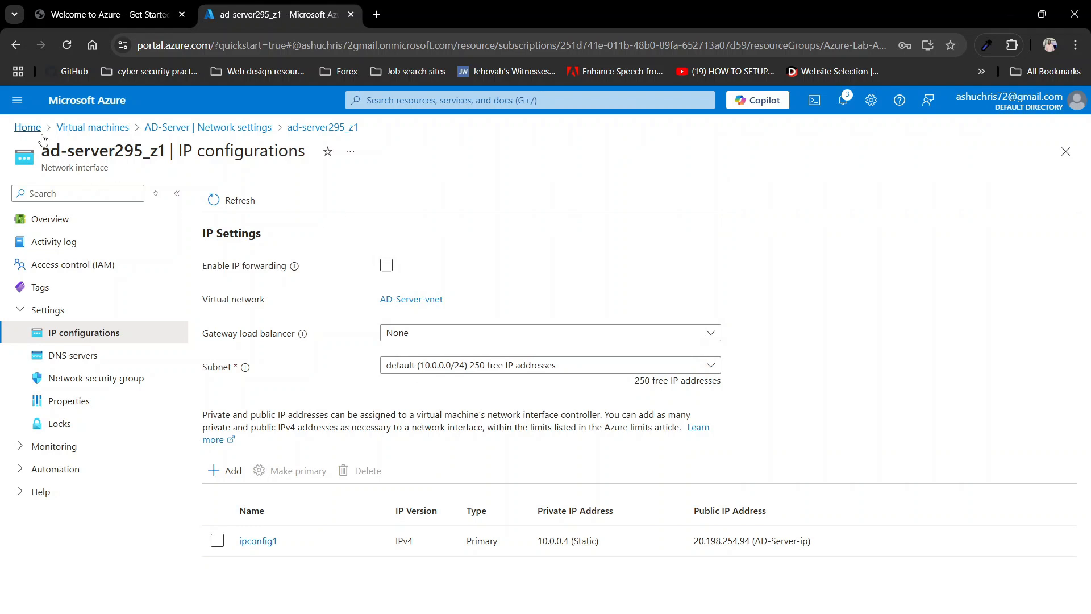
Step: Refresh the VM list, copy AD-Server's public IP and connect to 20.198.254.94
click(88, 127)
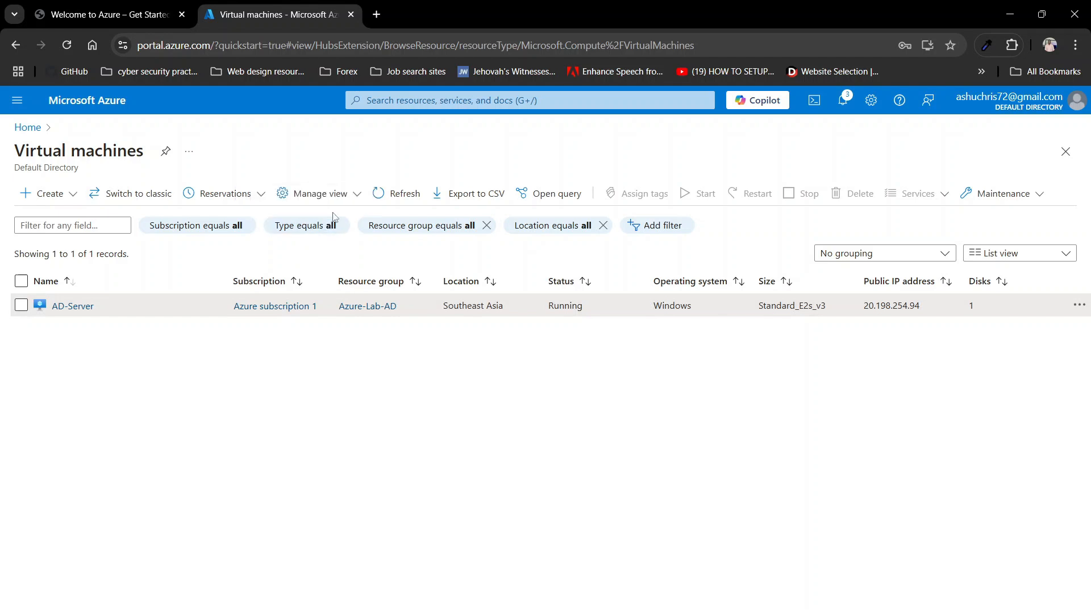
click(382, 200)
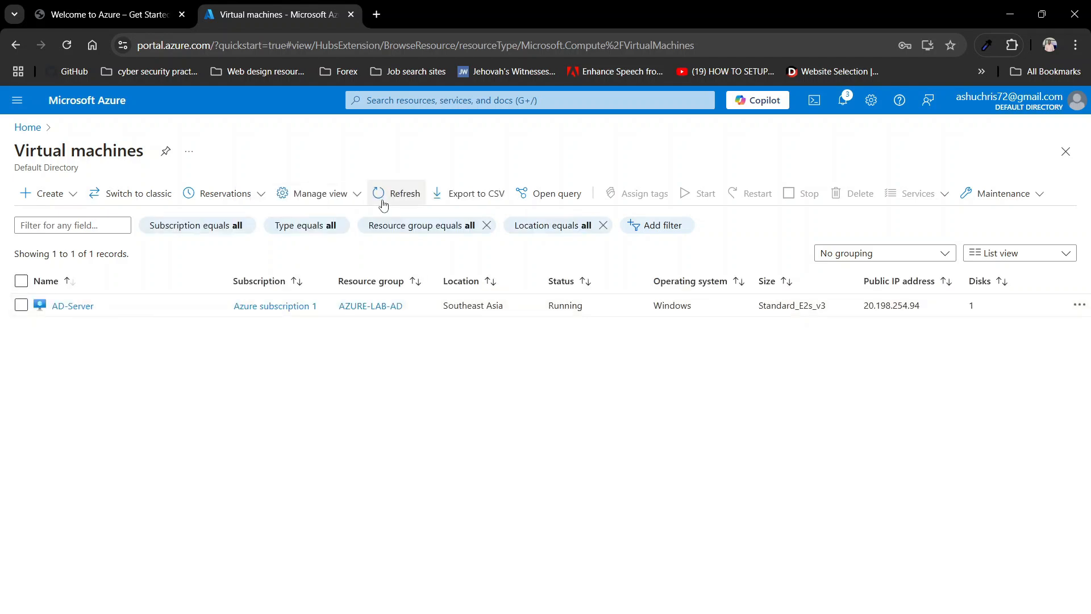
drag(925, 307, 865, 313)
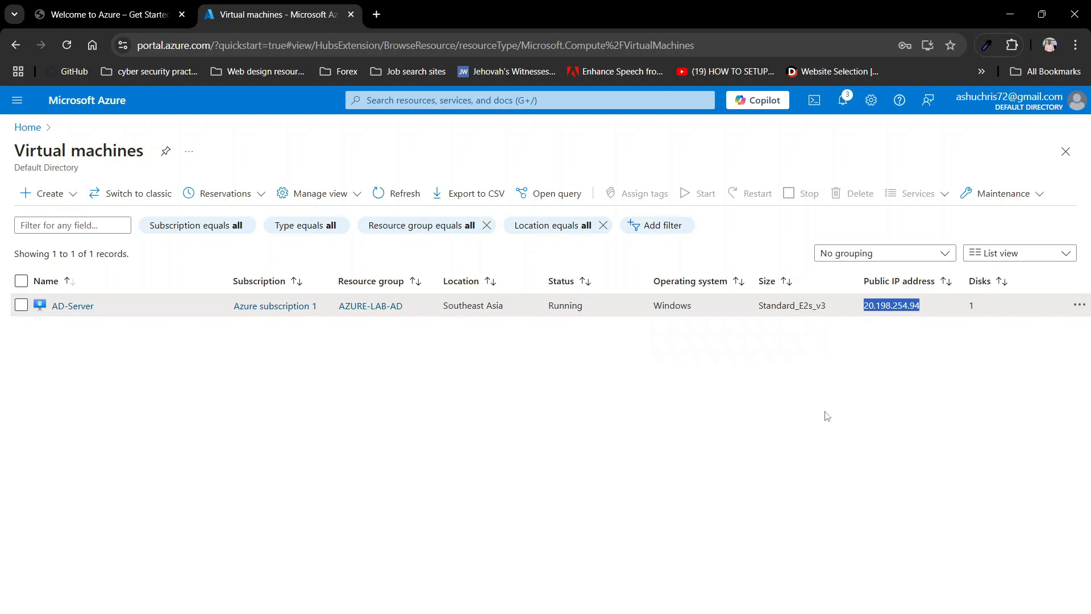
key(alt+Tab)
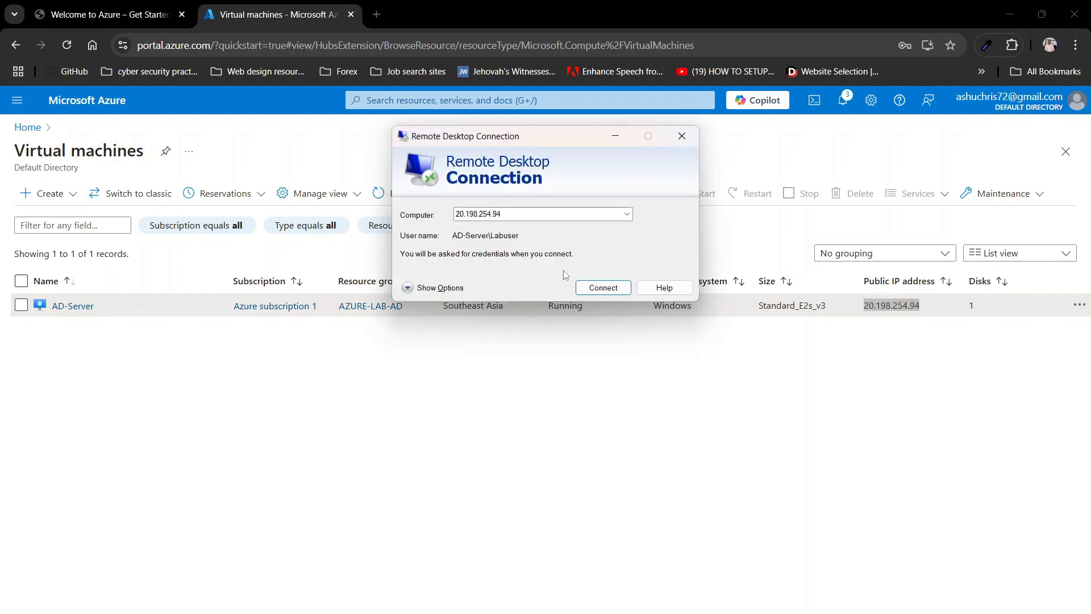
click(588, 292)
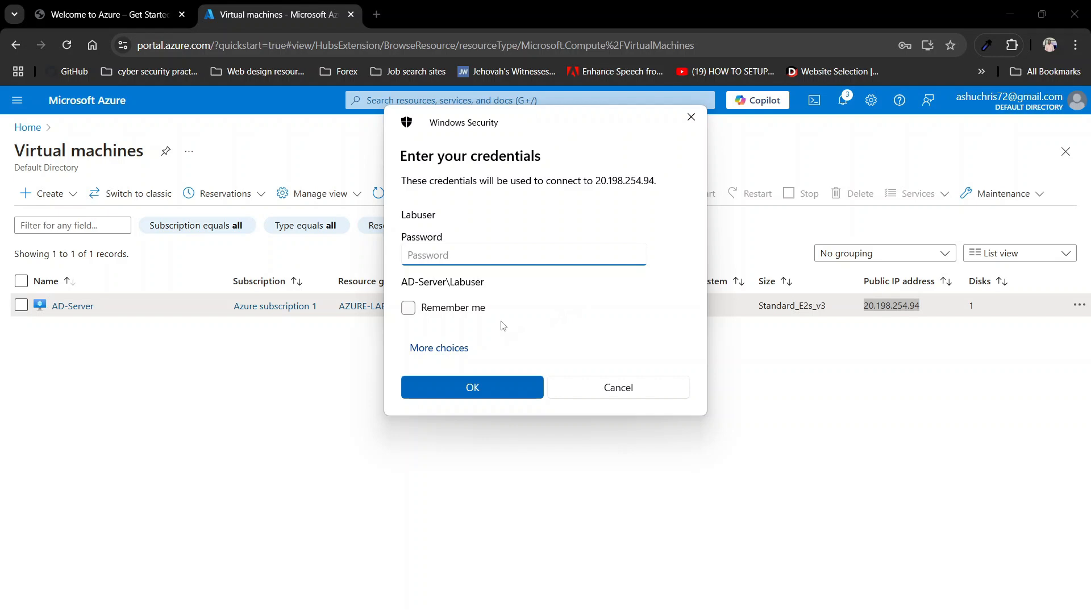
Step: Sign in with a different account, entering the domain lab user name and password
click(434, 354)
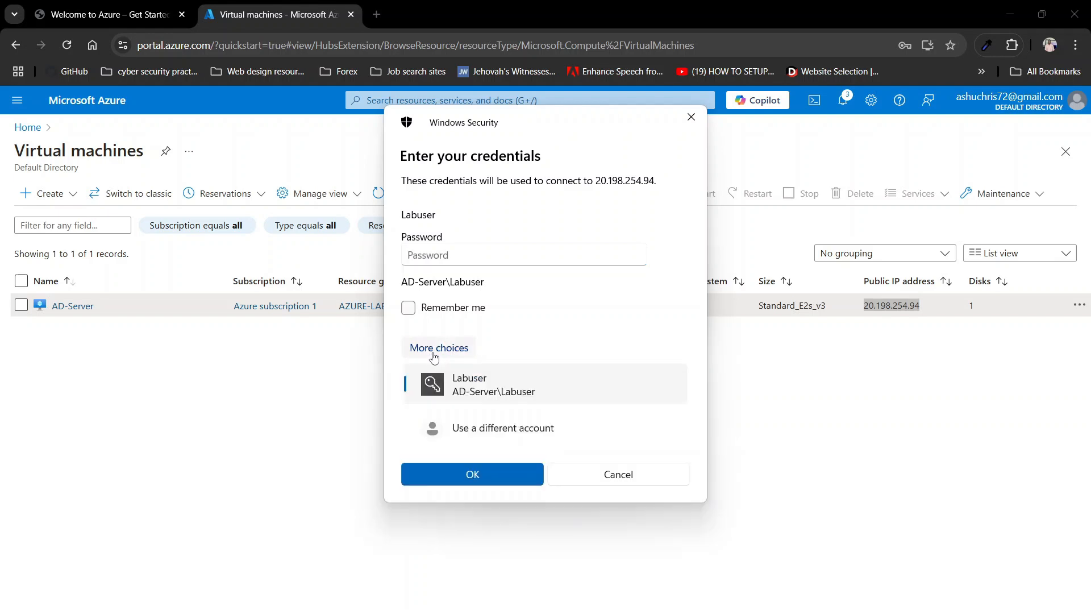
click(490, 439)
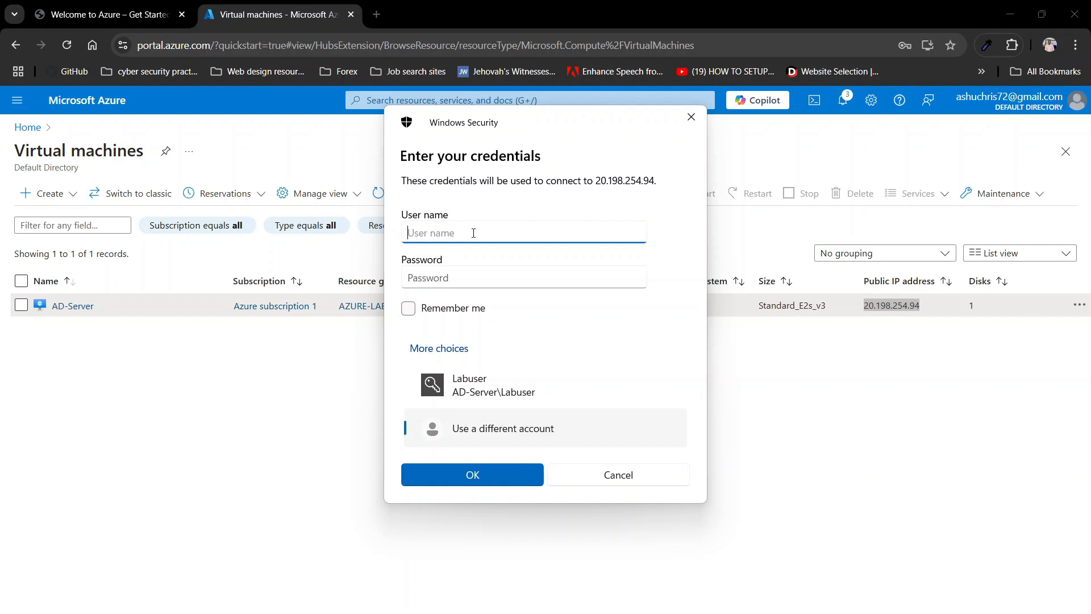
text(mydomain.com\labuser)
click(463, 276)
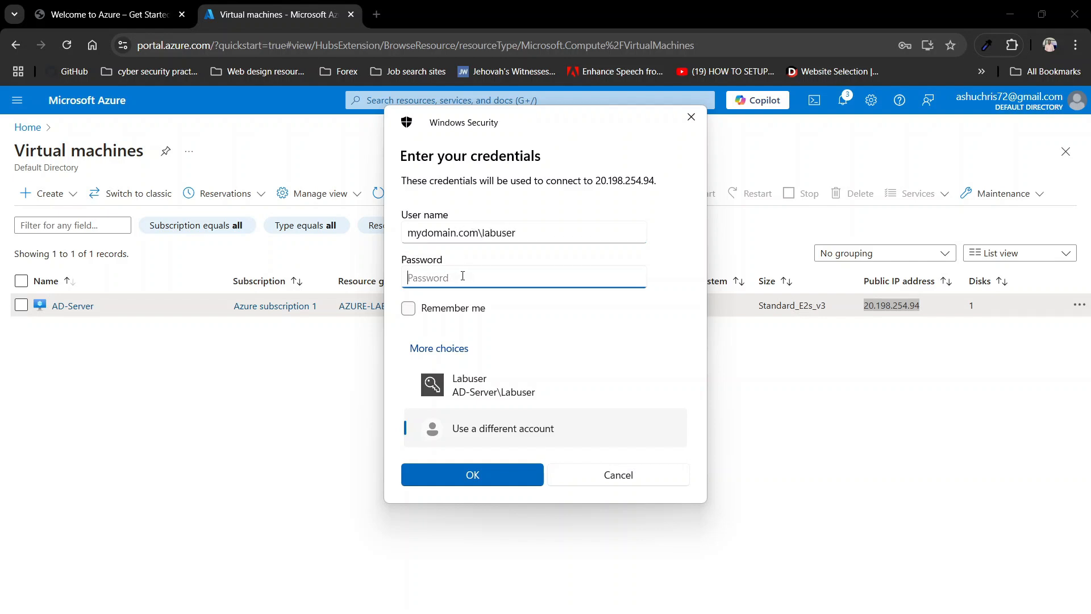
text(********)
click(462, 475)
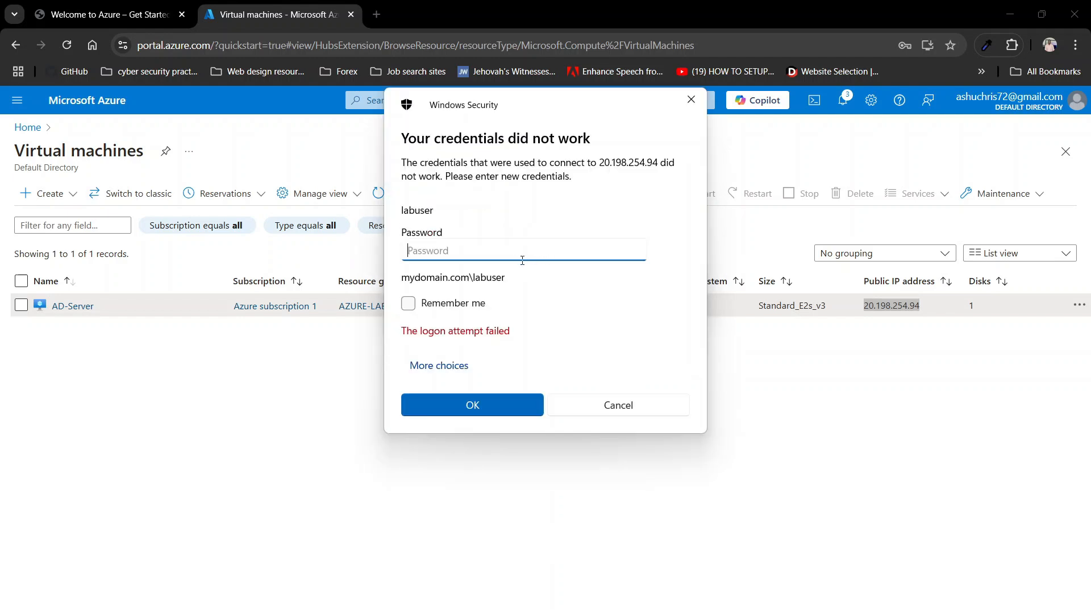
Step: Re-enter the domain account password after the failed attempt and submit again
click(447, 365)
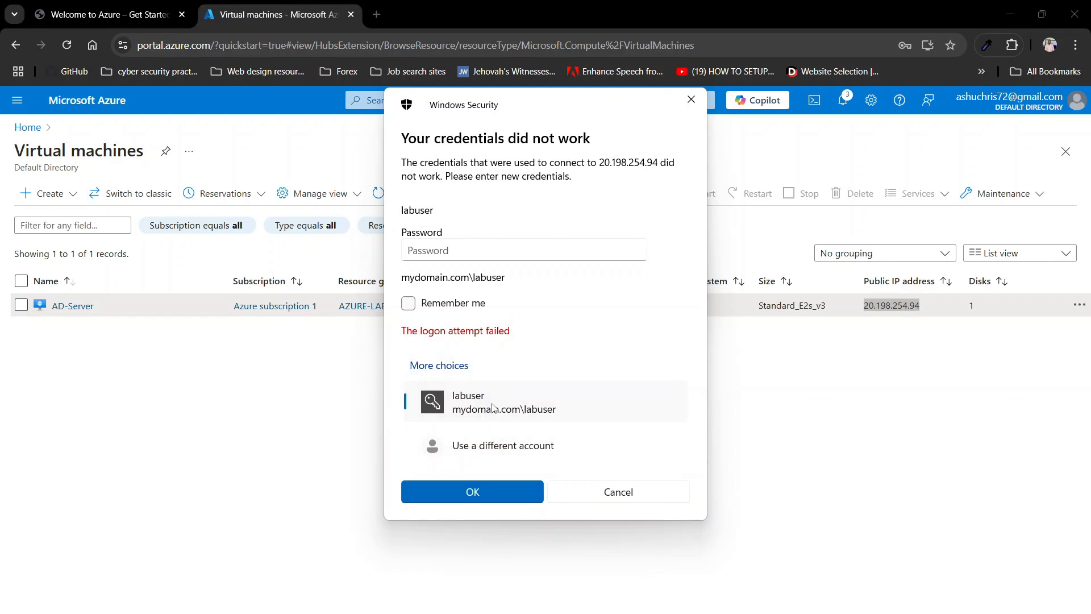
click(472, 252)
text(********)
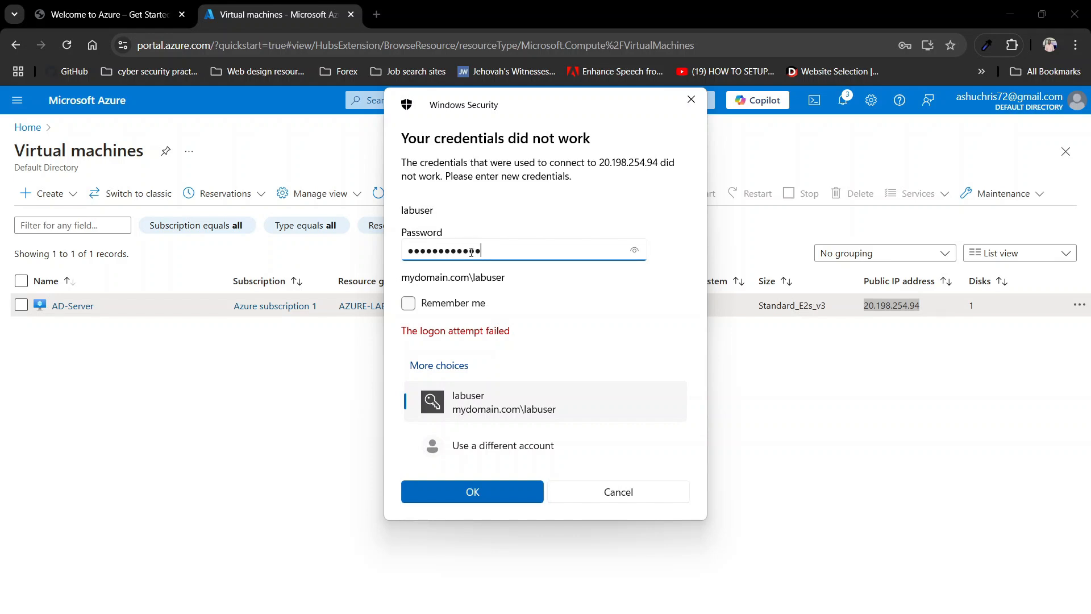
click(457, 489)
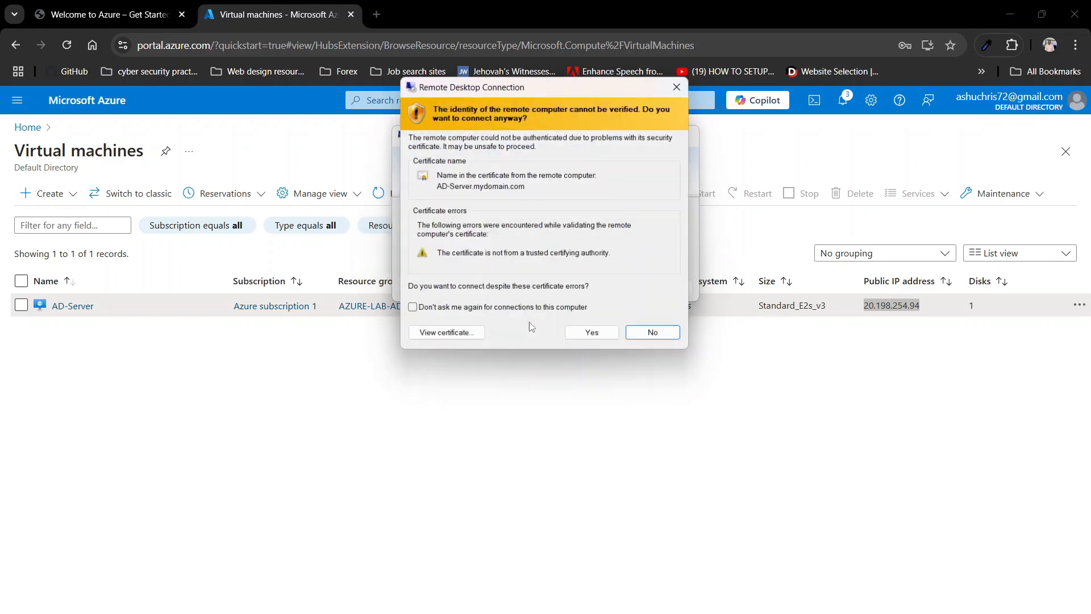
Step: Accept the certificate, dismiss the Windows Admin Center popup and view the session full screen
click(594, 336)
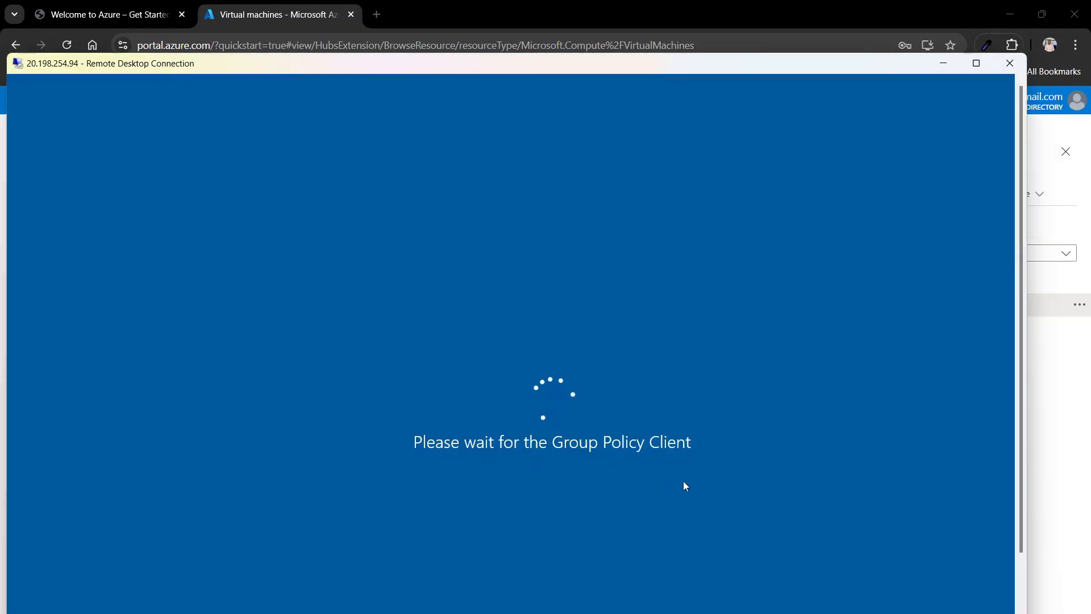
click(975, 64)
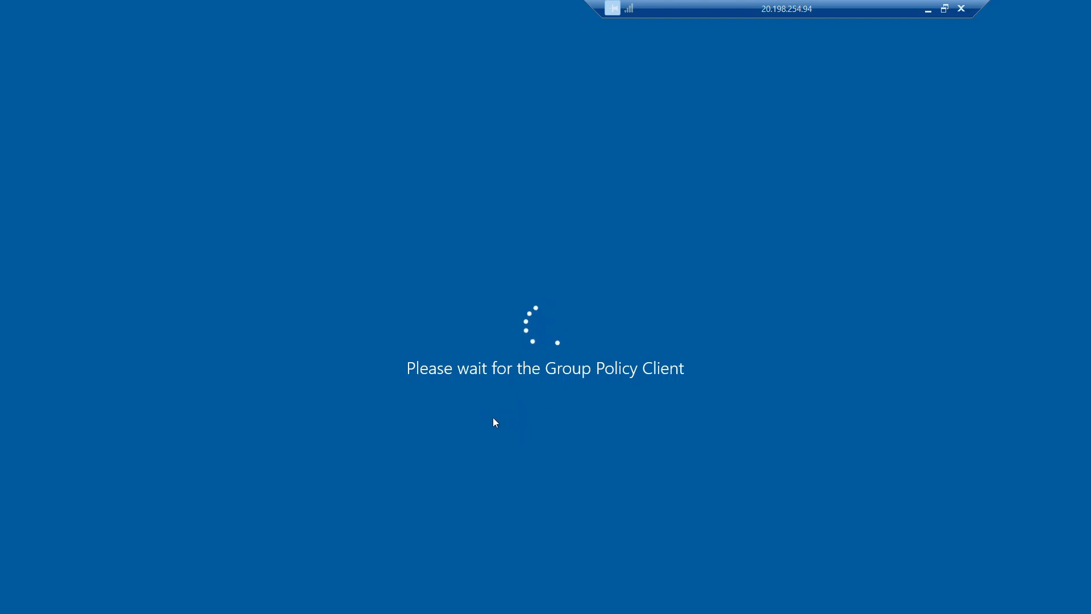
click(944, 9)
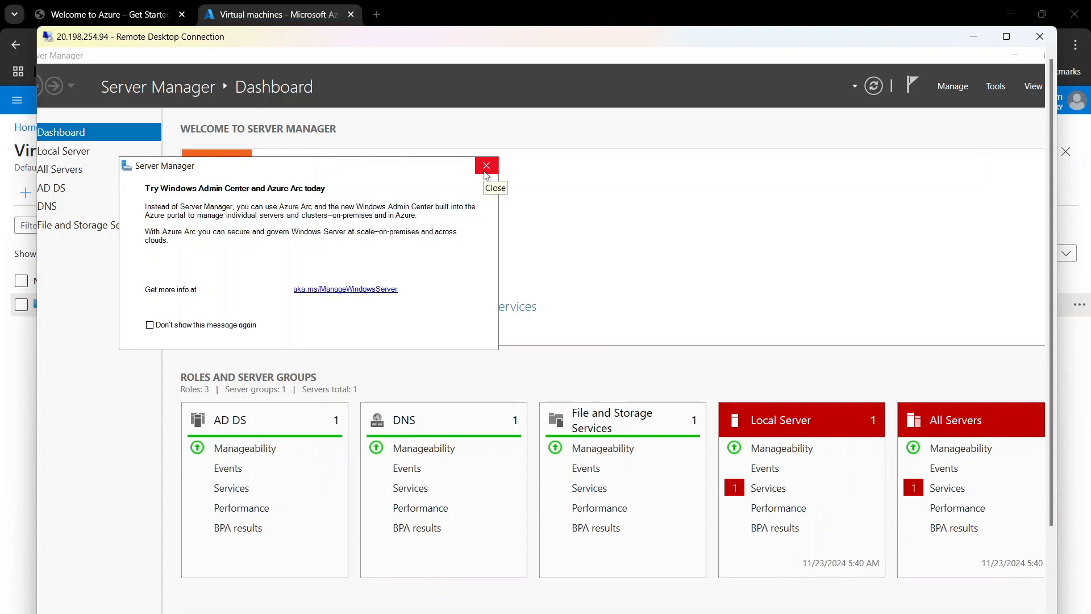
click(486, 167)
click(1005, 38)
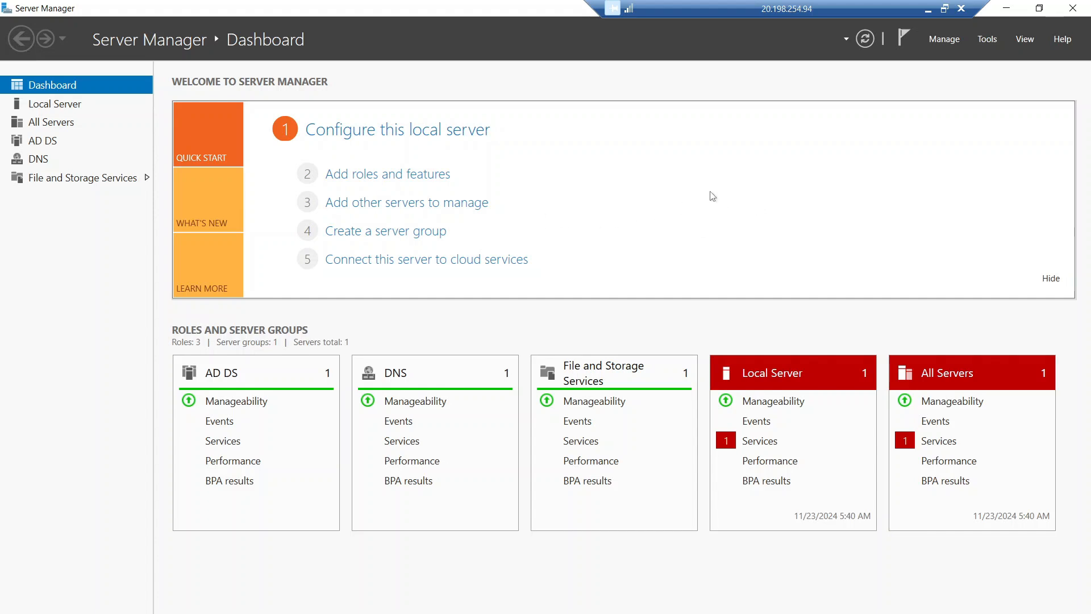
Step: Launch Active Directory Users and Computers from Server Manager Tools and expand mydomain.com
click(987, 40)
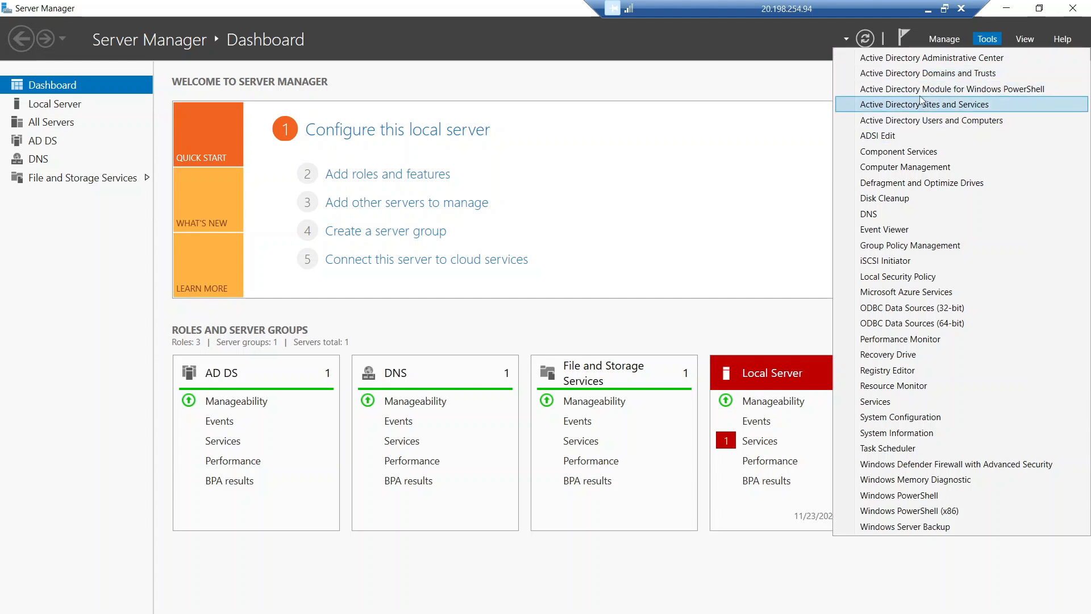
click(946, 122)
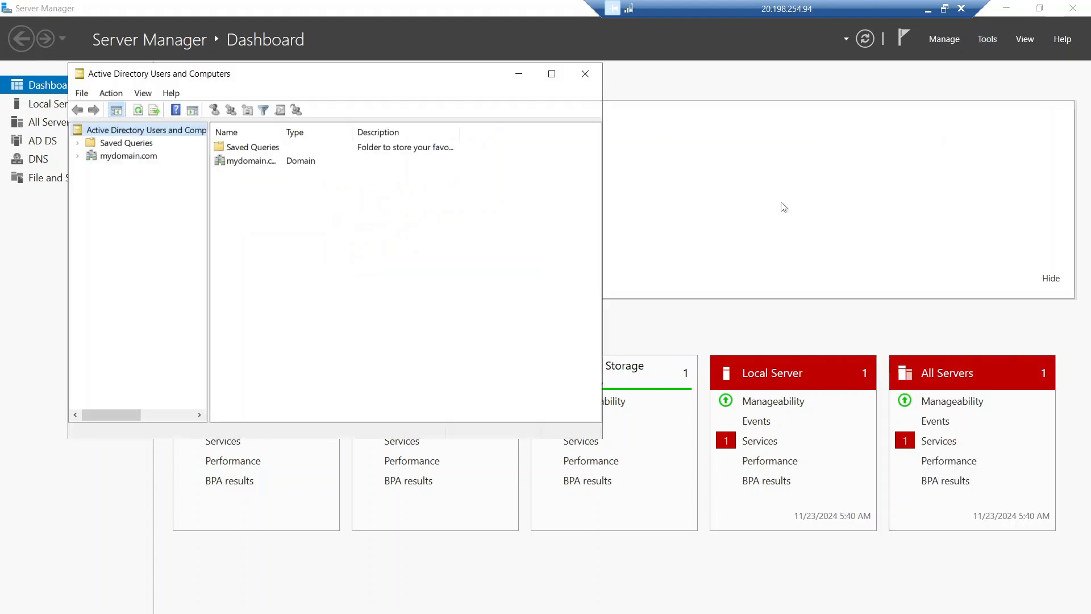
drag(463, 86, 623, 159)
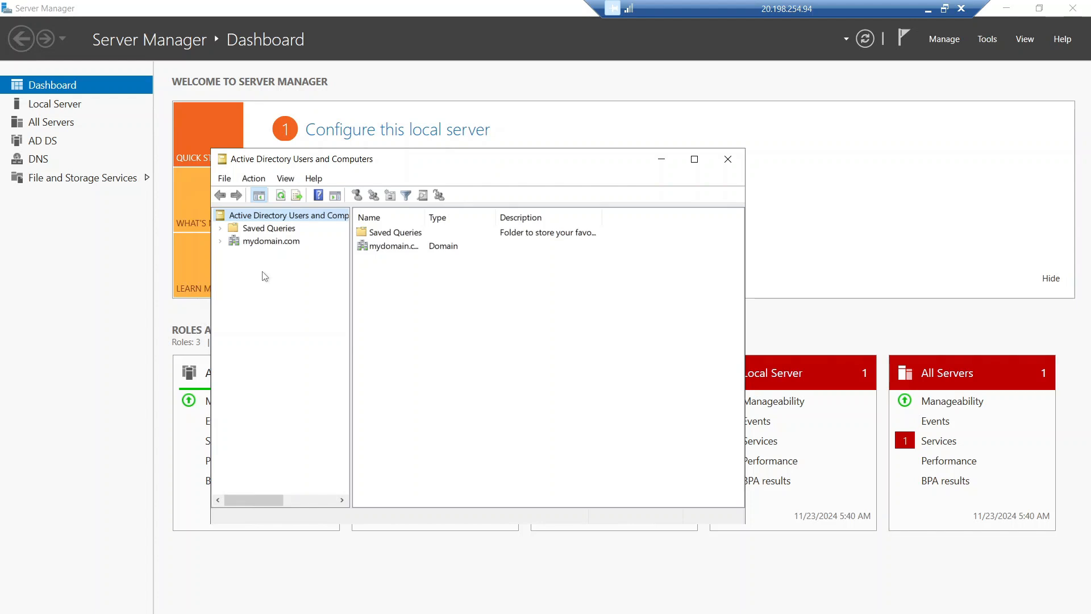
click(220, 241)
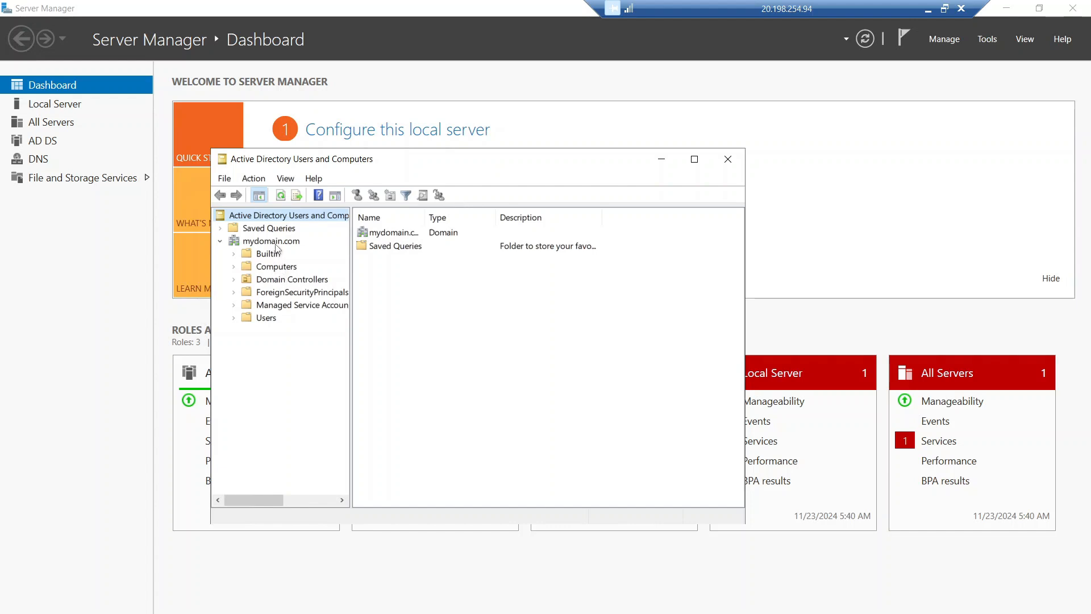
Step: Create an organizational unit named _EMPLOYEES under mydomain.com
right_click(276, 244)
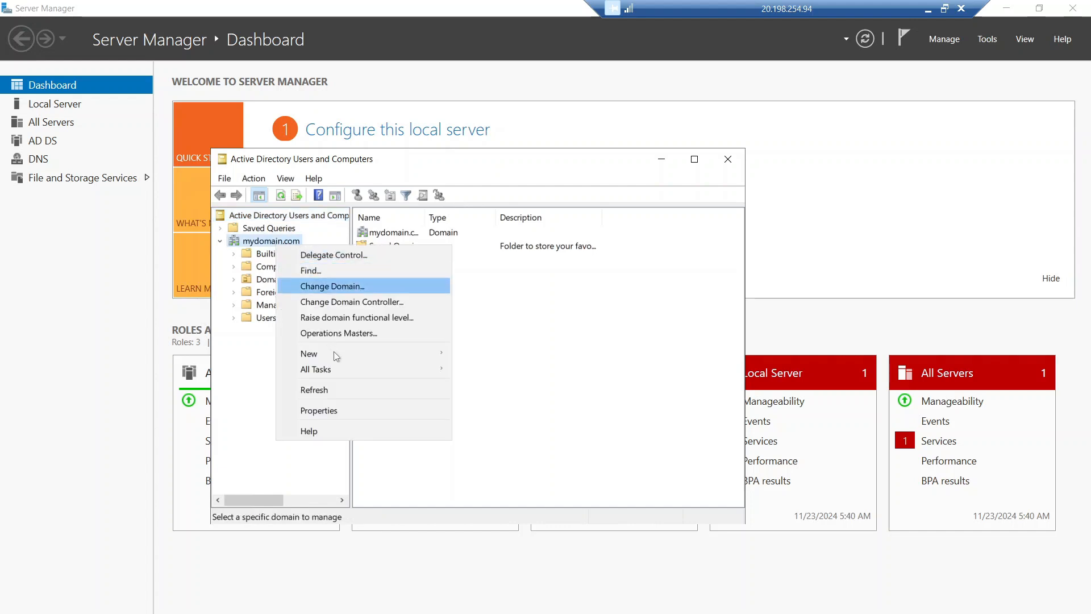
mouse_move(334, 352)
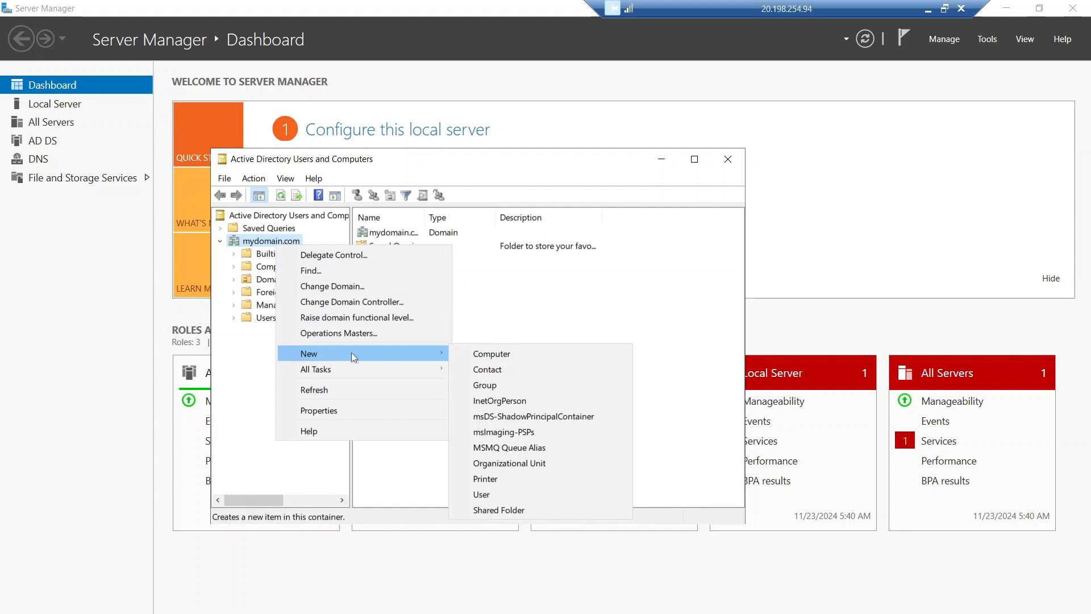
click(518, 463)
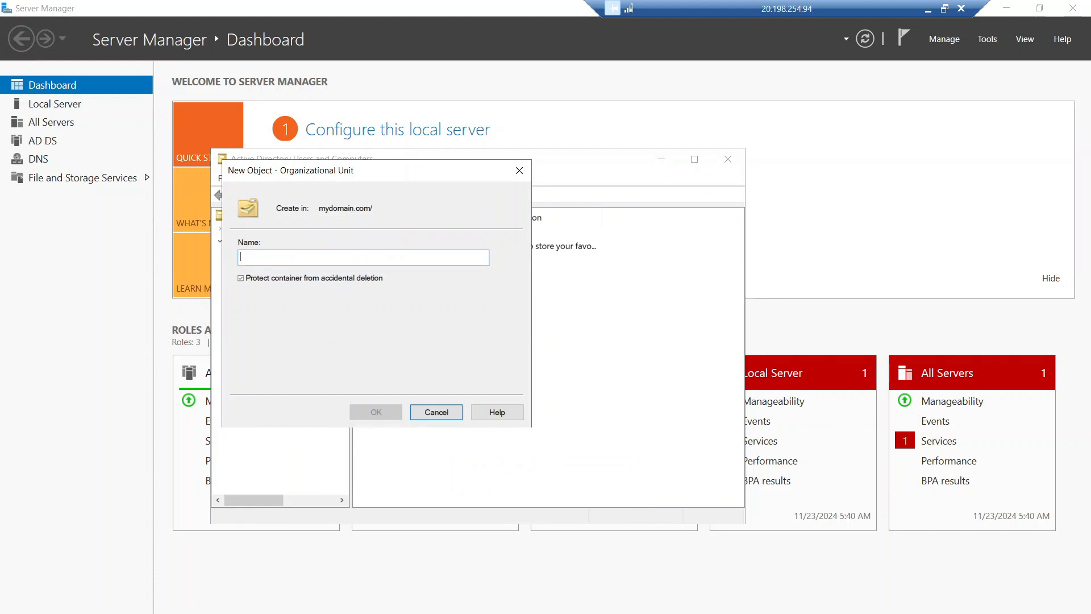
text(_)
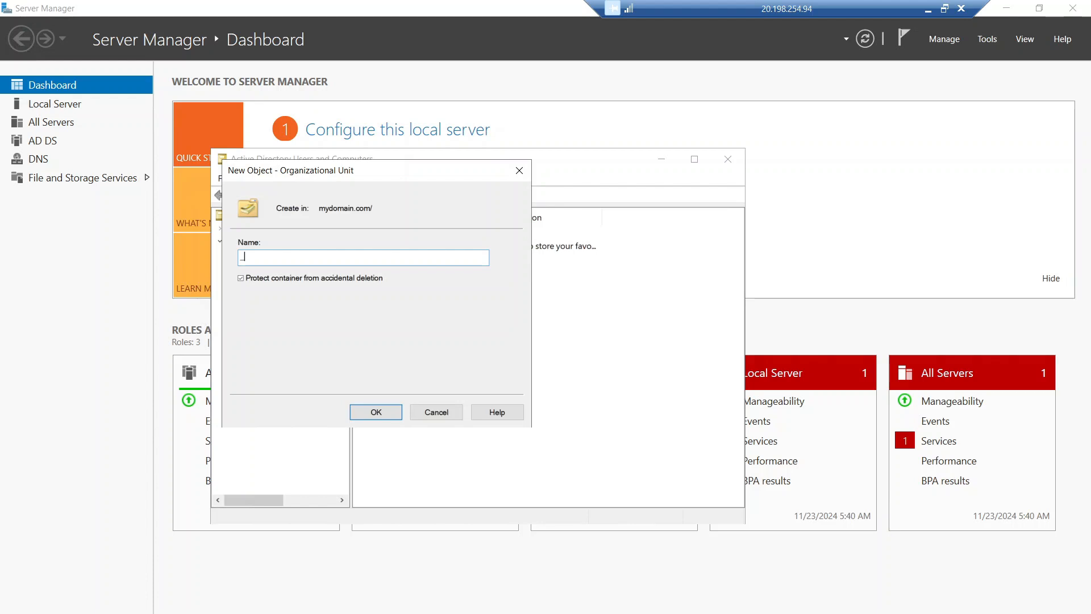
text(EMPLOYEES)
click(376, 413)
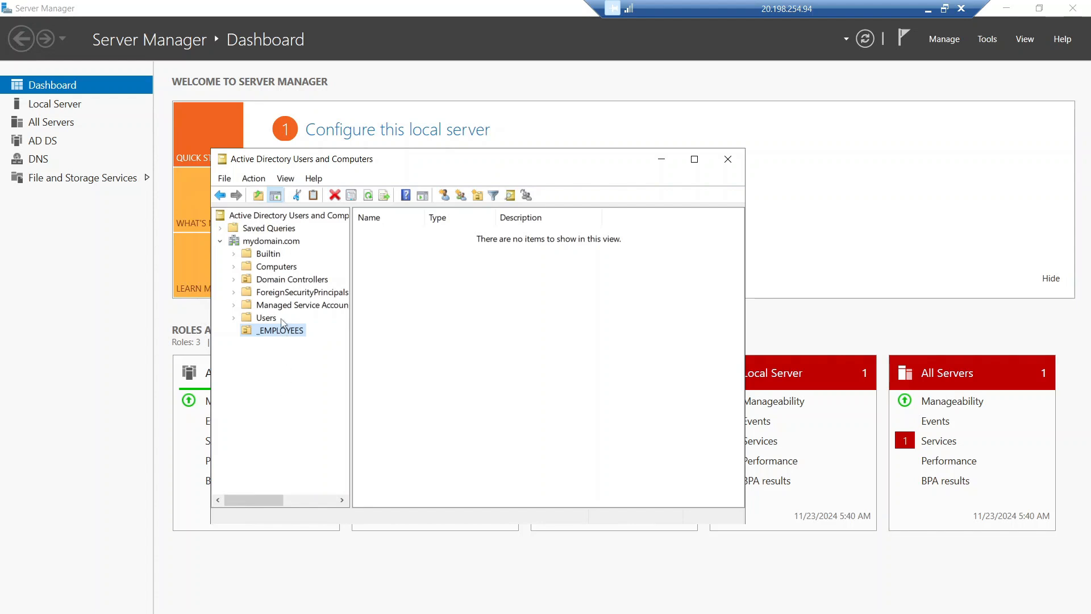
Step: Add a second organizational unit, _ADMINS, under mydomain.com
right_click(279, 244)
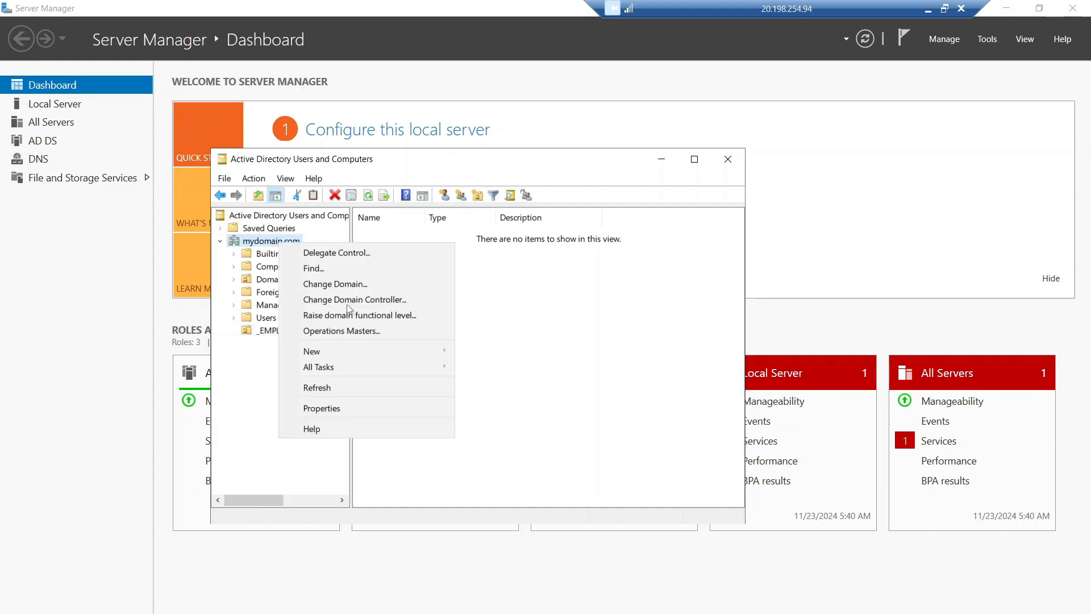
mouse_move(367, 344)
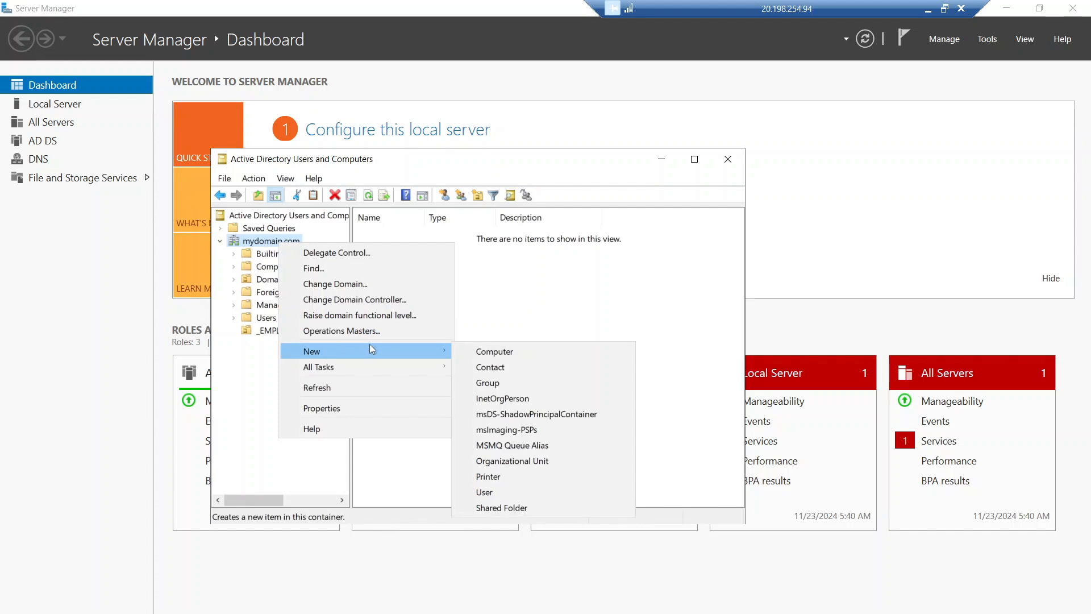
click(516, 465)
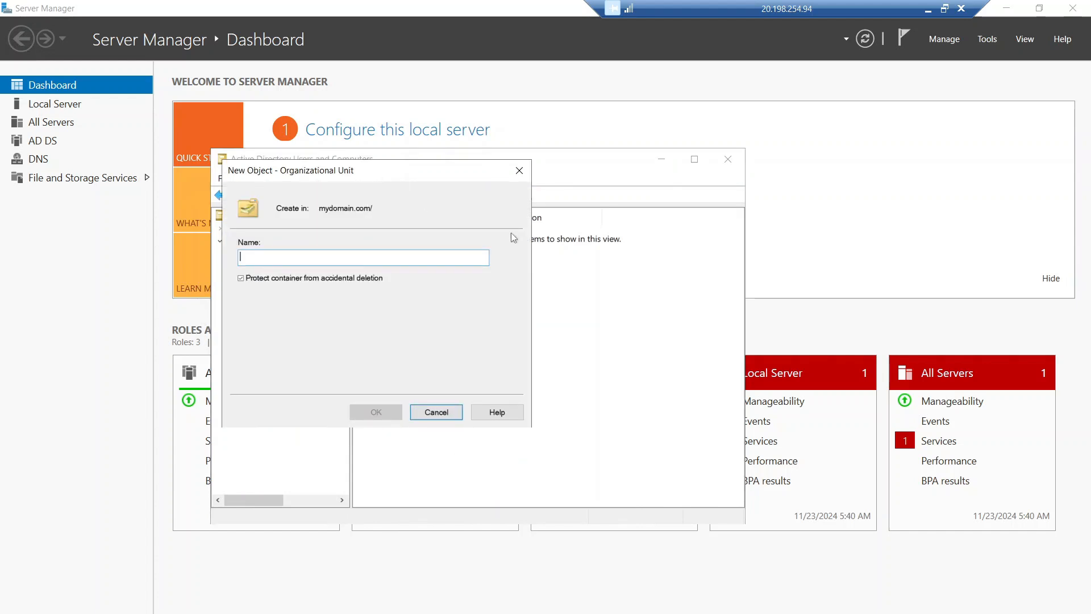
drag(376, 177, 510, 228)
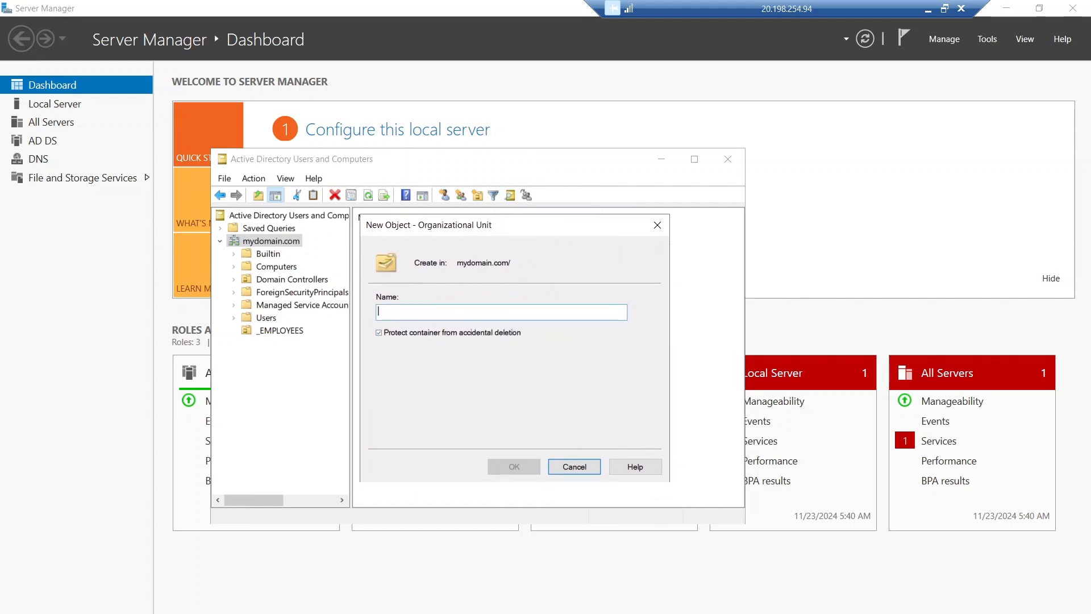
text(_)
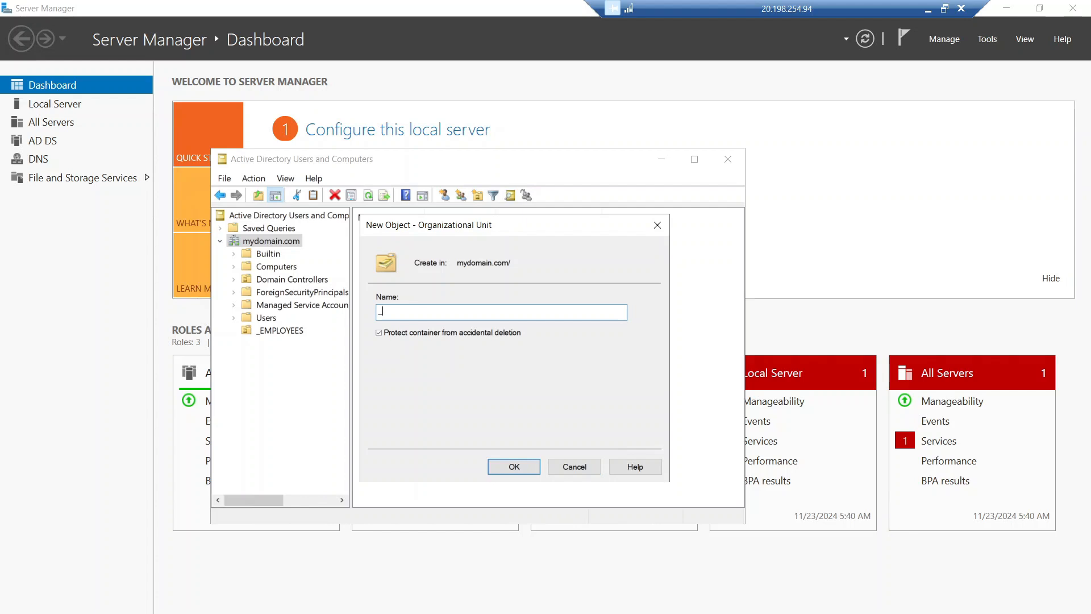
text(ADMINS)
click(514, 466)
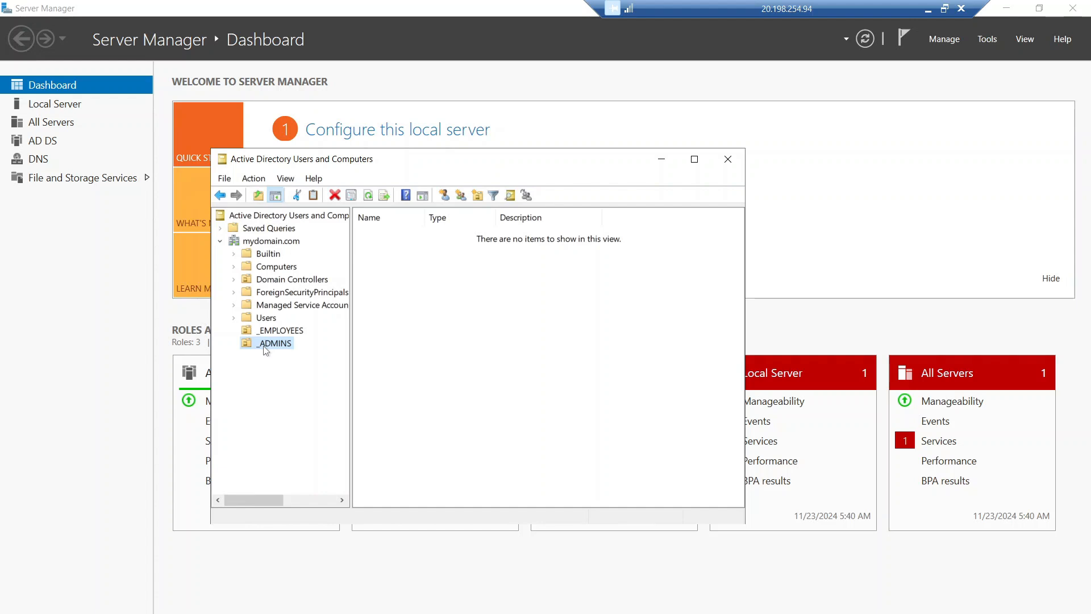
Step: Open a New Object – User form in the _ADMINS container
right_click(414, 336)
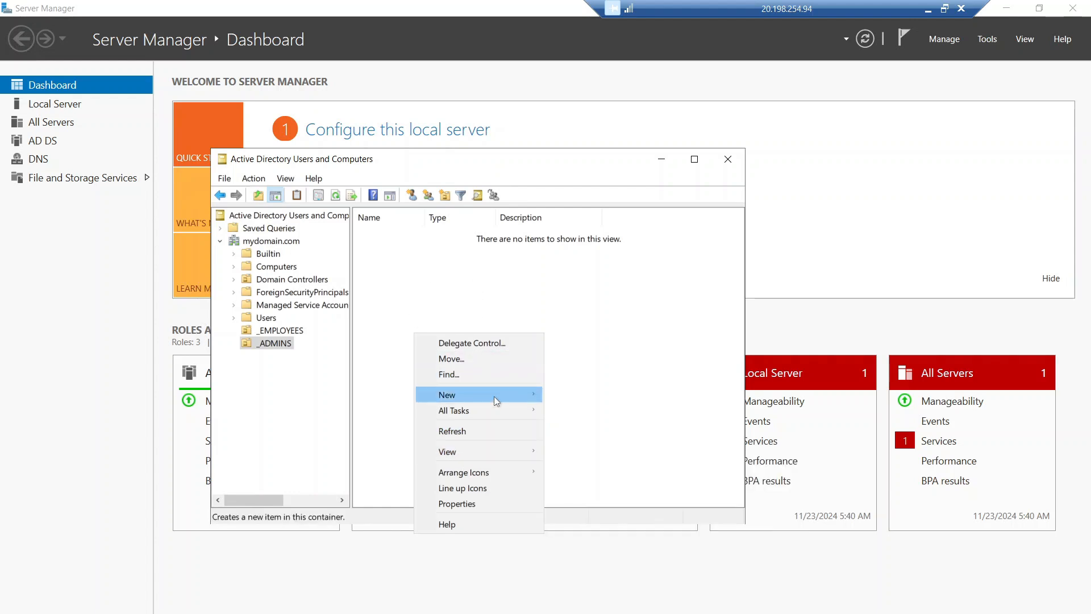
mouse_move(493, 396)
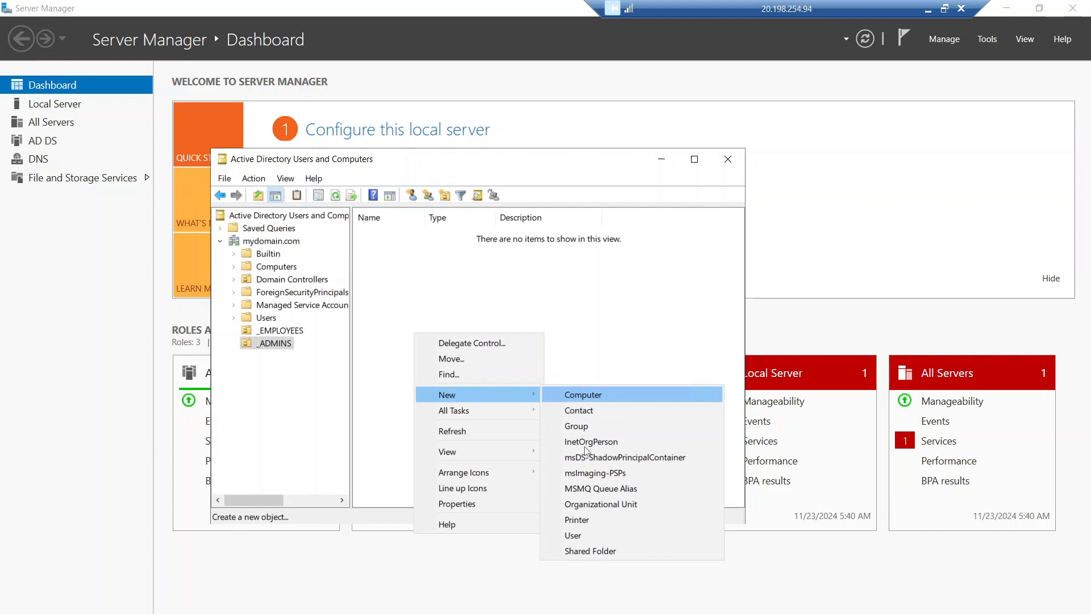
click(583, 530)
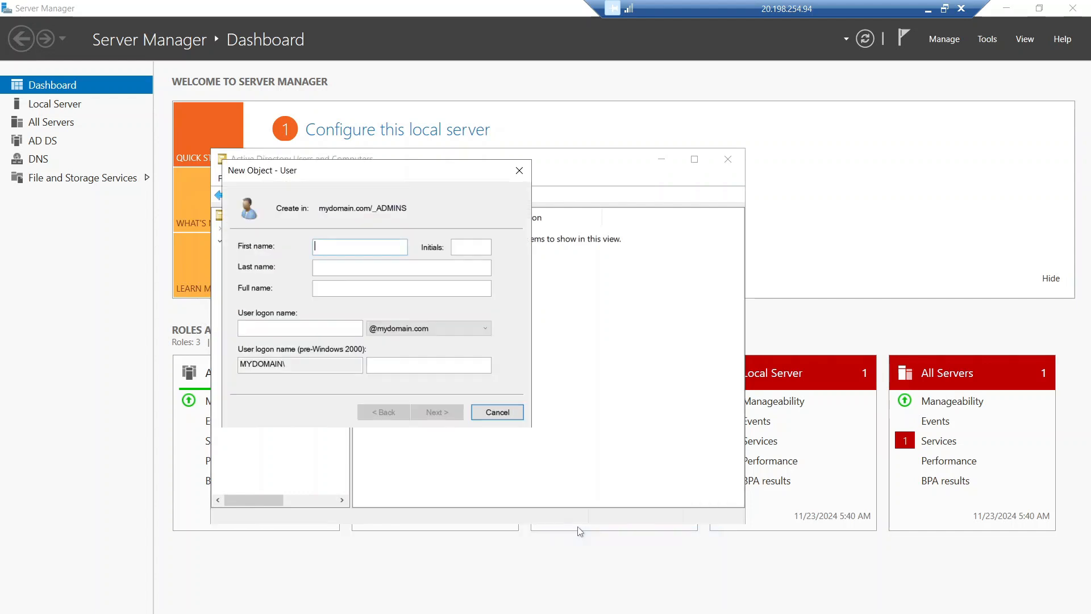
drag(374, 176, 496, 225)
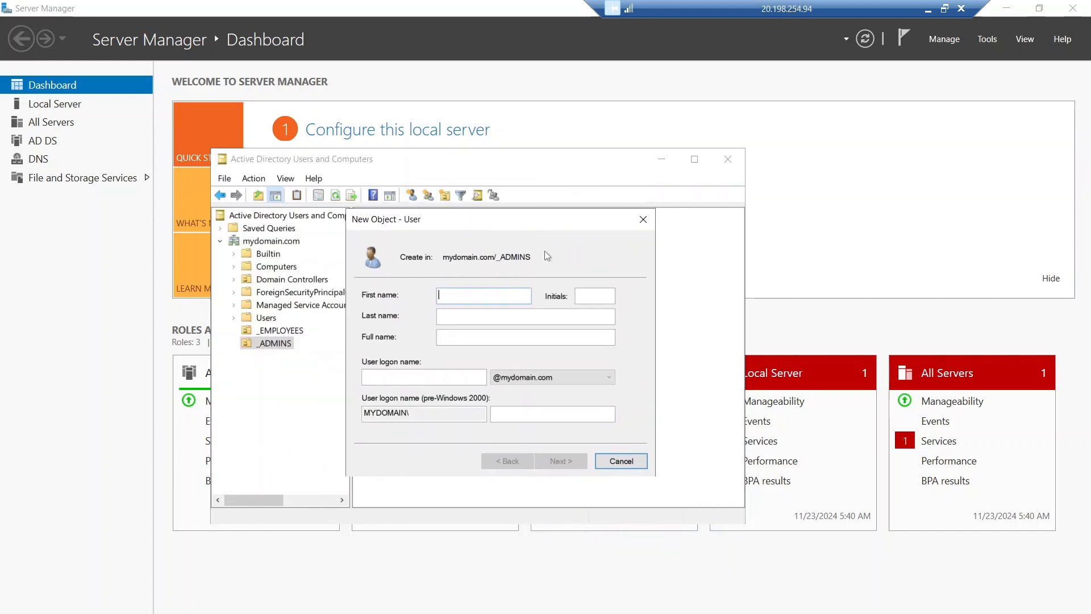
drag(544, 251, 506, 215)
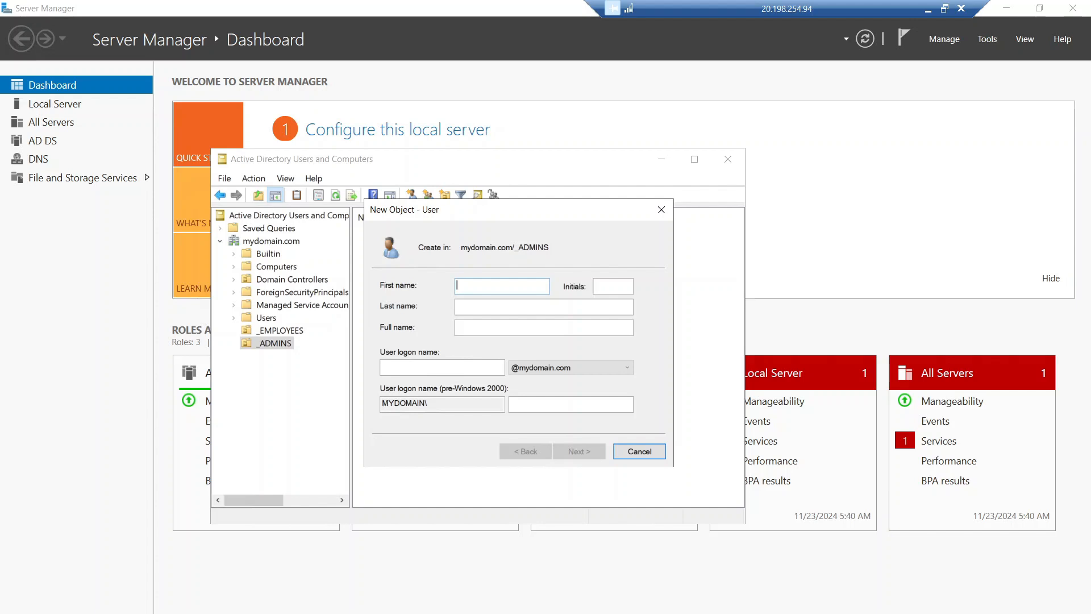
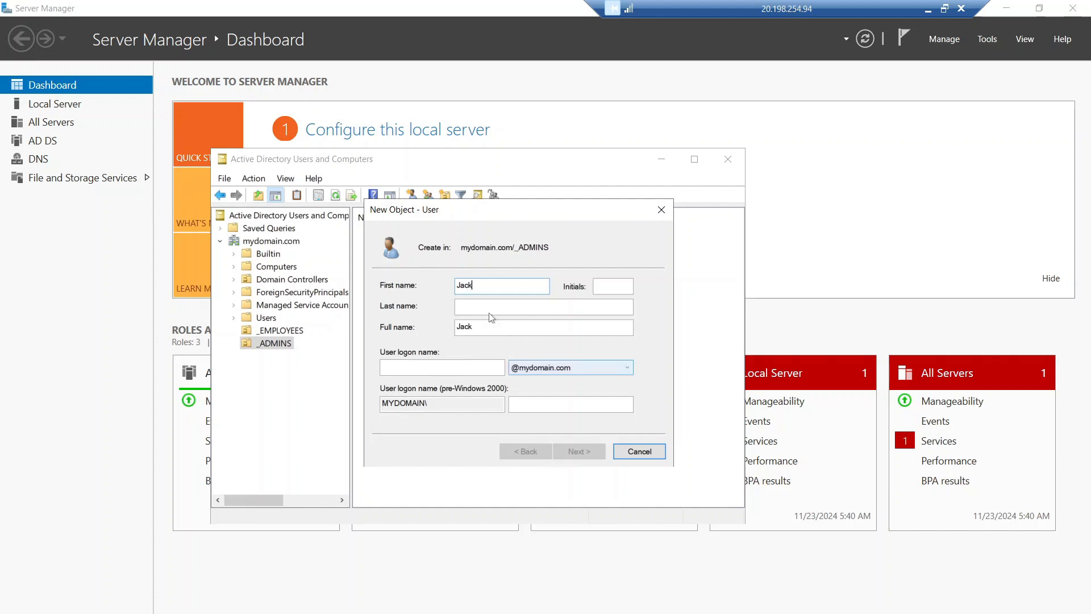
Step: Fill in the user's first name, last name and an admin logon name
key(Tab)
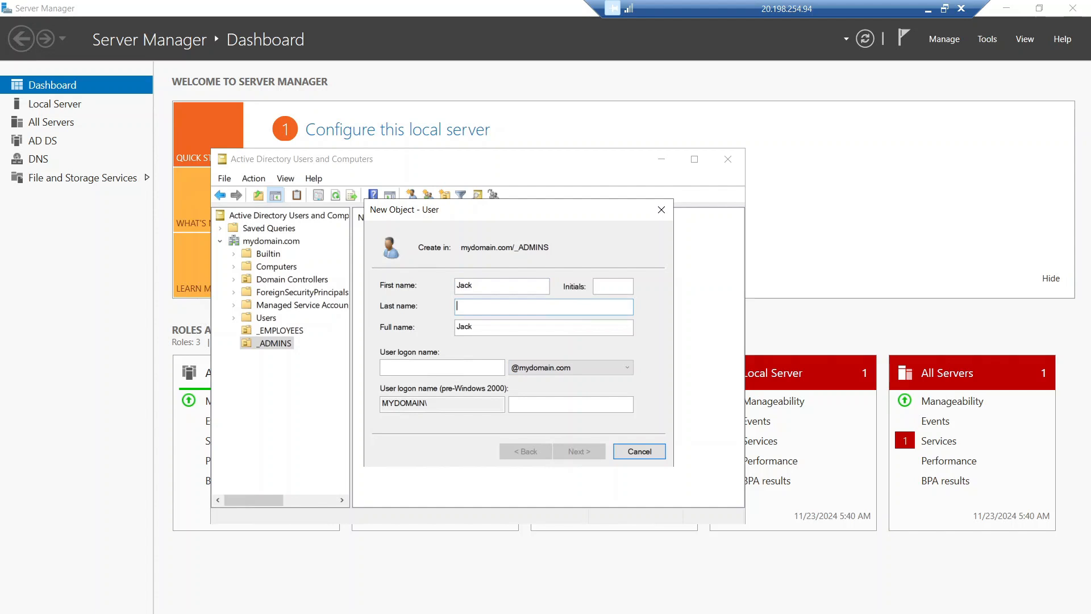
click(427, 368)
text(Jack)
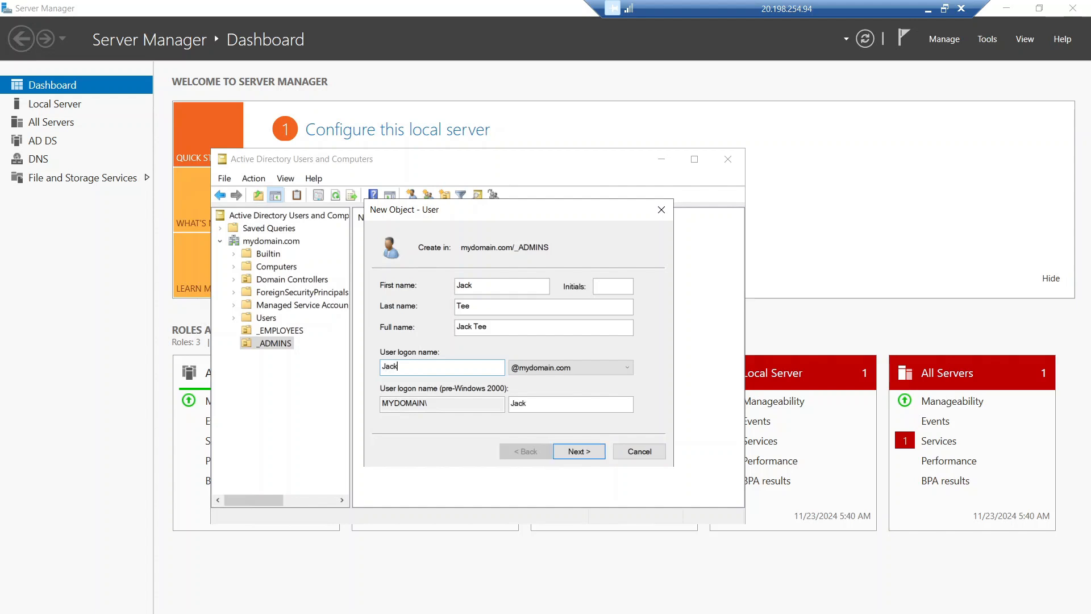
text(_admin)
Step: Enter and confirm the account password with 'User must change password at next logon' unchecked
click(578, 451)
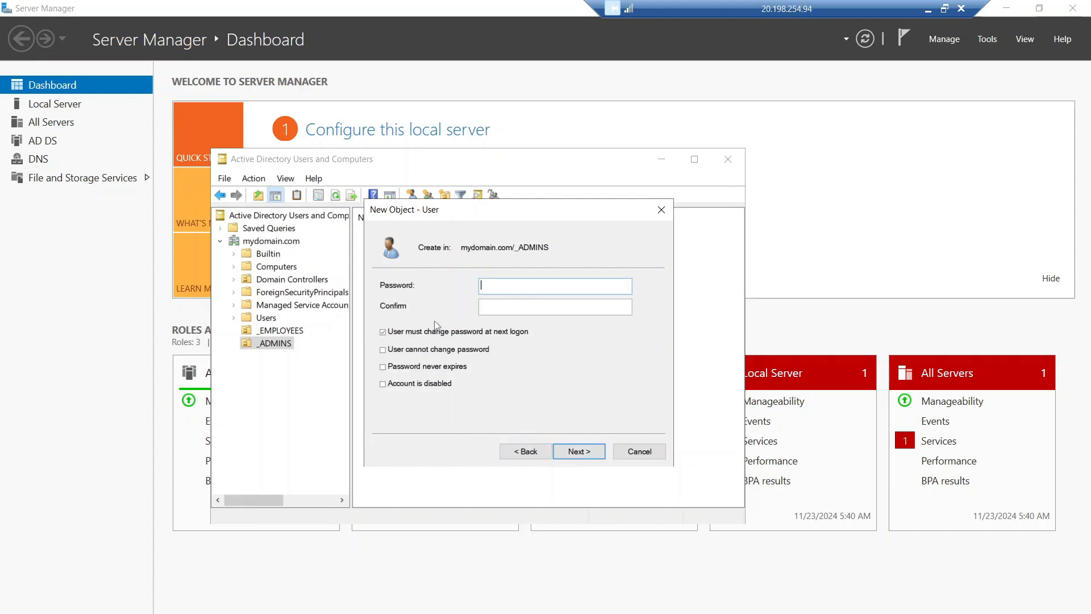
click(383, 332)
click(500, 288)
text(12)
click(488, 308)
click(575, 450)
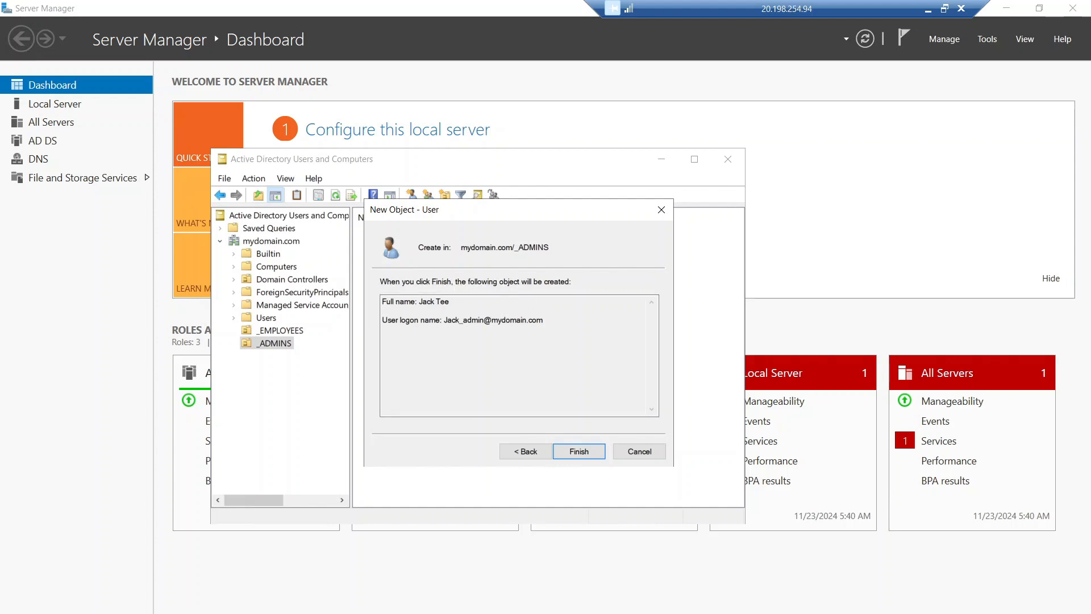
Step: Finish creating the admin user and select it in the _ADMINS list
click(580, 453)
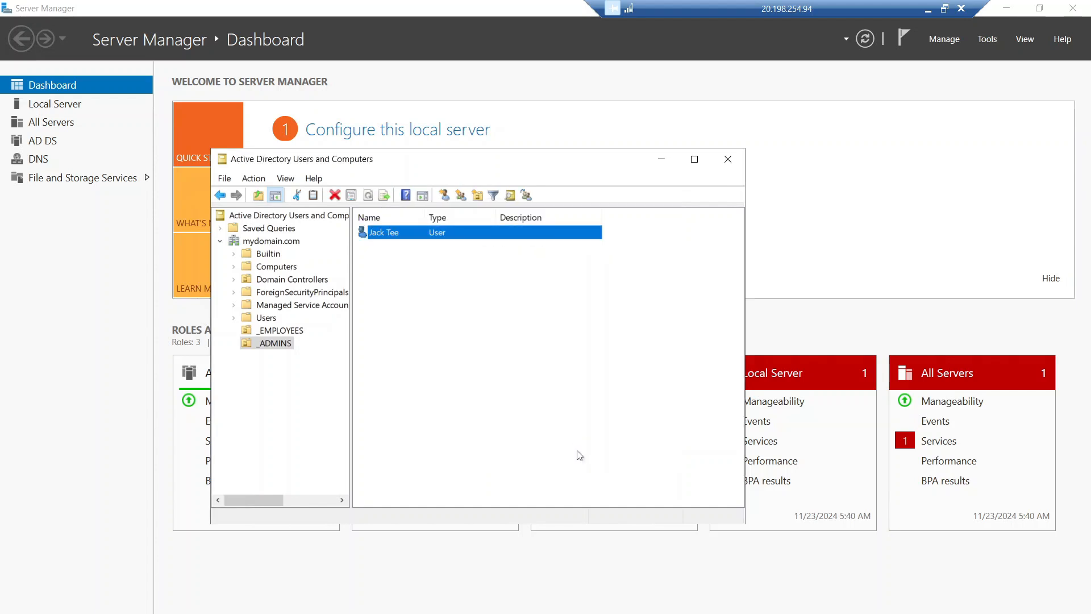
click(449, 305)
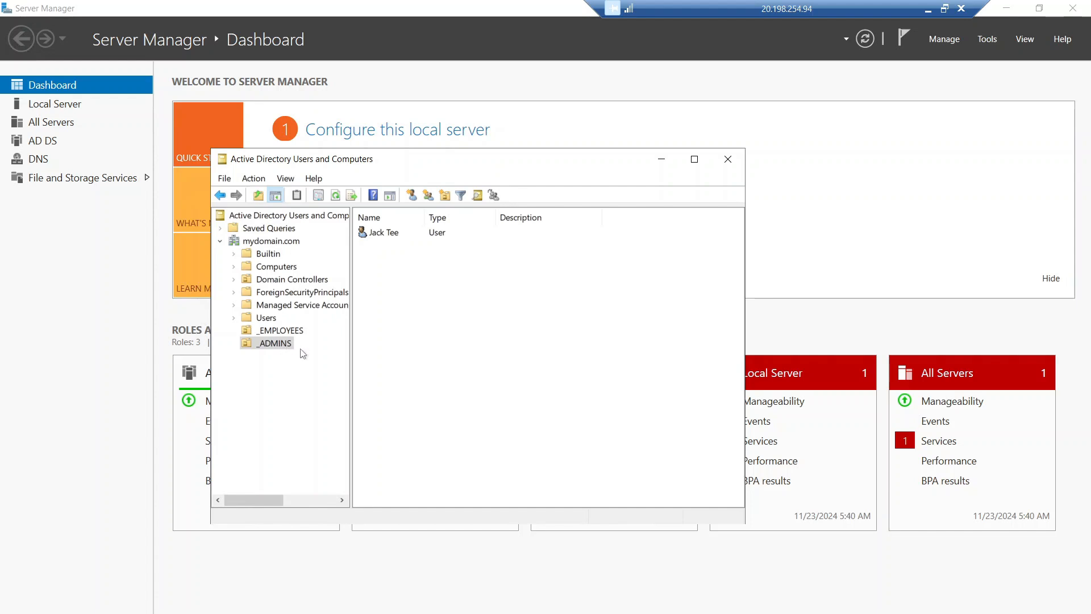
click(381, 239)
click(380, 237)
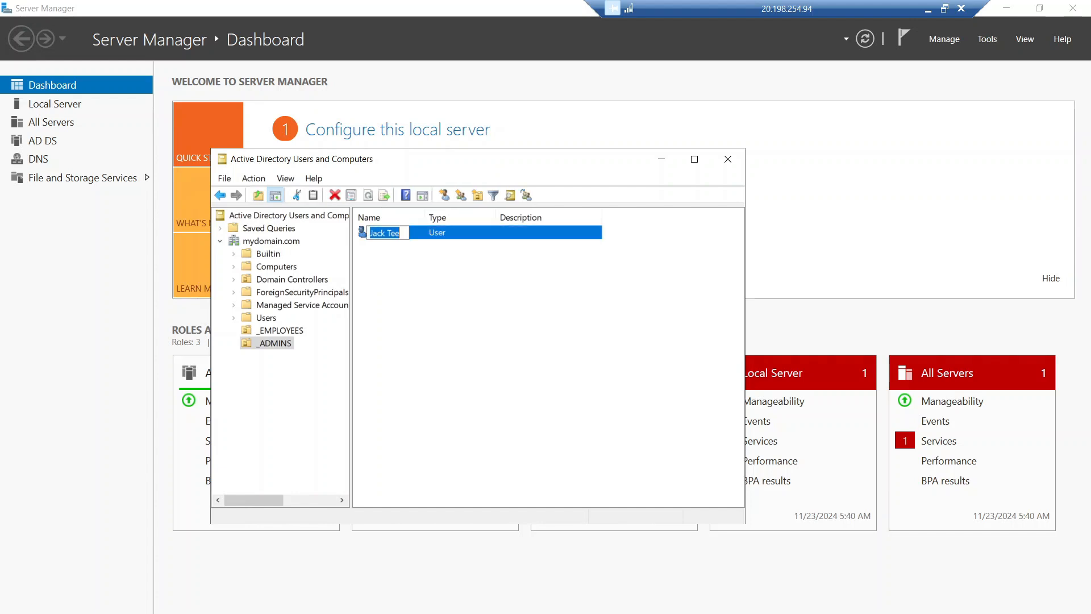
click(400, 253)
Step: Open the user's Properties on the Member Of tab, showing only Domain Users
right_click(402, 239)
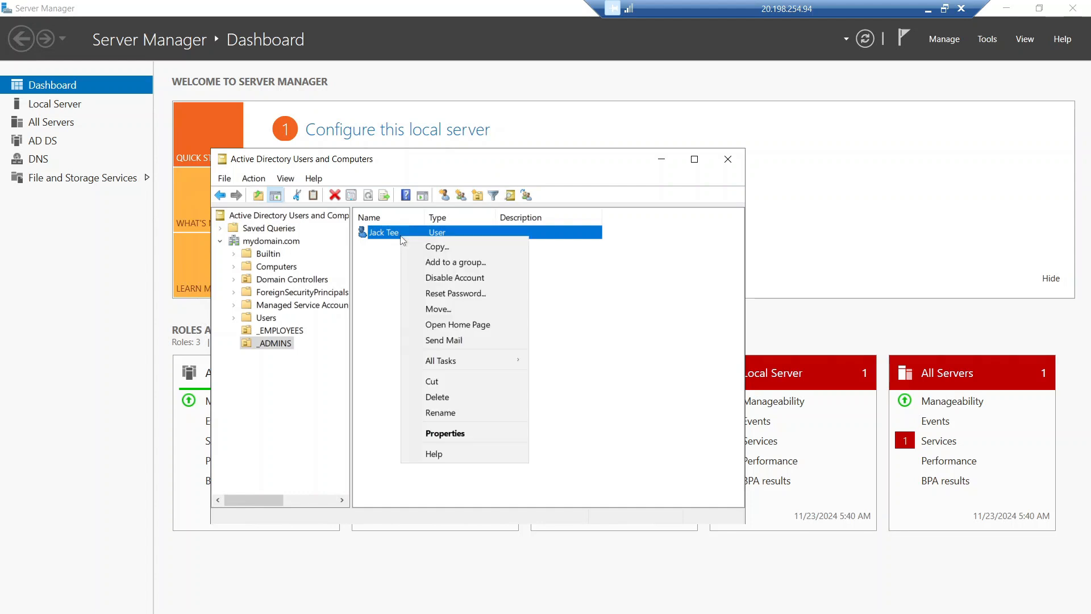
click(440, 434)
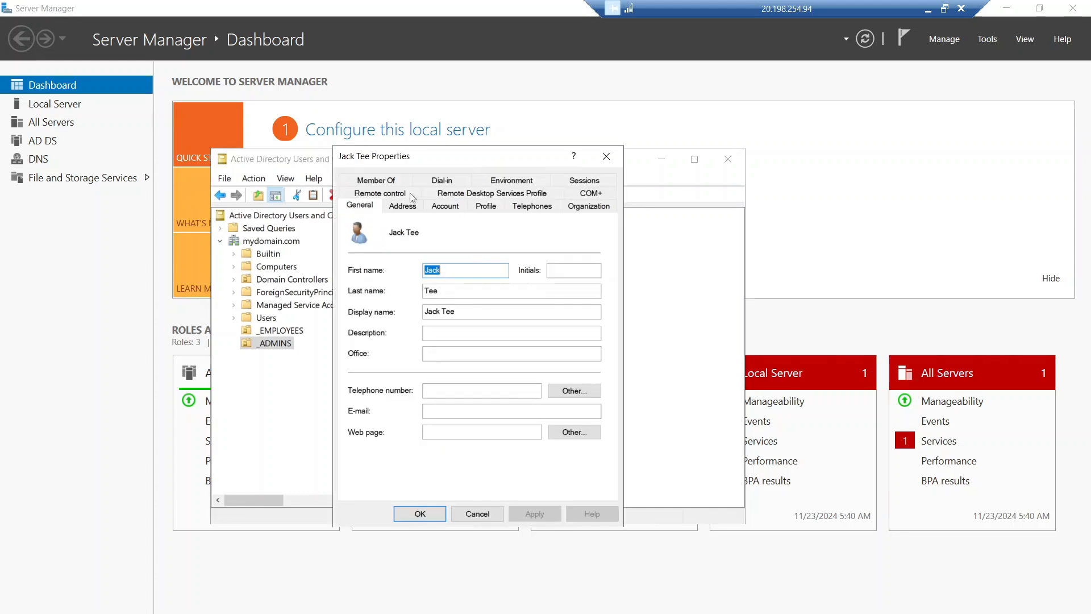
click(392, 183)
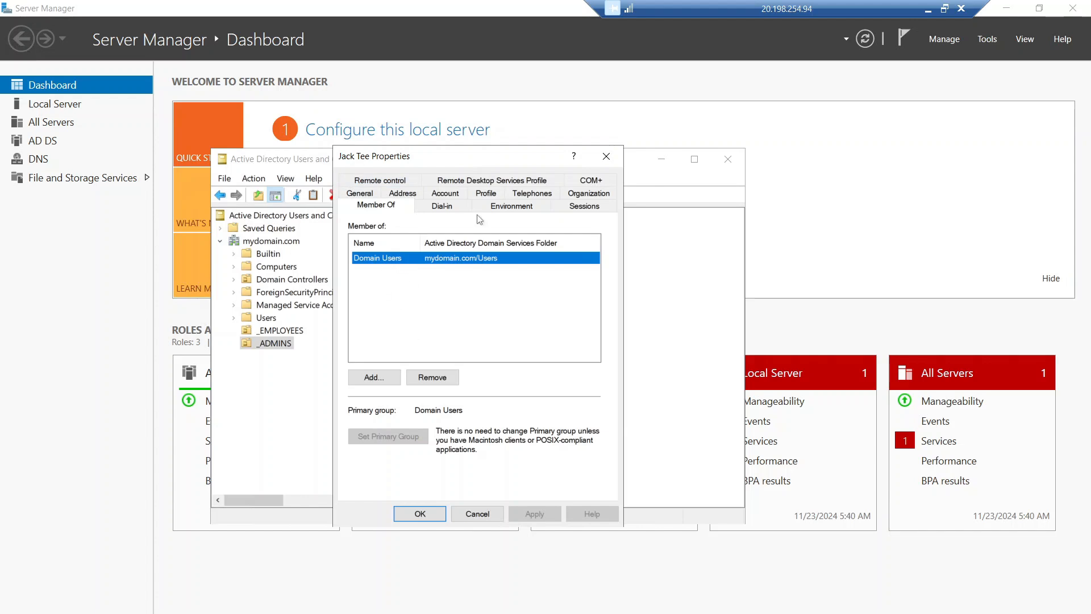
drag(469, 165, 532, 167)
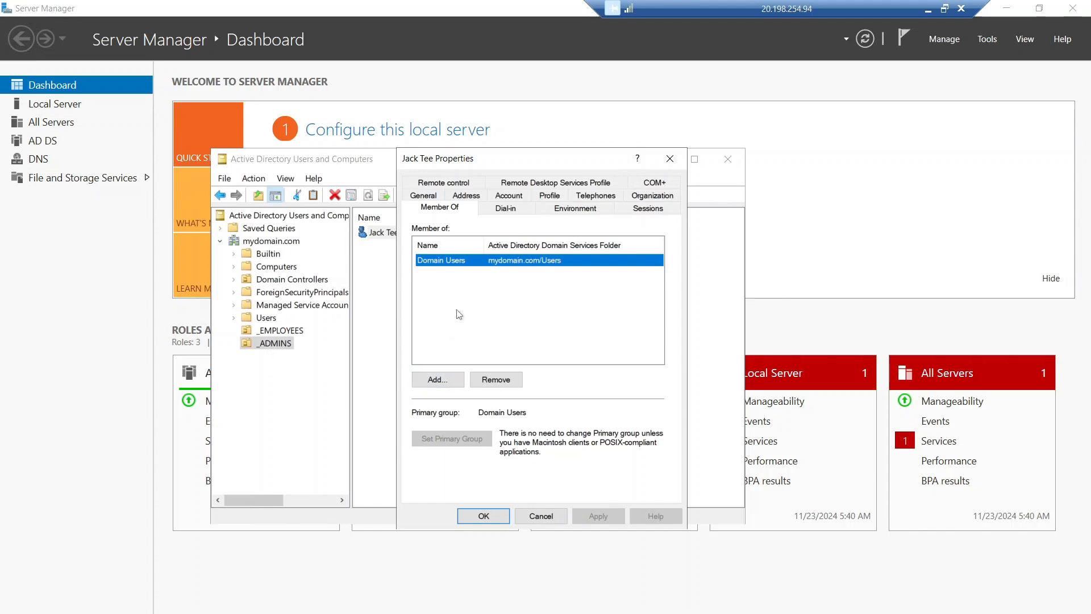
Step: Add the user to Domain Admins via Check Names, then apply and close Properties
click(442, 384)
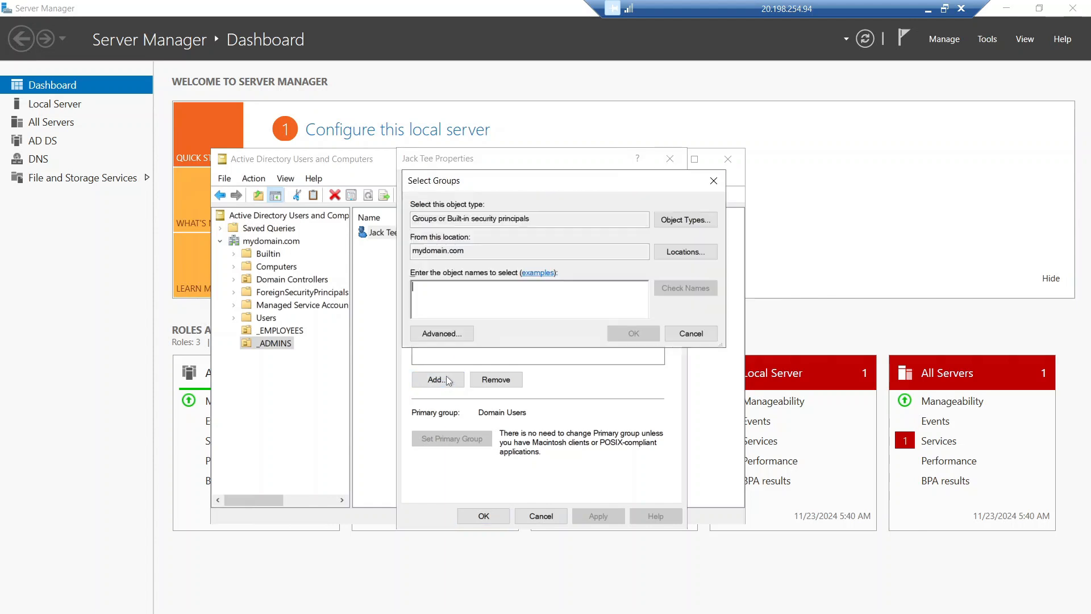
drag(526, 191, 529, 251)
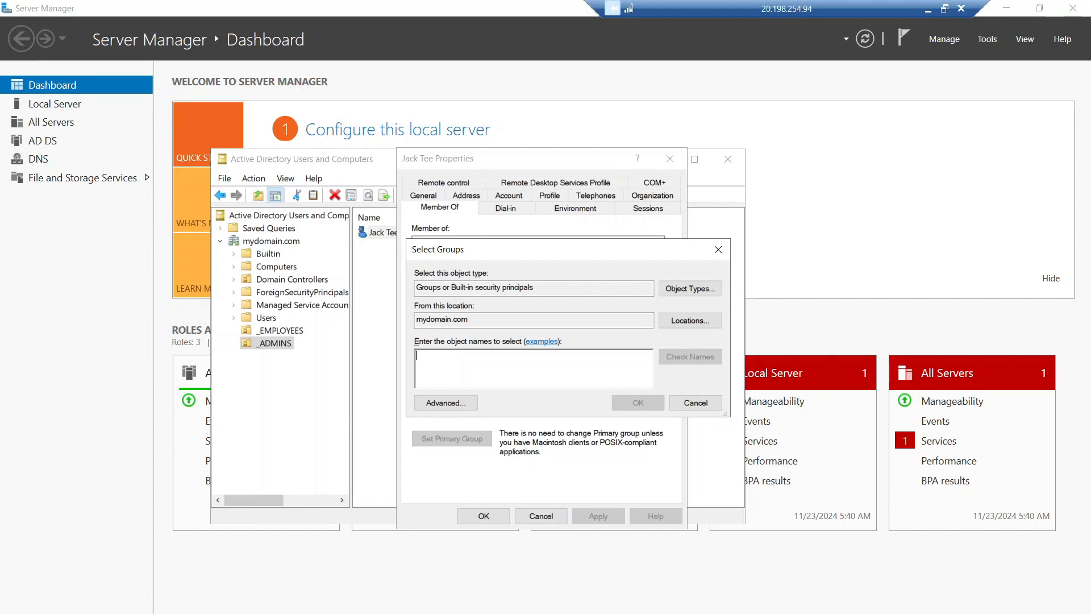
text(domain admins)
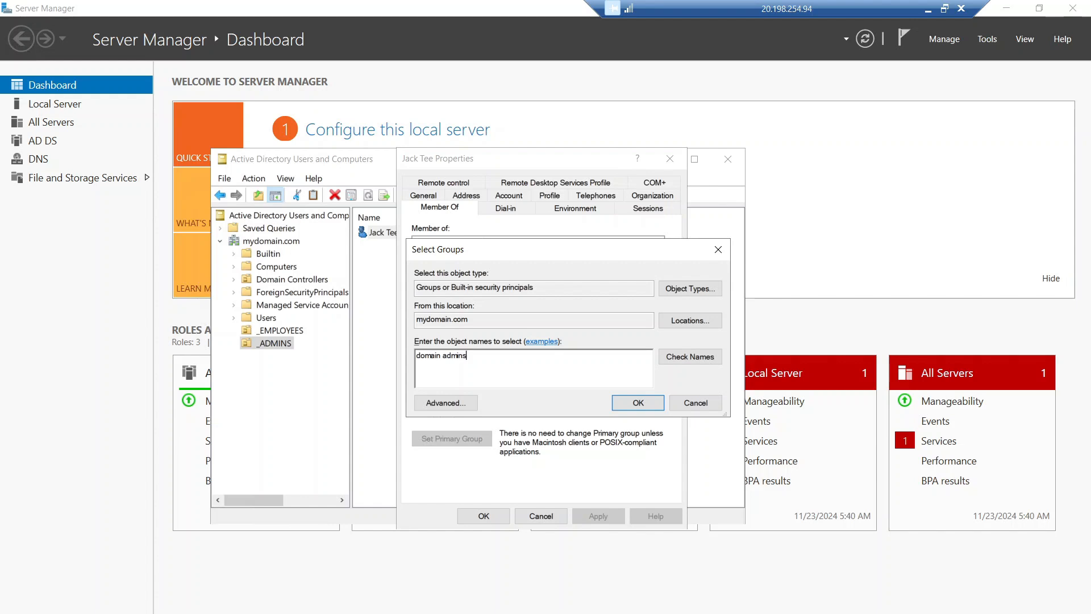
click(675, 363)
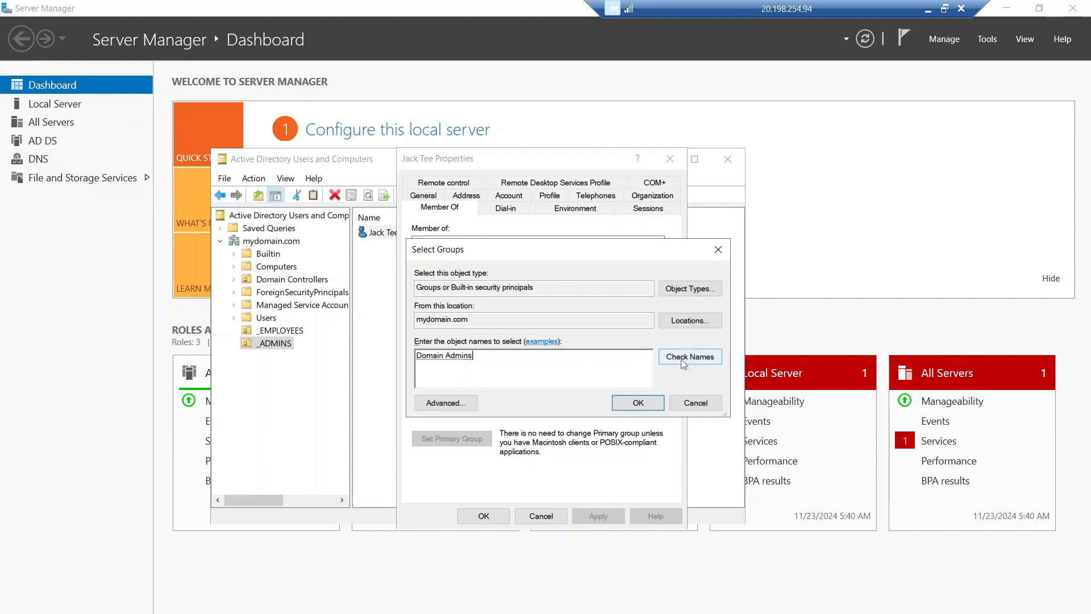
click(635, 402)
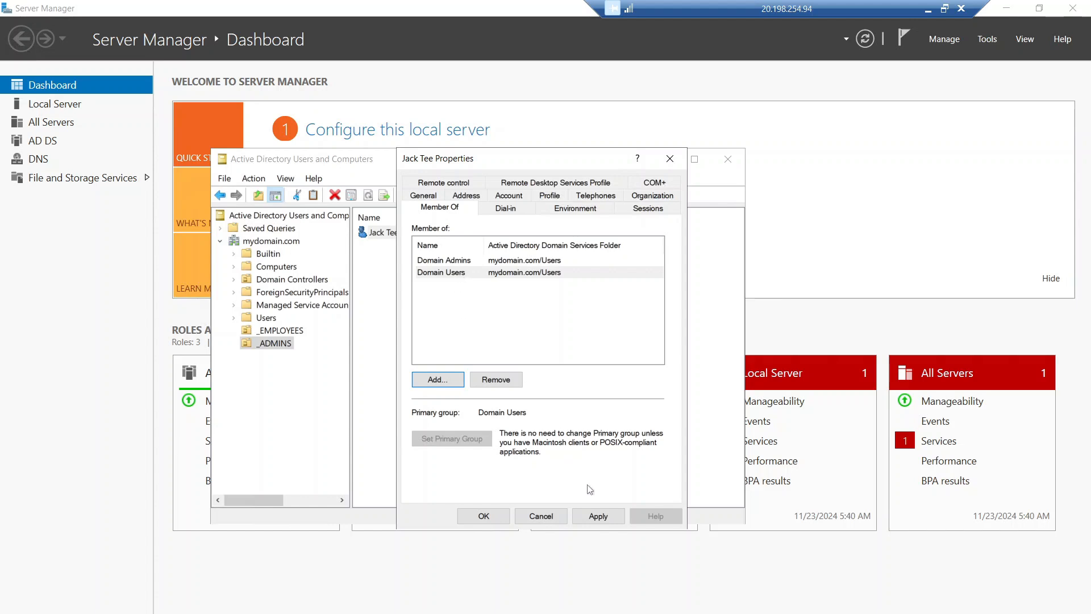
click(602, 520)
click(485, 514)
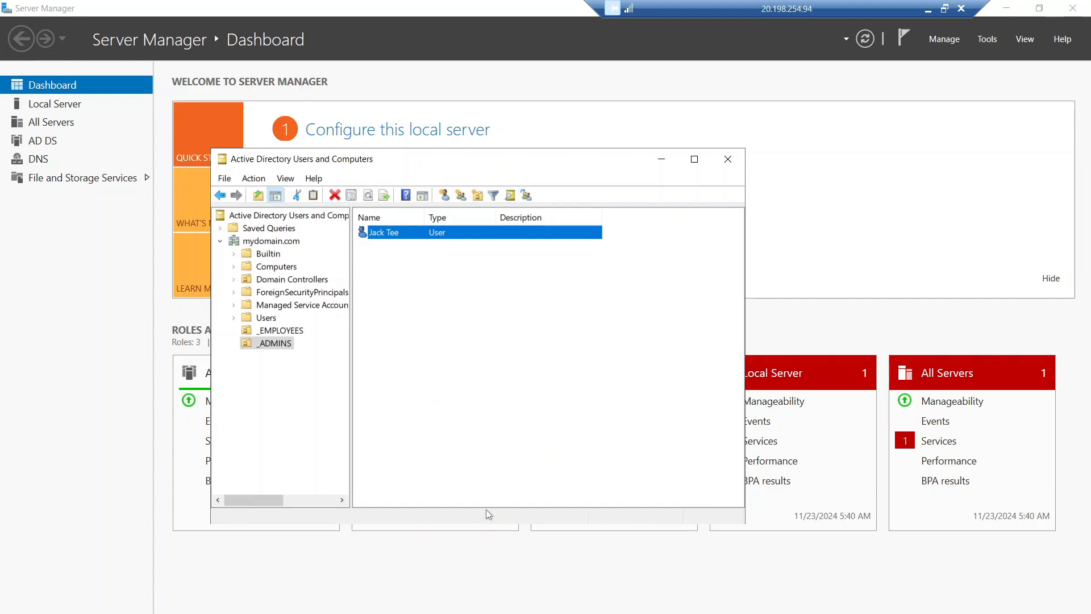
Step: Disconnect the AD-Server remote session and move its window off the Azure portal
click(448, 415)
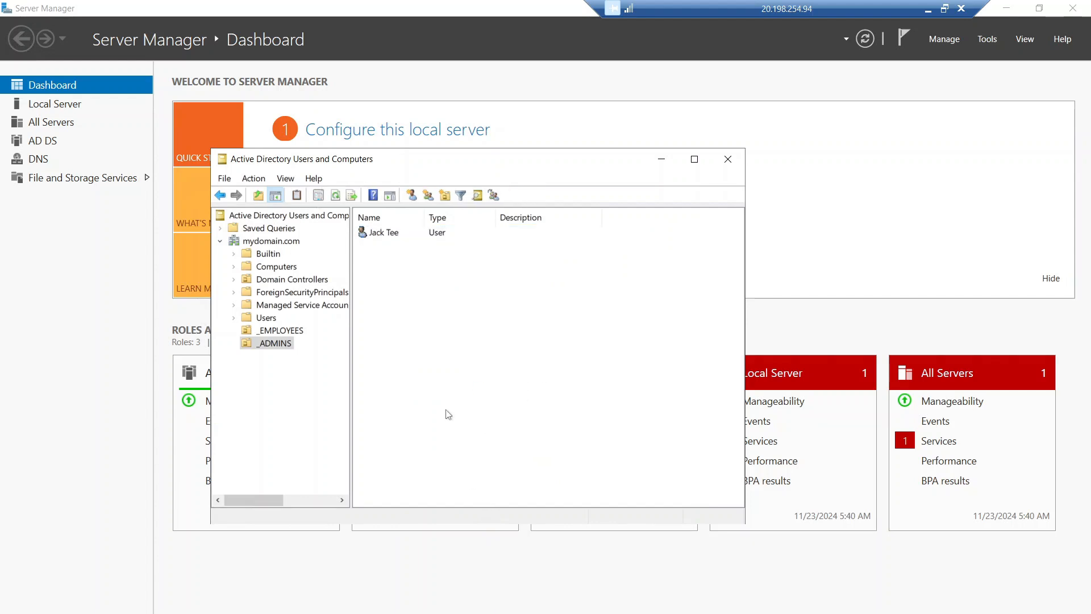
click(305, 419)
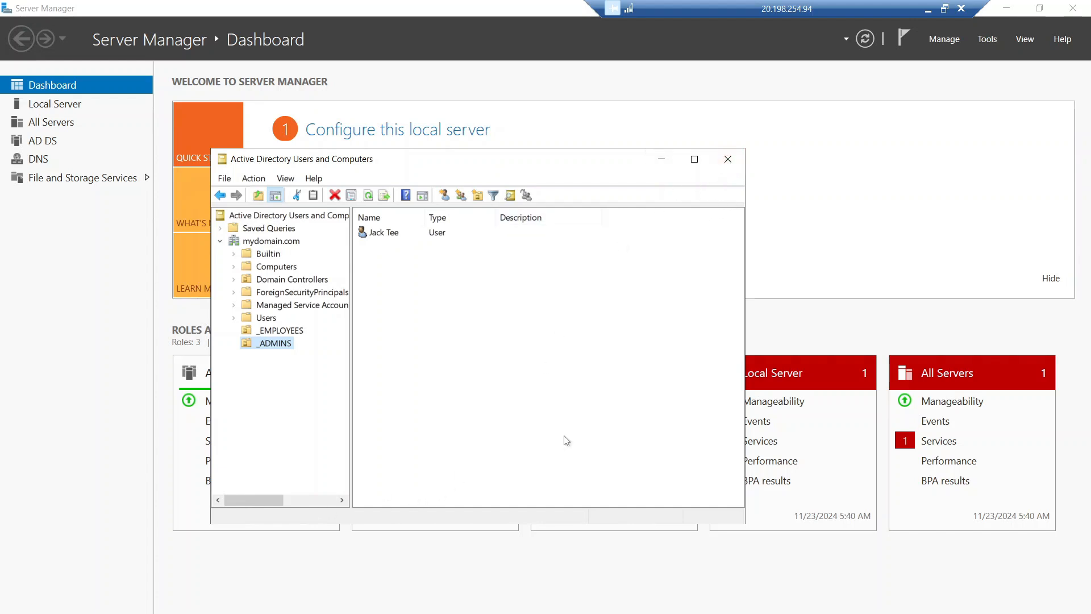
click(961, 10)
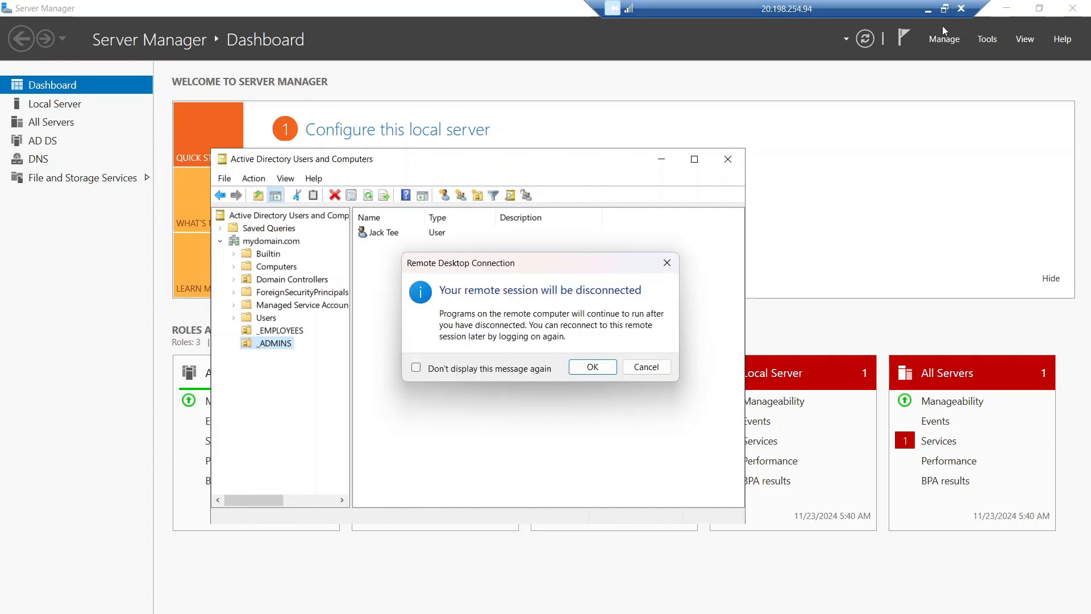
click(591, 367)
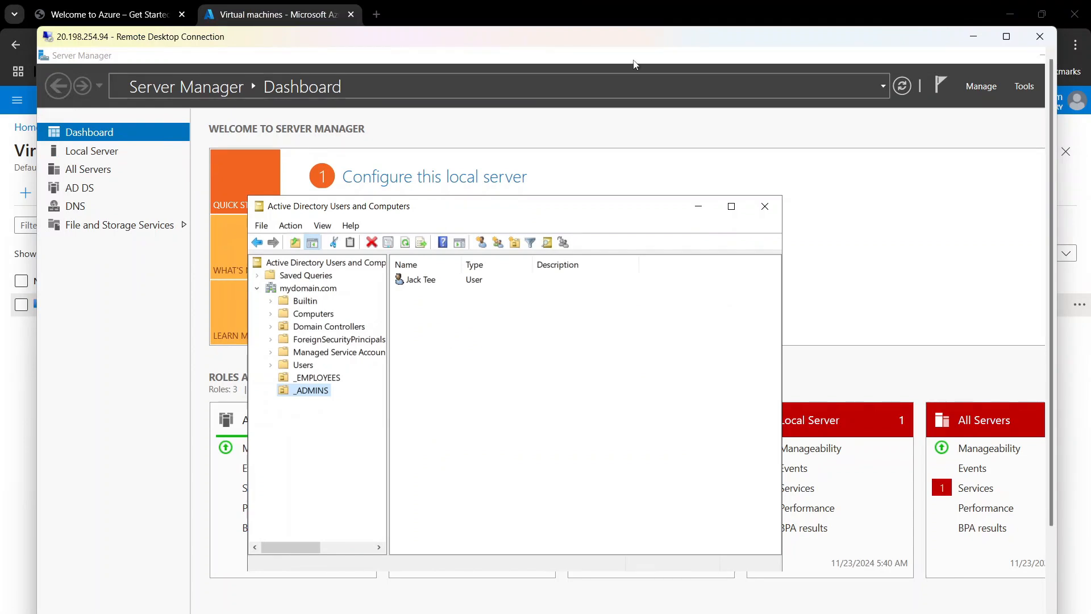
drag(637, 46, 668, 90)
Step: Stop AD-Server and refresh the list until it shows Stopped (deallocated)
click(597, 12)
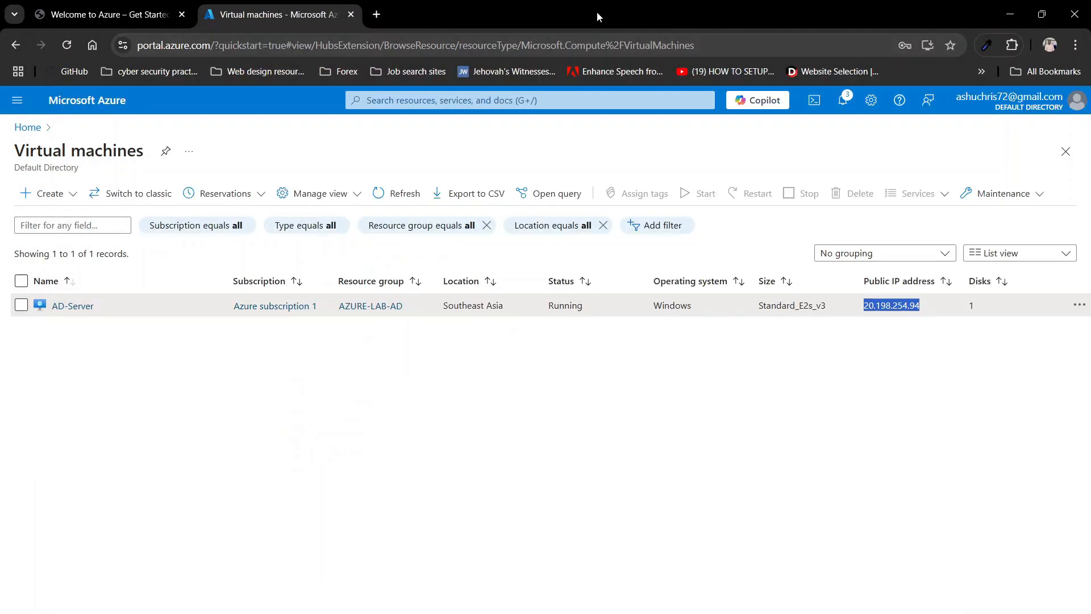
click(48, 345)
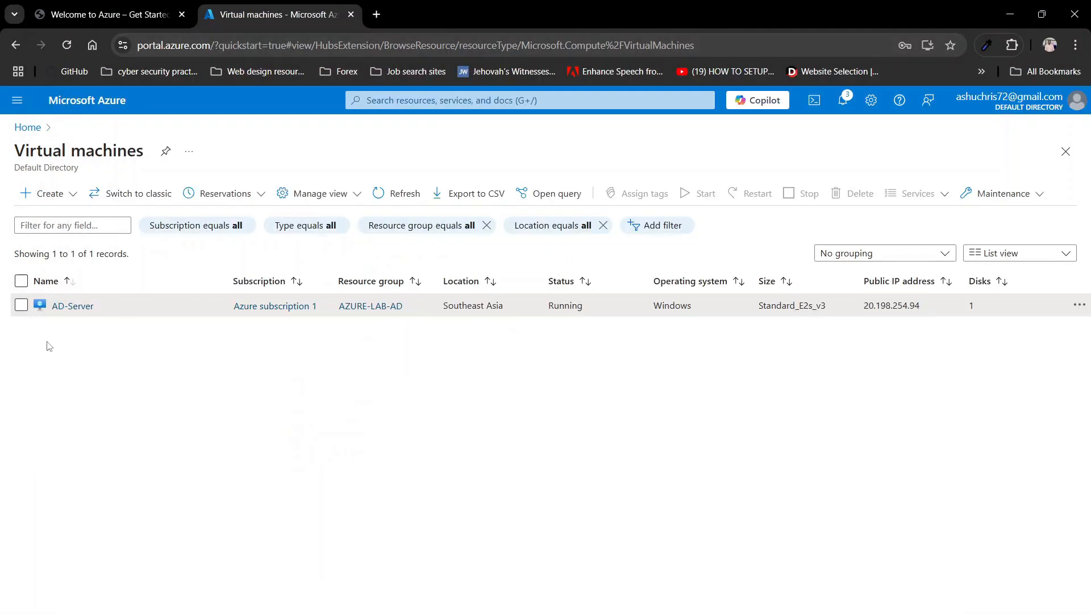
click(21, 305)
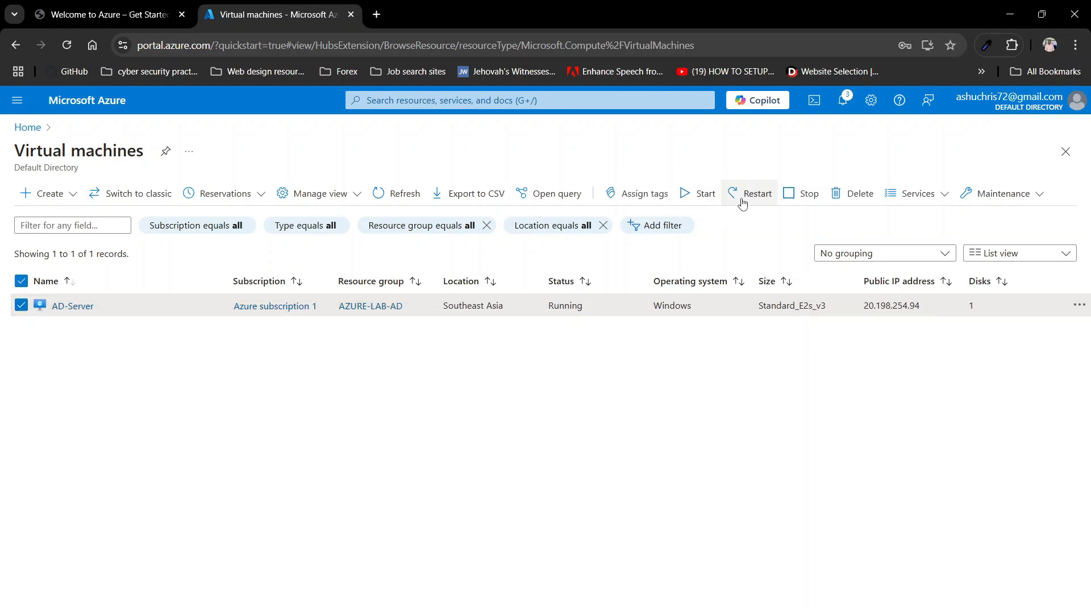
click(788, 199)
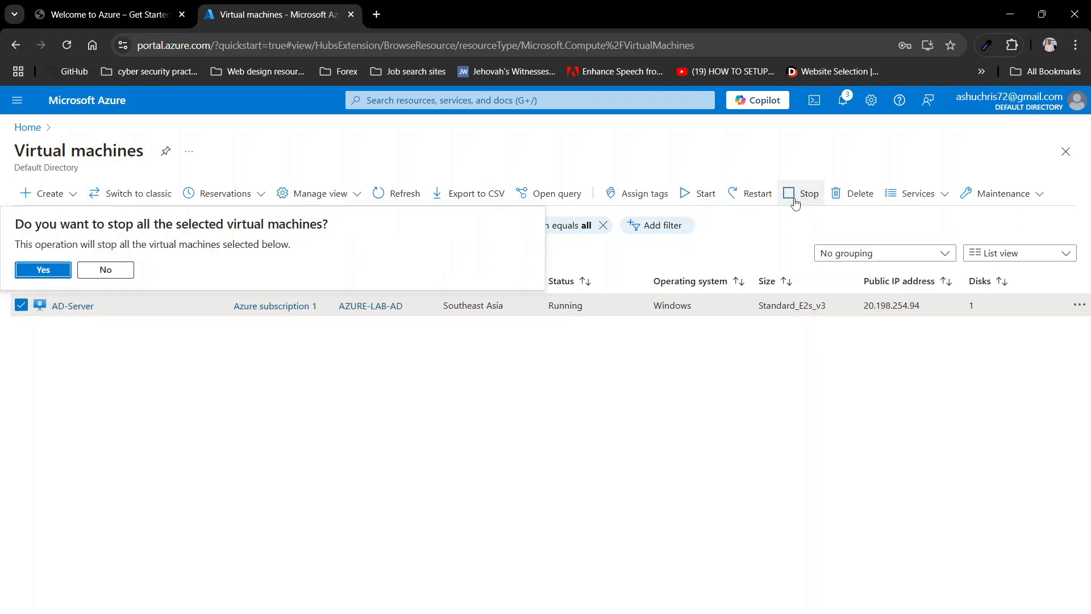
click(50, 272)
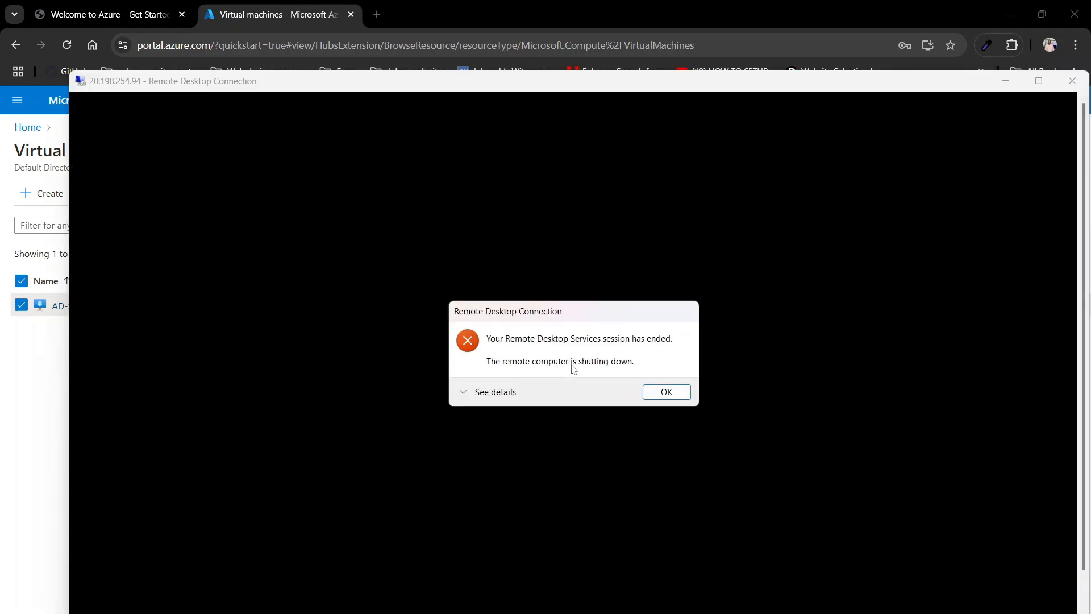
click(653, 395)
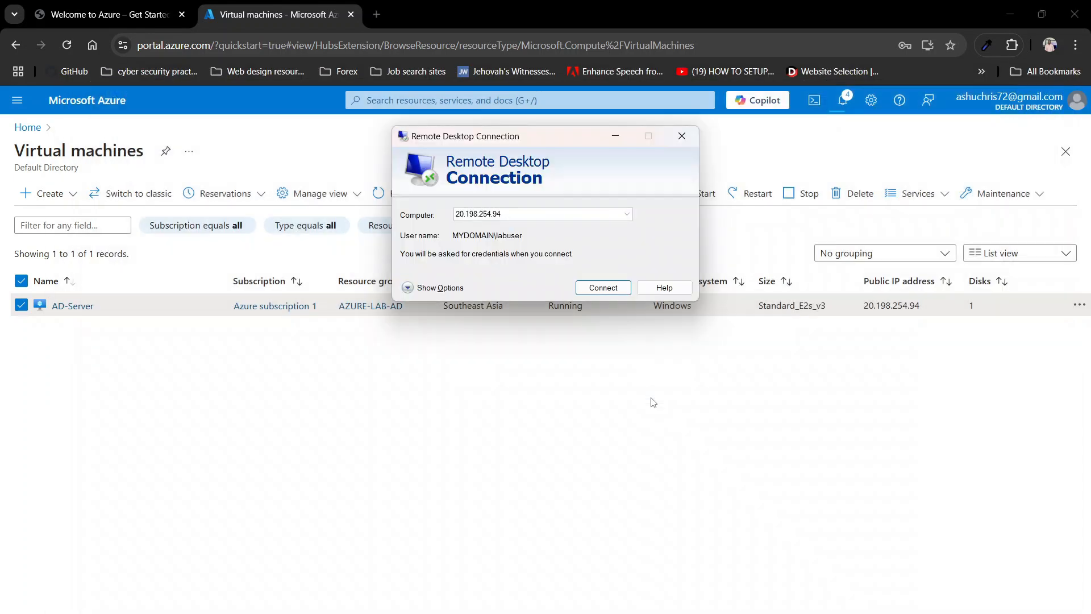
click(627, 381)
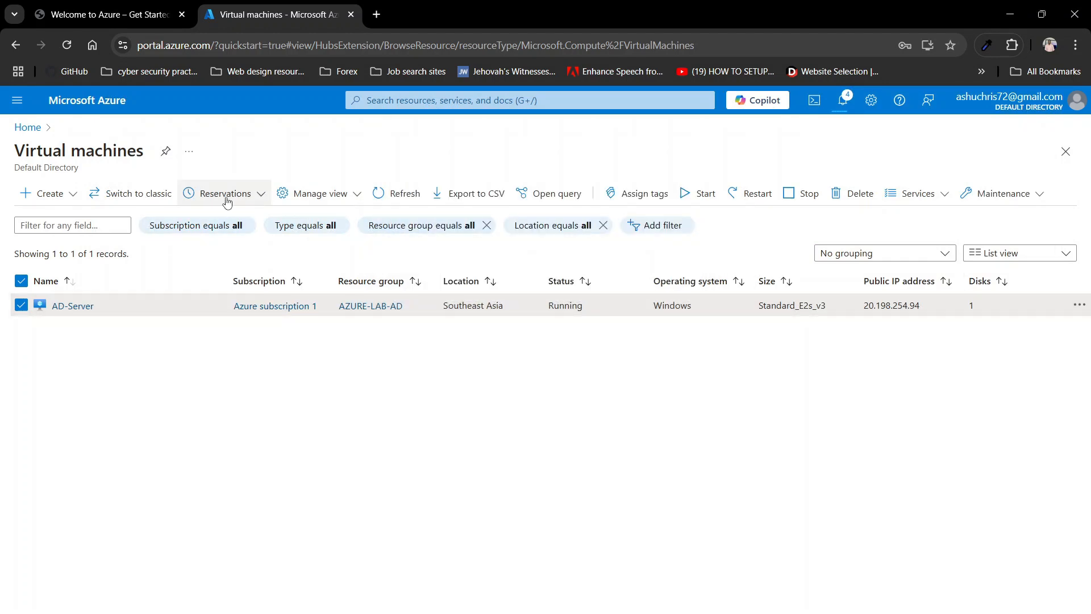
click(408, 200)
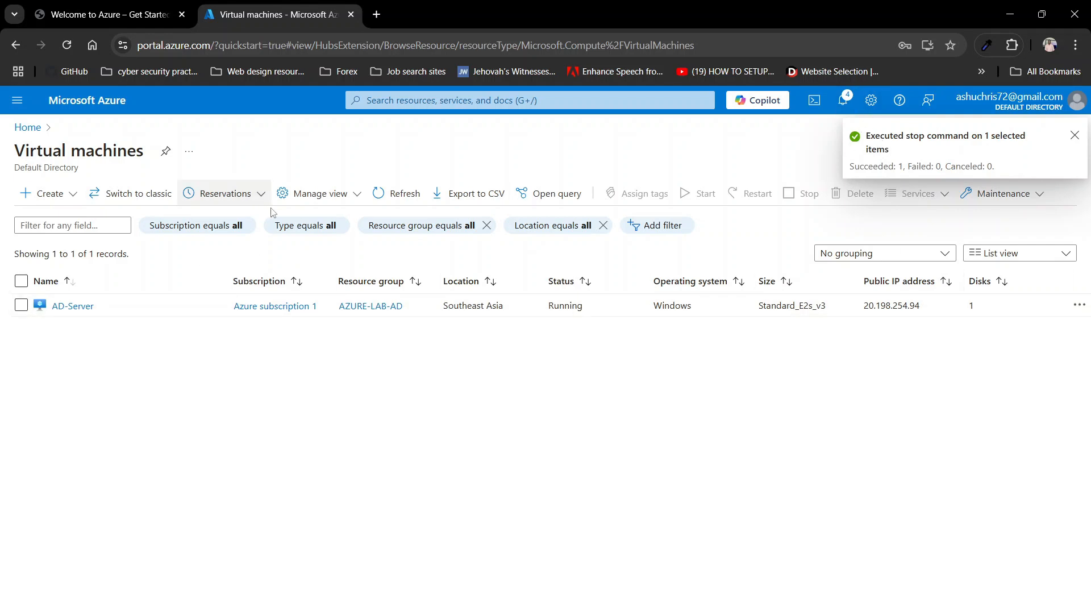
click(383, 199)
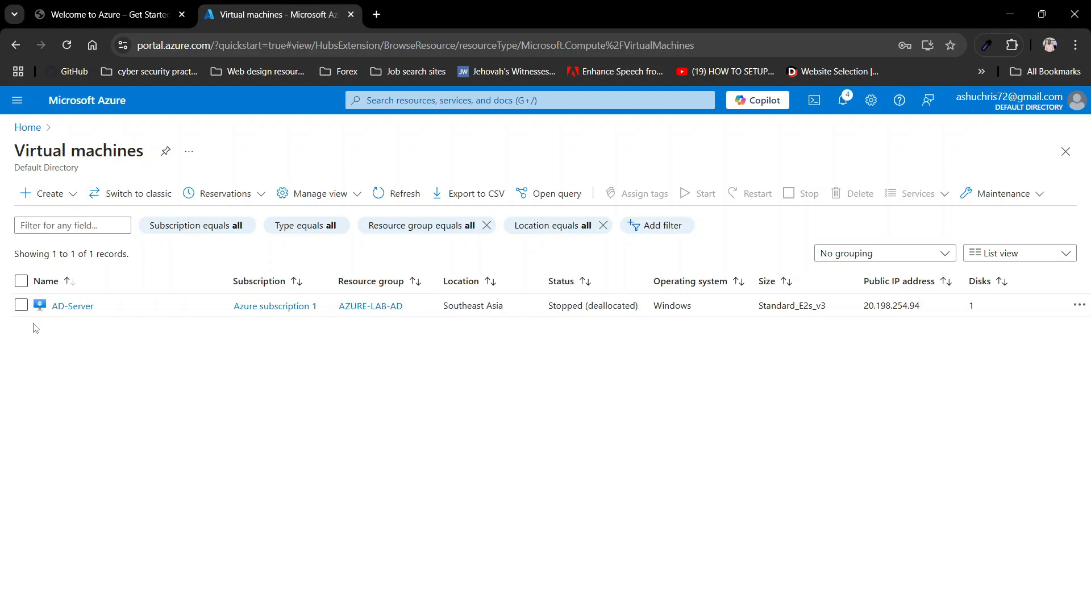
Step: Start AD-Server again and return to the Remote Desktop Connection window
click(21, 304)
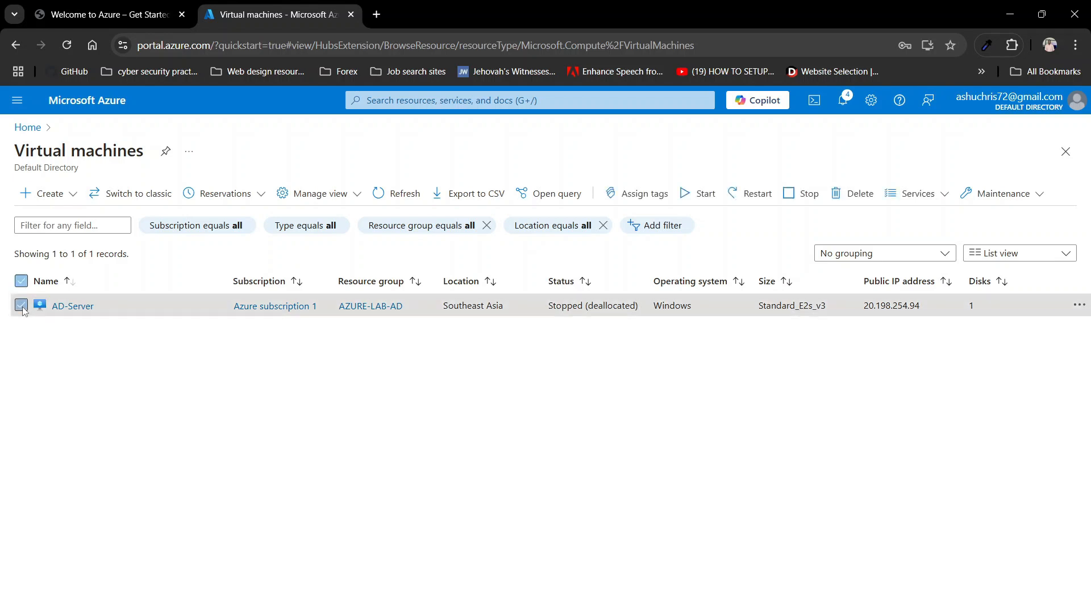
click(696, 194)
click(38, 270)
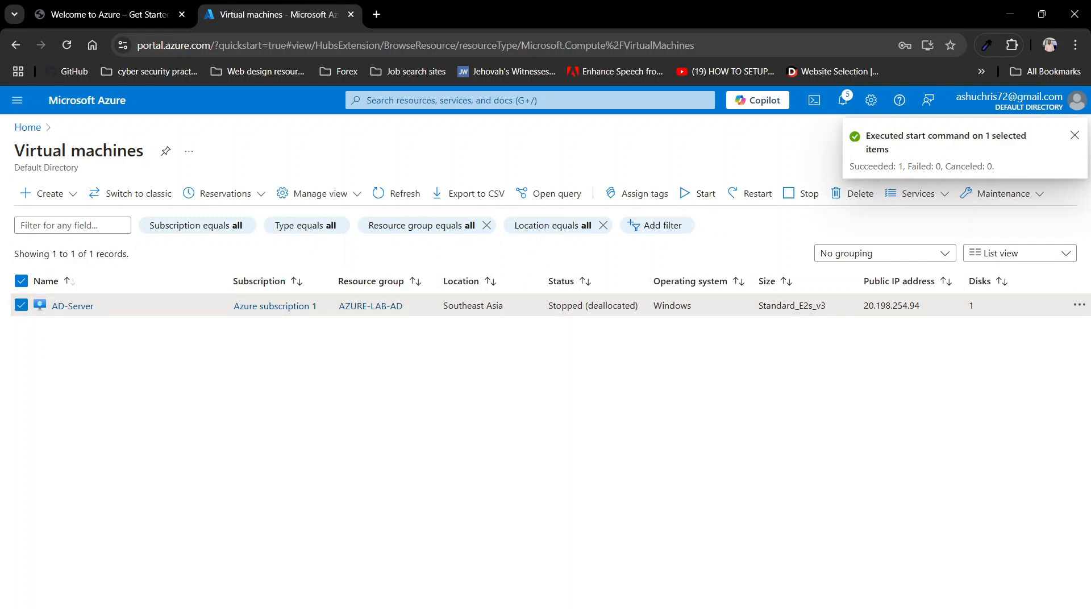
key(alt+Tab)
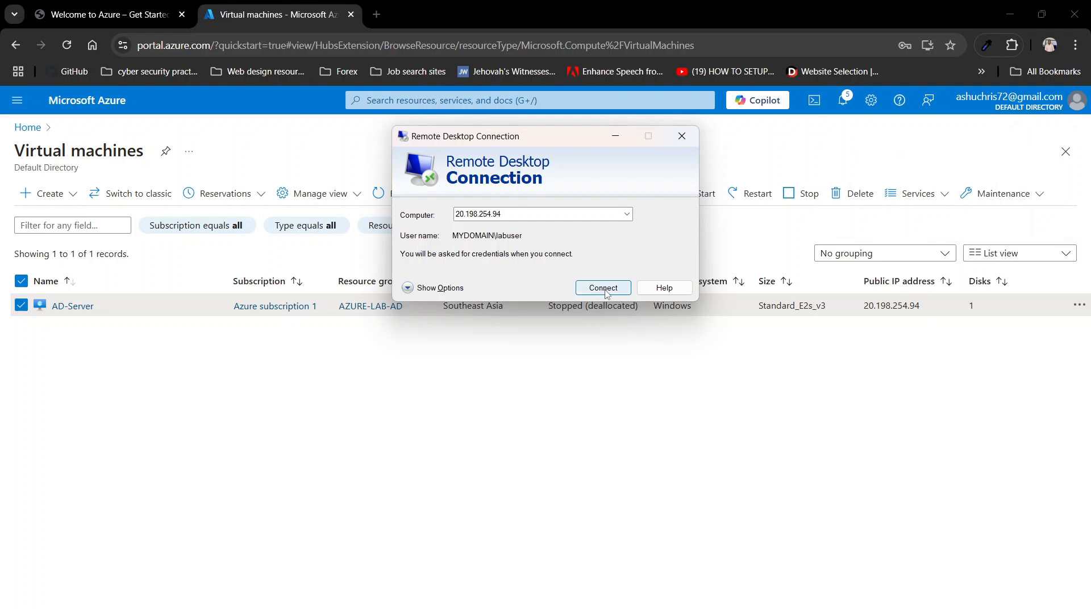
Step: Connect to 20.198.254.94 using the domain admin account and accept the certificate
click(604, 289)
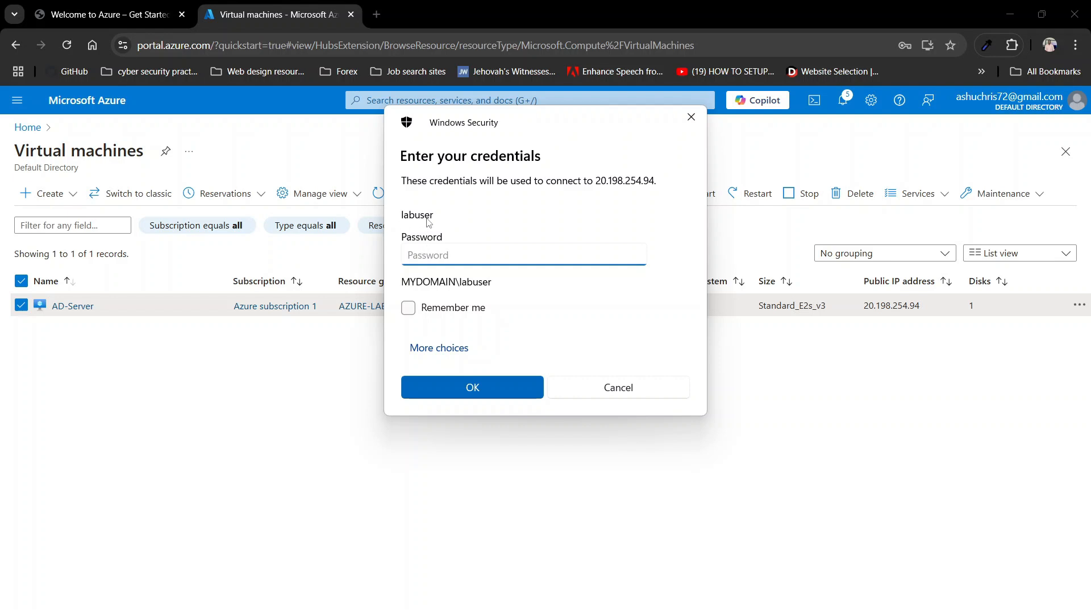
click(435, 358)
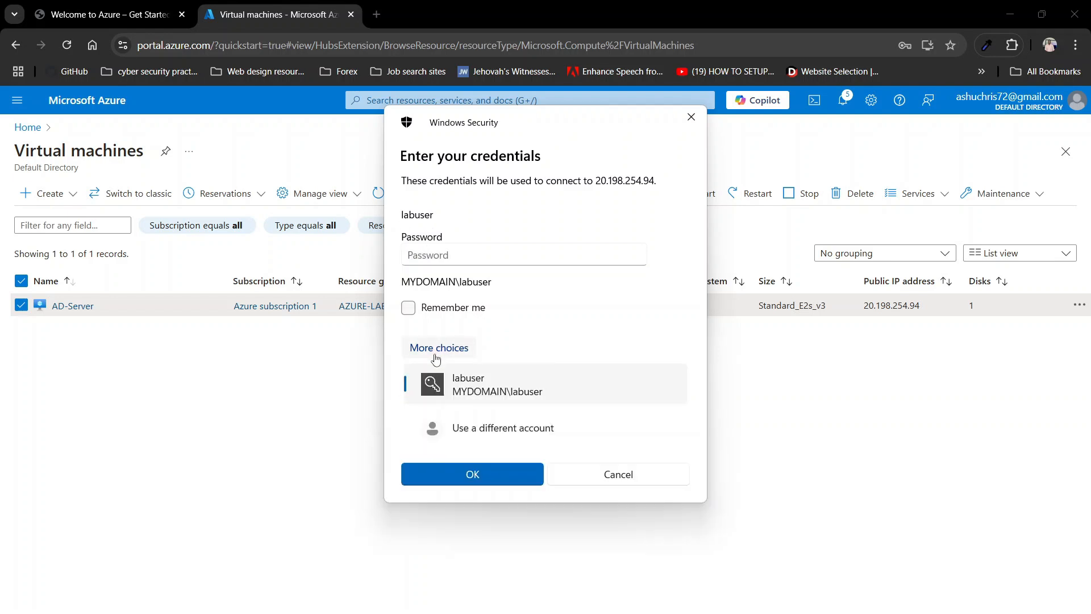
click(472, 438)
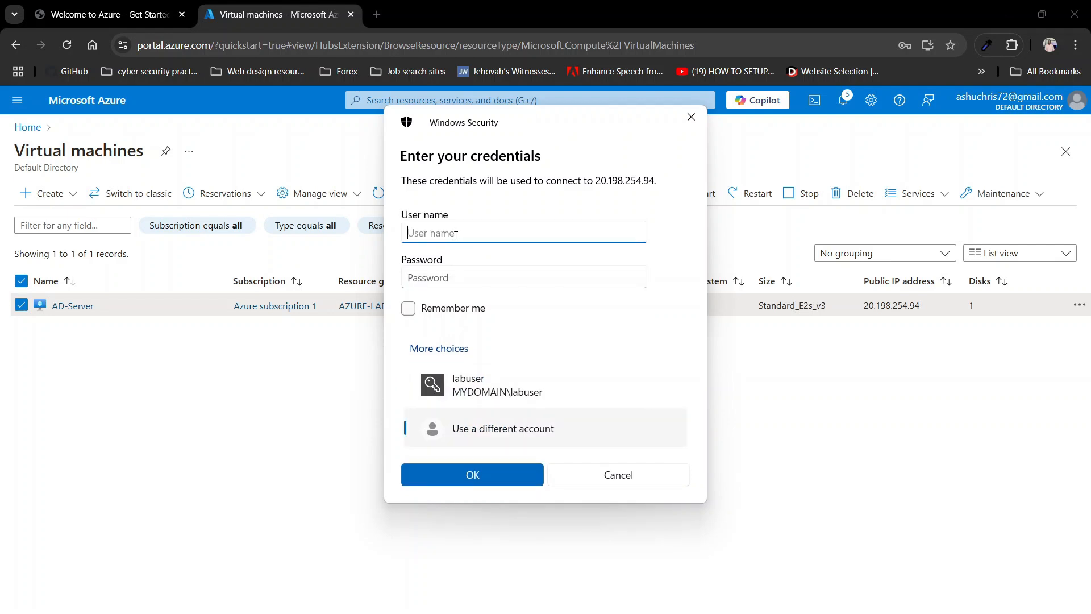
text(mydomain.com\jack_a)
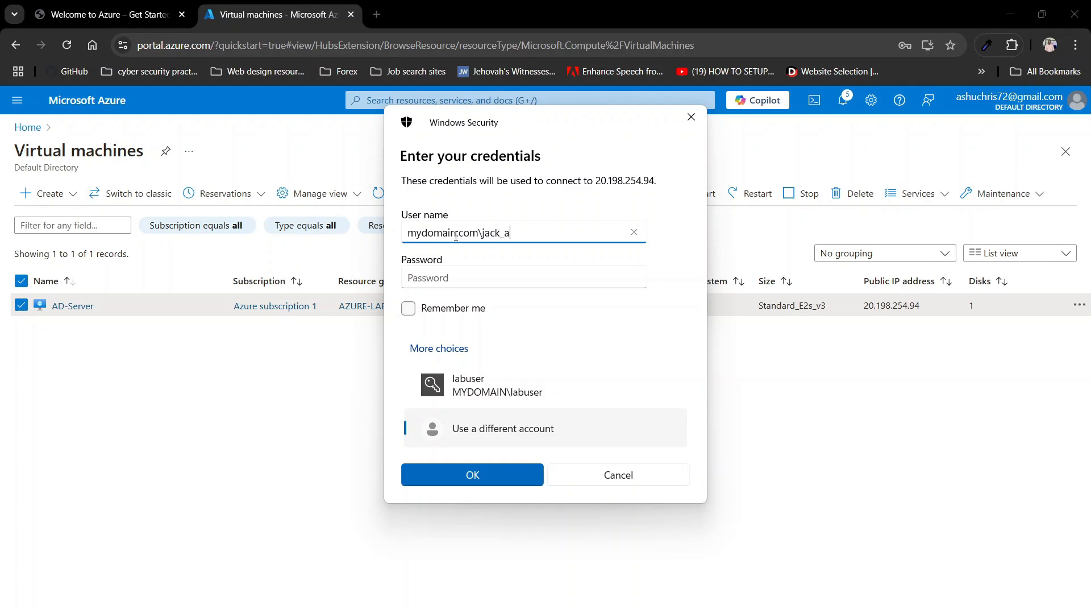
text(dmin)
click(420, 275)
text(••)
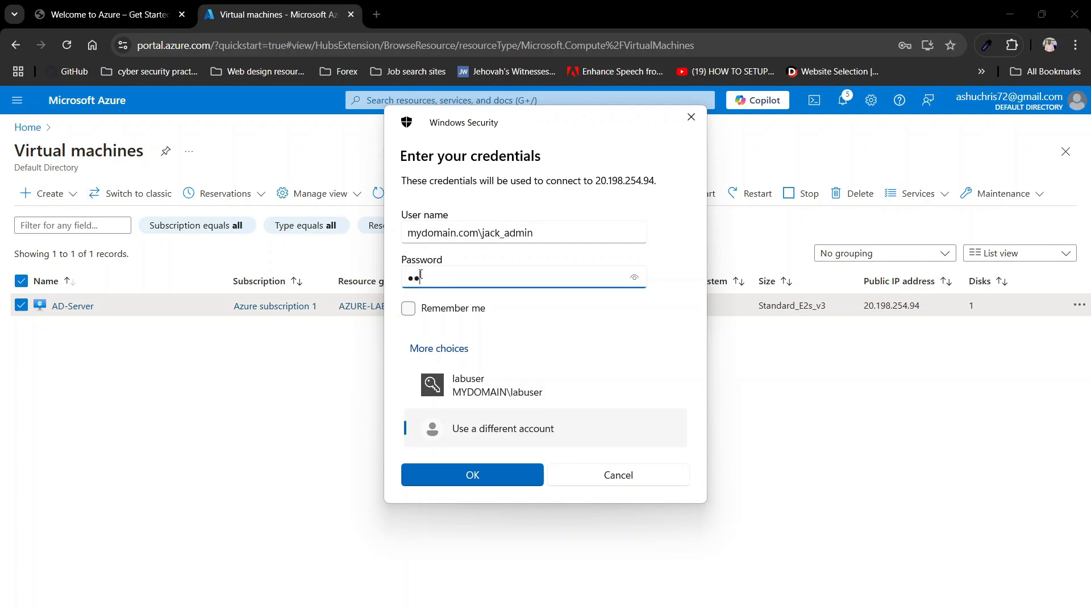
text(••••••)
key(Return)
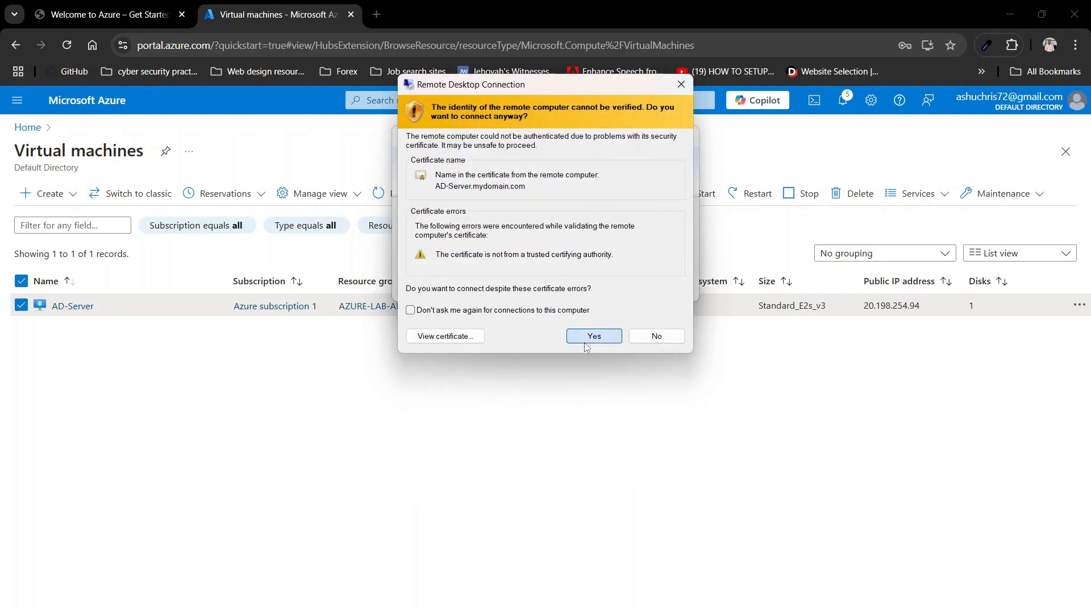
click(584, 341)
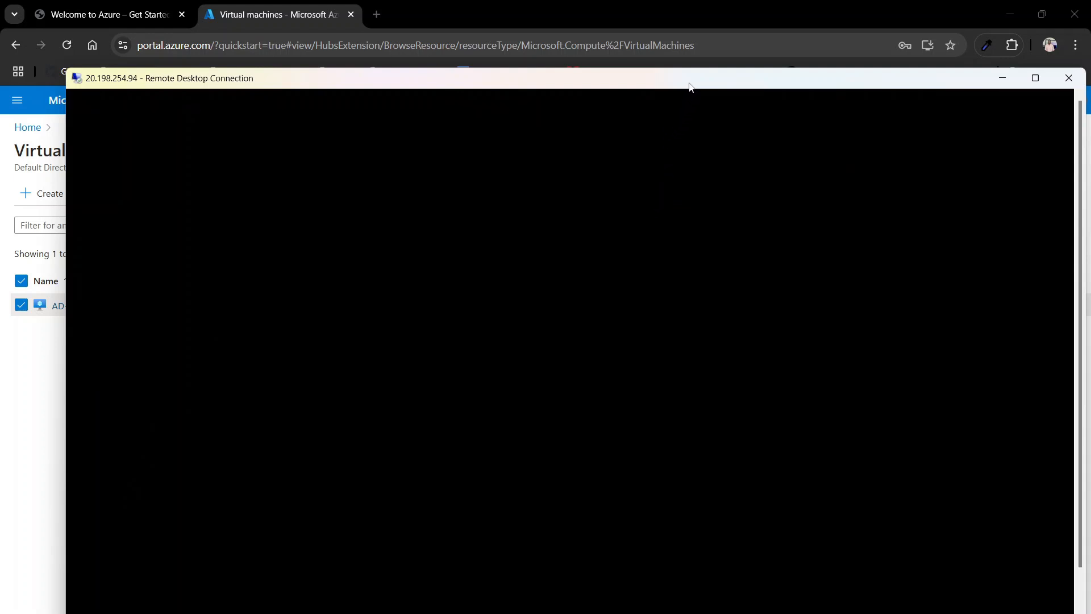
Step: Check the loaded remote desktop, then minimize the session window
drag(689, 84, 660, 77)
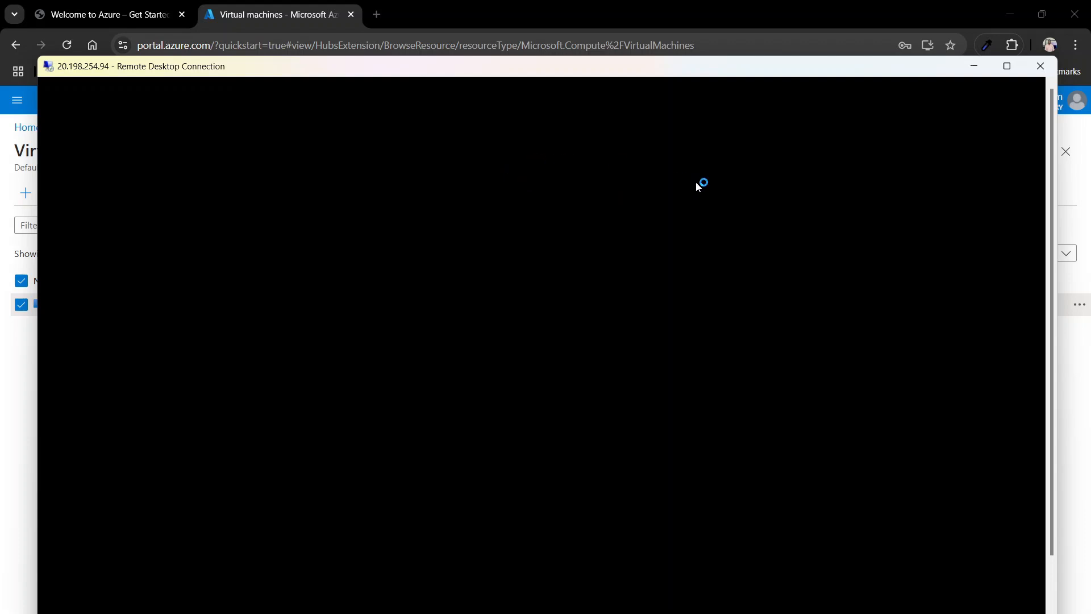
click(1003, 68)
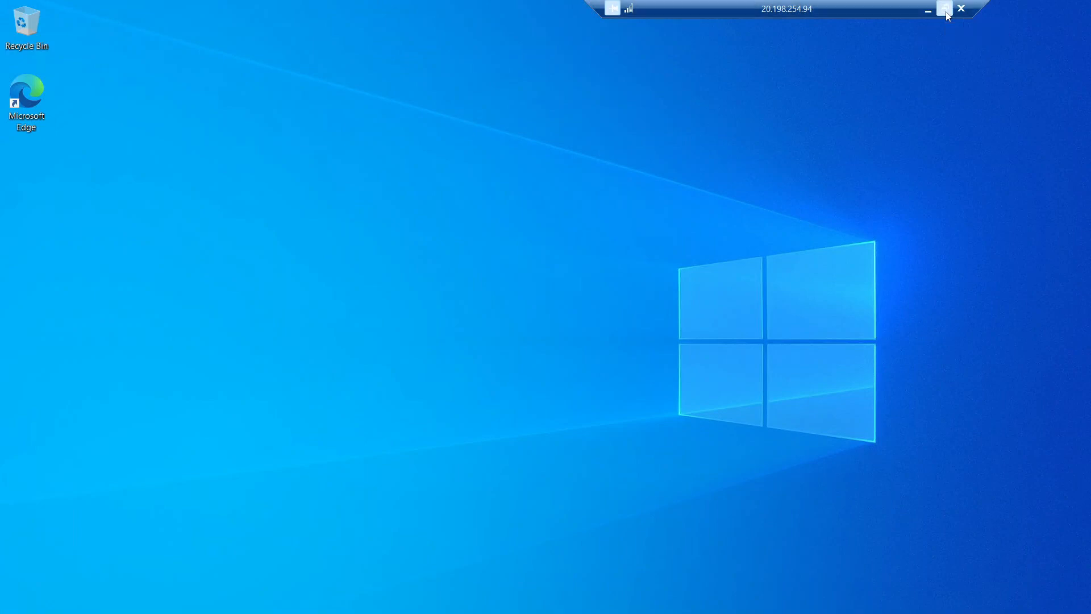
click(945, 9)
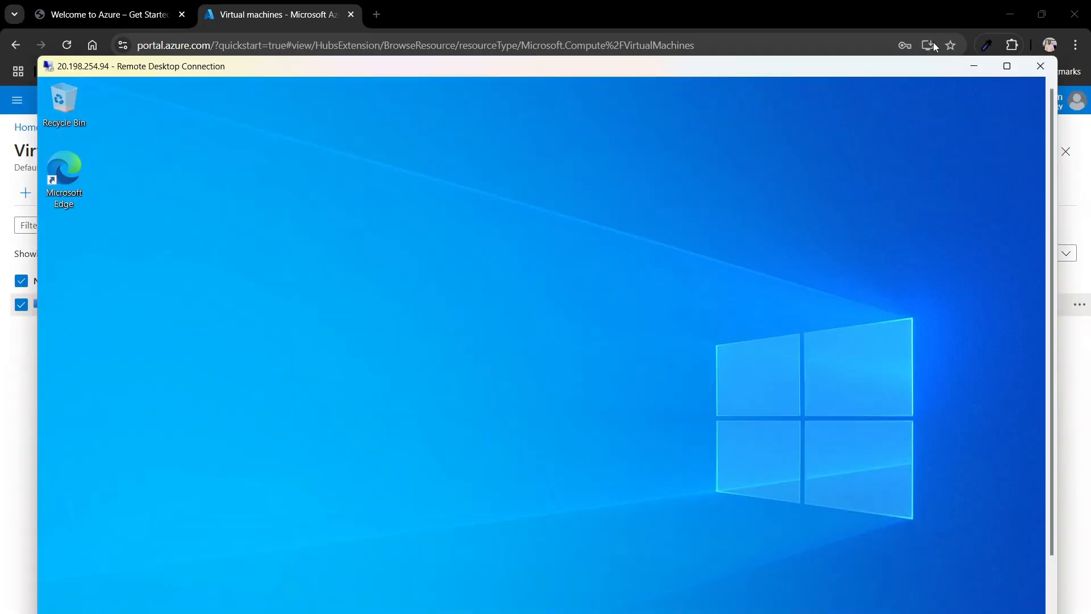
click(972, 68)
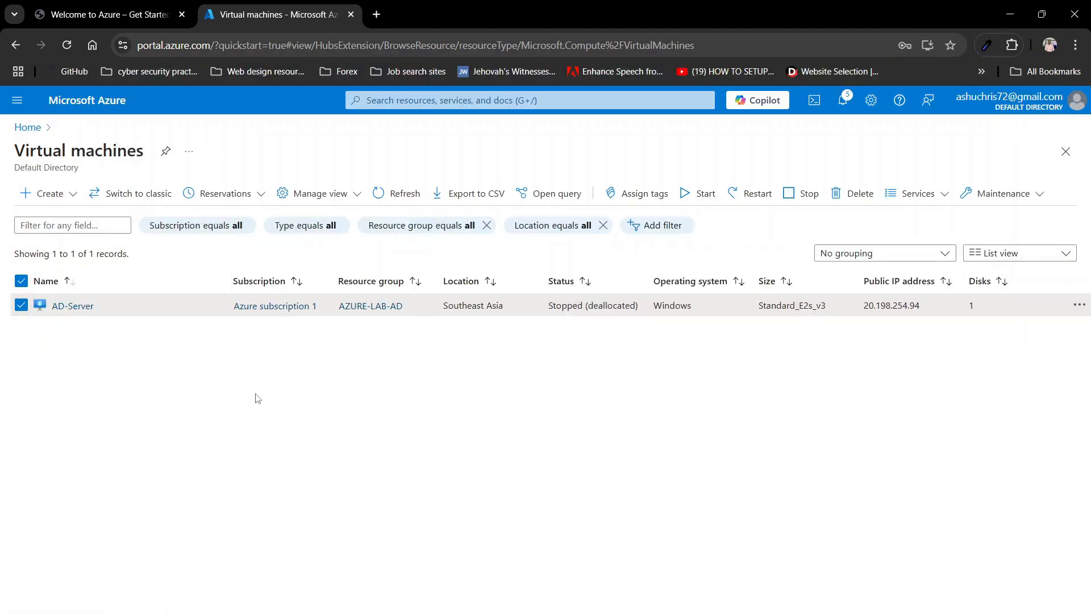
Step: Return to the Virtual machines list and start creating a new Azure virtual machine
click(416, 106)
click(390, 318)
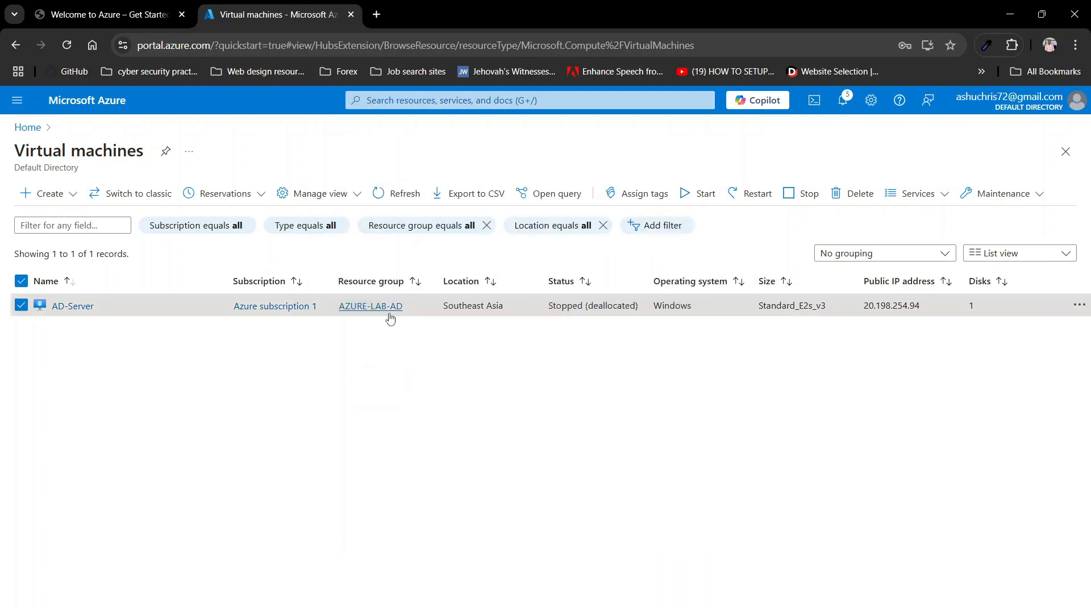
click(103, 227)
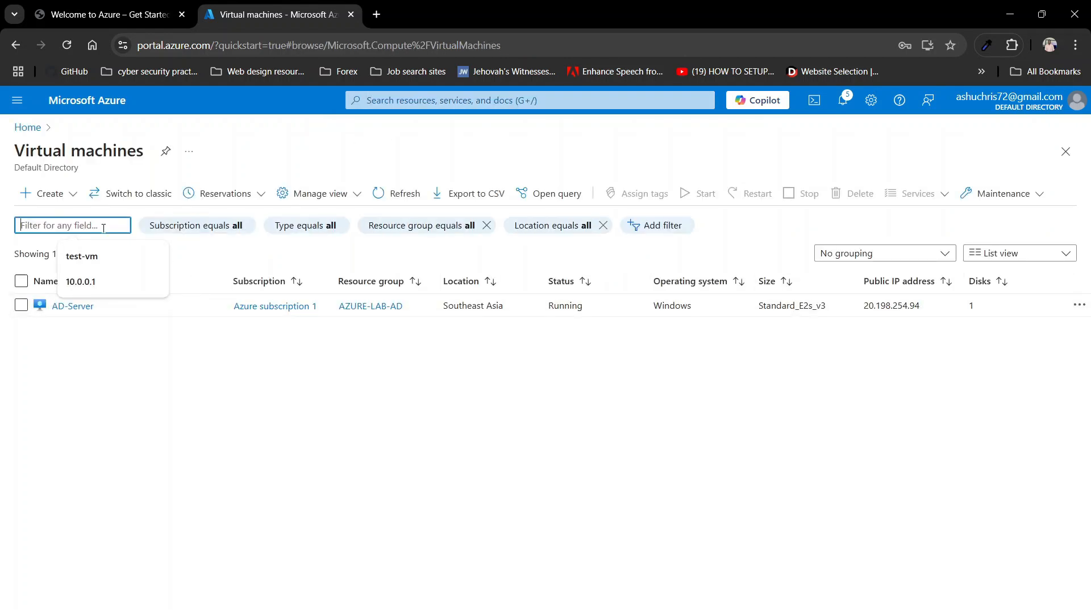
click(41, 197)
click(62, 222)
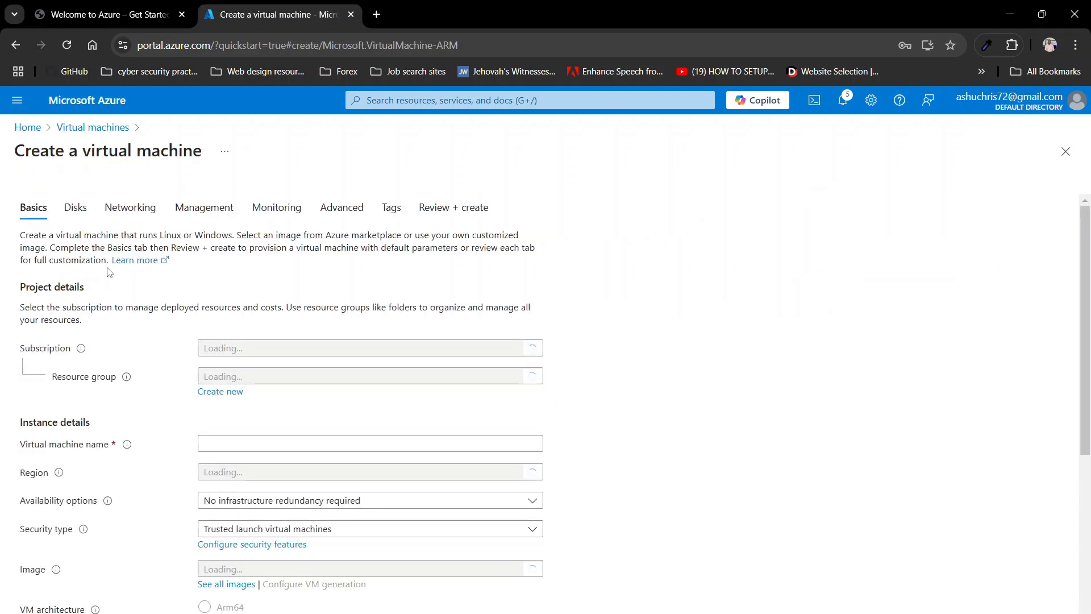
Step: Place the new VM in resource group Azure-Lab-AD and enter the name WIN10
scroll(287, 341, down, 1)
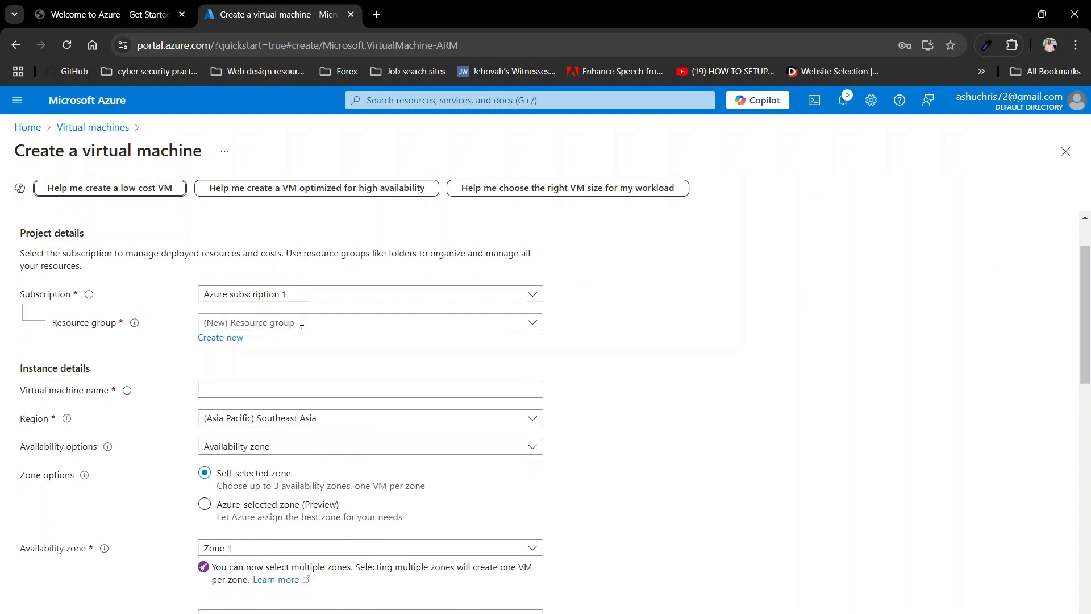
click(282, 323)
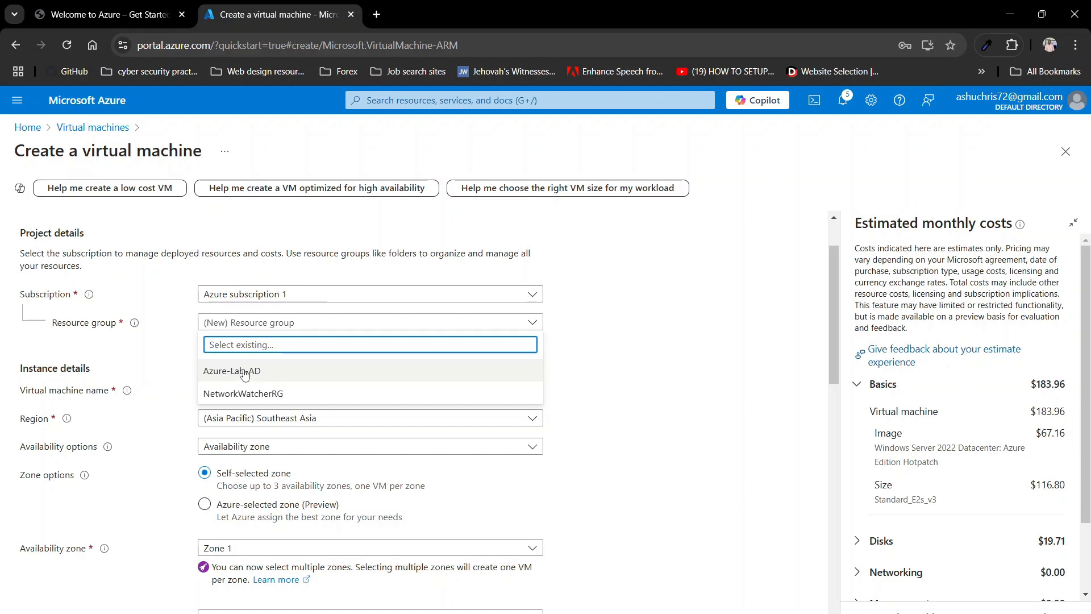
click(244, 372)
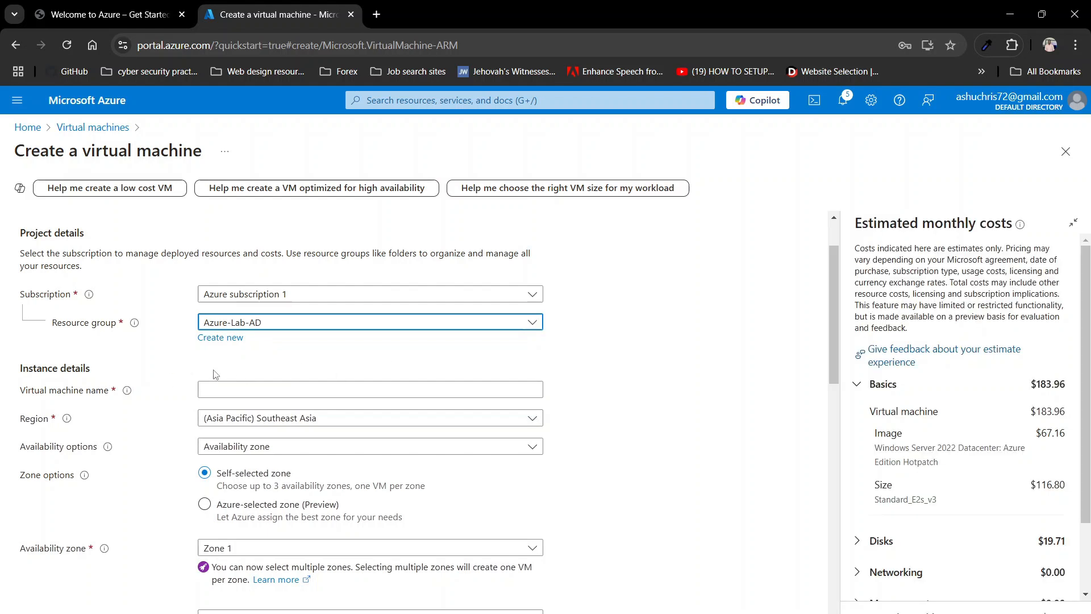
click(220, 384)
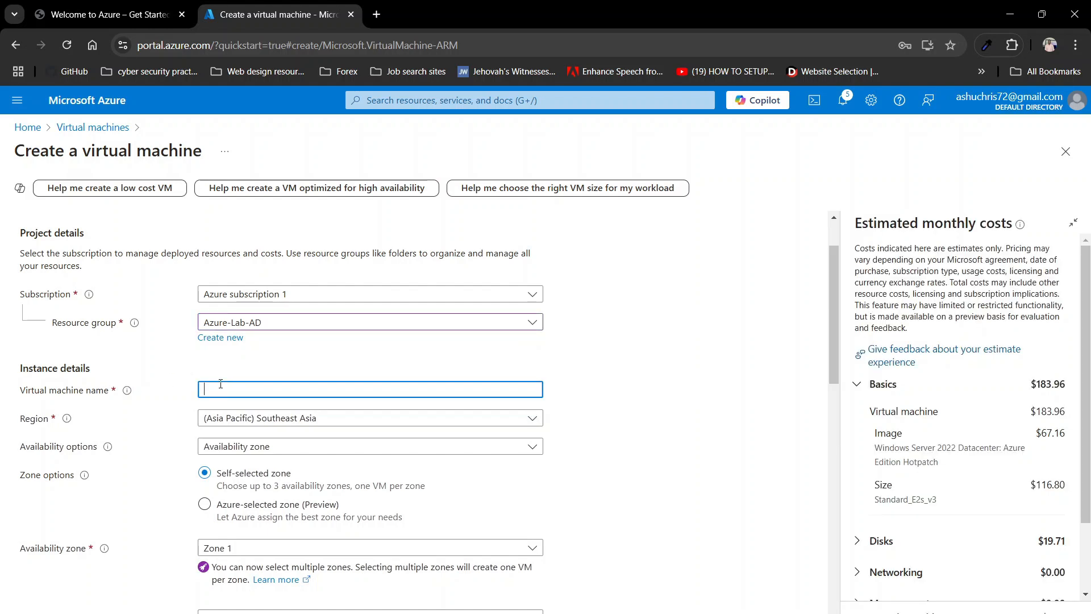
text(WIN!)
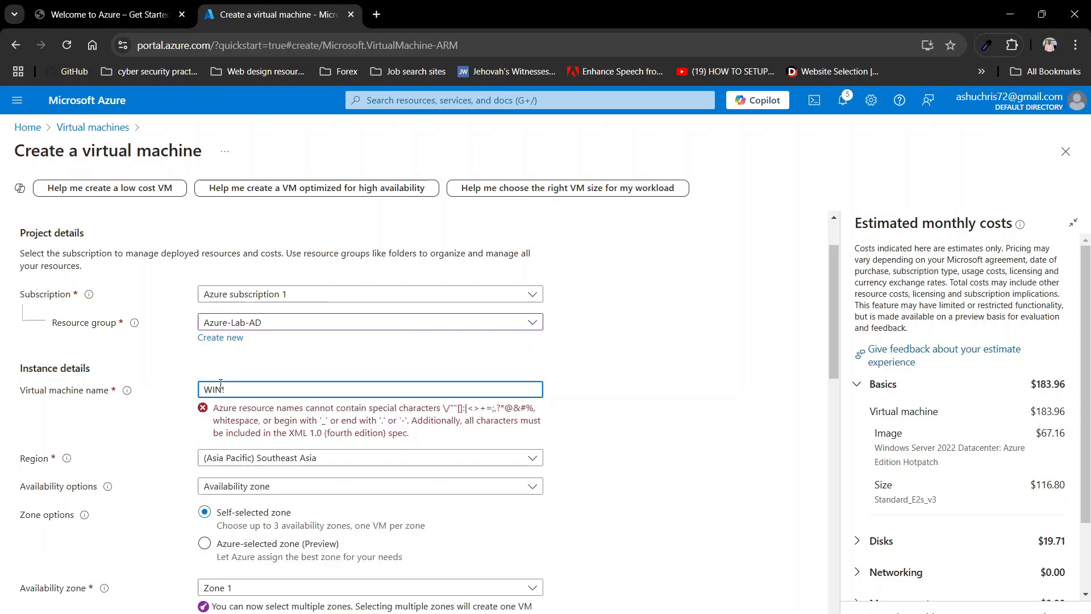
text()10)
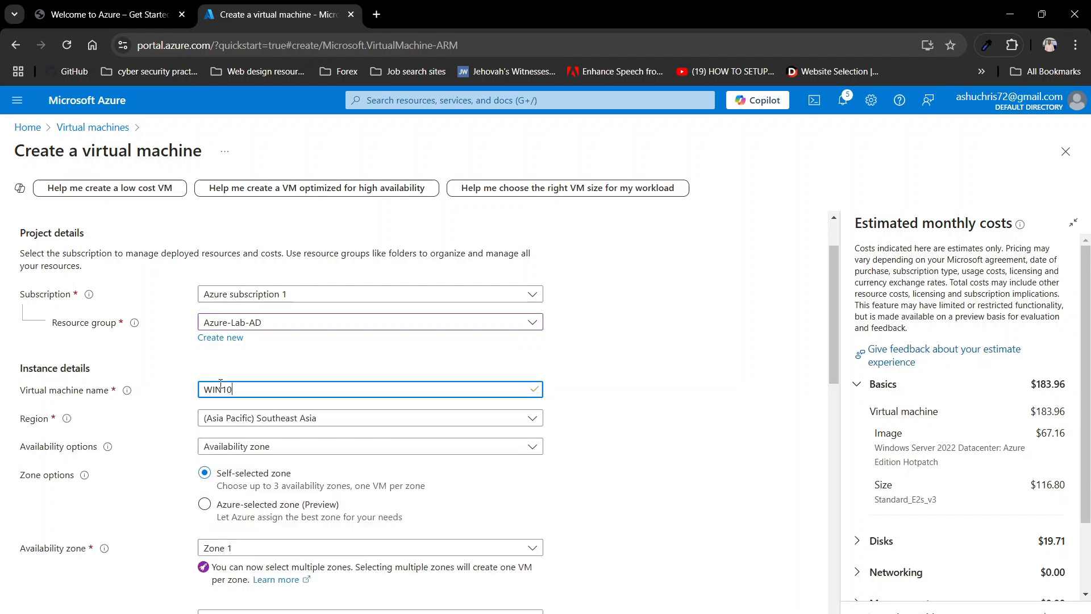
Step: Keep region Southeast Asia and choose image Windows 10 Pro, version 22H2 - x64 Gen2
click(287, 433)
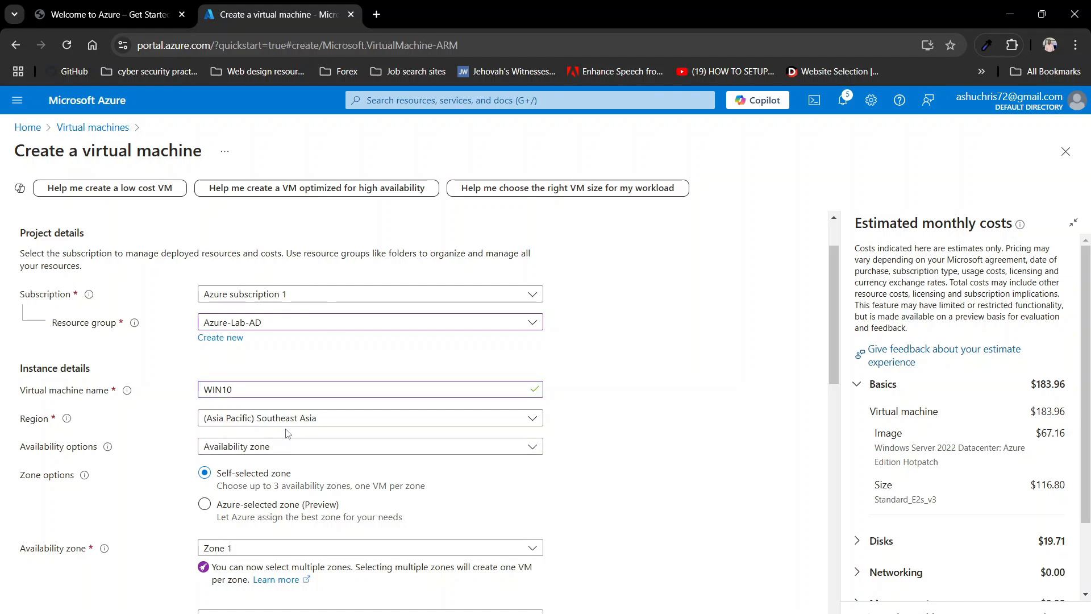
click(287, 422)
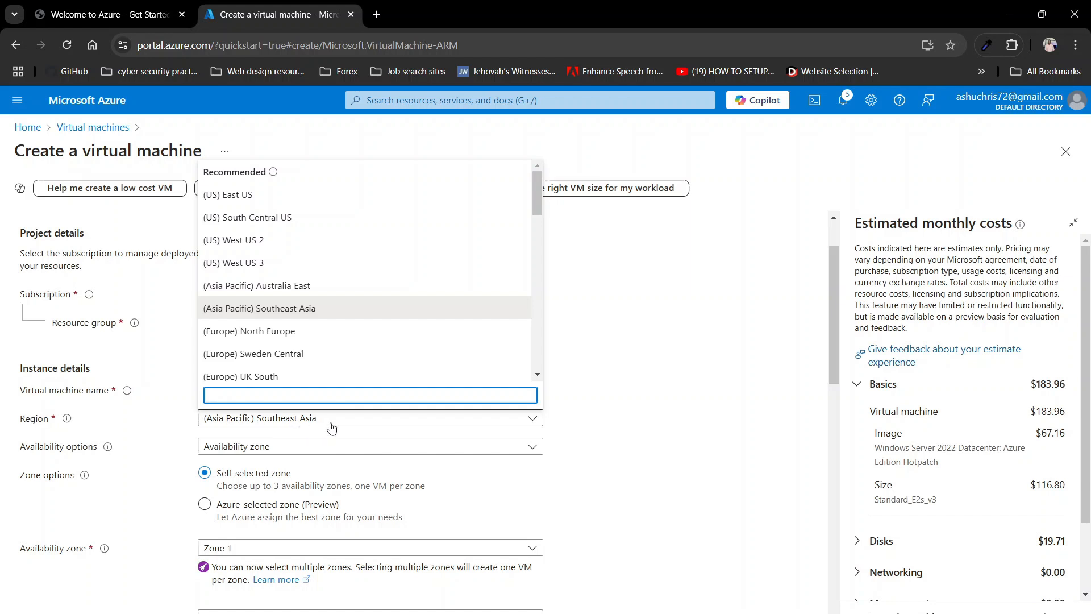
click(597, 478)
scroll(596, 478, down, 2)
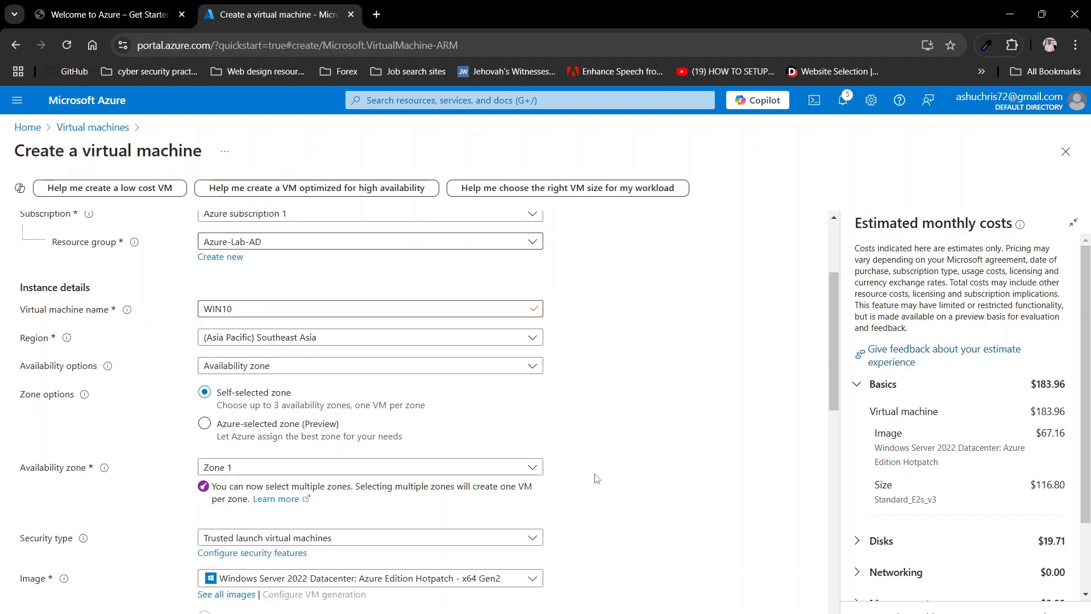
scroll(213, 278, down, 2)
scroll(309, 393, down, 3)
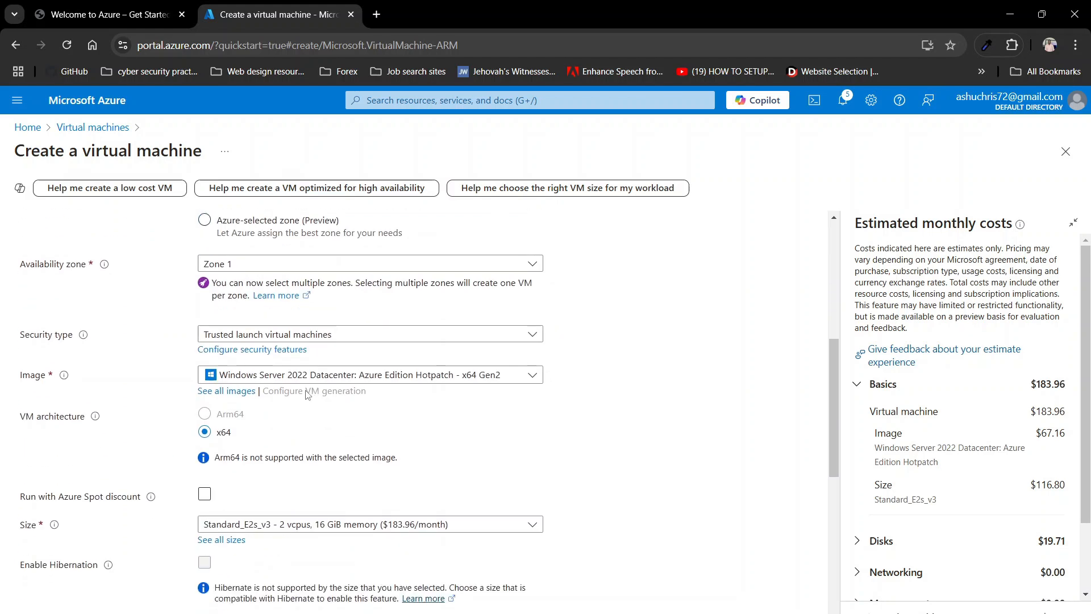
click(255, 379)
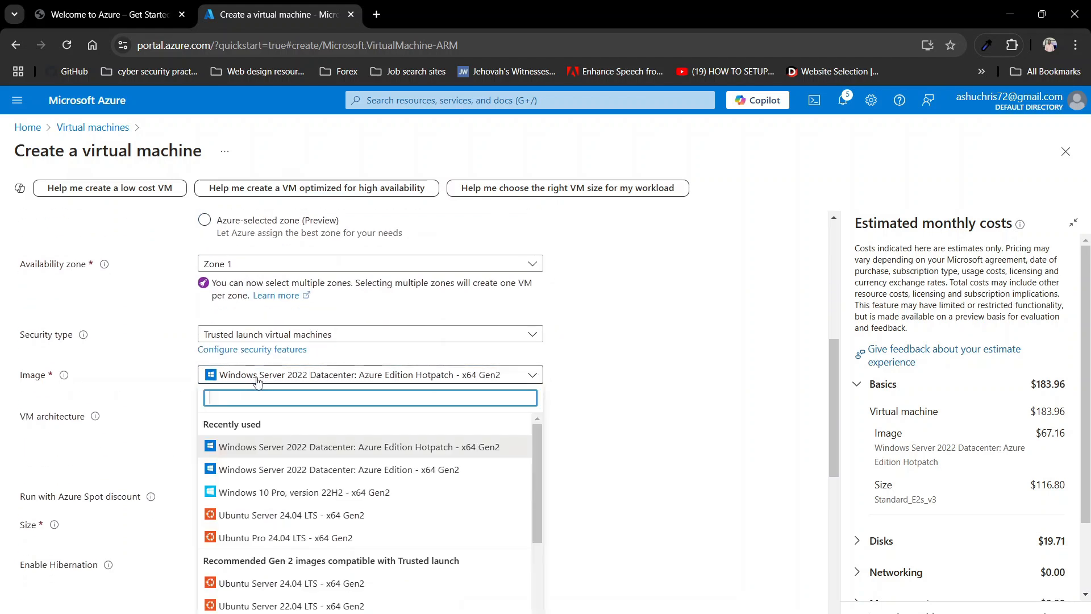
click(267, 493)
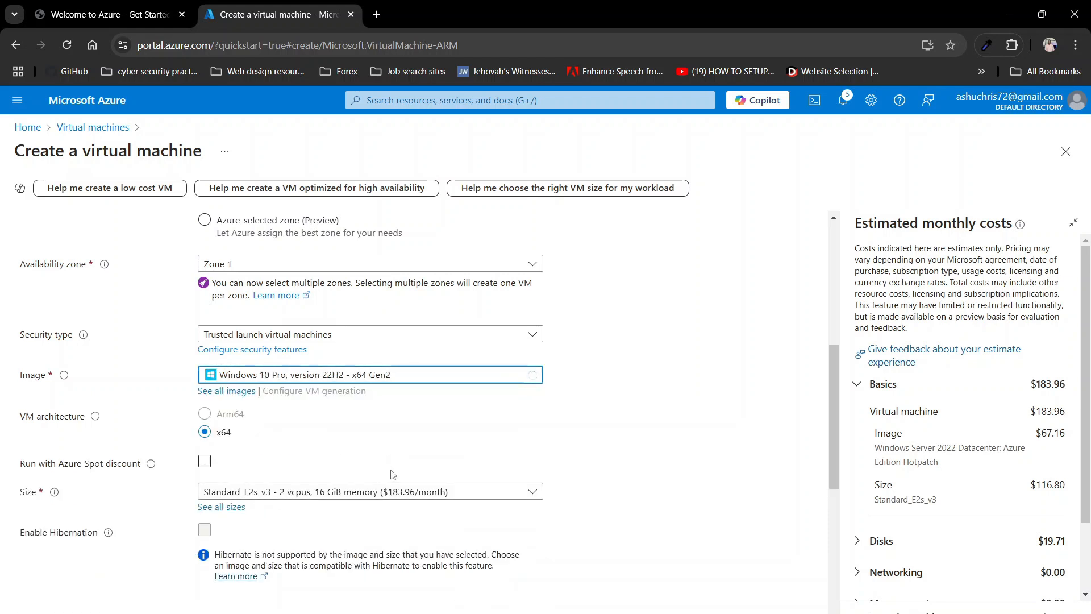
Step: Leave Azure Spot discount off and keep VM size Standard_E2s_v3
scroll(392, 473, down, 1)
click(363, 425)
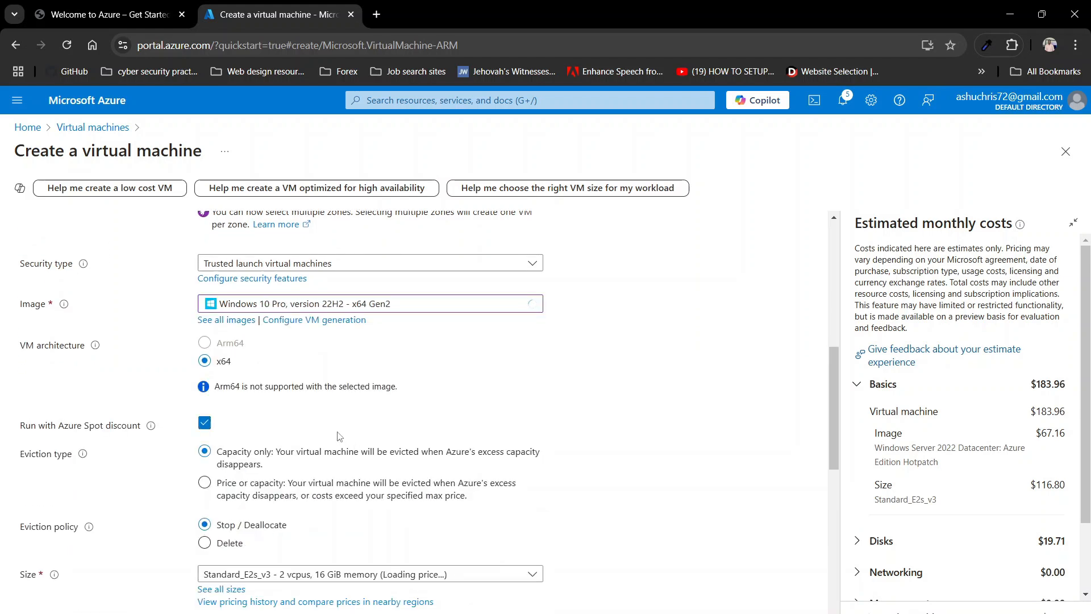
click(205, 423)
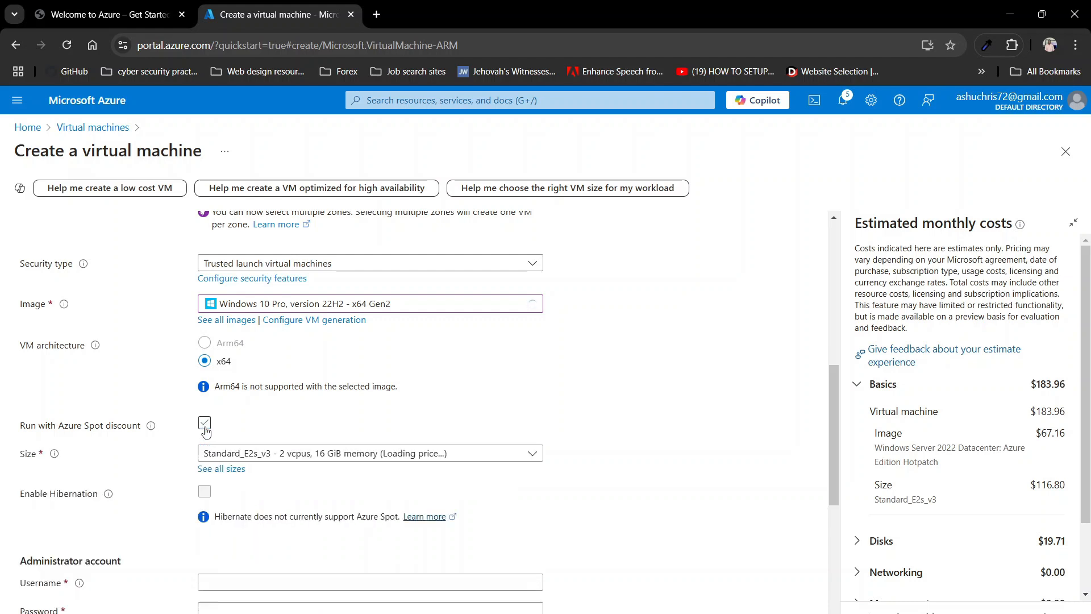
click(236, 455)
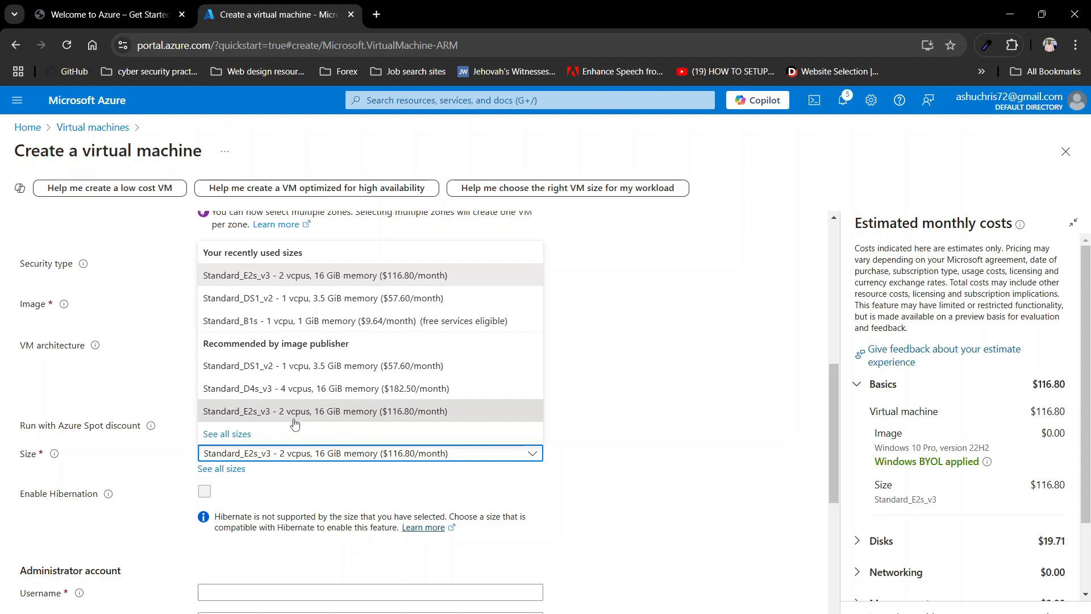
click(611, 437)
Step: Enter the administrator username and password, confirm the password, and tick the Windows 10/11 licence confirmation
scroll(609, 435, down, 2)
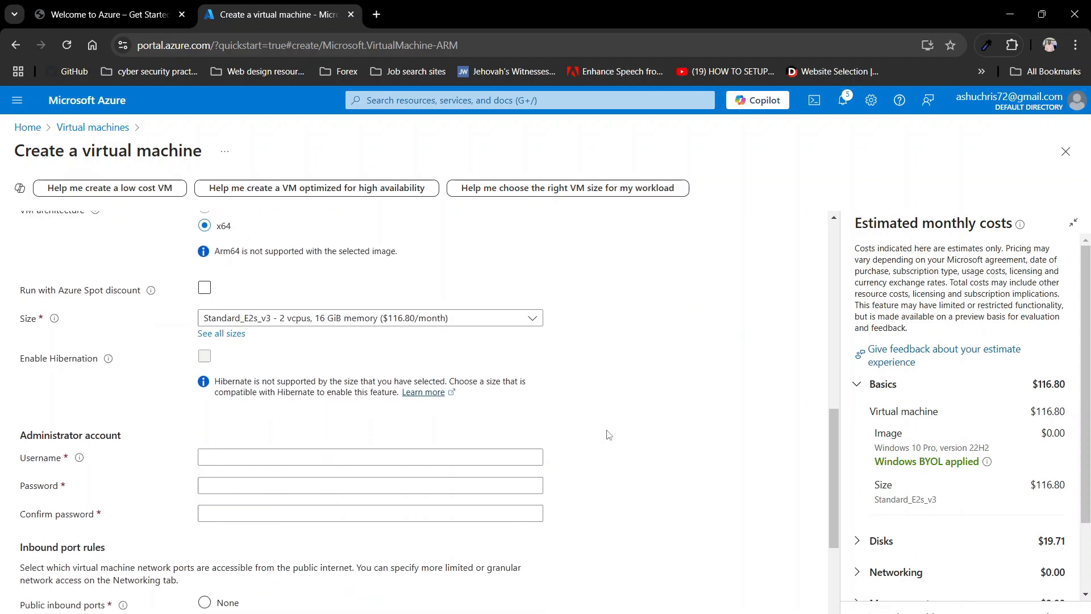
scroll(609, 434, down, 2)
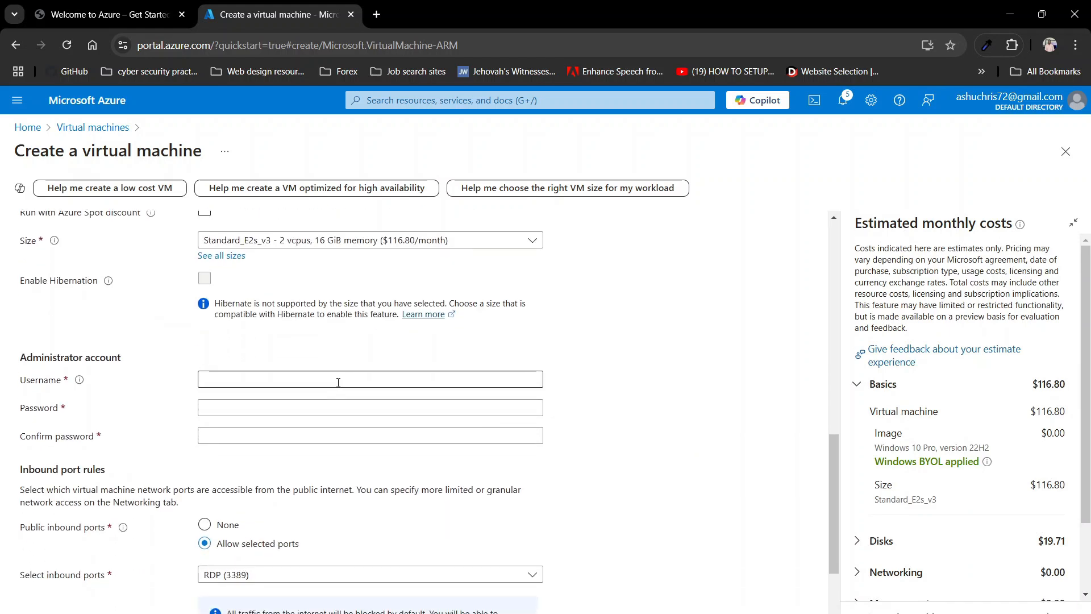
click(338, 382)
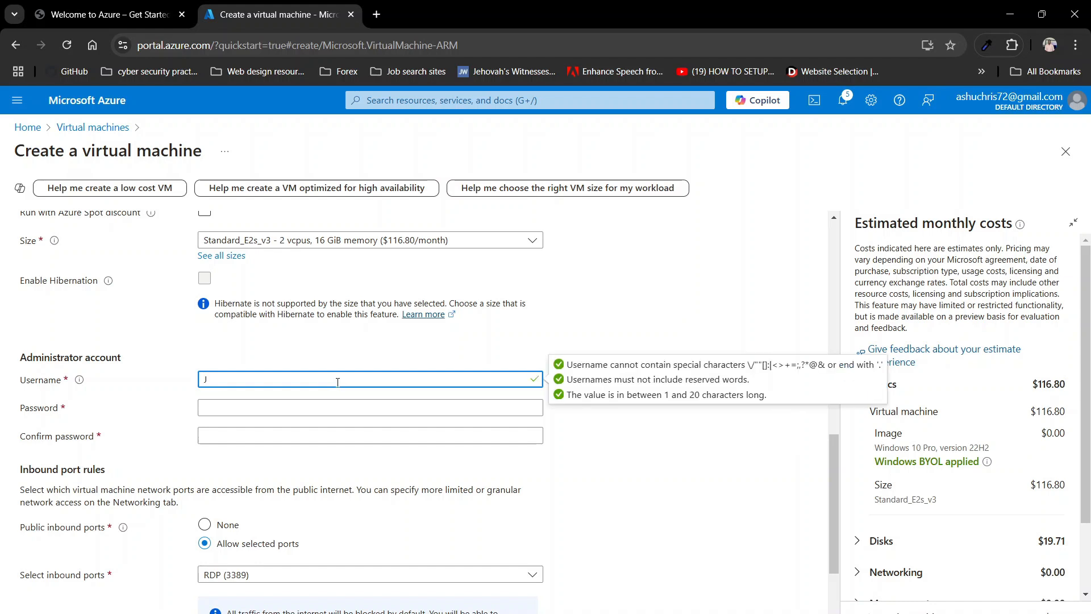
click(292, 409)
text(•)
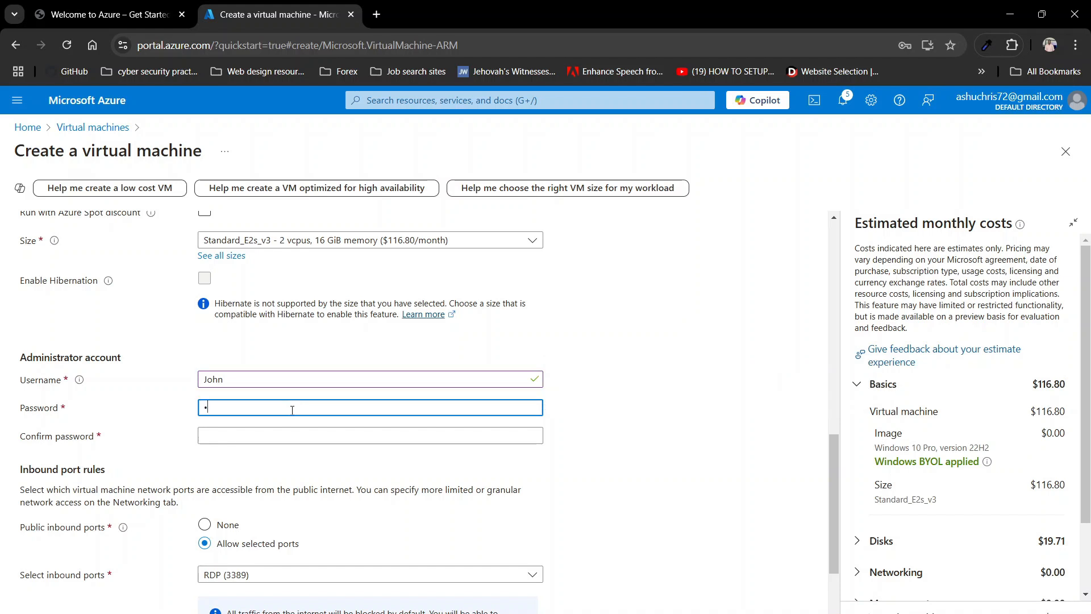
text(••••••••••)
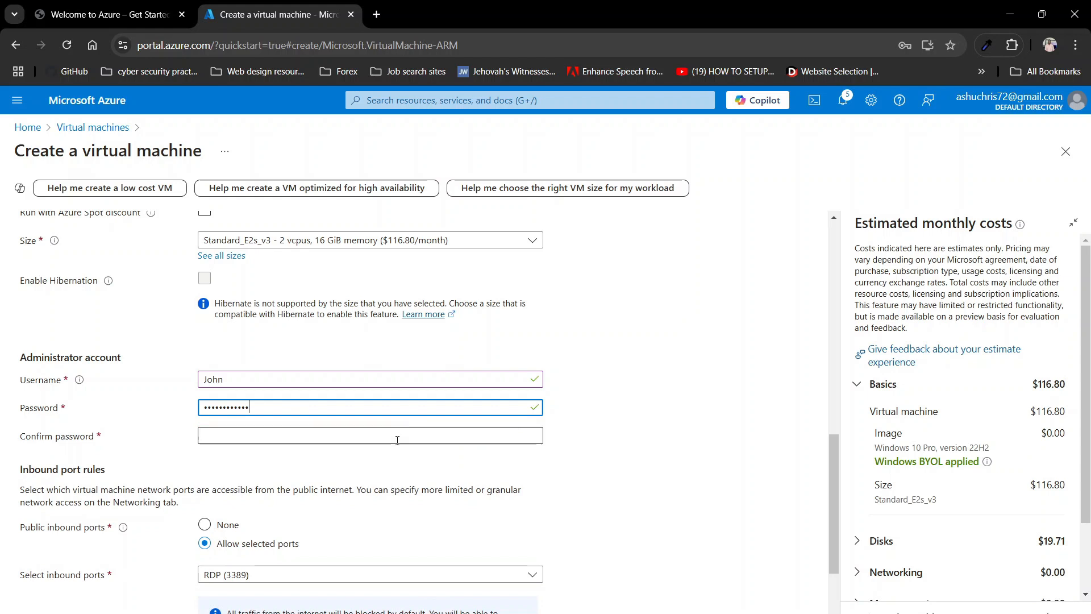
click(397, 439)
text(••••••••)
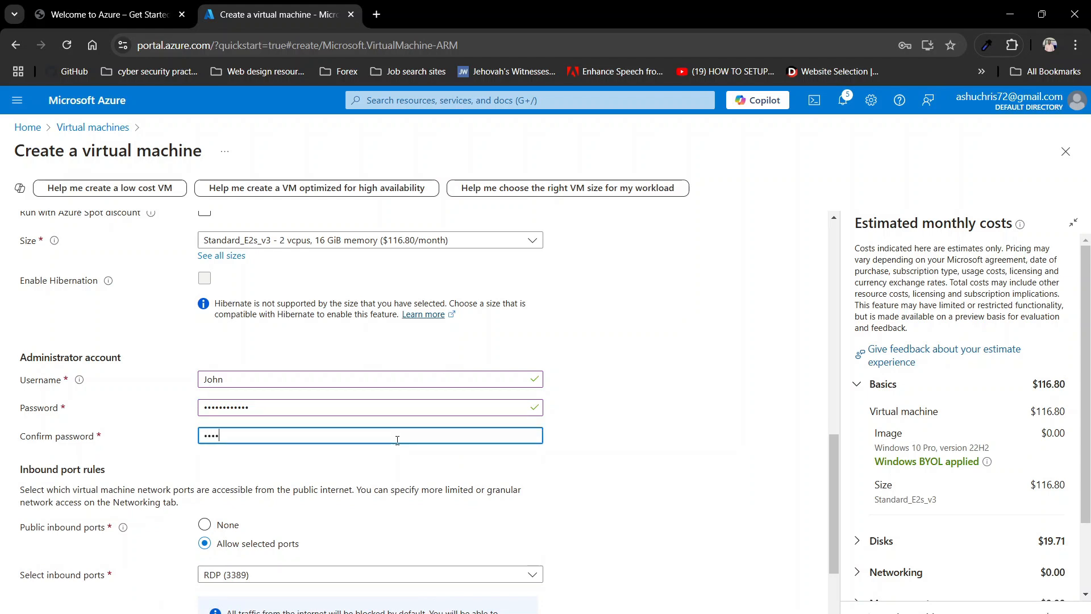
text(••••)
click(446, 458)
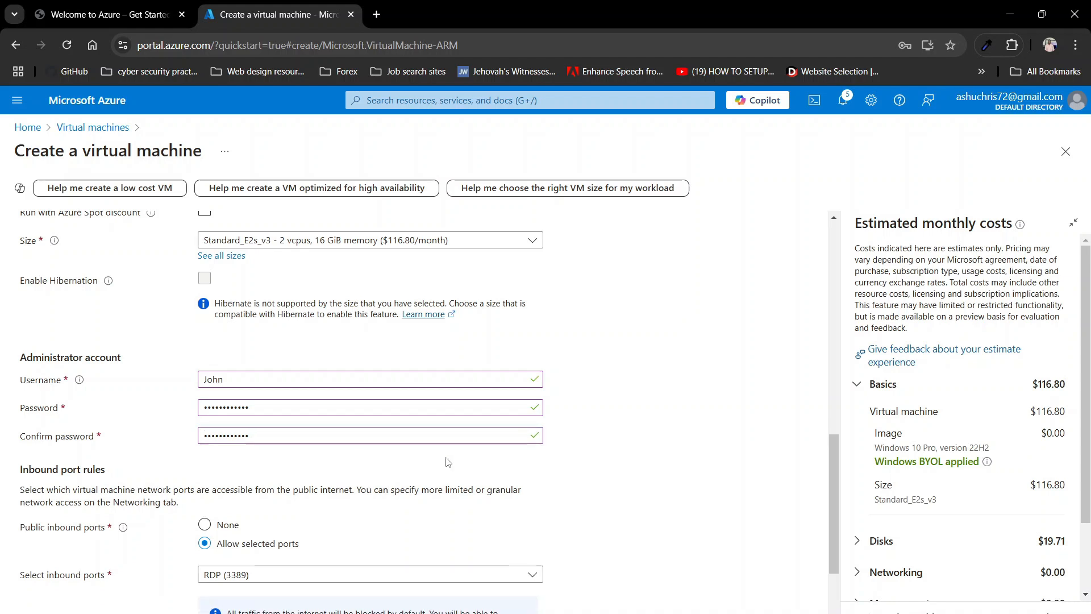
scroll(446, 462, down, 3)
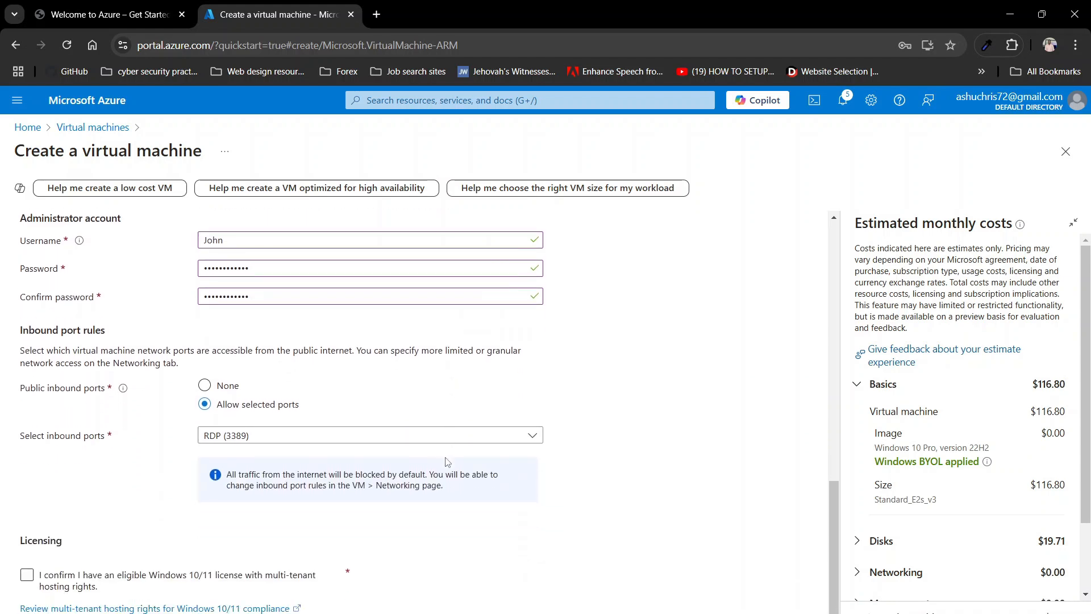
click(27, 580)
Step: On Networking, attach WIN10 to AD-Server-vnet with default subnet 10.0.0.0/24 and RDP 3389 allowed
click(148, 612)
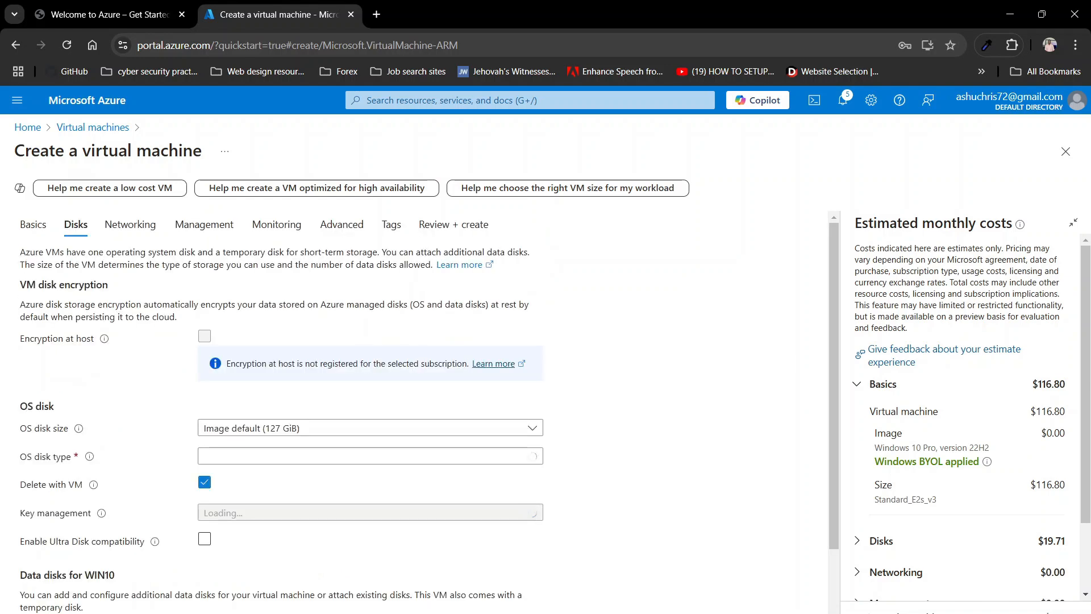
click(138, 225)
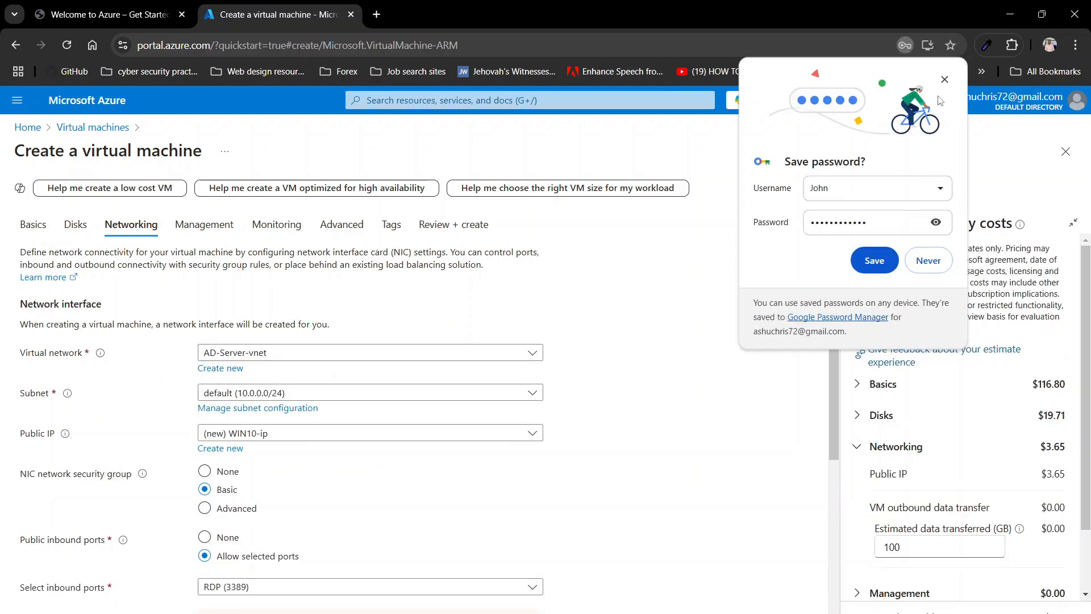
click(945, 80)
click(267, 353)
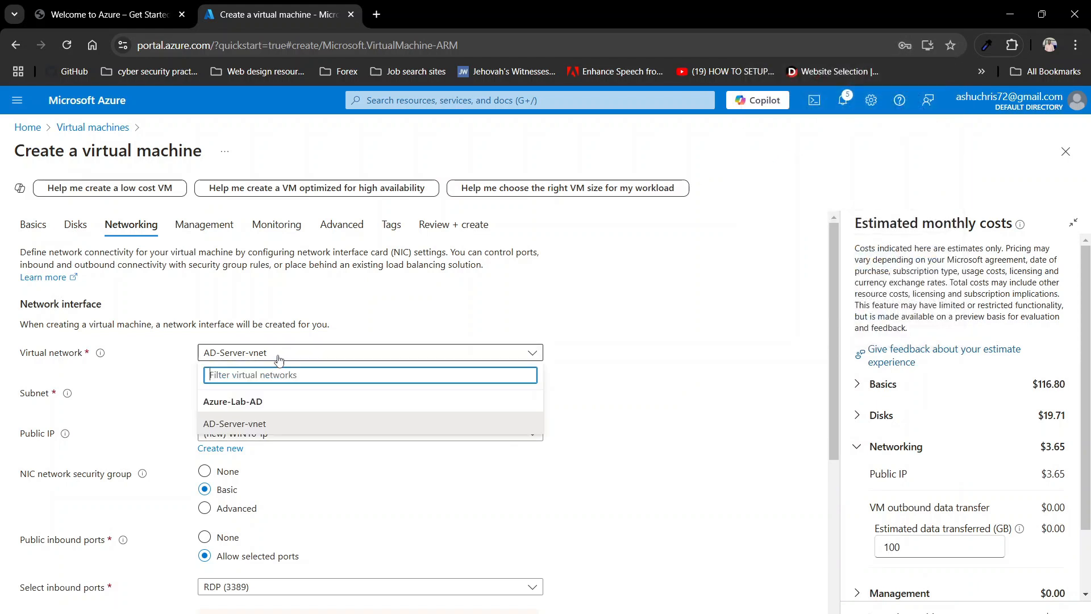
click(252, 431)
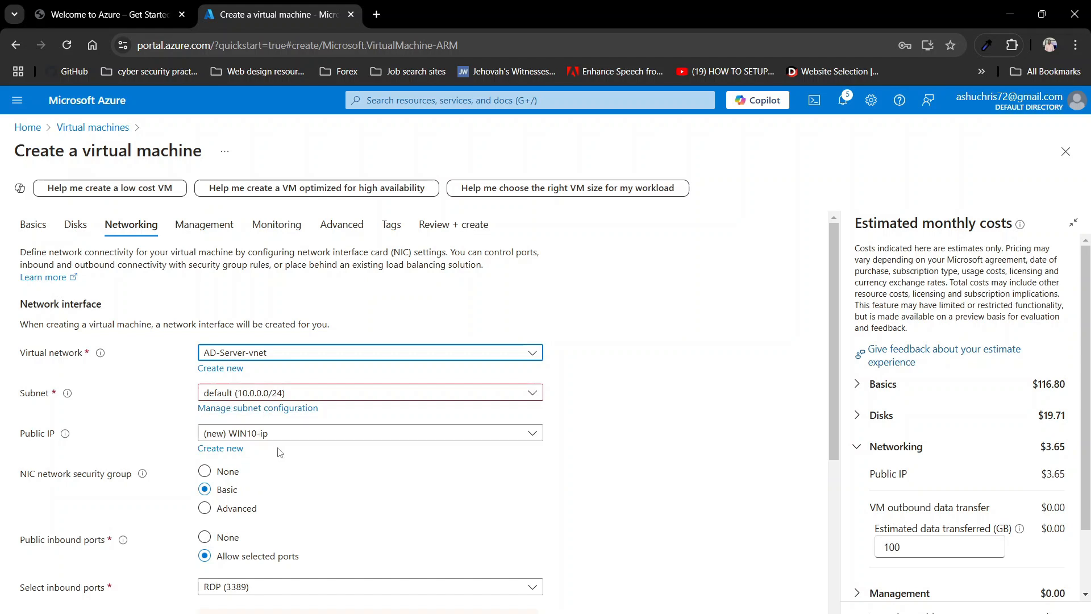
scroll(293, 453, down, 5)
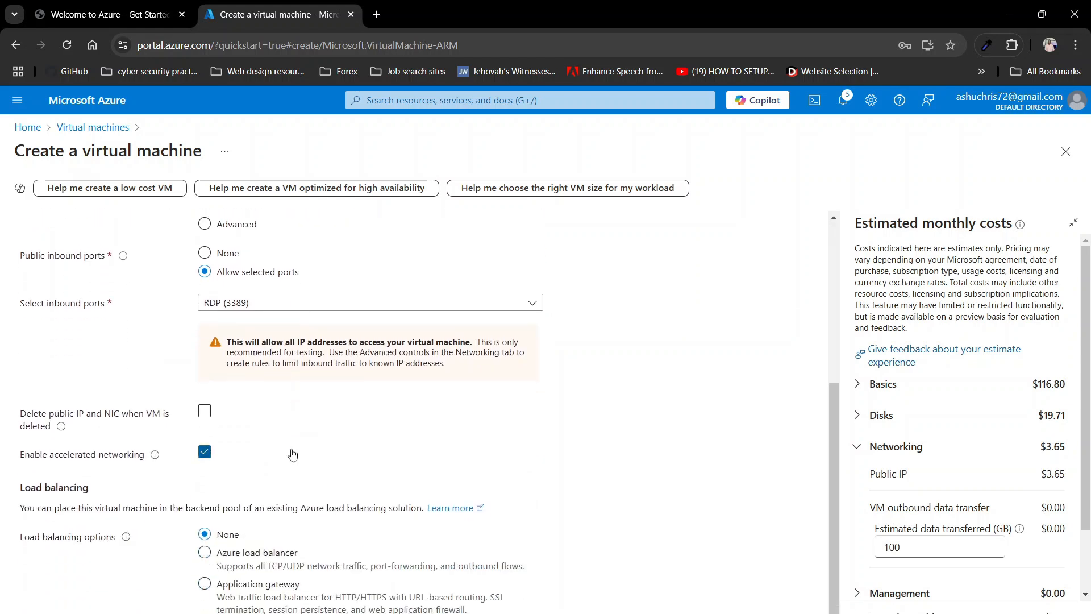
scroll(293, 452, up, 5)
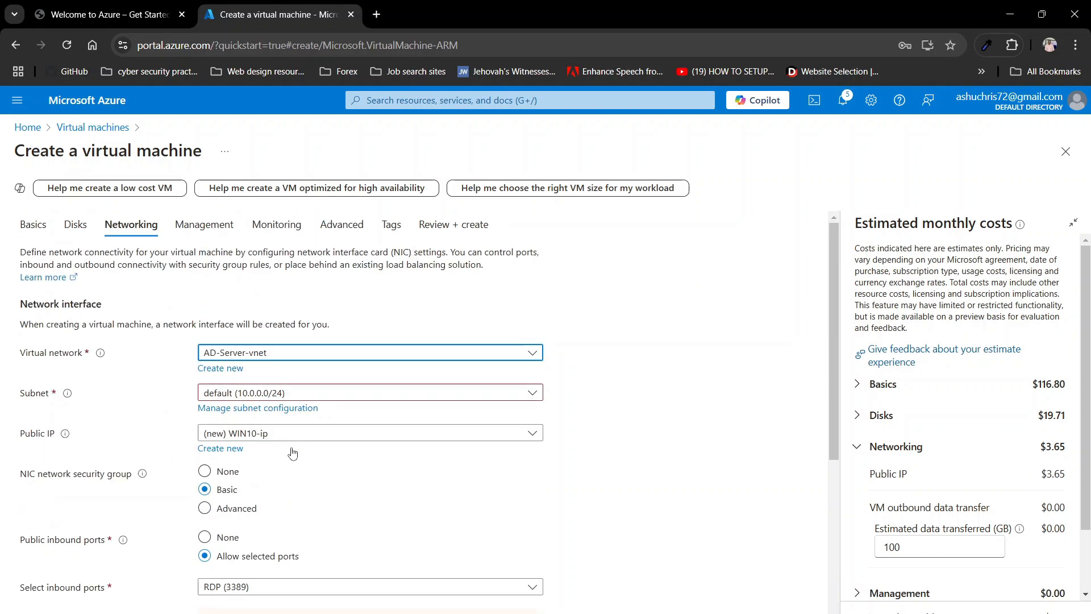
scroll(293, 452, down, 5)
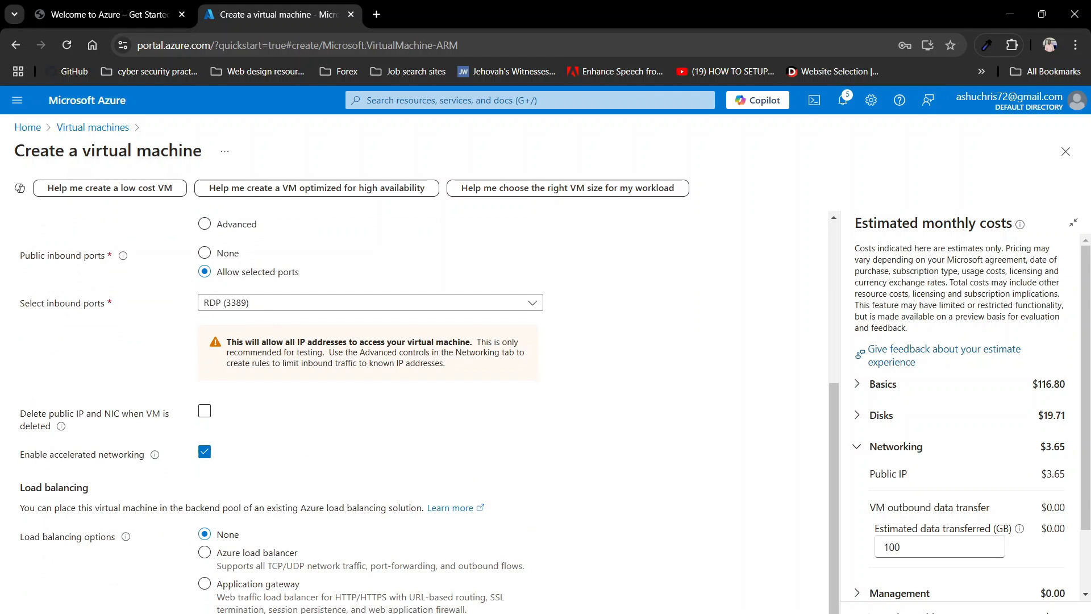
Step: Pass validation for the WIN10 VM at 0.1600 USD/hr and create it
click(227, 612)
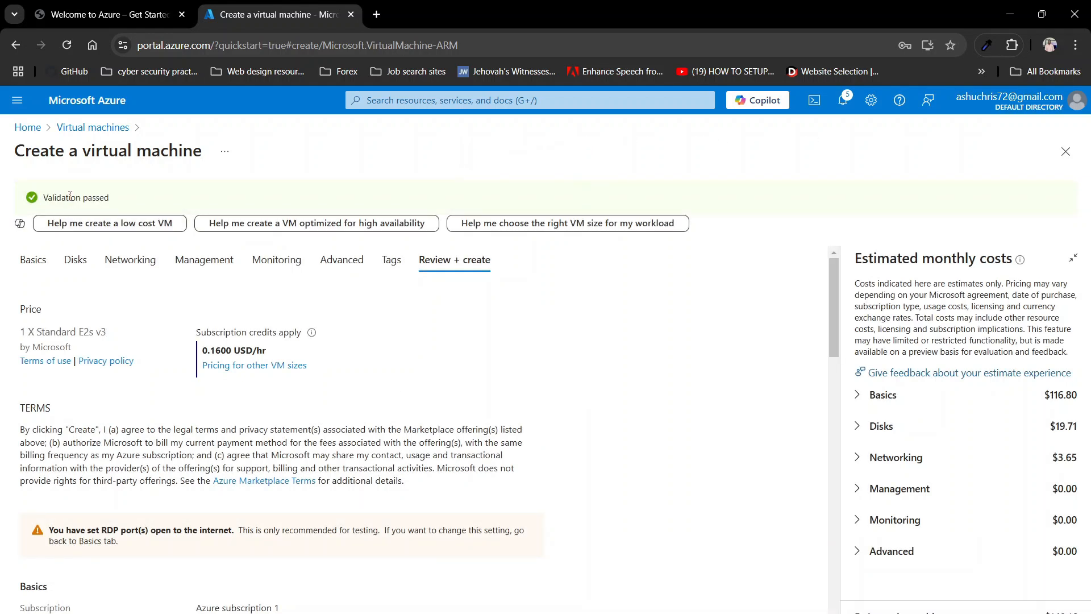
click(272, 613)
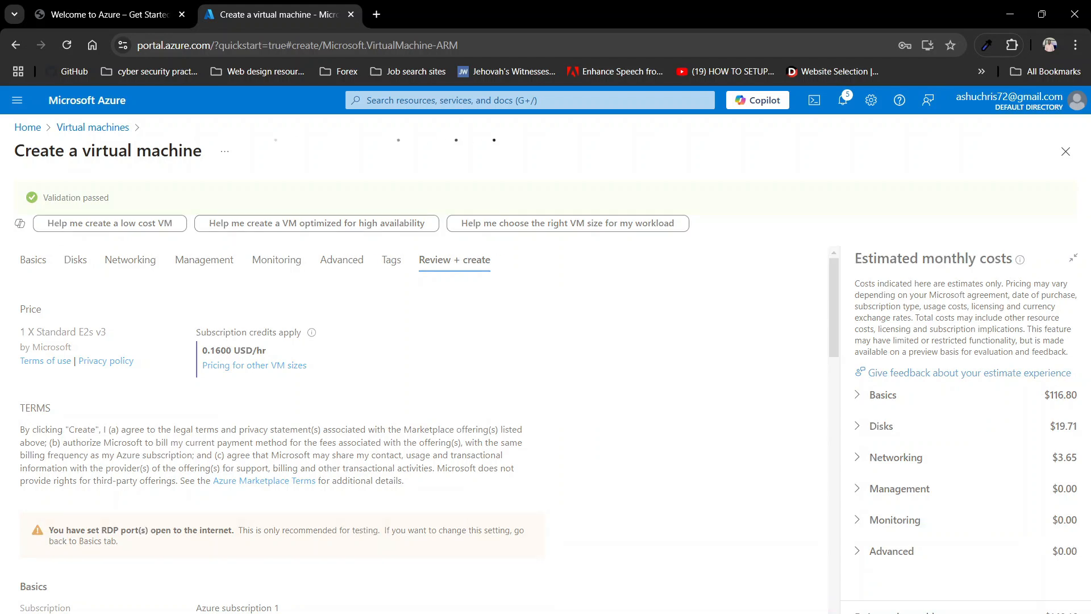
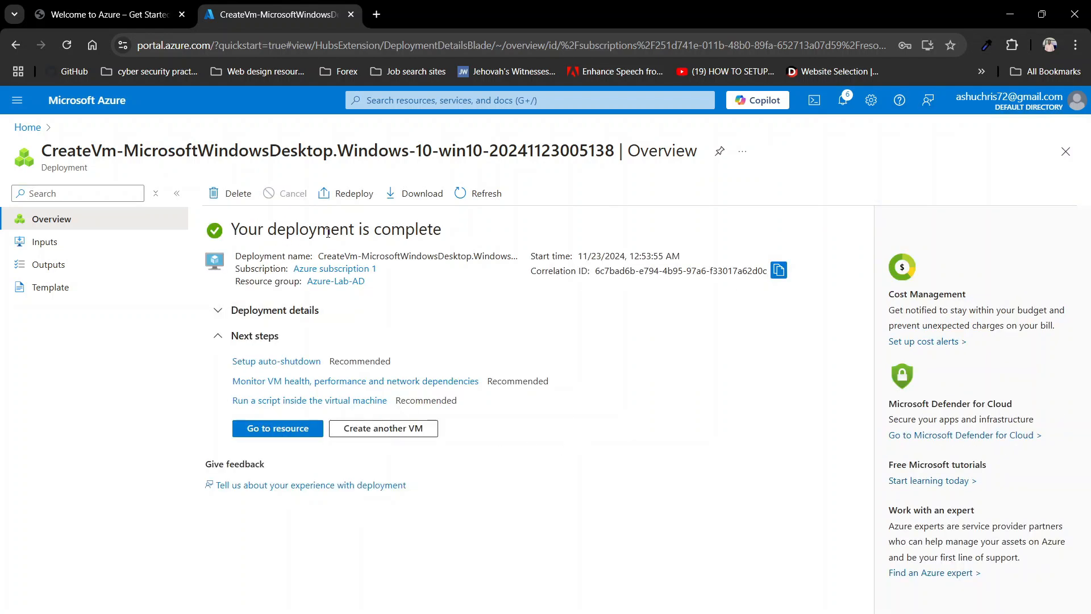
Step: Open the Virtual machines list and select WIN10's public IP 172.188.88.18
click(418, 101)
click(392, 332)
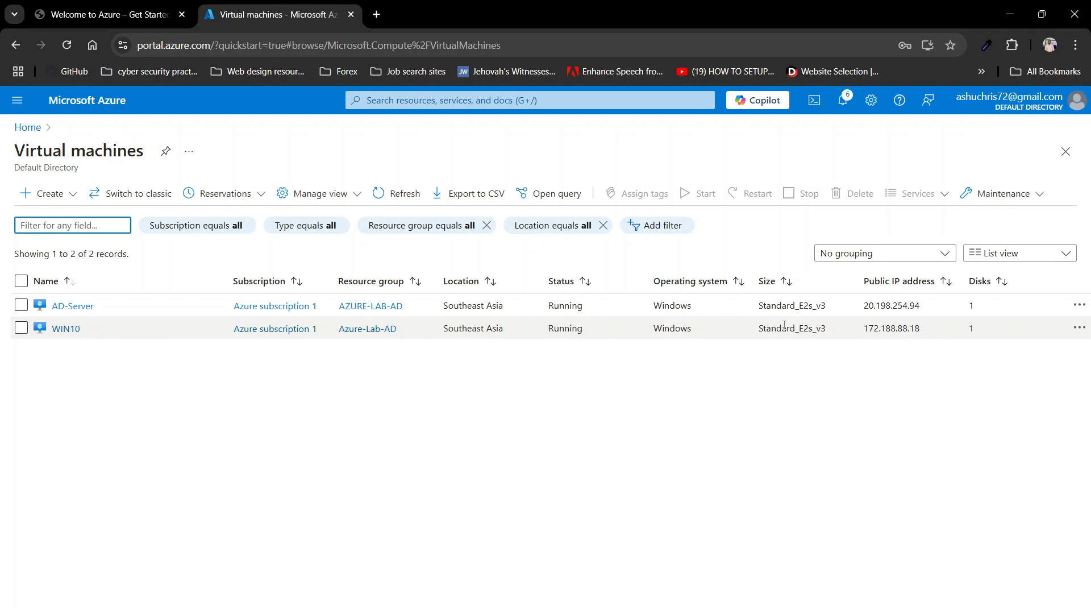
drag(919, 329, 867, 335)
key(ctrl+c)
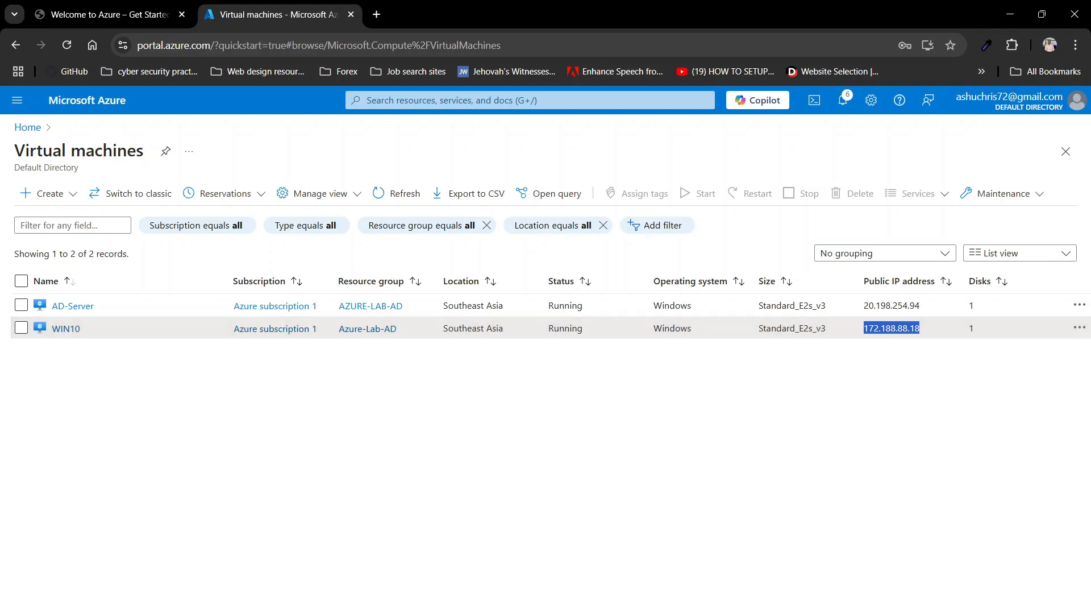
Step: Bring up the existing server remote session from the taskbar, then minimise it again
click(705, 613)
click(705, 613)
click(733, 613)
click(733, 613)
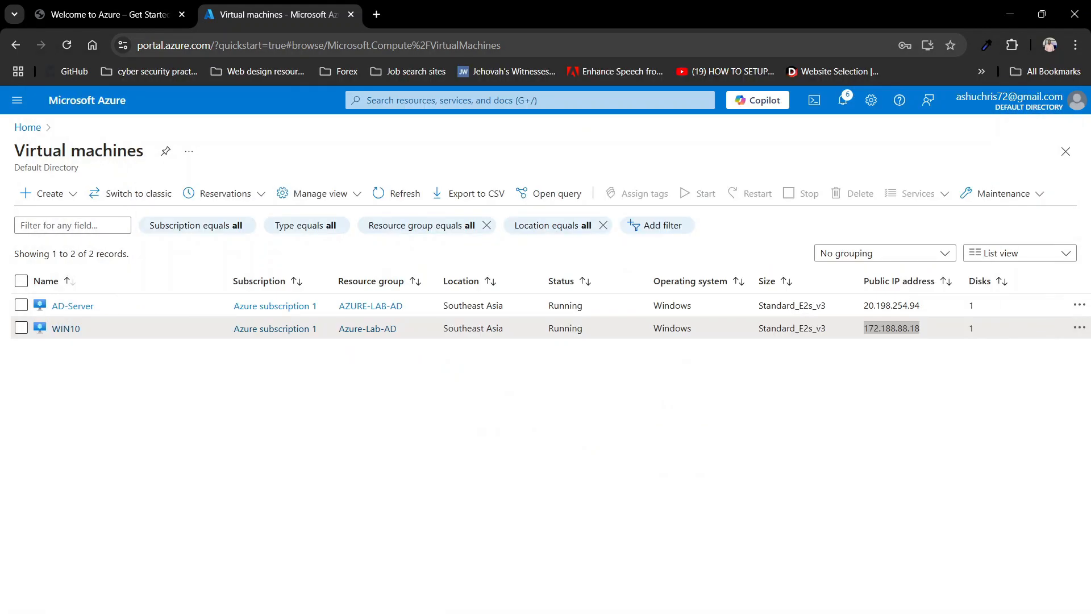
Step: Start a new Remote Desktop connection to 172.188.88.18 from the taskbar jump list
right_click(733, 613)
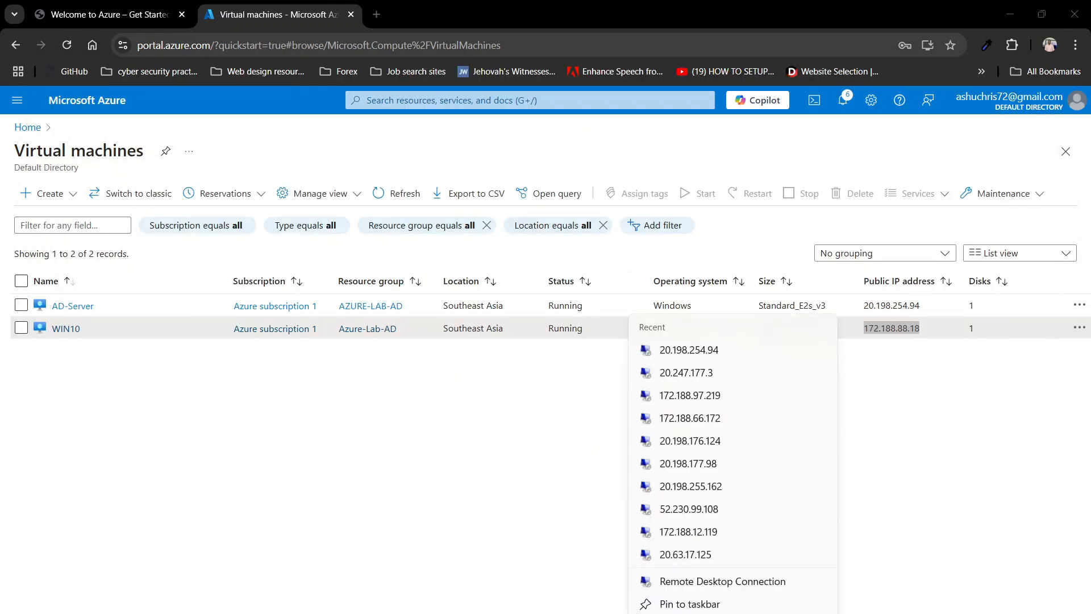
click(738, 581)
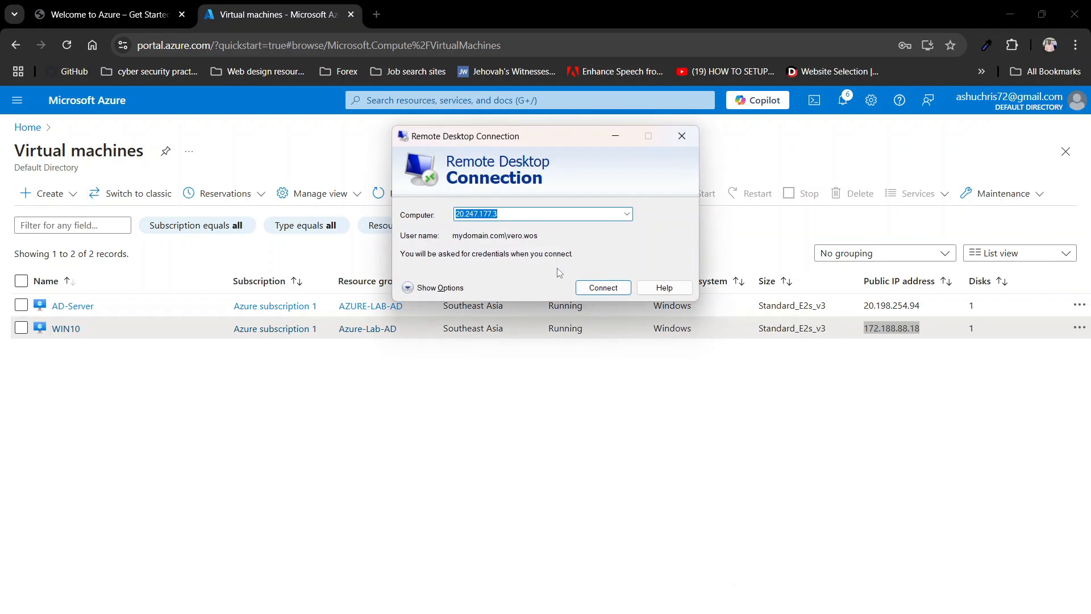
key(BackSpace)
key(ctrl+v)
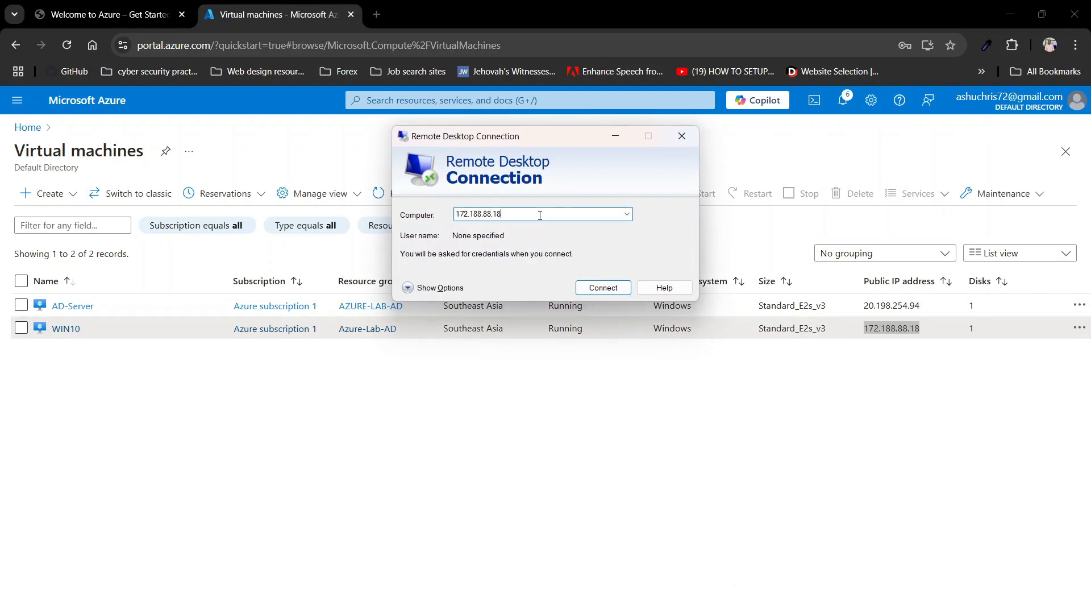
click(588, 287)
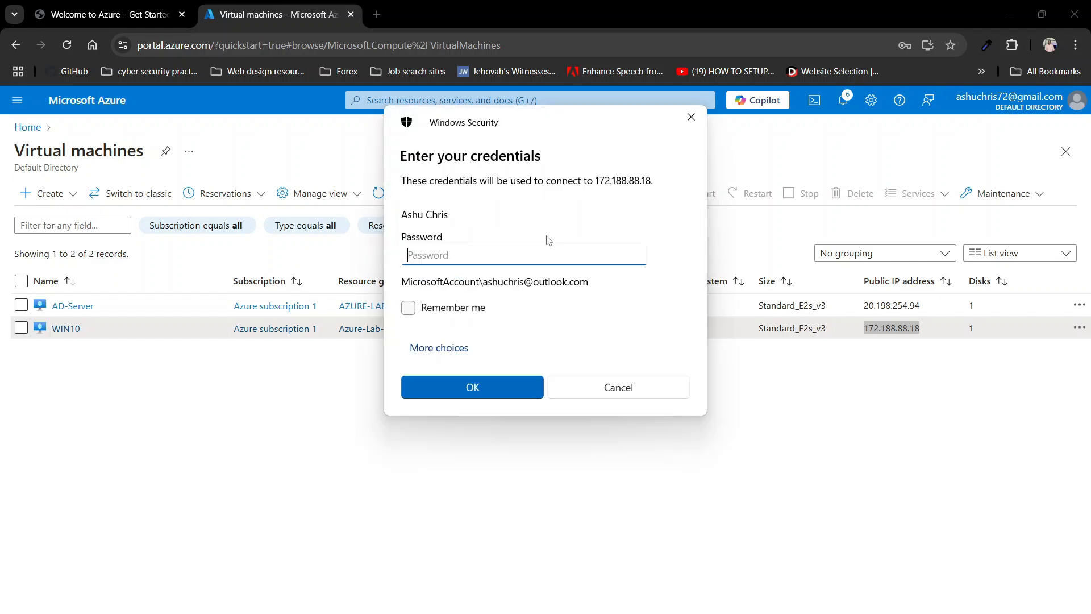
Step: Sign in with a different account's username and password and accept the untrusted certificate
click(439, 349)
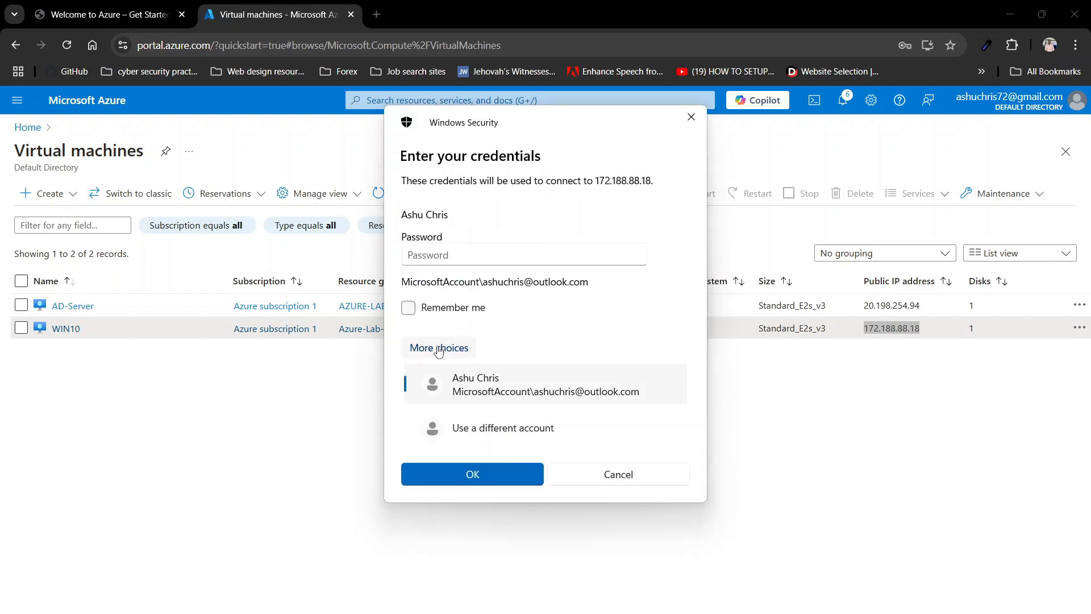
click(465, 432)
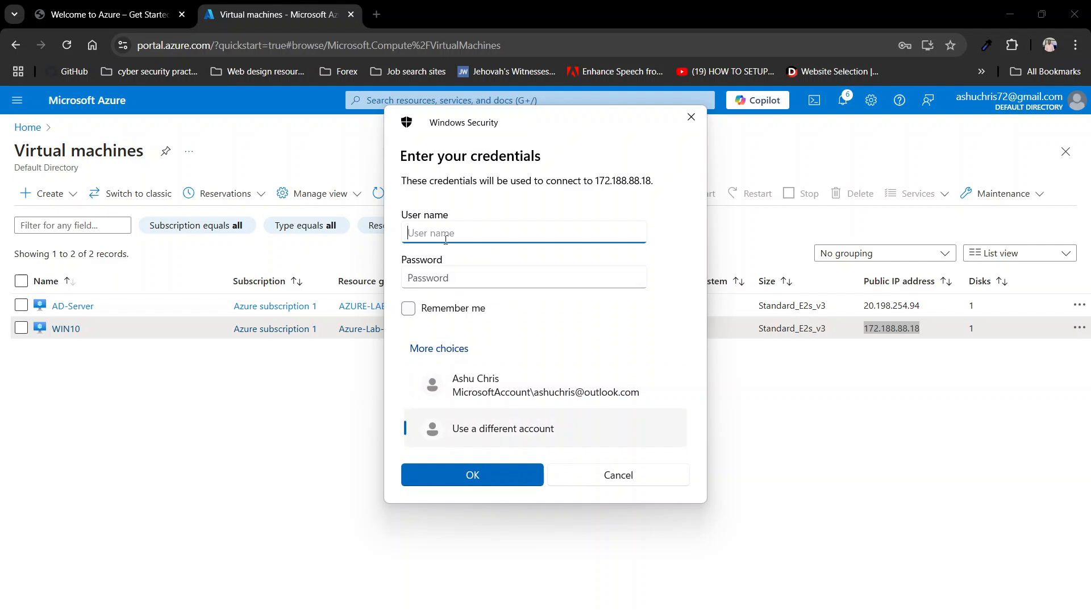
text(John)
click(475, 276)
text(*)
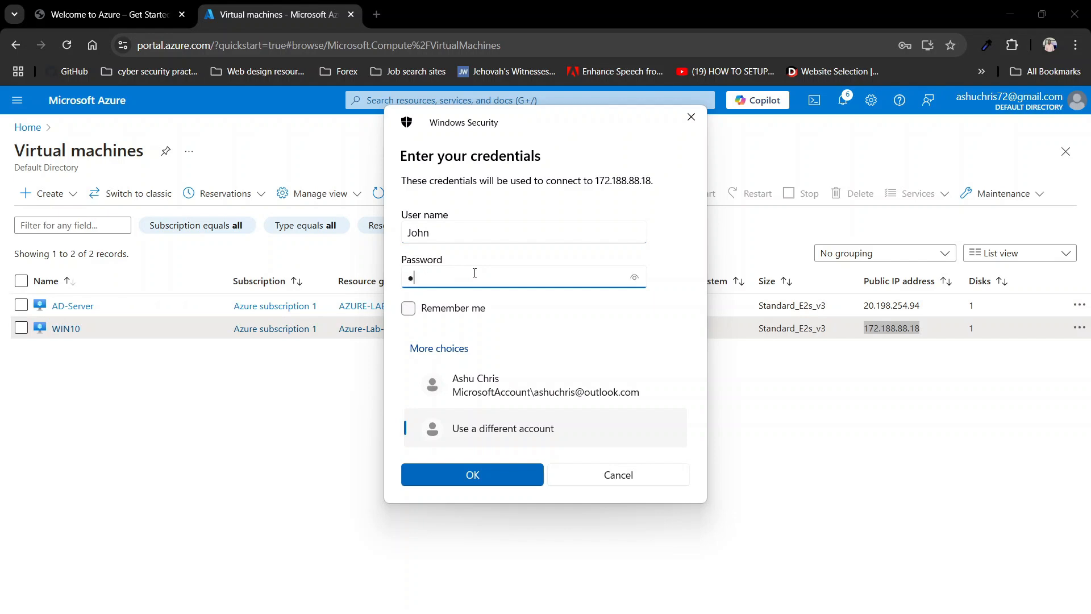
text(*******)
key(Return)
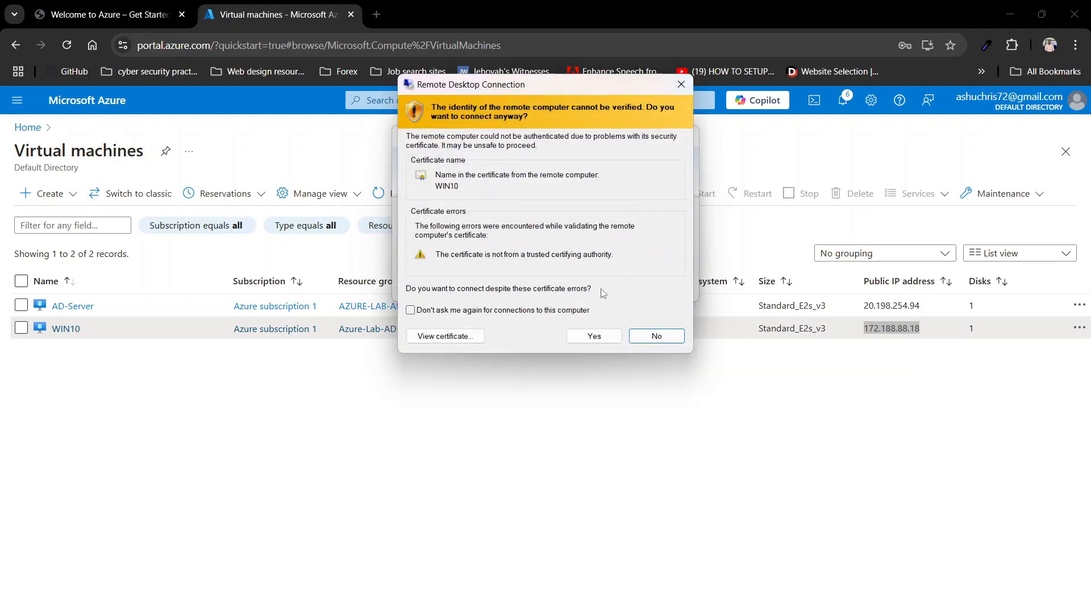
click(596, 333)
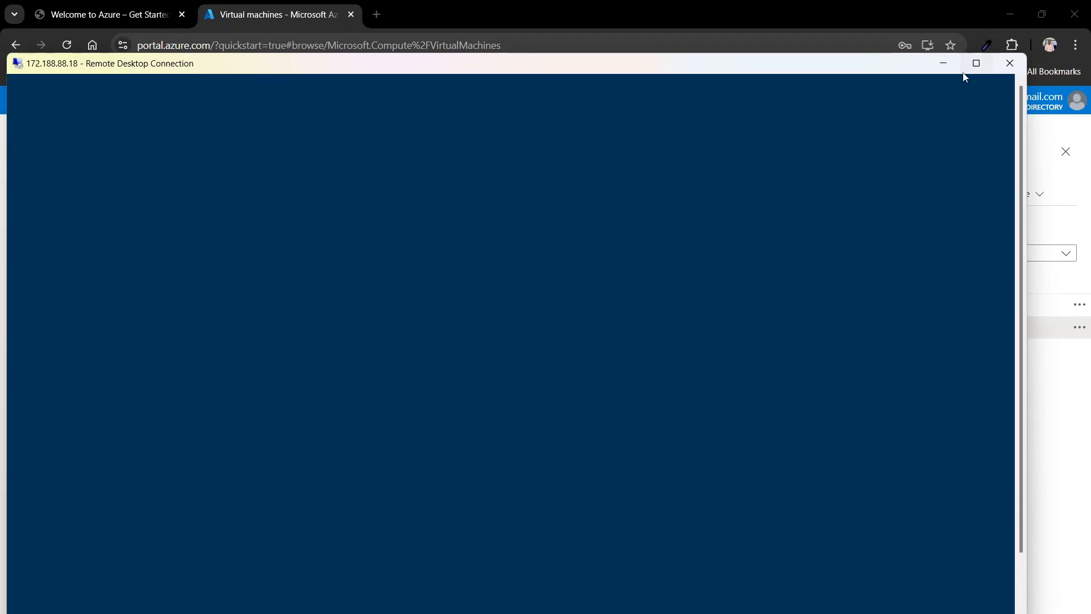
Step: Maximise the session, set Location, Tailored experiences, Advertising ID and Inking & typing to No, and accept
click(975, 65)
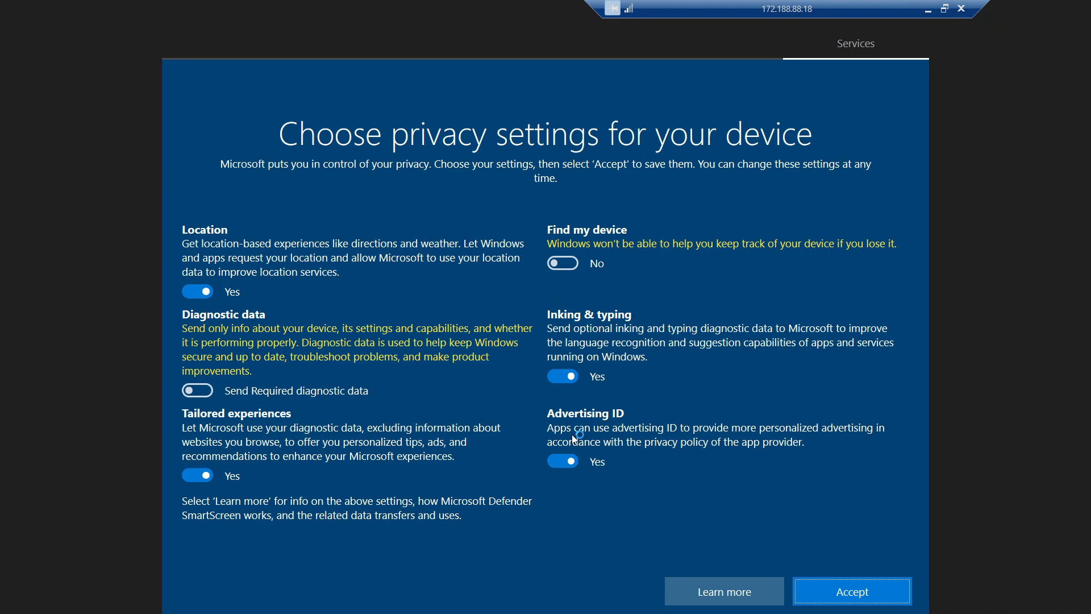
click(205, 290)
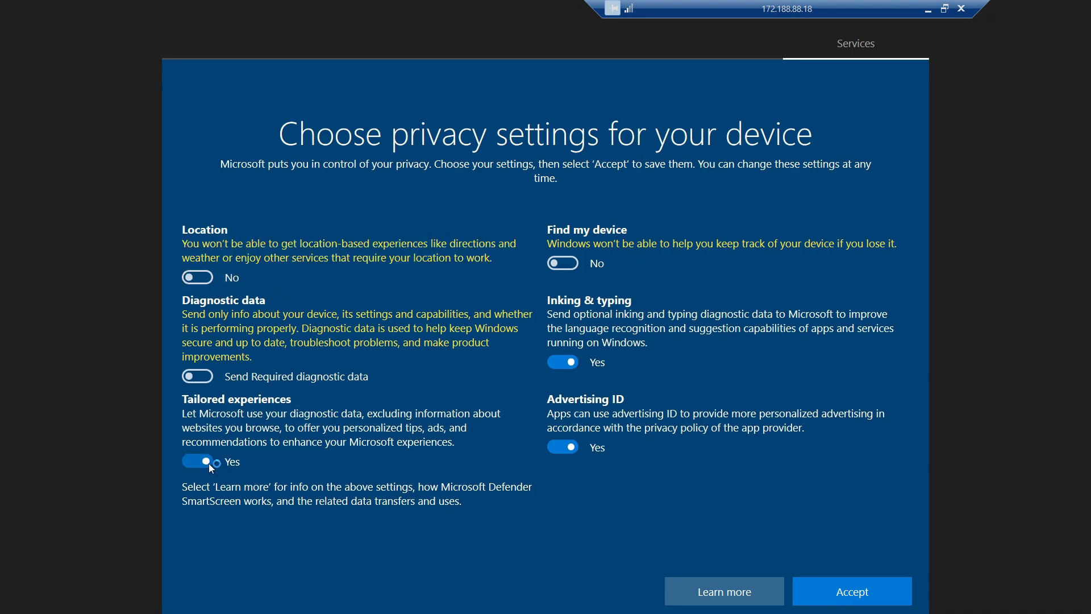
click(211, 467)
drag(575, 452, 574, 379)
click(571, 364)
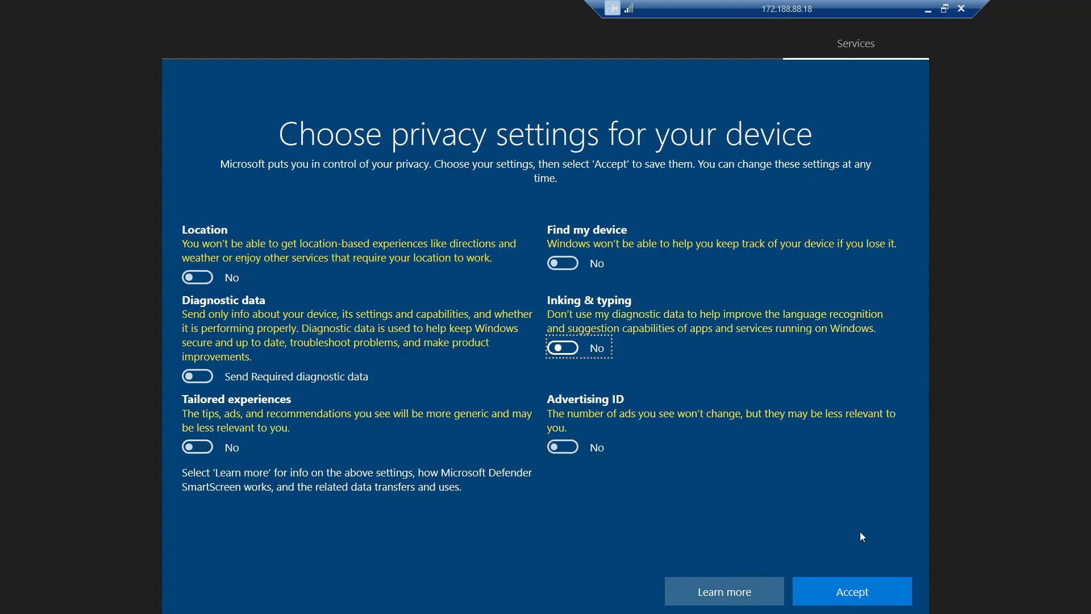
click(842, 593)
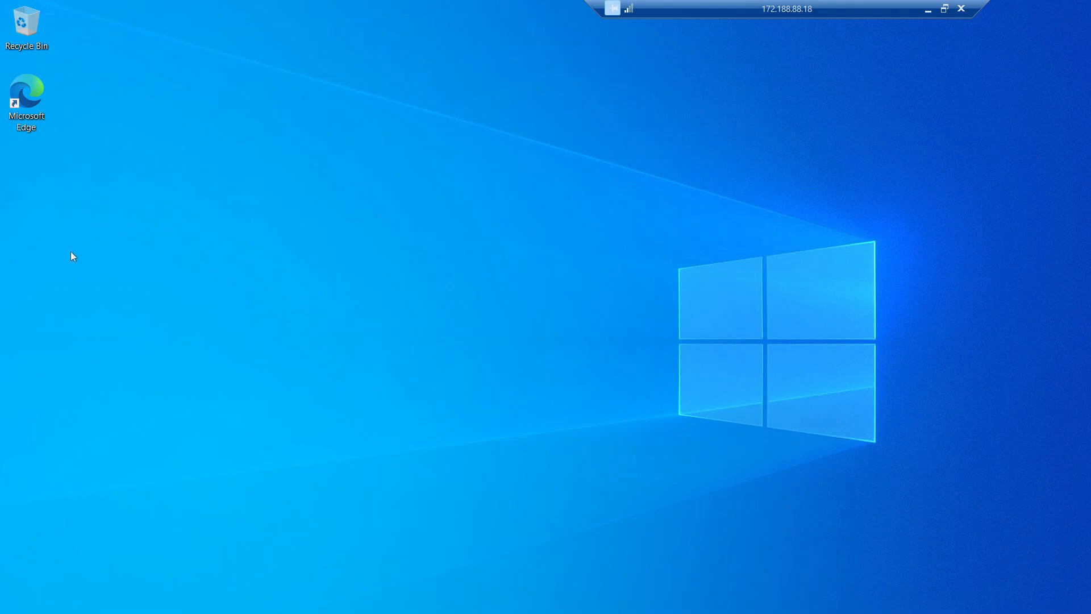
Step: Refresh the desktop and open the System About page via Win+X, dismissing the Edge prompt
right_click(419, 292)
click(440, 337)
key(super+x)
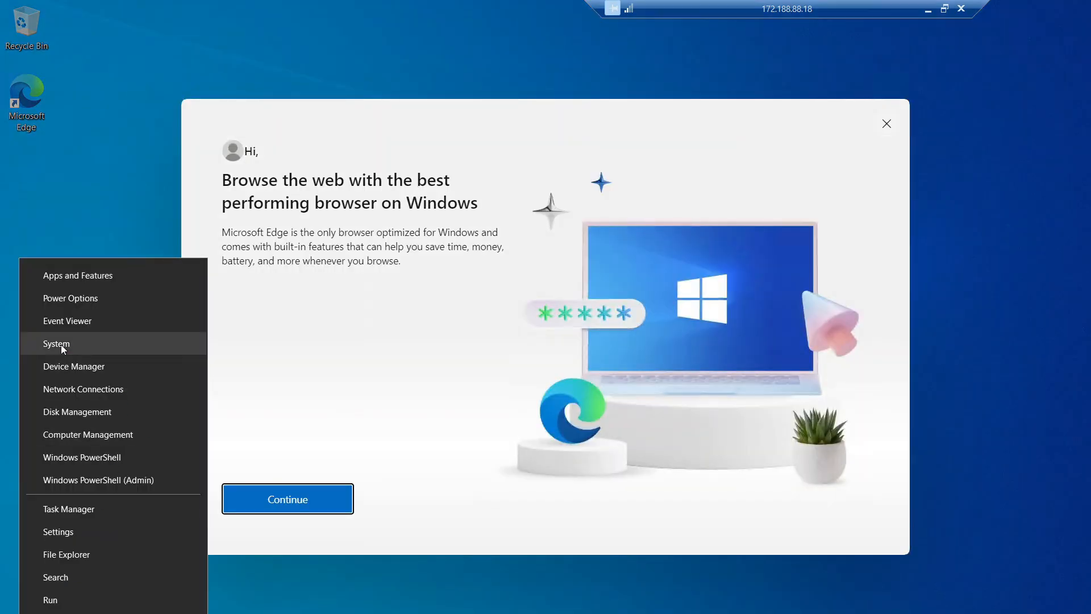
click(60, 345)
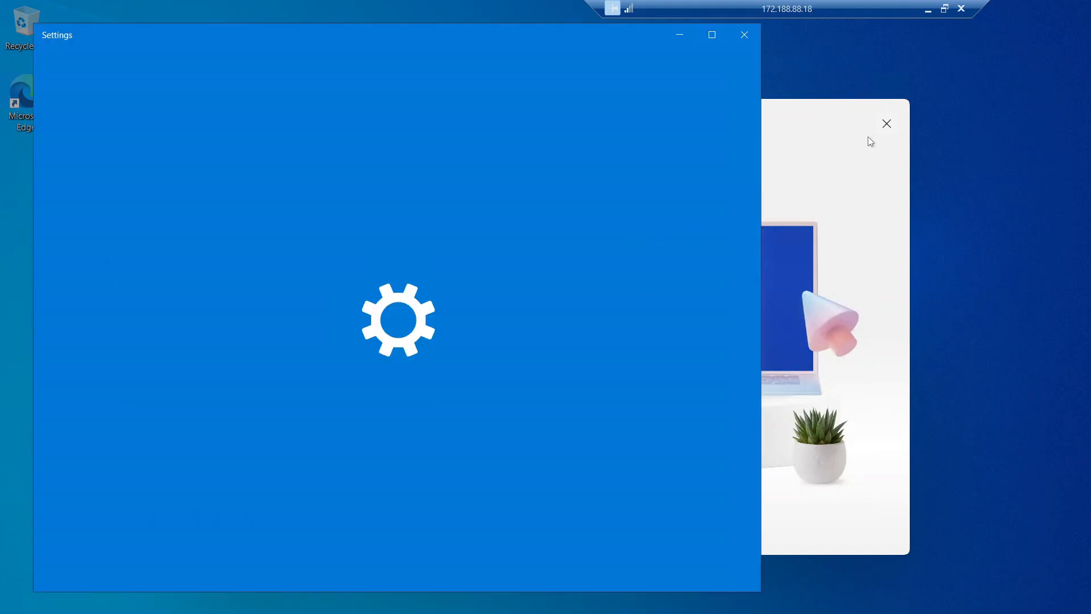
click(886, 124)
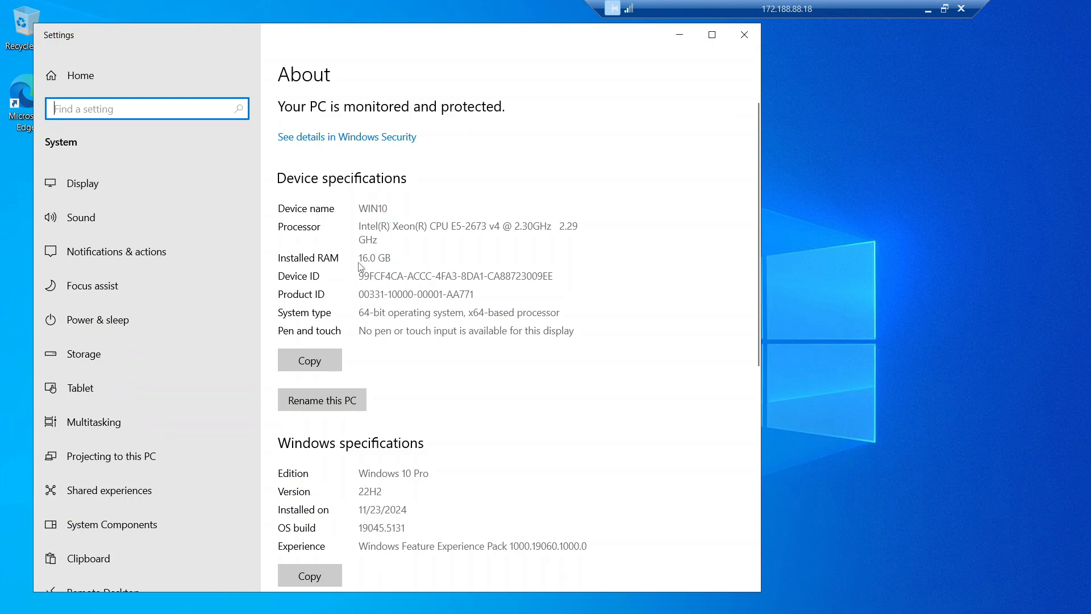
Step: Scroll down the About page to open Rename this PC (advanced)
scroll(372, 318, down, 3)
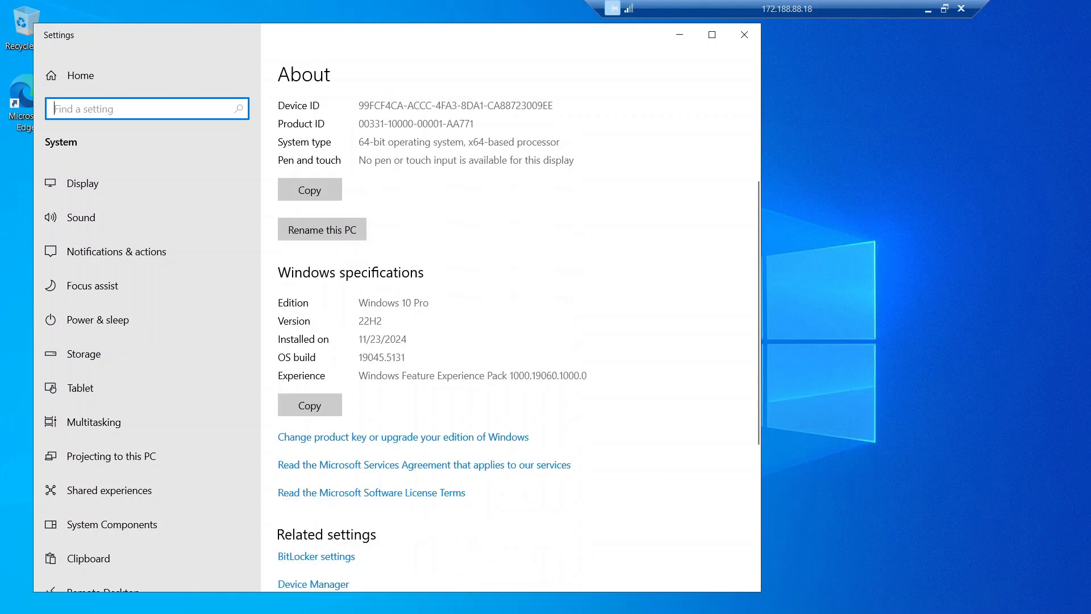
scroll(367, 318, down, 4)
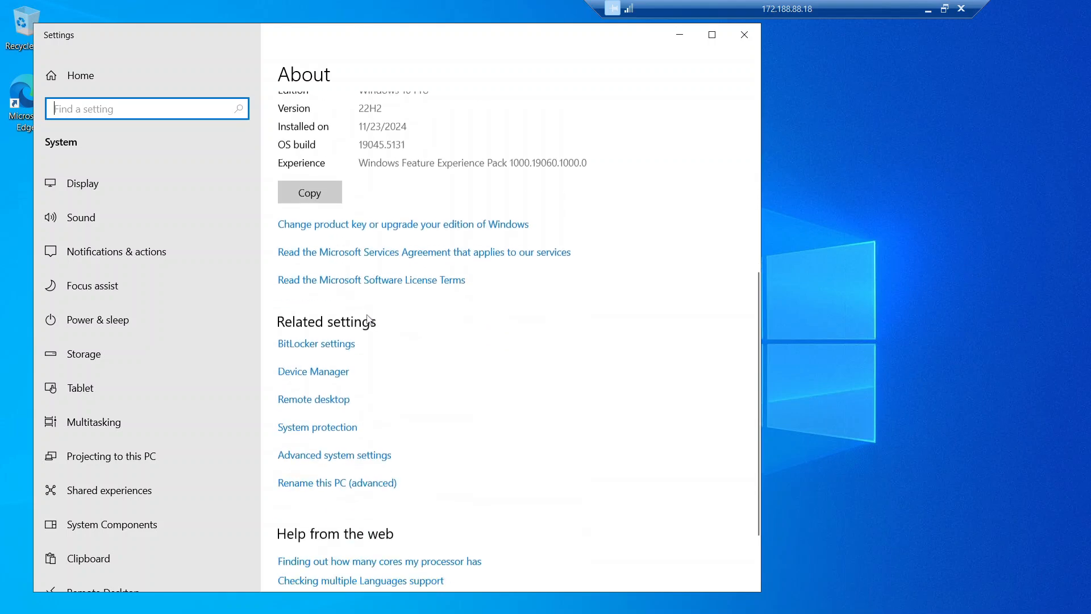
scroll(368, 318, down, 2)
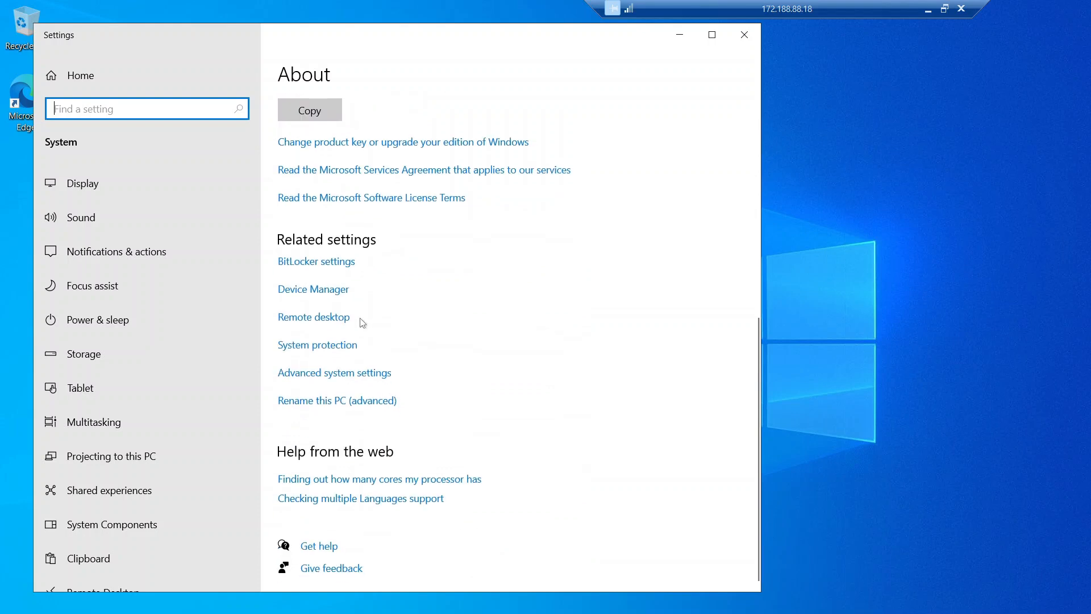
click(321, 407)
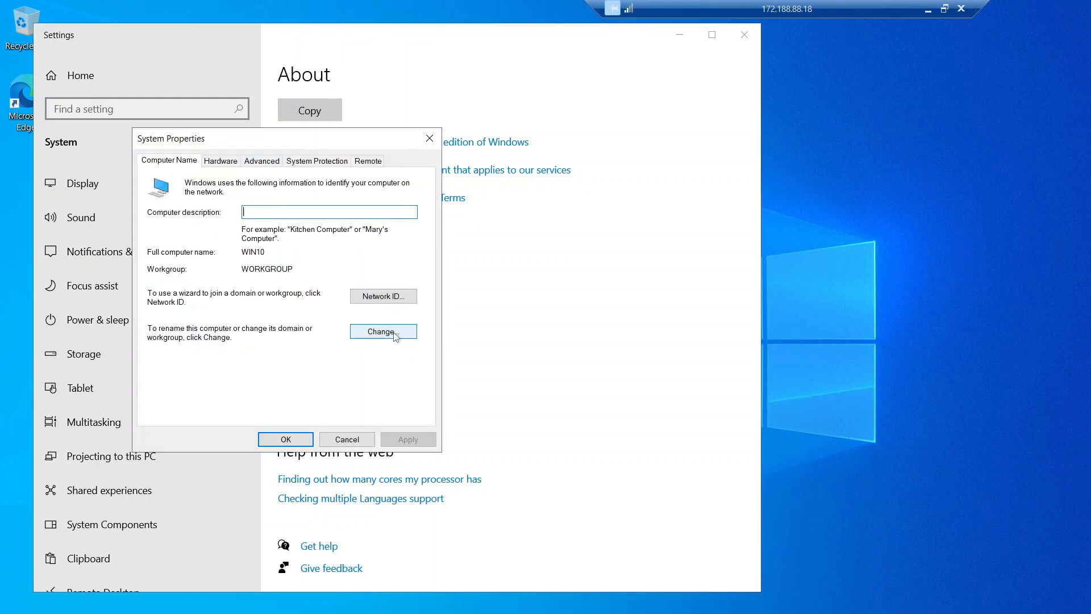
Step: Make WIN10 a member of the mydomain.com domain and apply the change
click(396, 335)
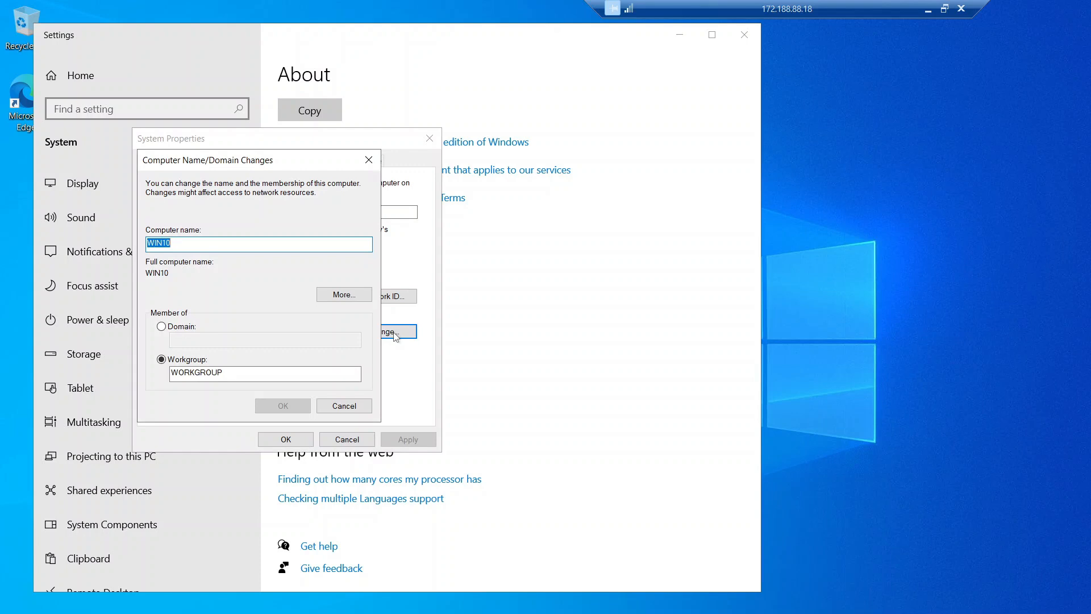
click(161, 327)
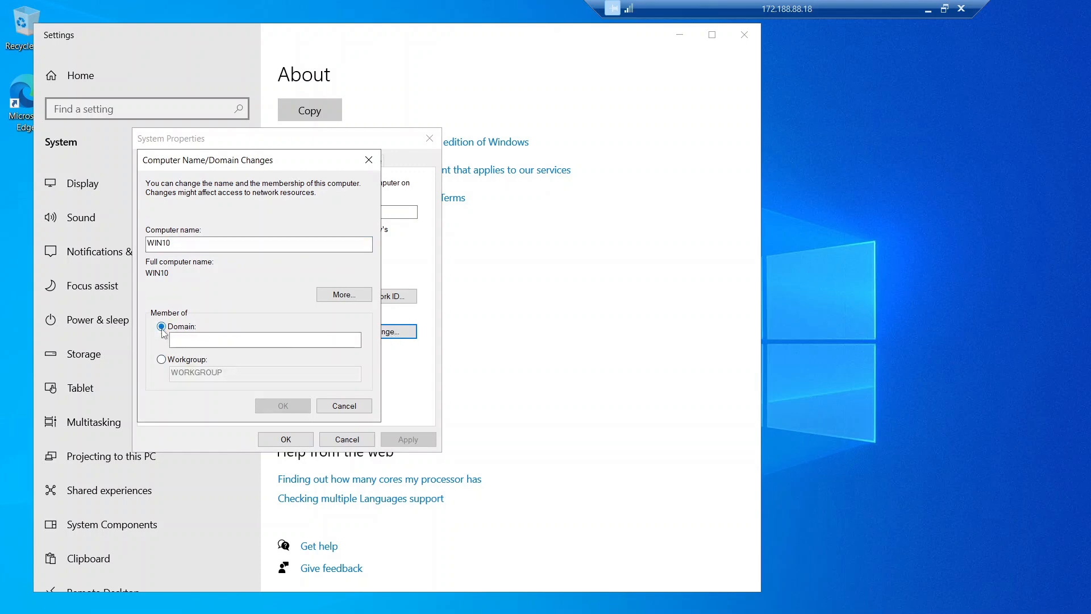
click(223, 340)
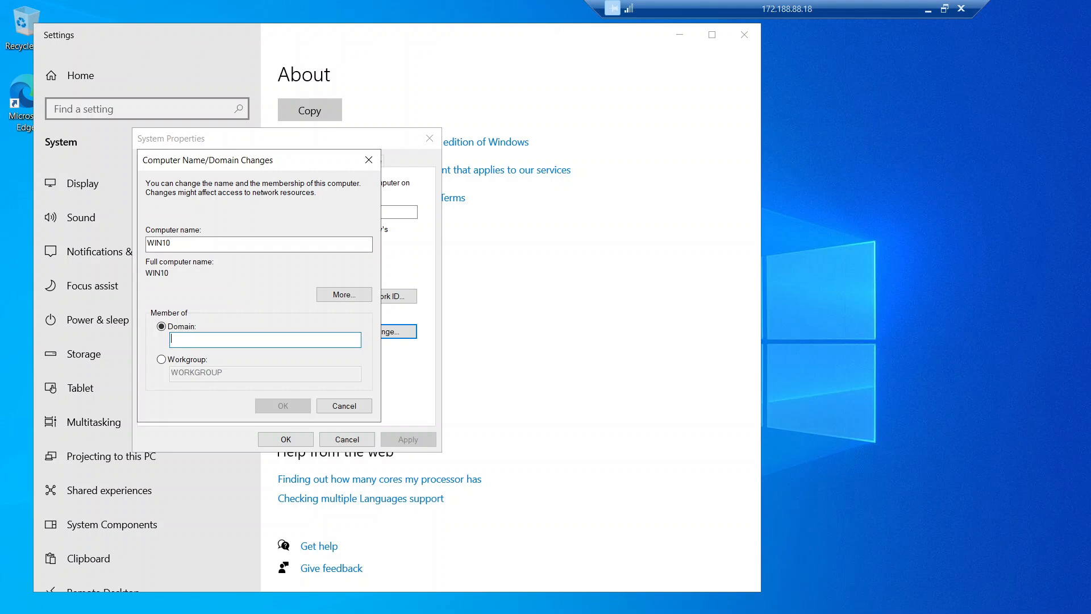
text(mydoma)
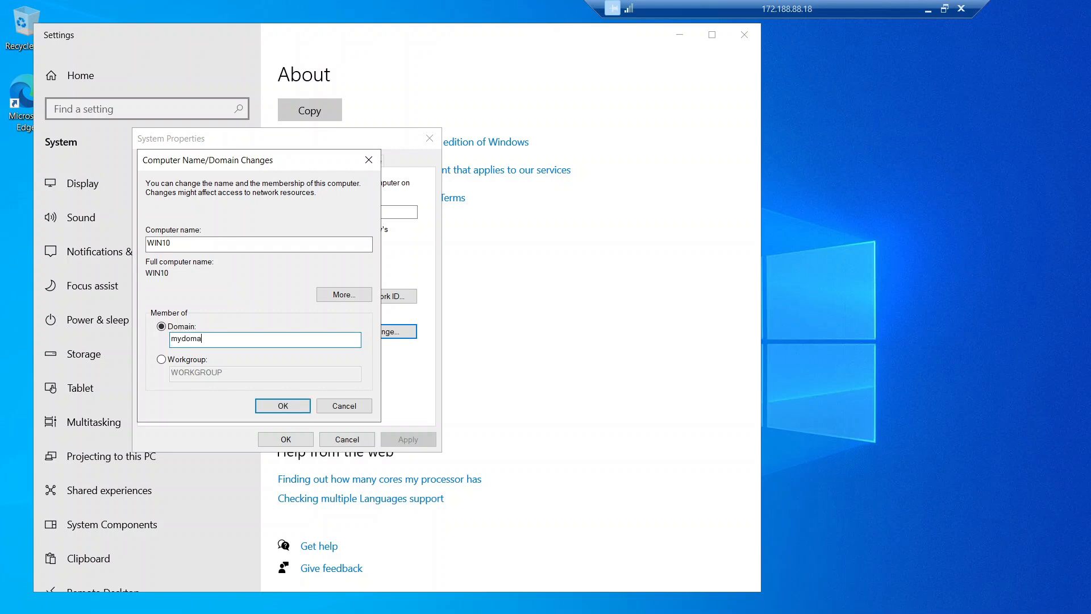
text(in.com)
click(295, 397)
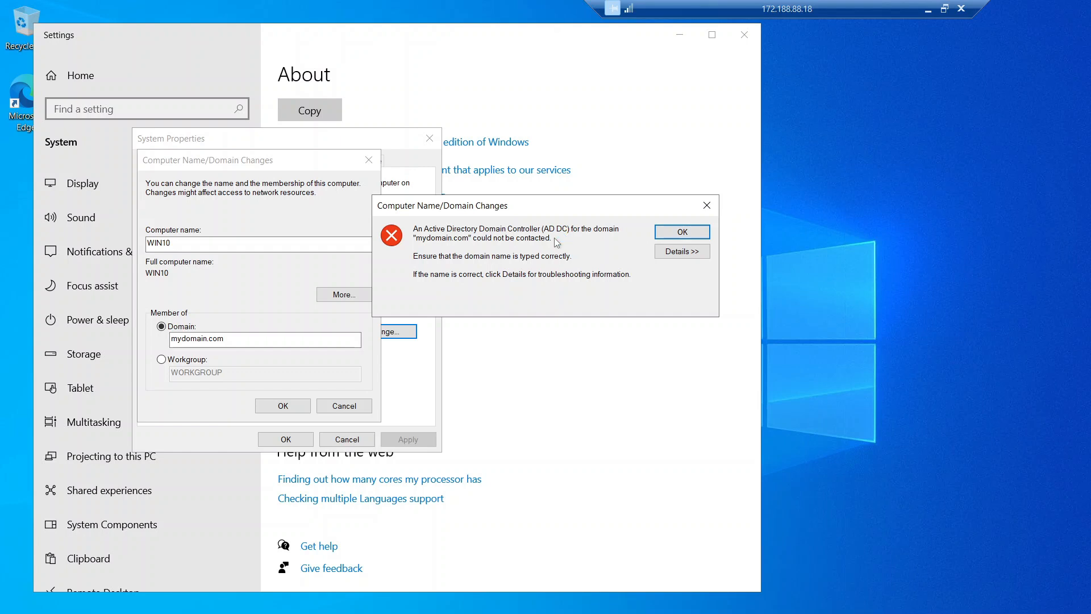
Step: Dismiss the domain controller could-not-be-contacted error and exit full screen
key(super)
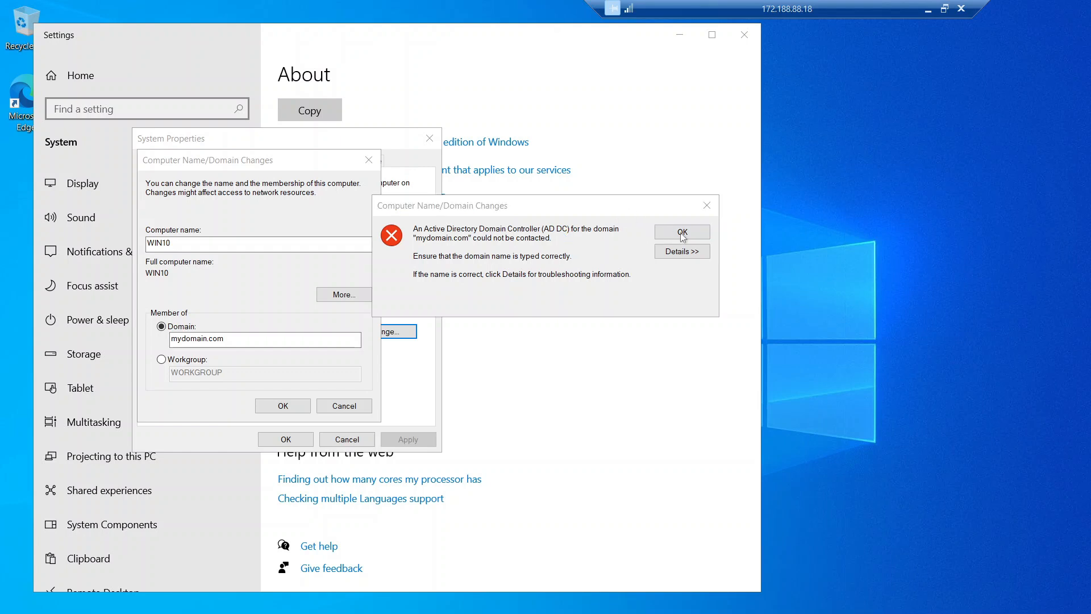
drag(601, 210, 685, 217)
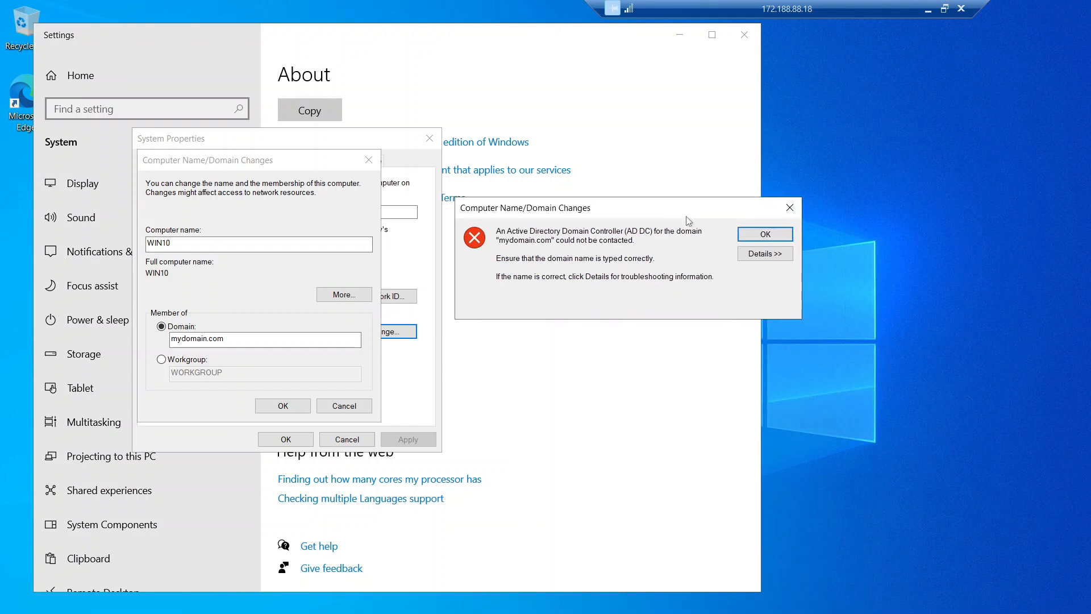
click(764, 234)
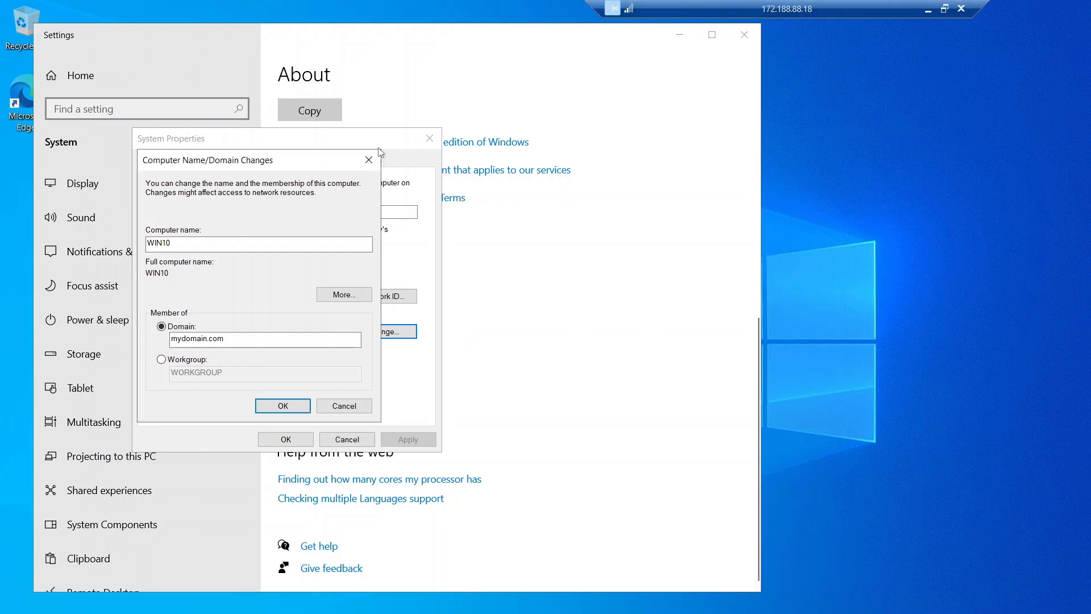
click(943, 8)
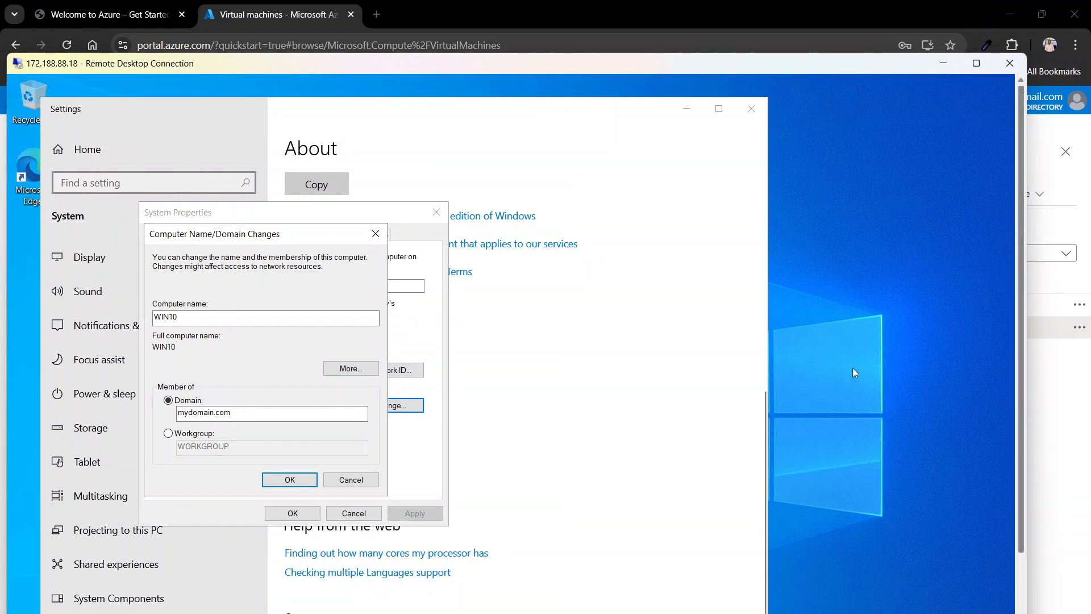
Step: Open the WIN10 virtual machine's Network settings in the Azure portal
click(1020, 457)
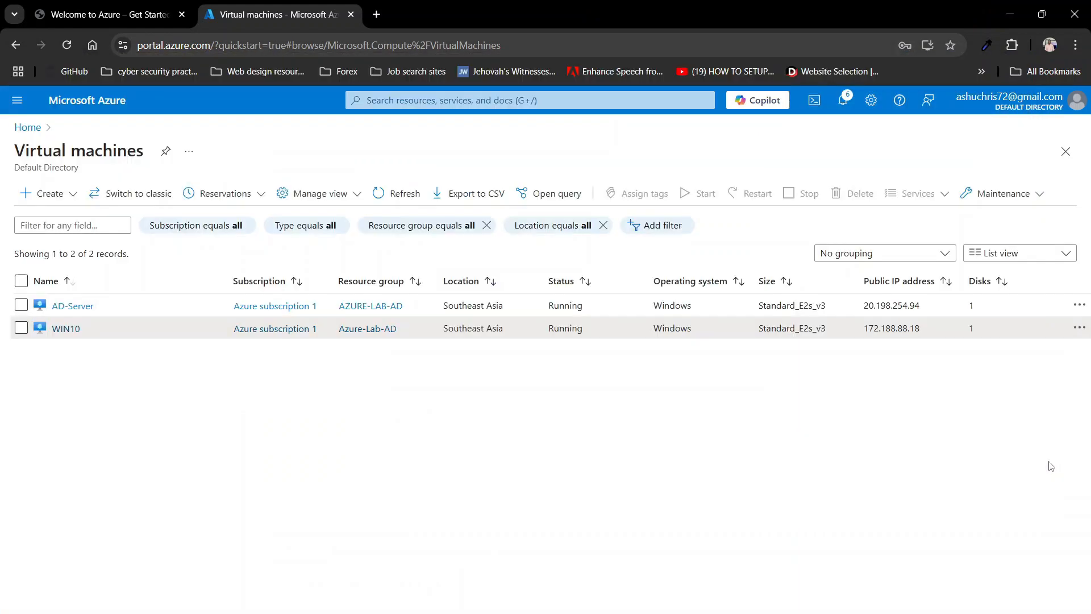
click(66, 329)
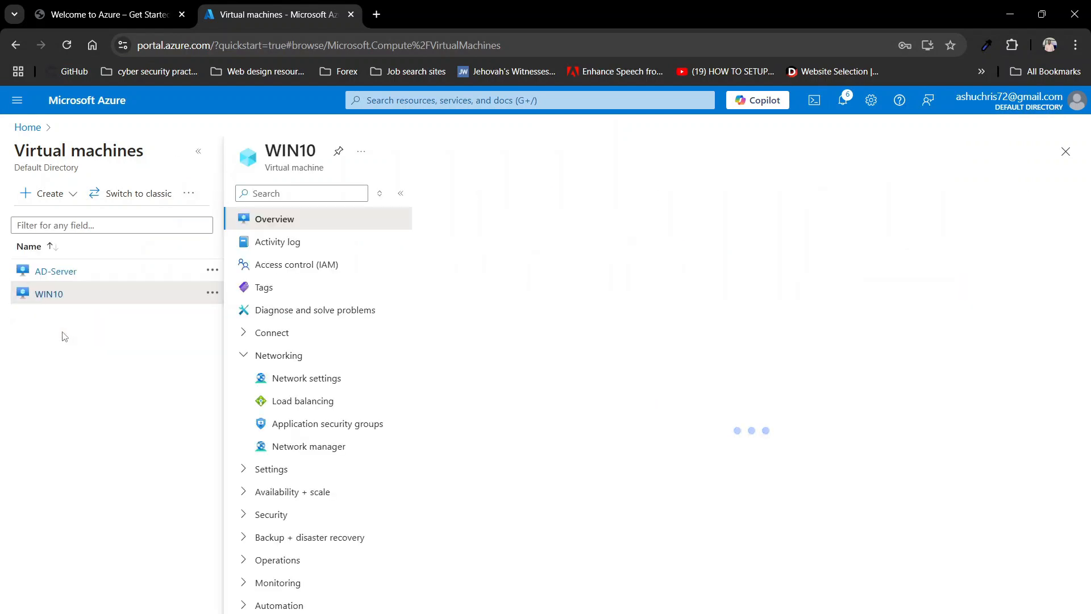
click(309, 387)
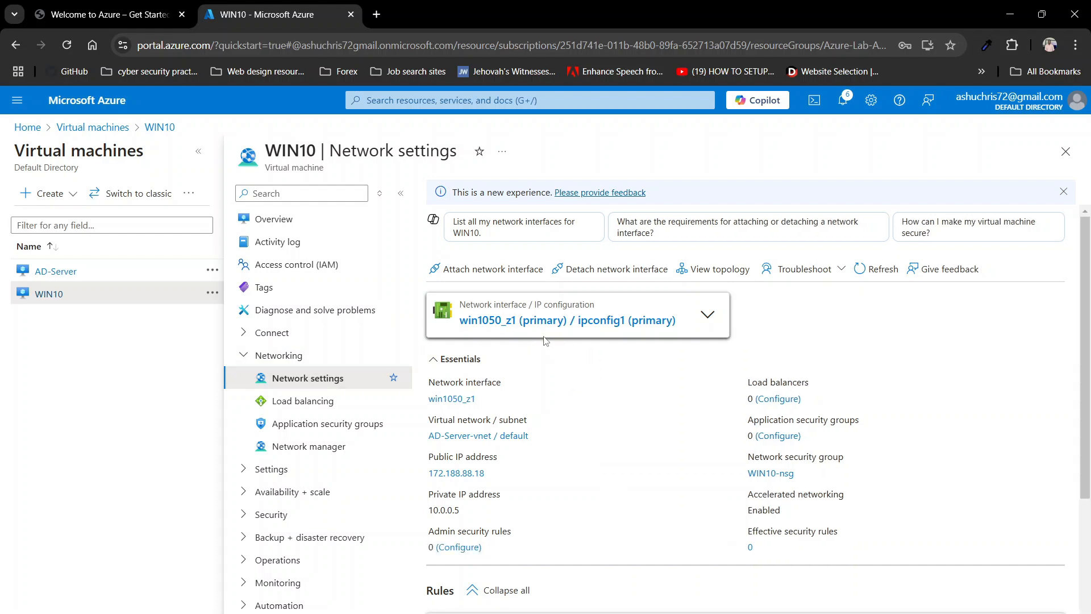
scroll(556, 384, down, 2)
scroll(557, 383, up, 2)
Step: On win1050_z1's DNS servers, choose Custom and begin entering 10.0.0
click(492, 321)
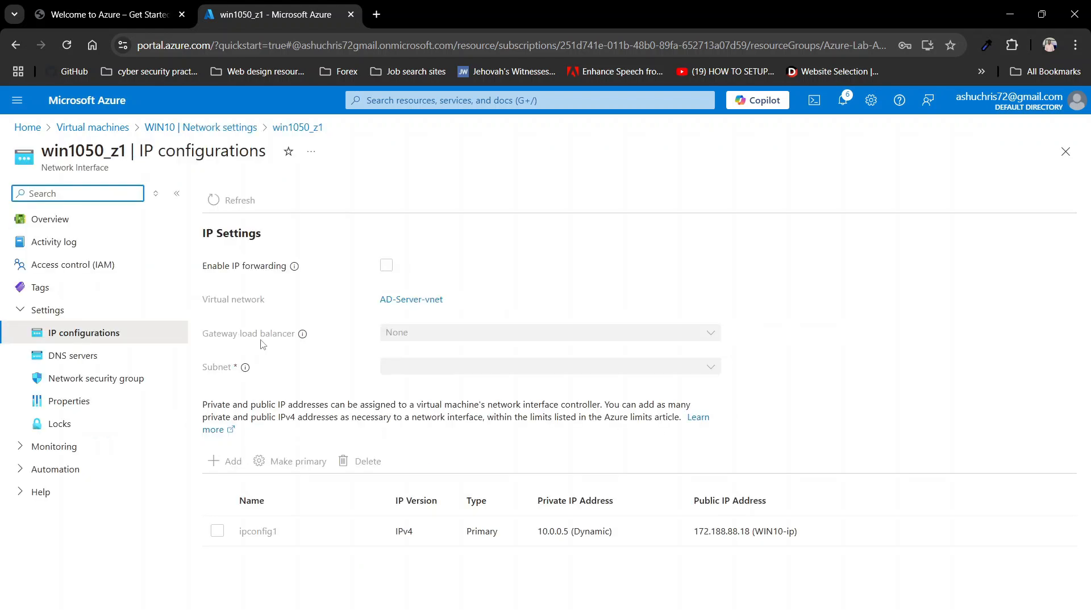
click(78, 360)
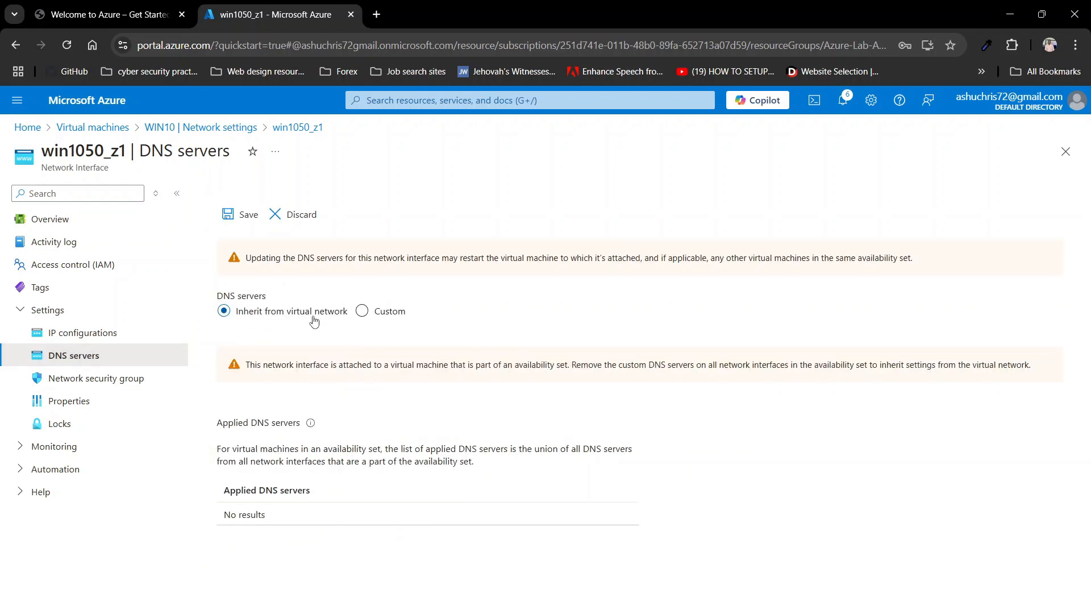
click(362, 313)
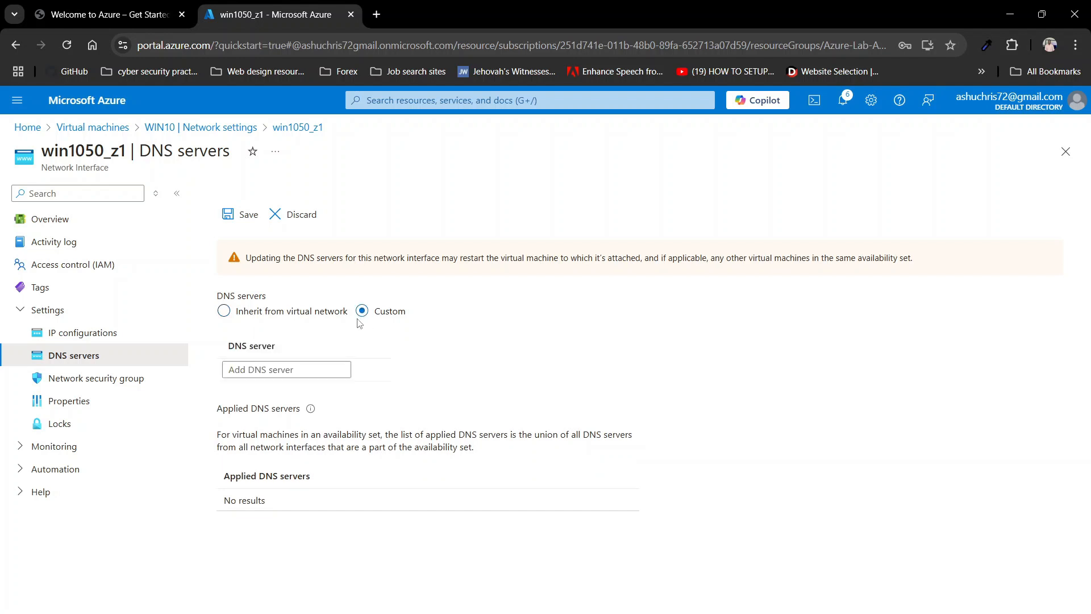
click(283, 370)
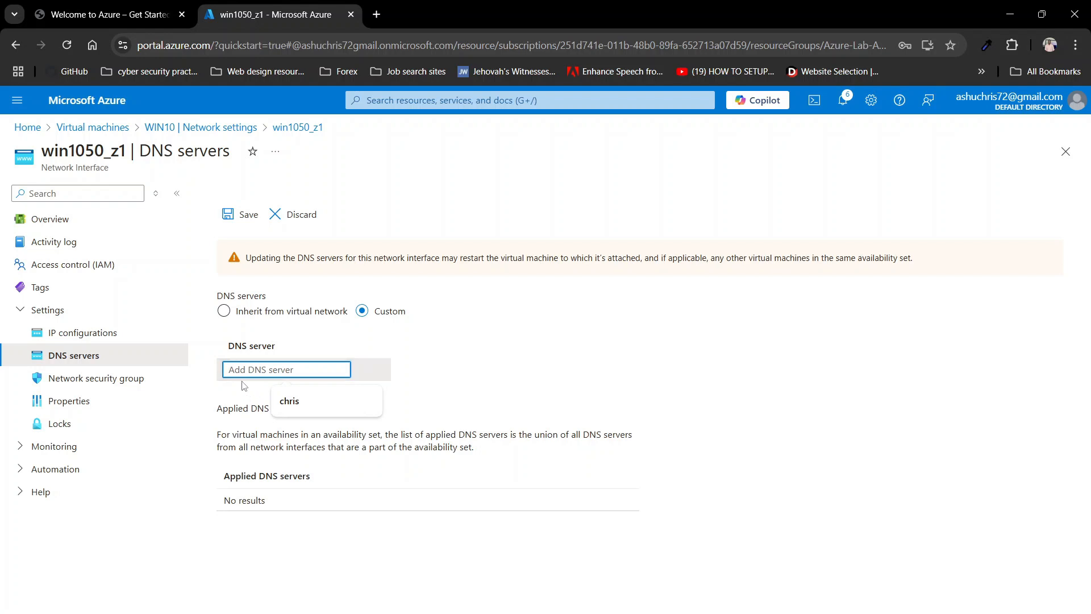
text(10.0.0)
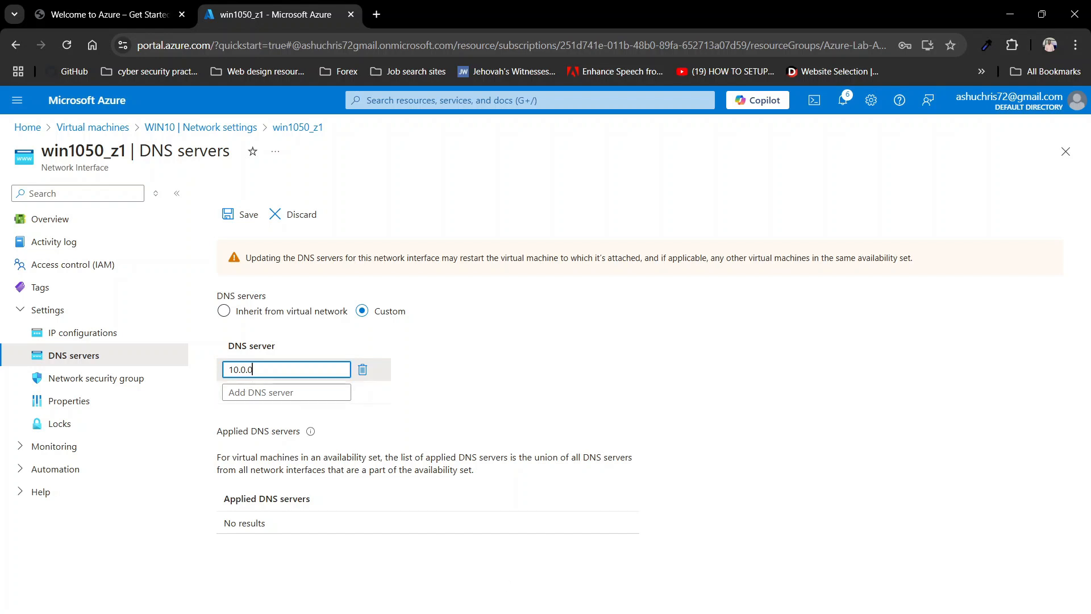
Step: Run ipconfig in the full-screen server session to read IPv4 10.0.0.4, then minimise it
mouse_move(733, 613)
click(665, 606)
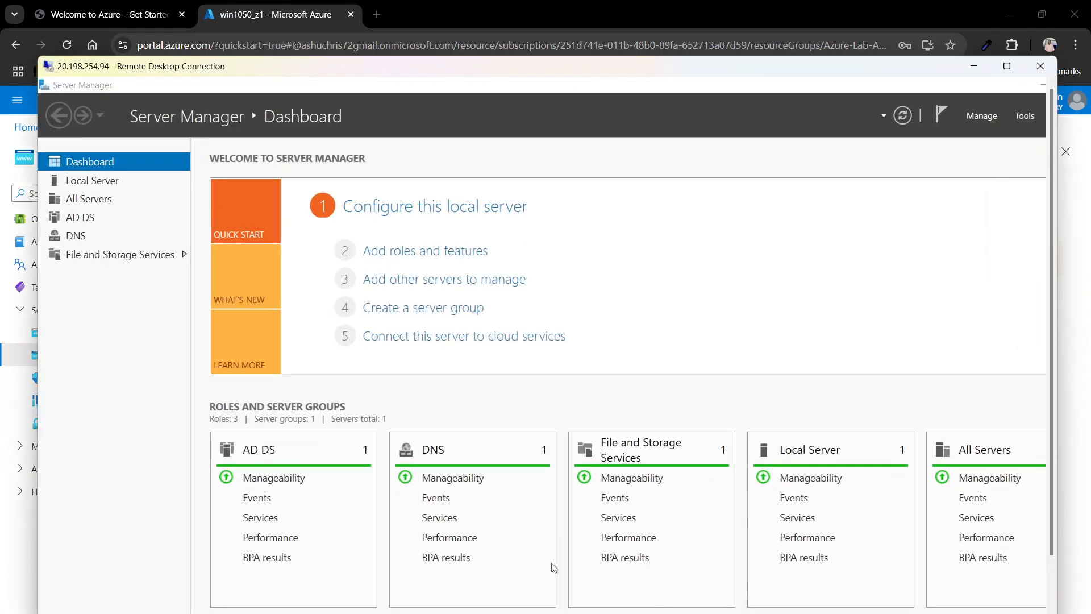
click(1006, 66)
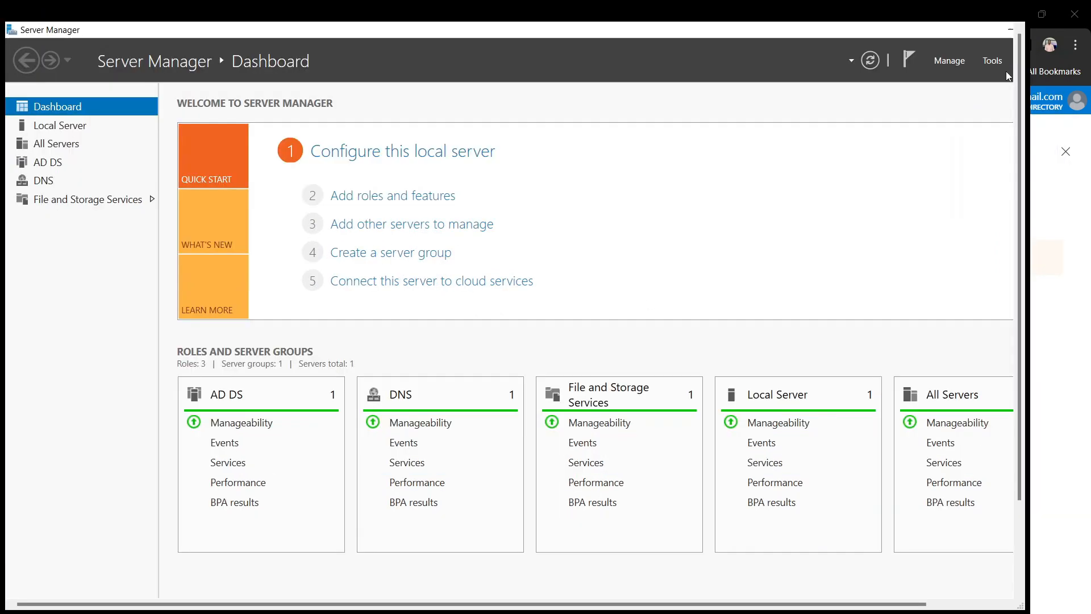
key(super)
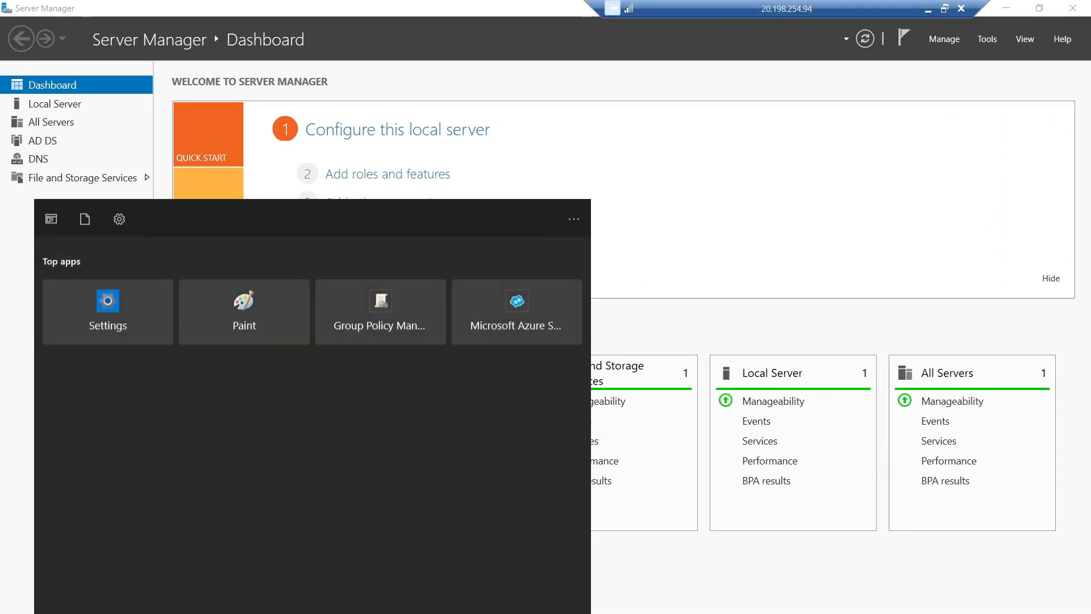
text(cmd)
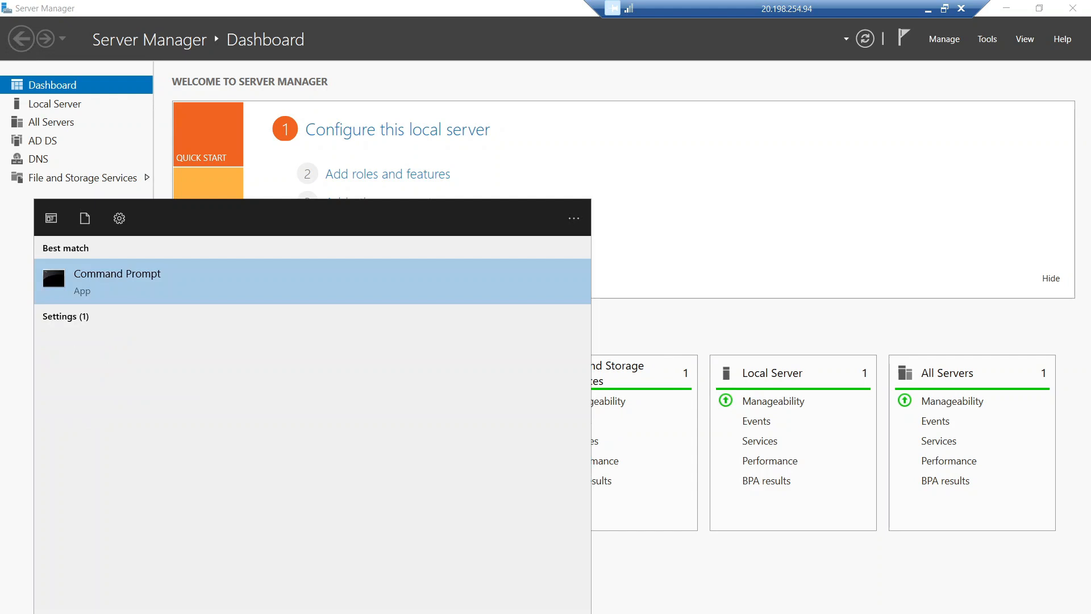
click(193, 276)
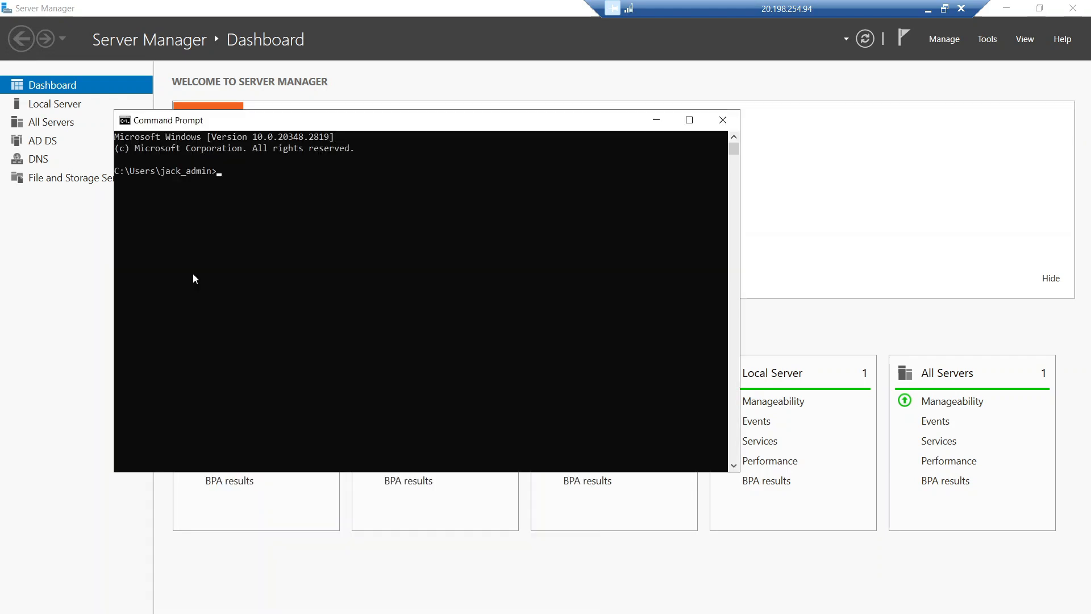
click(250, 177)
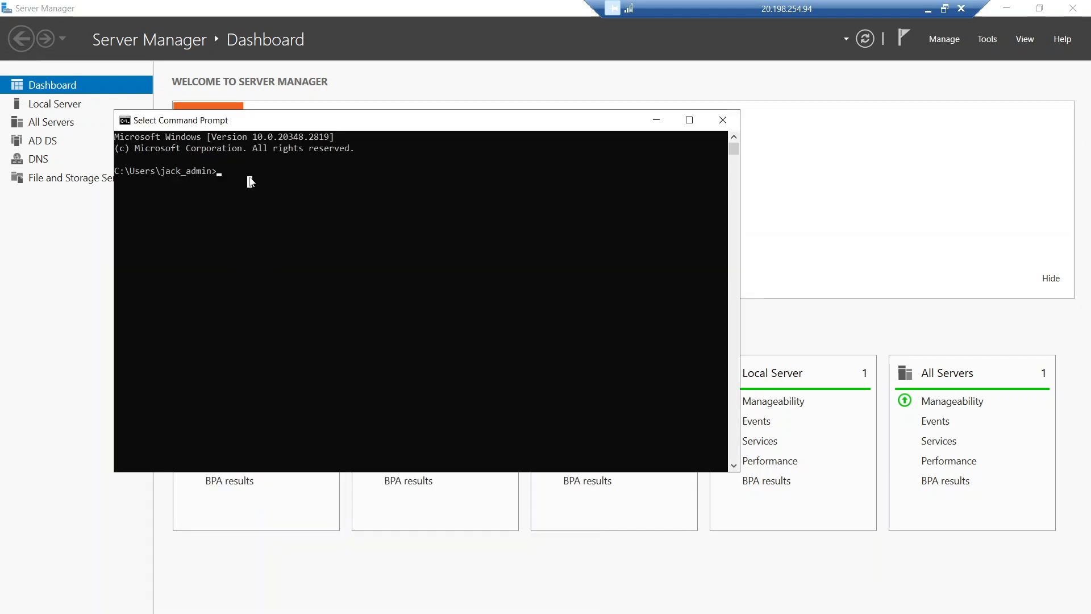
text(ipco)
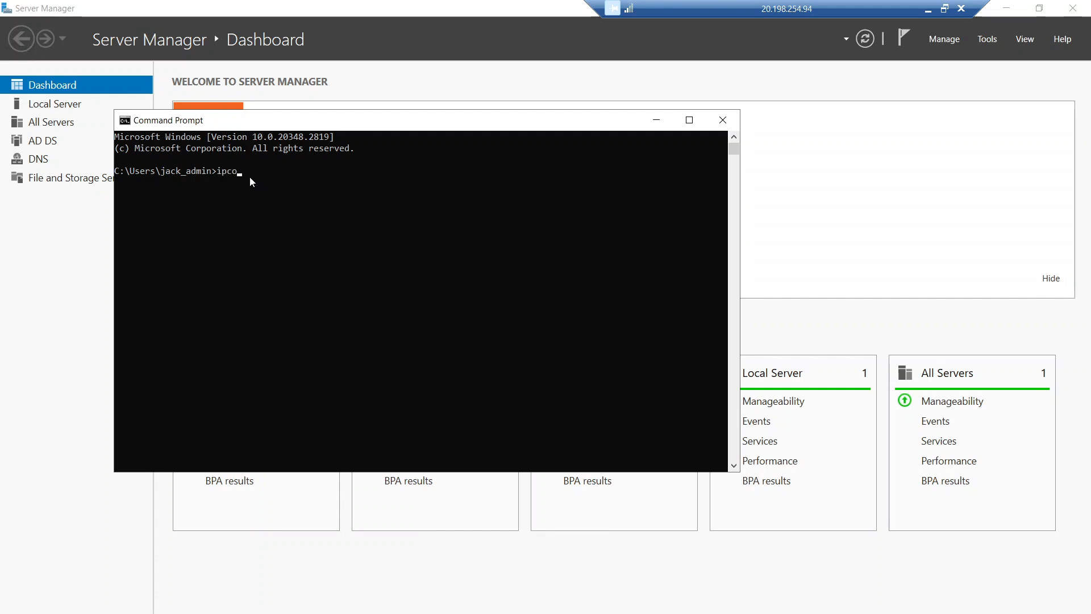
text(nfig)
key(Return)
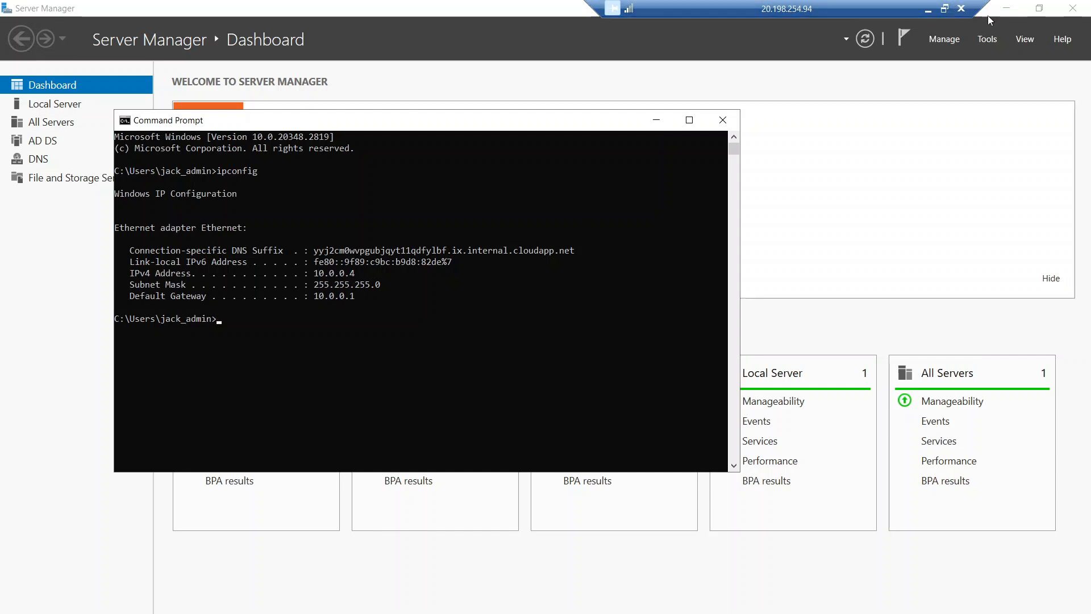
click(927, 8)
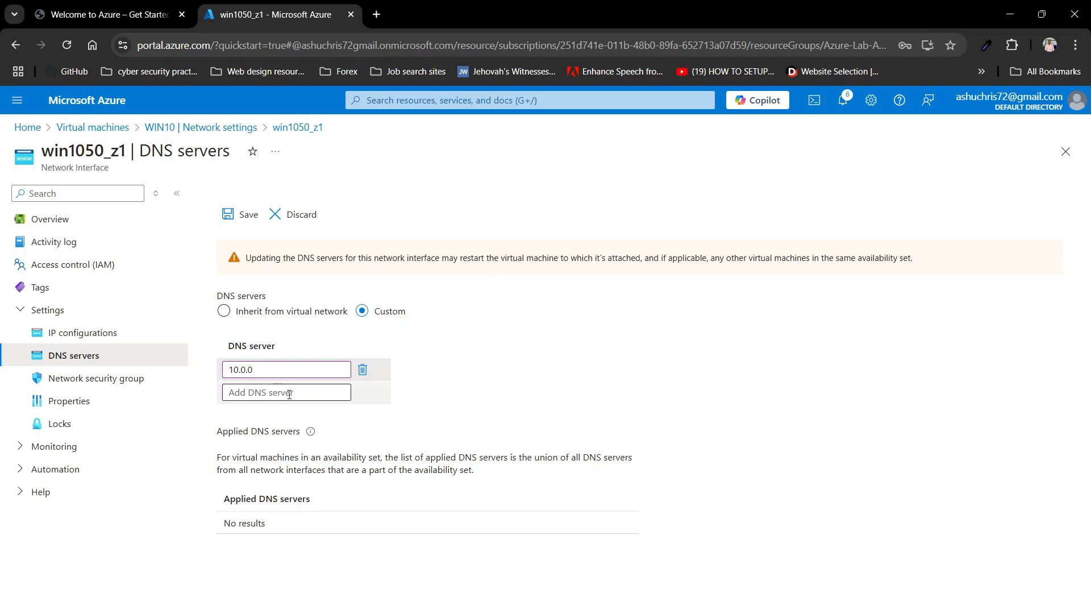
Step: Finish the win1050_z1 DNS server entry as 10.0.0.4 and save it
click(277, 371)
text(.4)
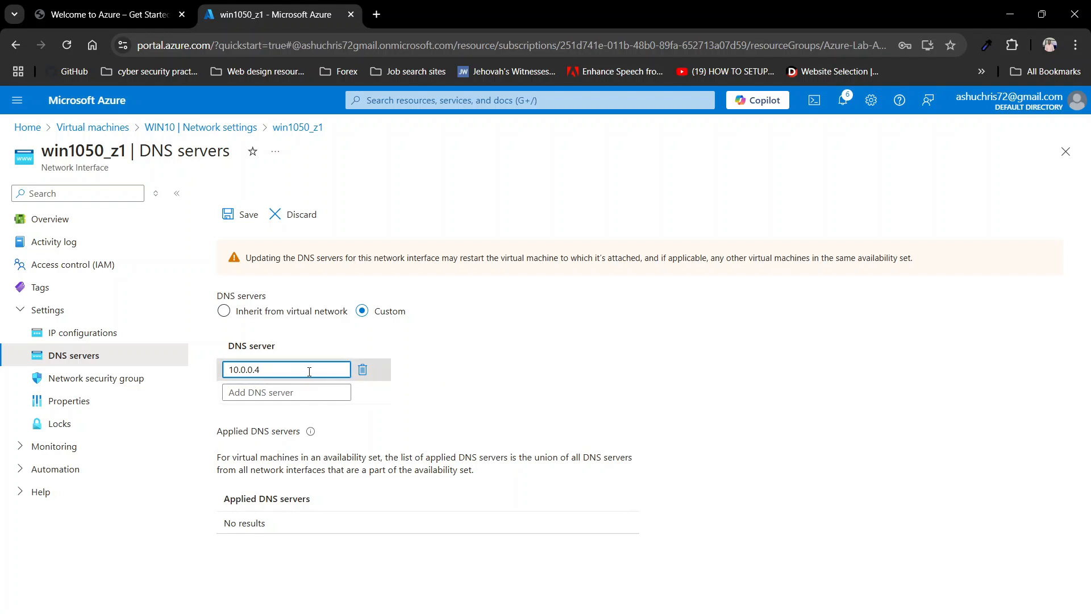
click(239, 218)
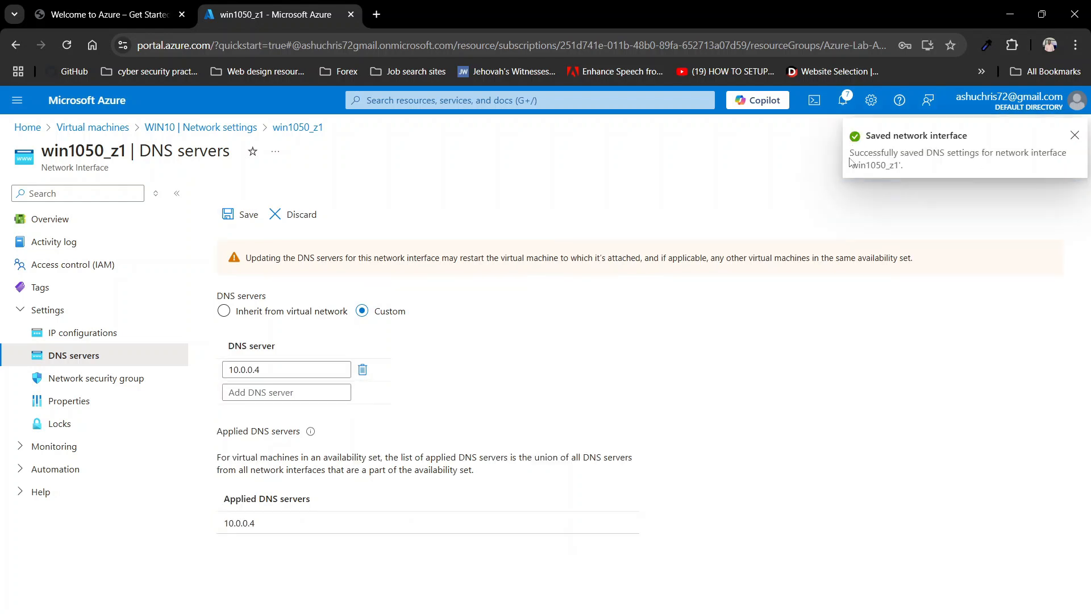
Step: Return the WIN10 session to full screen and cancel the domain change and System Properties dialogs
mouse_move(733, 613)
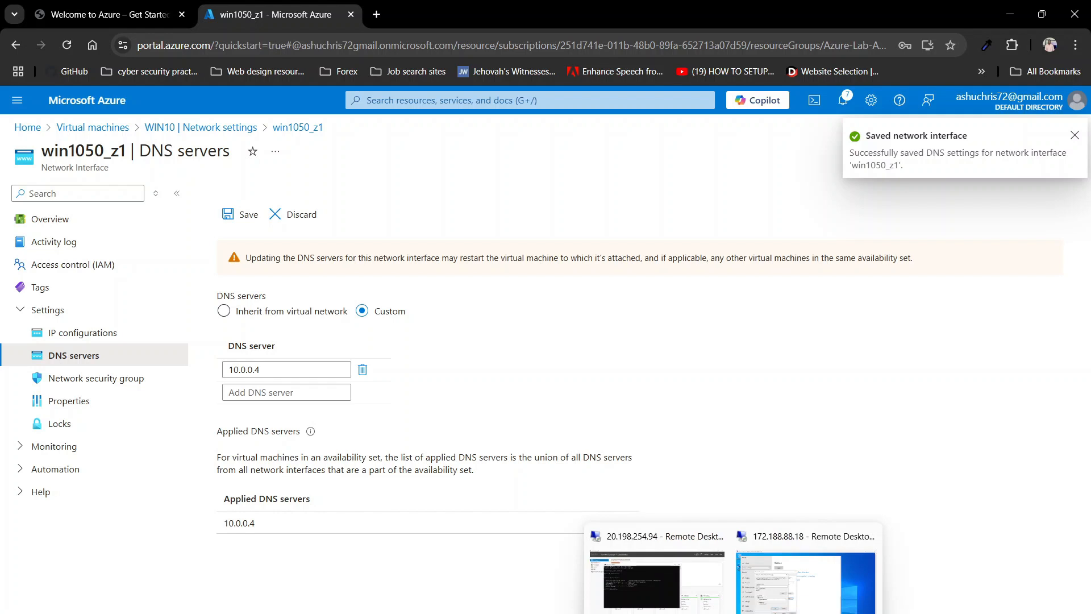
click(780, 601)
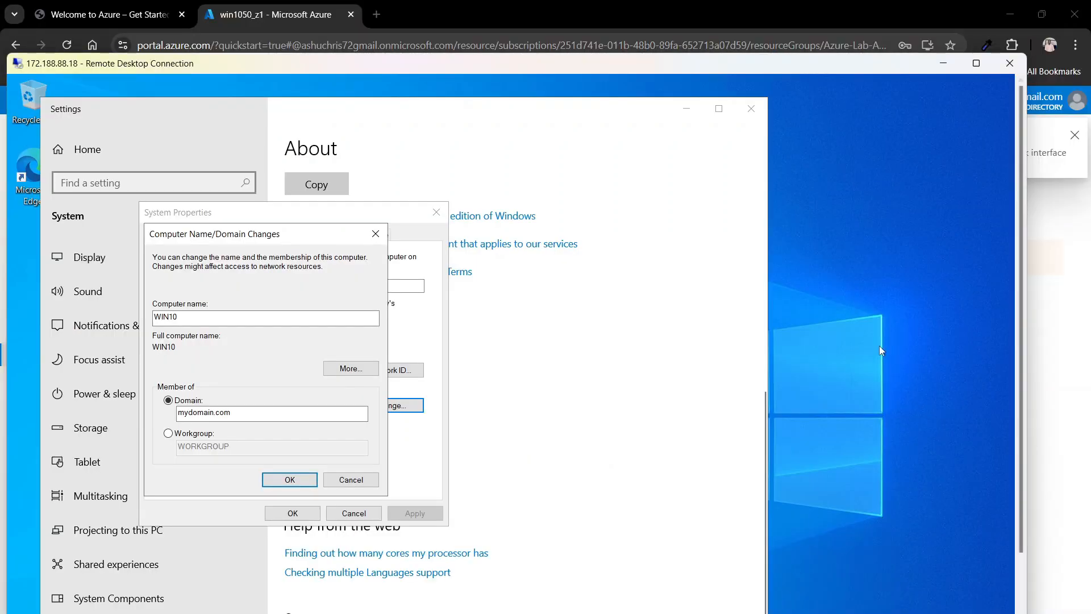
click(976, 63)
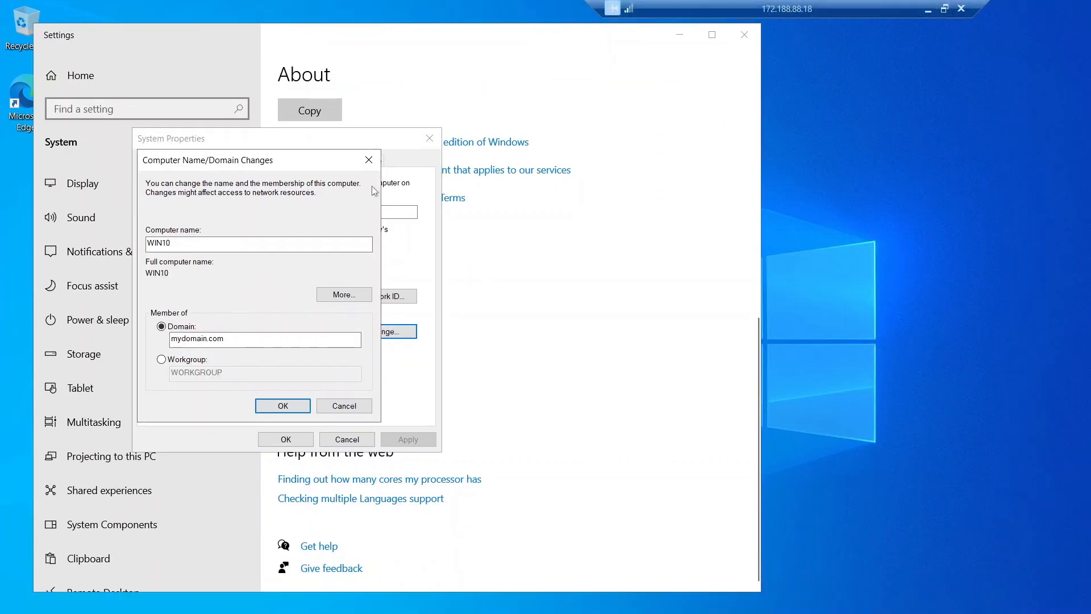
click(336, 407)
click(347, 439)
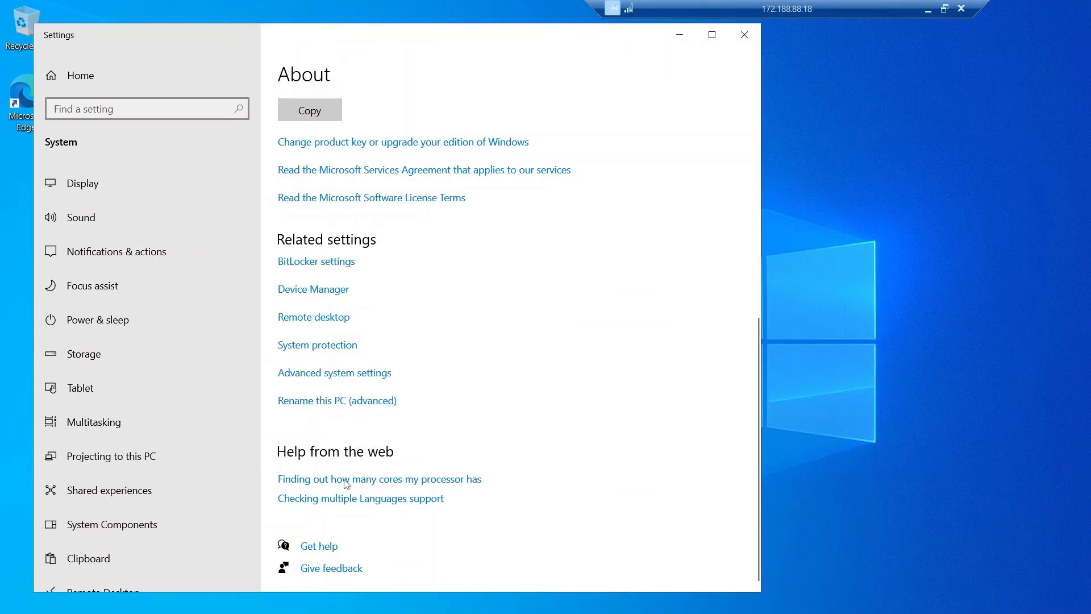
Step: Run ipconfig /all as administrator, select DNS server 168.63.129.16, then return to Azure
click(103, 612)
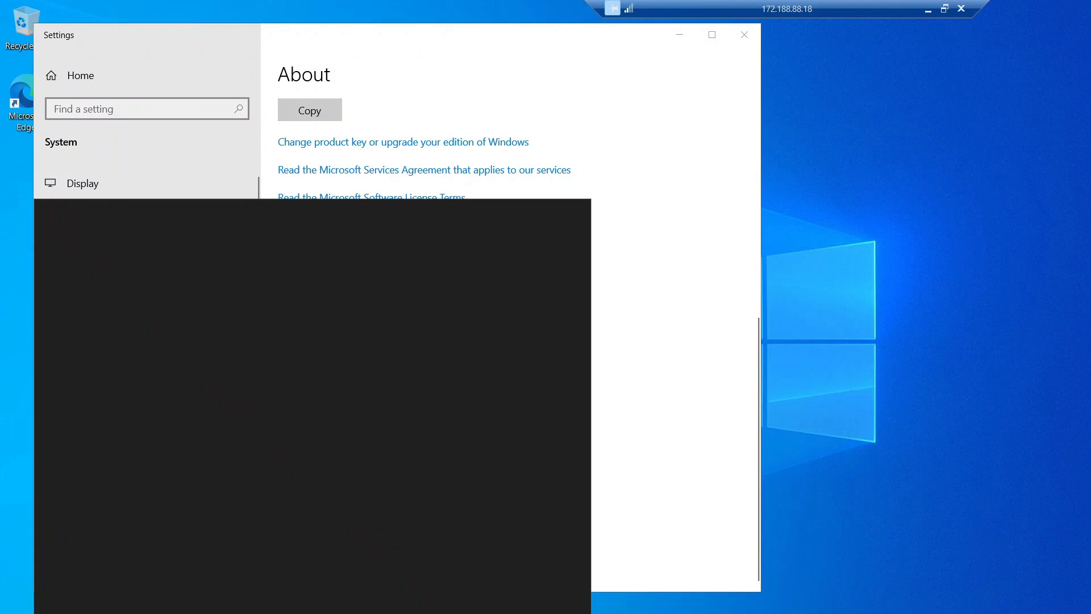
text(cmd)
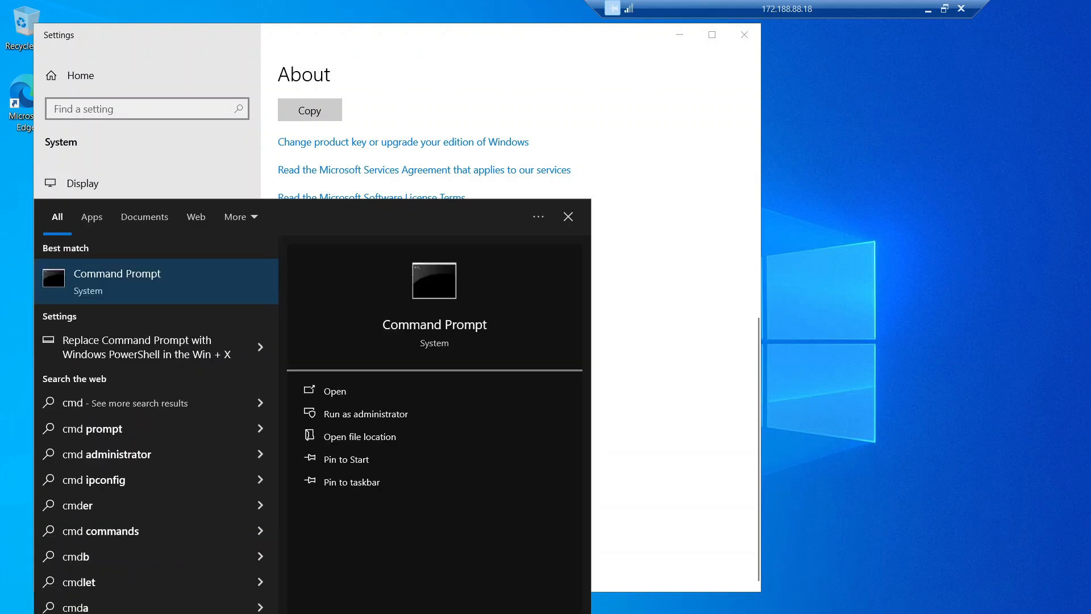
key(ctrl+shift+Return)
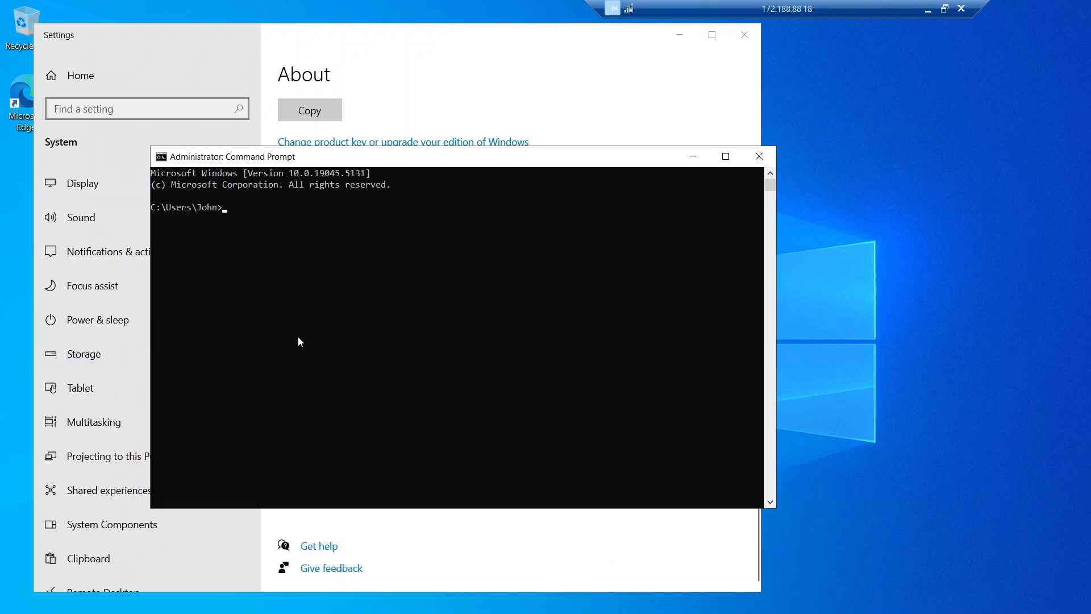
click(268, 231)
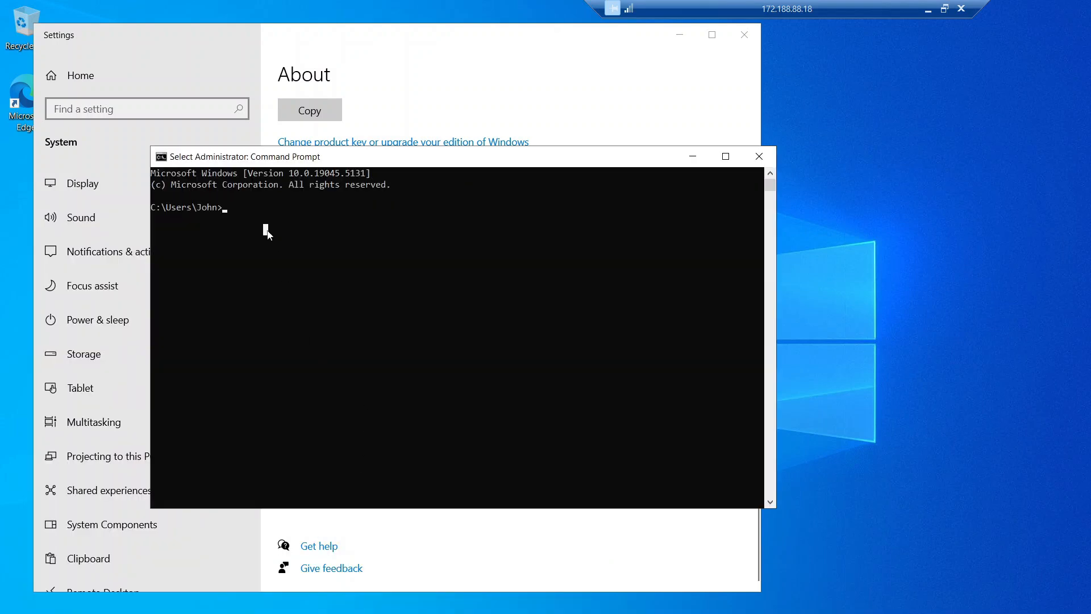
text(ipconfig)
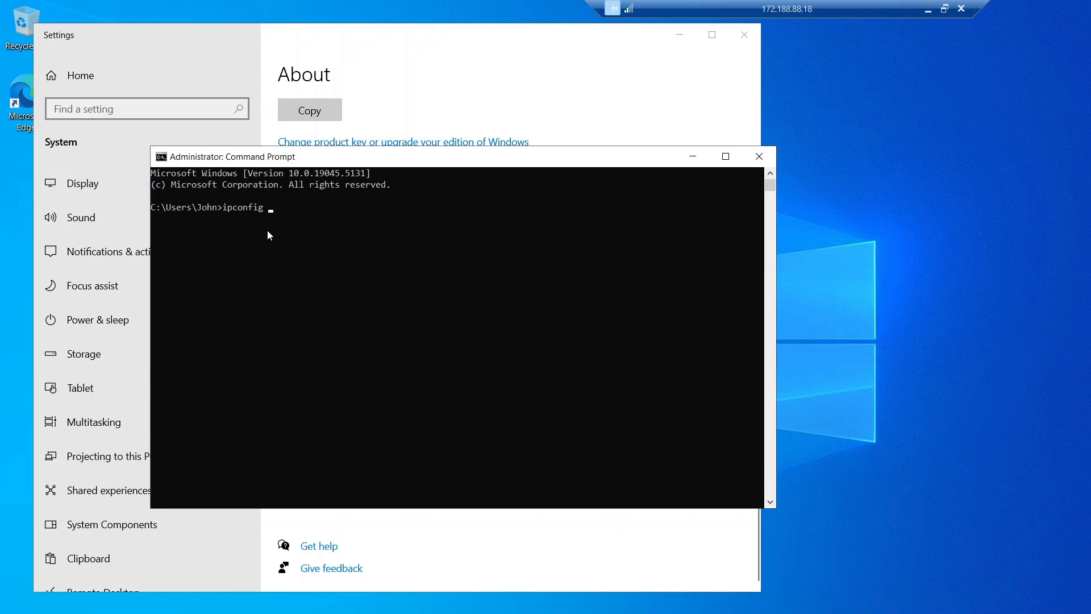
text( /all)
key(Return)
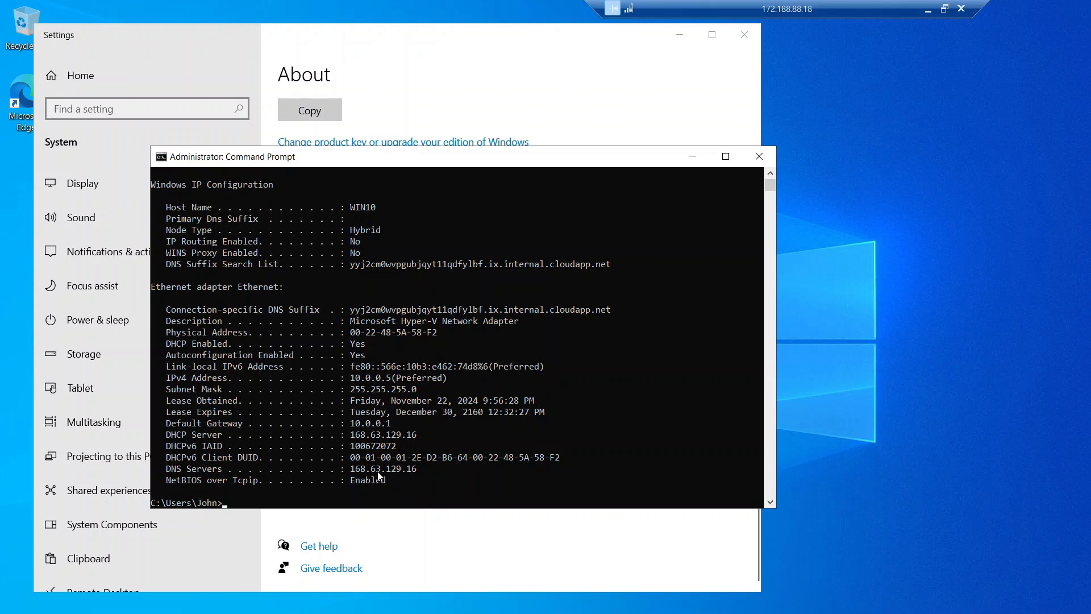
click(192, 472)
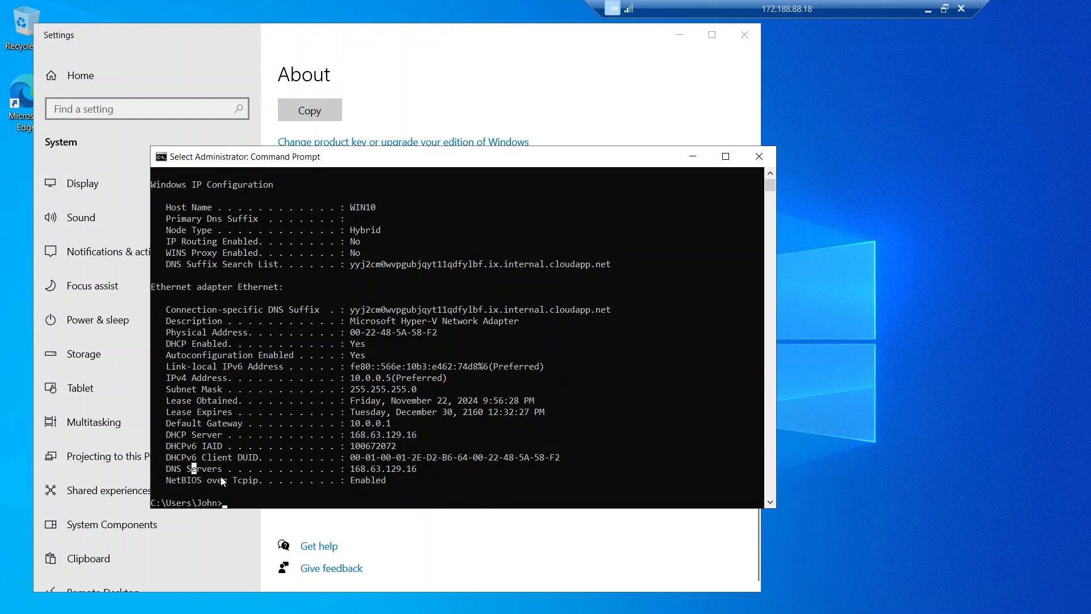
drag(460, 471, 316, 471)
double_click(375, 471)
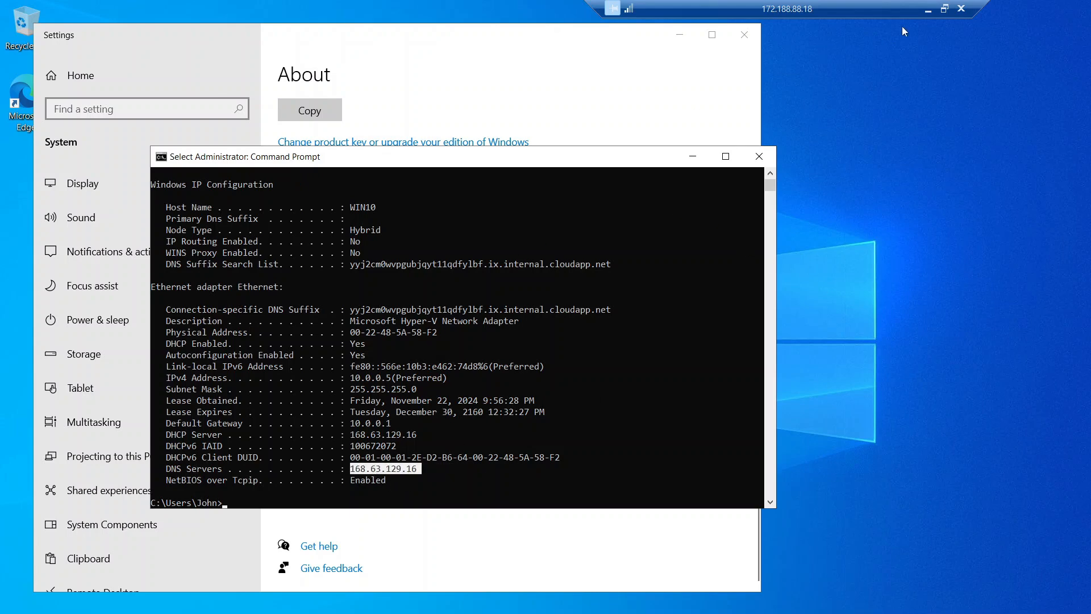
click(944, 9)
click(735, 5)
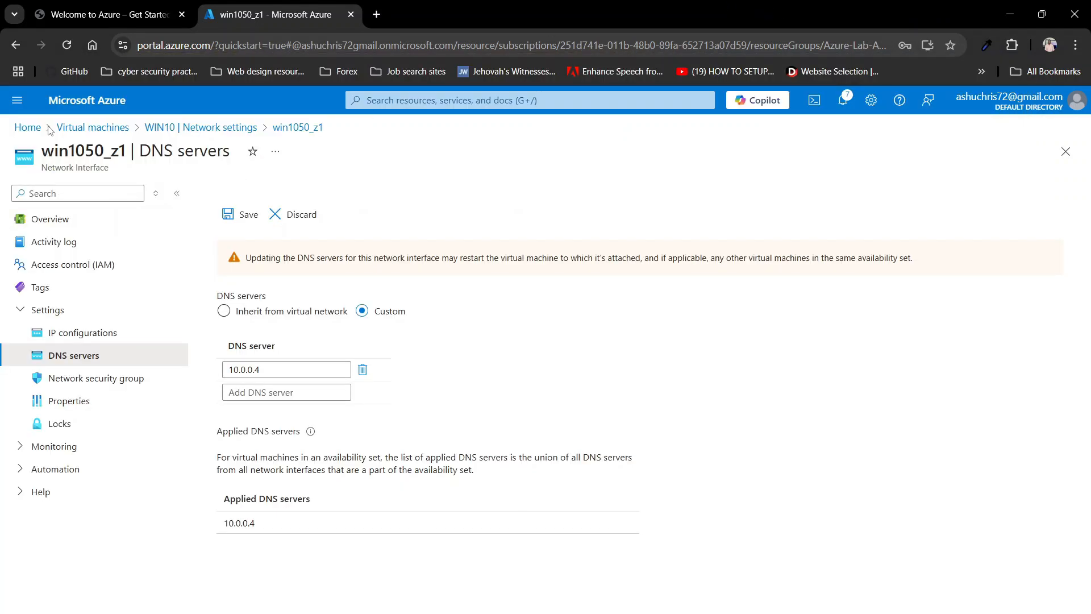
Step: Stop the WIN10 virtual machine from the Virtual machines list
click(88, 130)
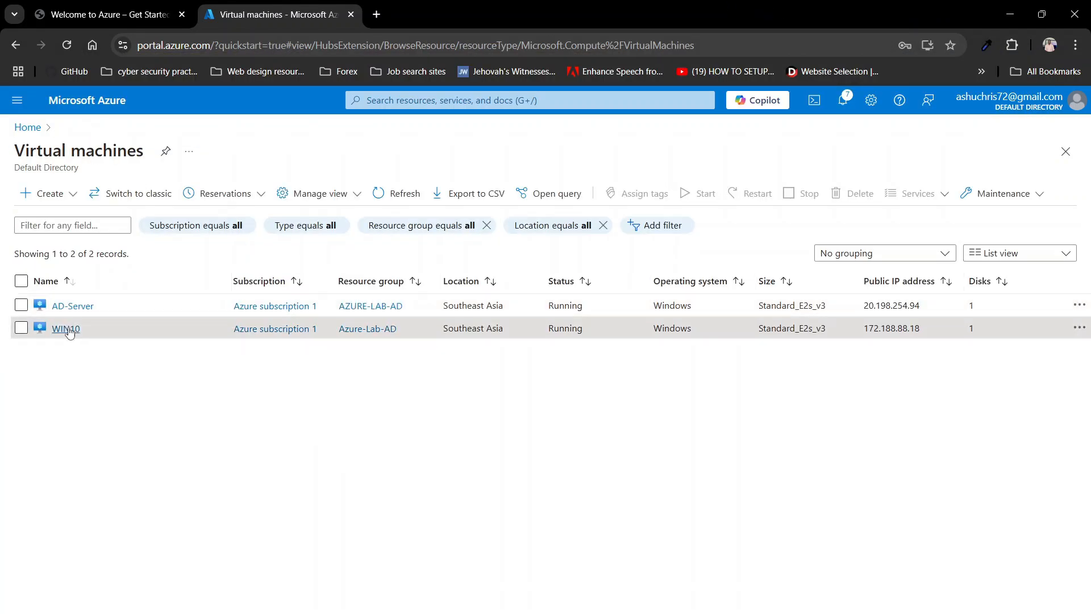
click(21, 327)
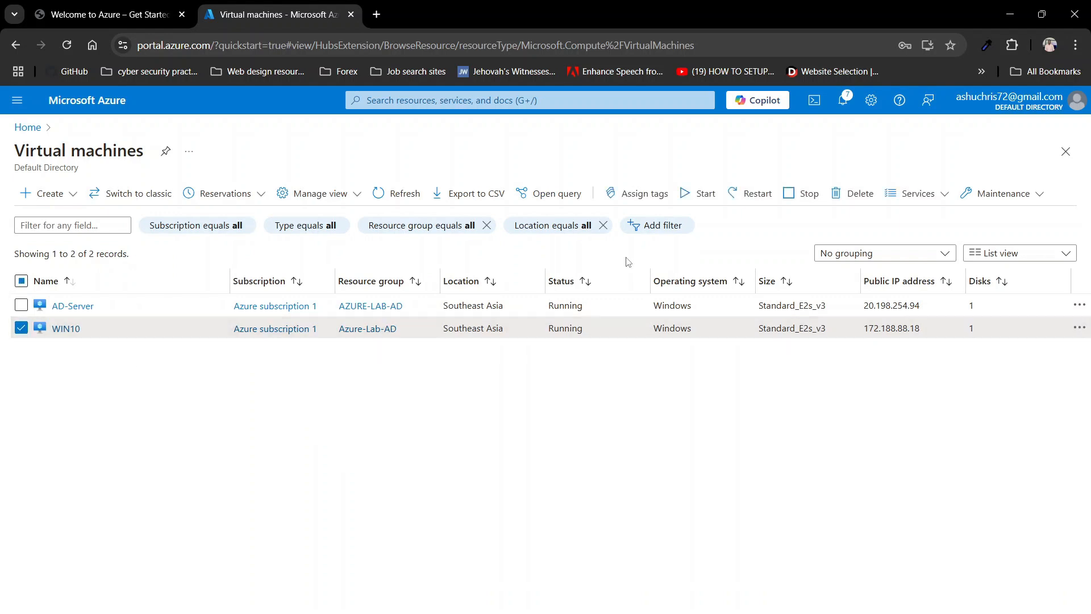
click(801, 194)
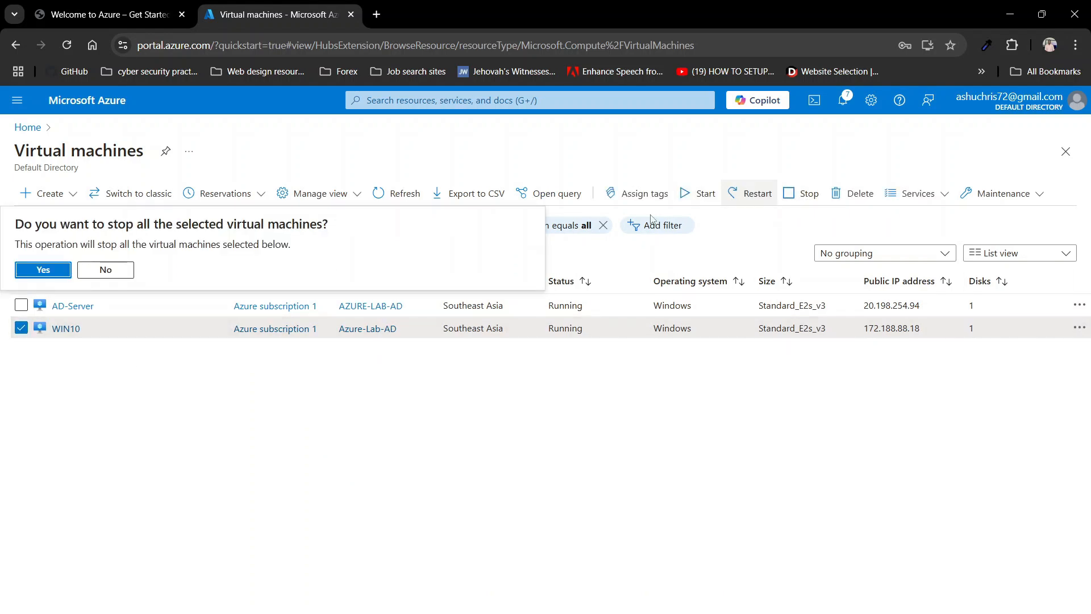
click(56, 269)
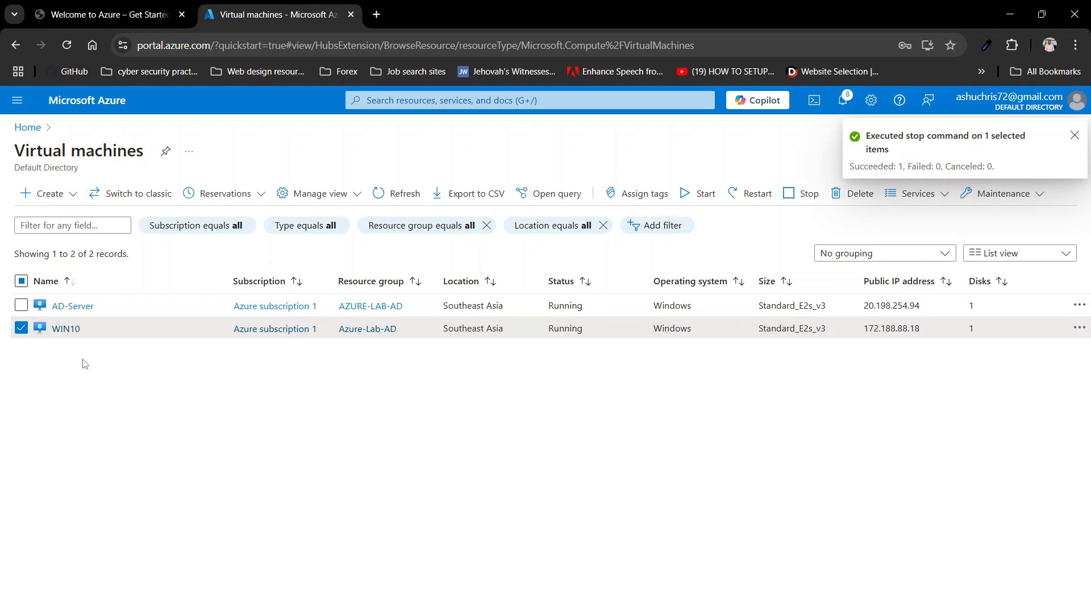
Step: Start WIN10 again and confirm
click(694, 197)
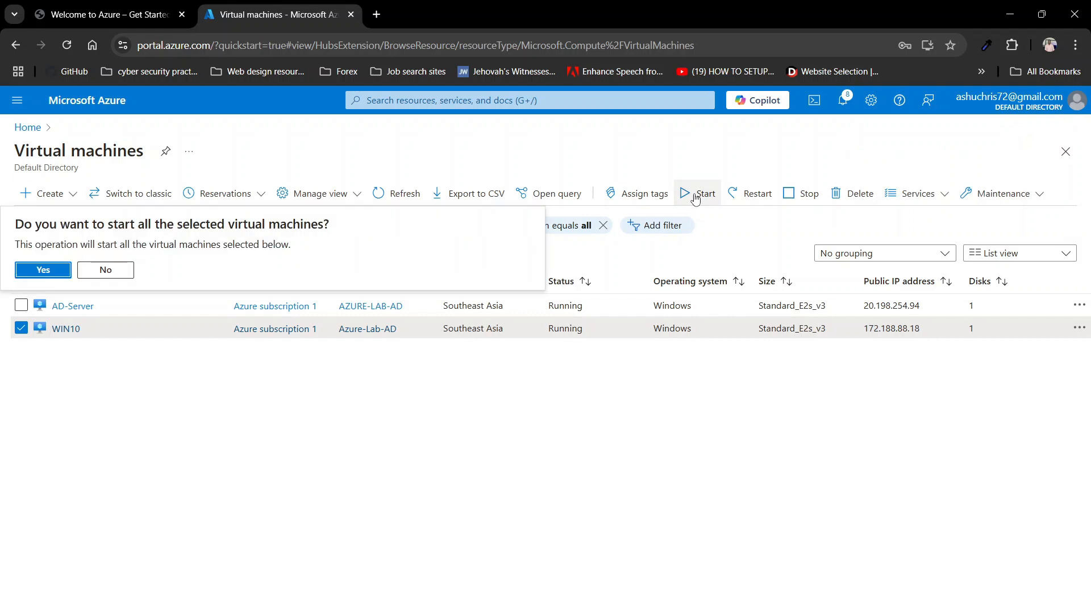
click(39, 271)
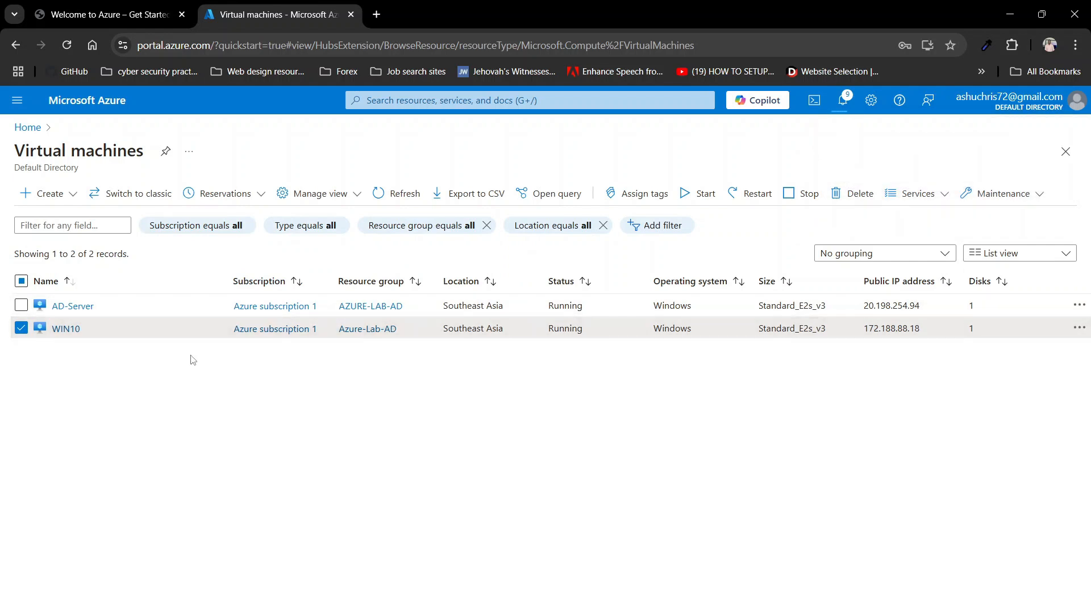
right_click(733, 612)
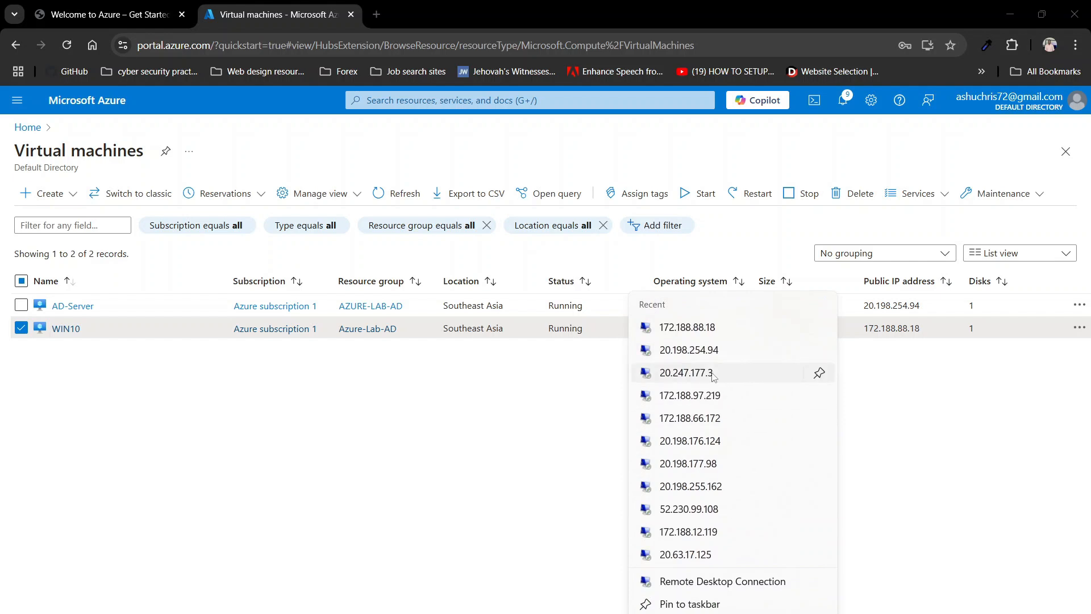
Step: Reconnect to WIN10 at 172.188.88.18 with the account password, accepting the certificate warning
click(692, 328)
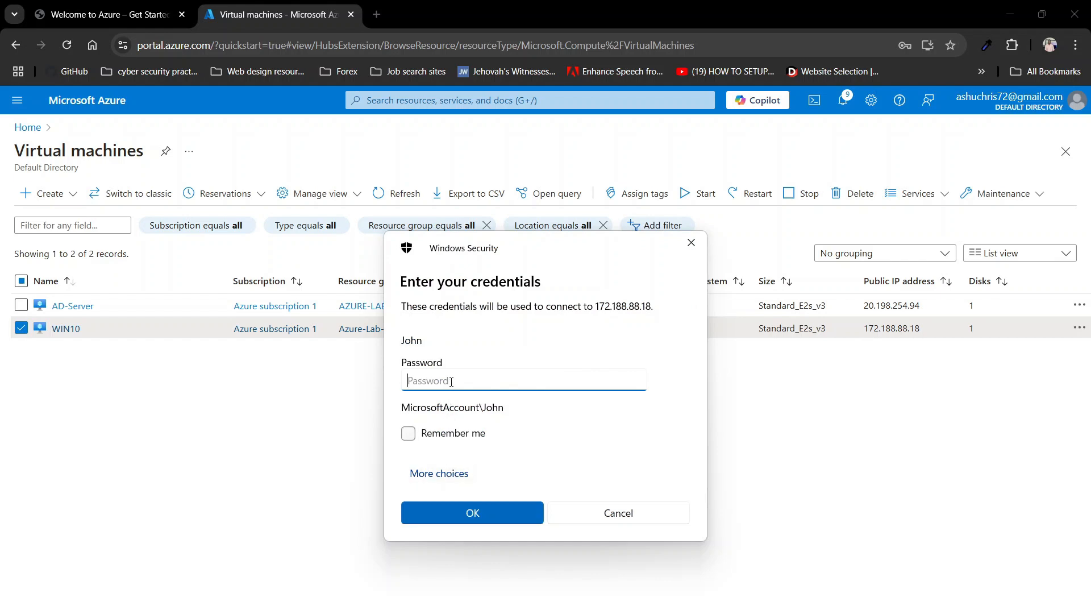
text(********)
key(Return)
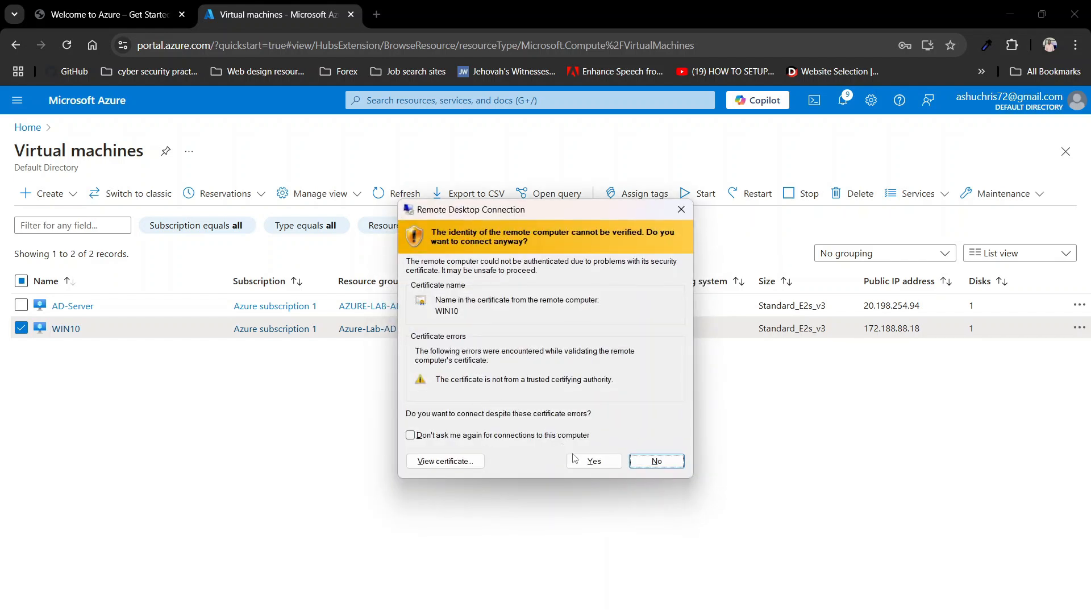
click(574, 460)
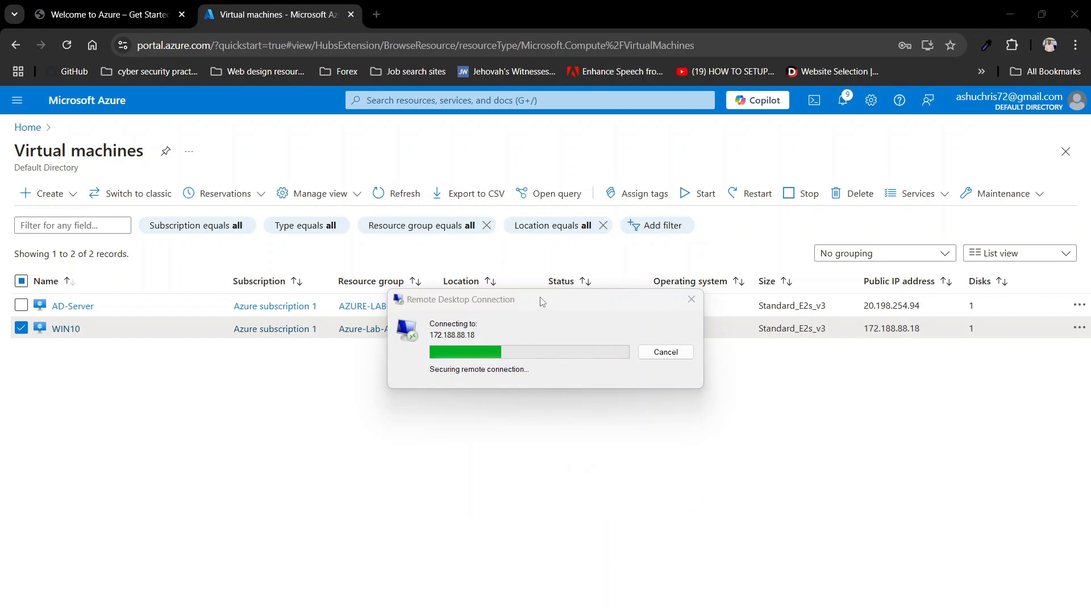
Step: Reposition and widen the Remote Desktop window, then make the WIN10 session full screen
drag(542, 301, 509, 259)
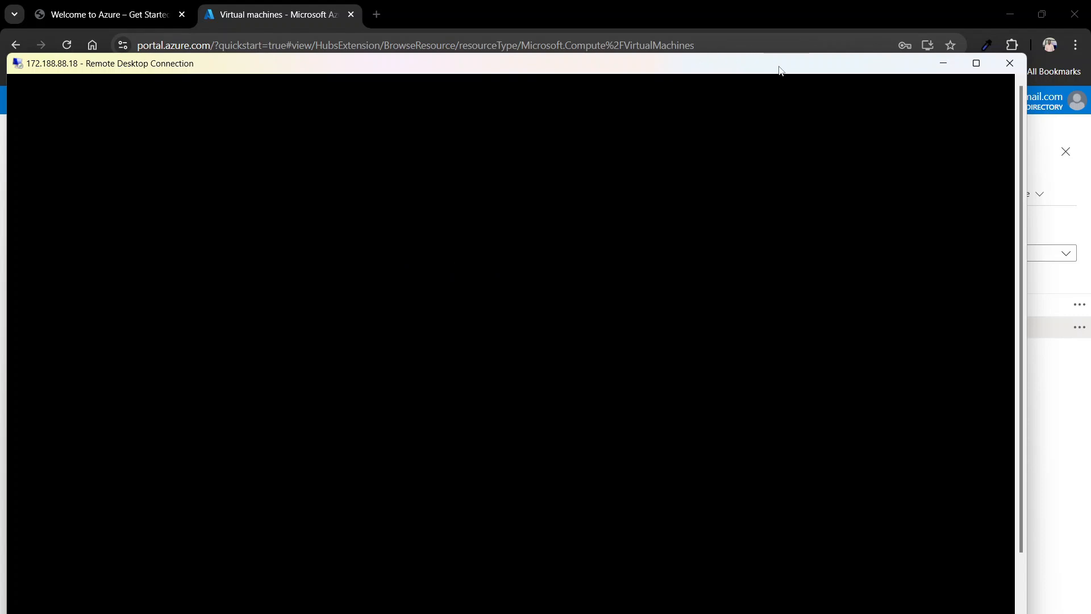
drag(776, 68, 800, 62)
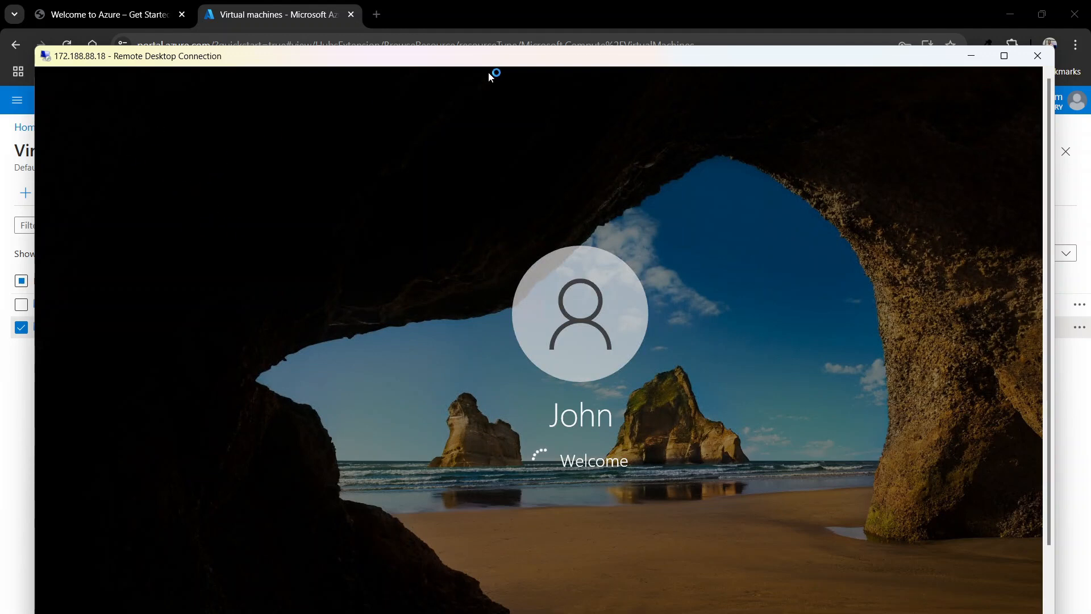
drag(480, 60, 467, 45)
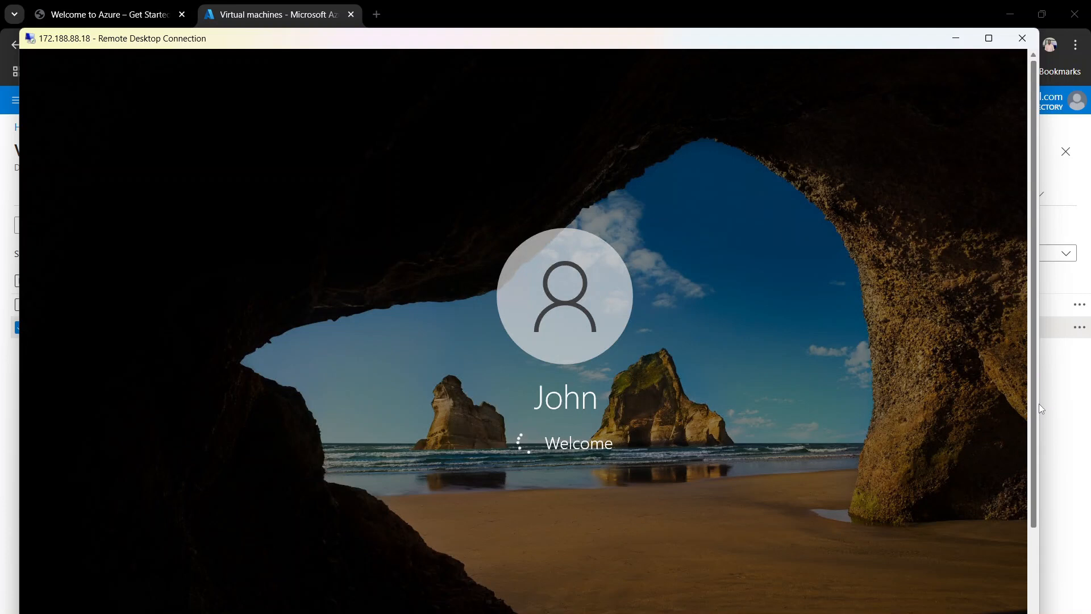
drag(1040, 404, 1073, 404)
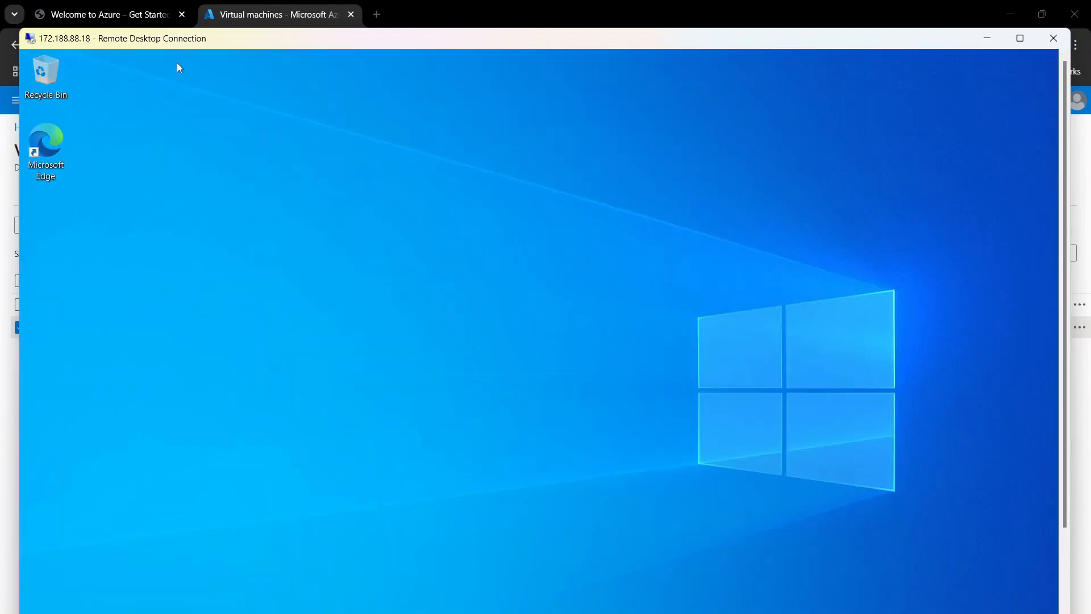
click(1021, 40)
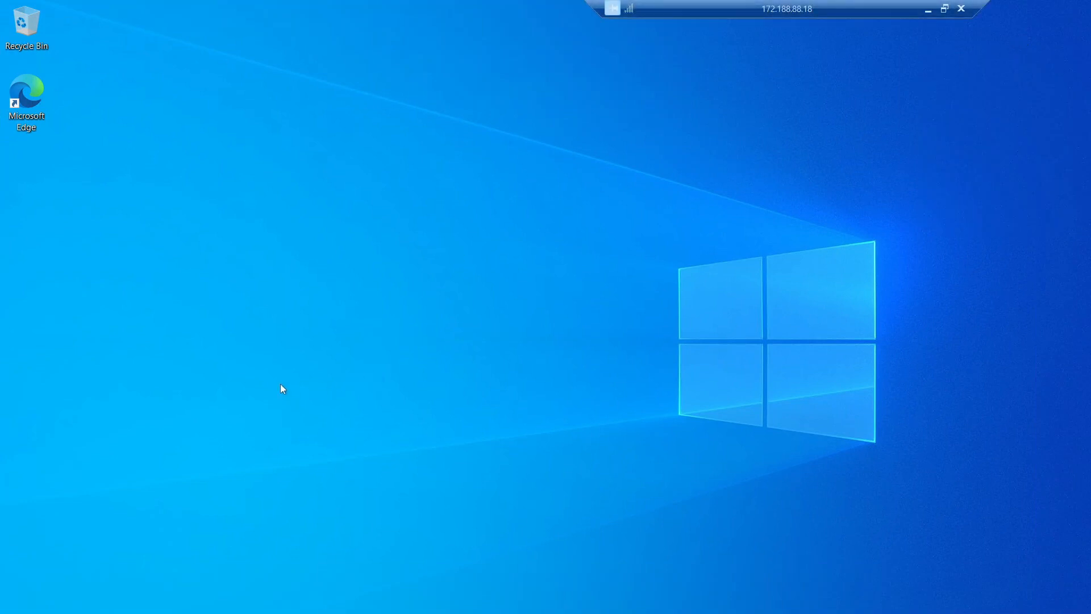
Step: Open WIN10's System Properties Computer Name tab via Win+X System and 'Rename this PC (advanced)'
right_click(227, 359)
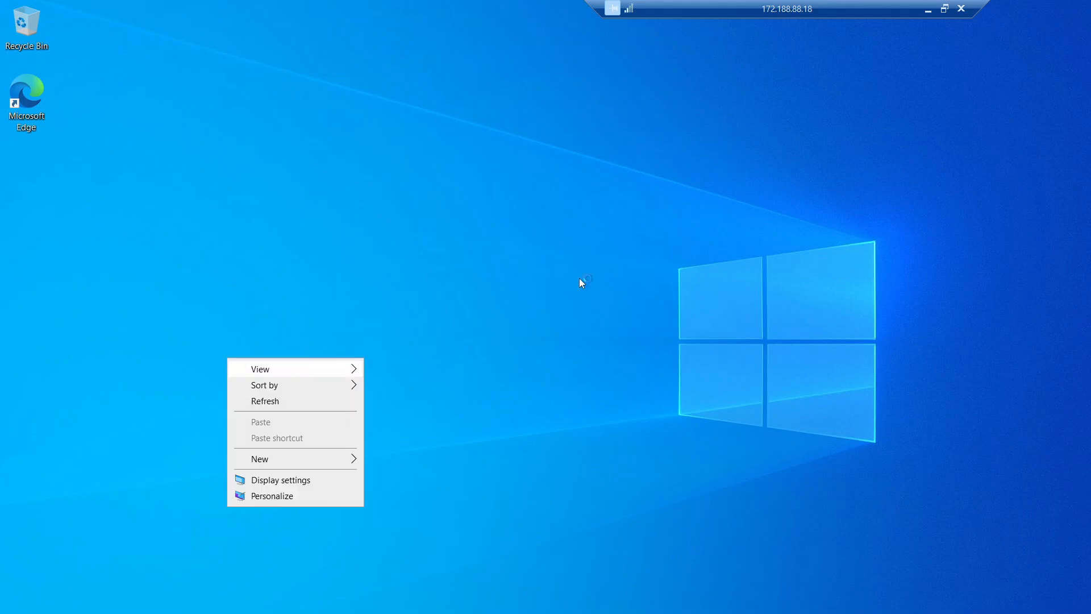
click(539, 285)
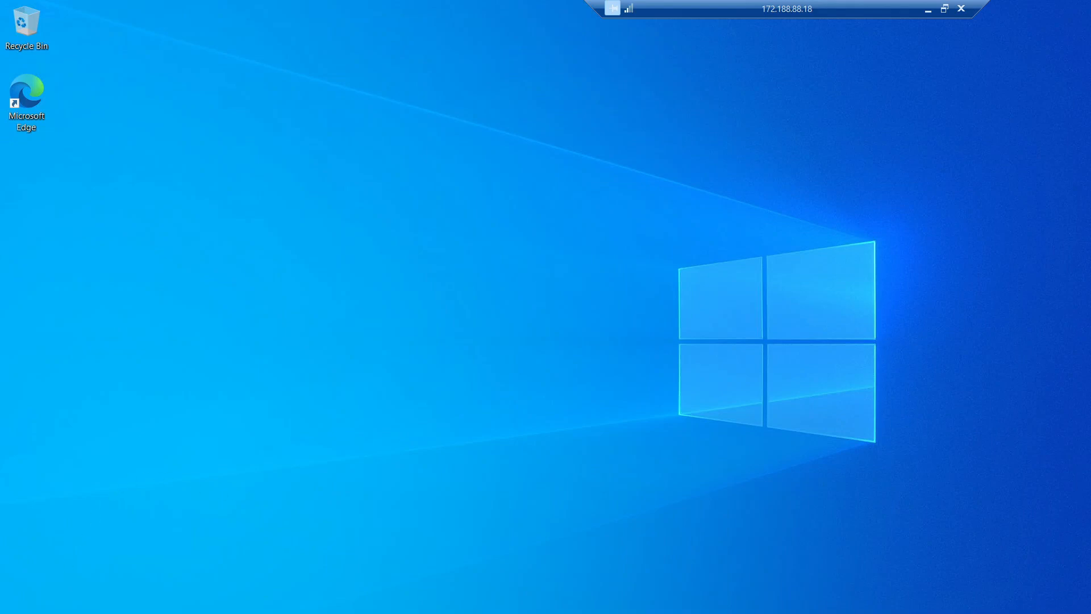
key(super+x)
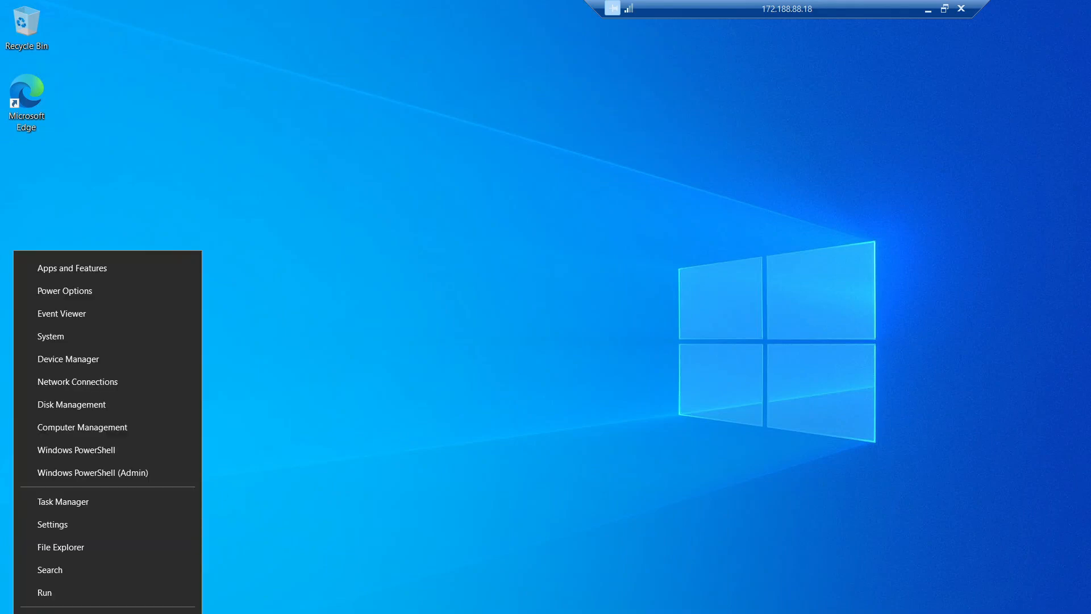
click(73, 339)
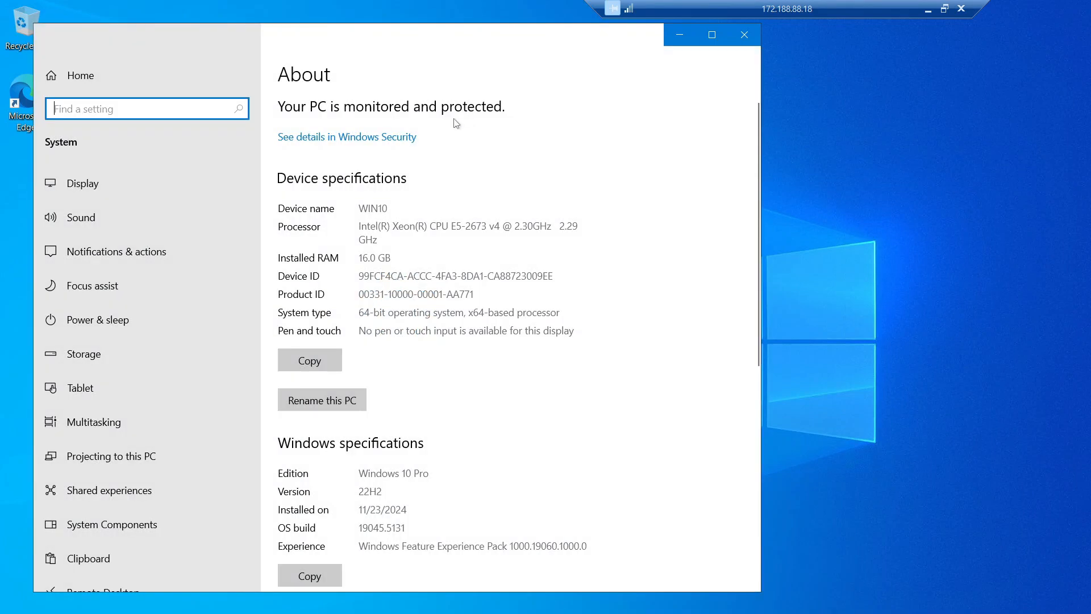
scroll(468, 480, down, 3)
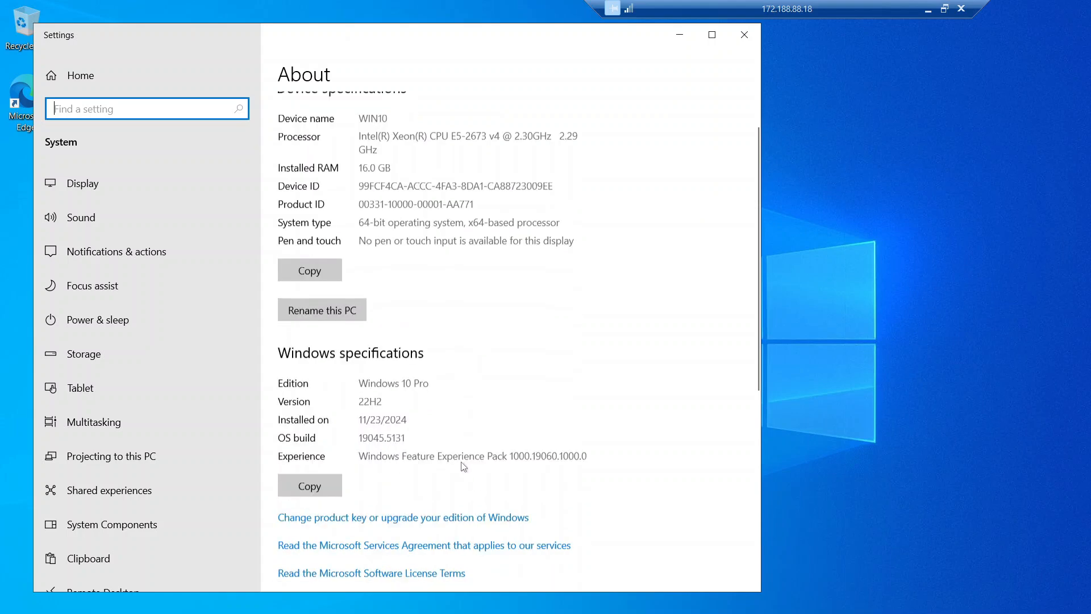
scroll(453, 454, down, 6)
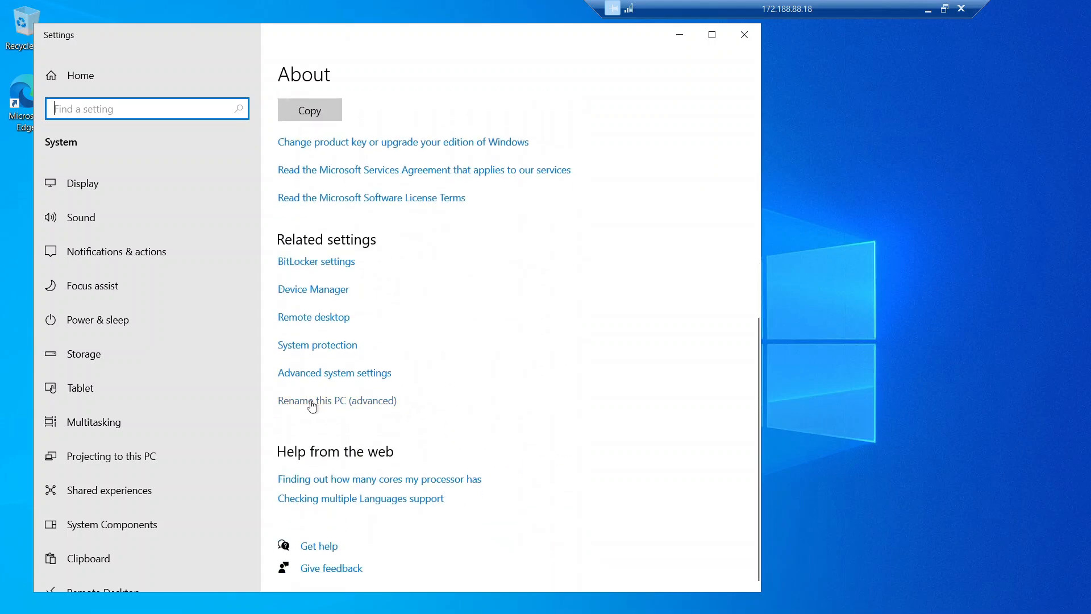
click(307, 407)
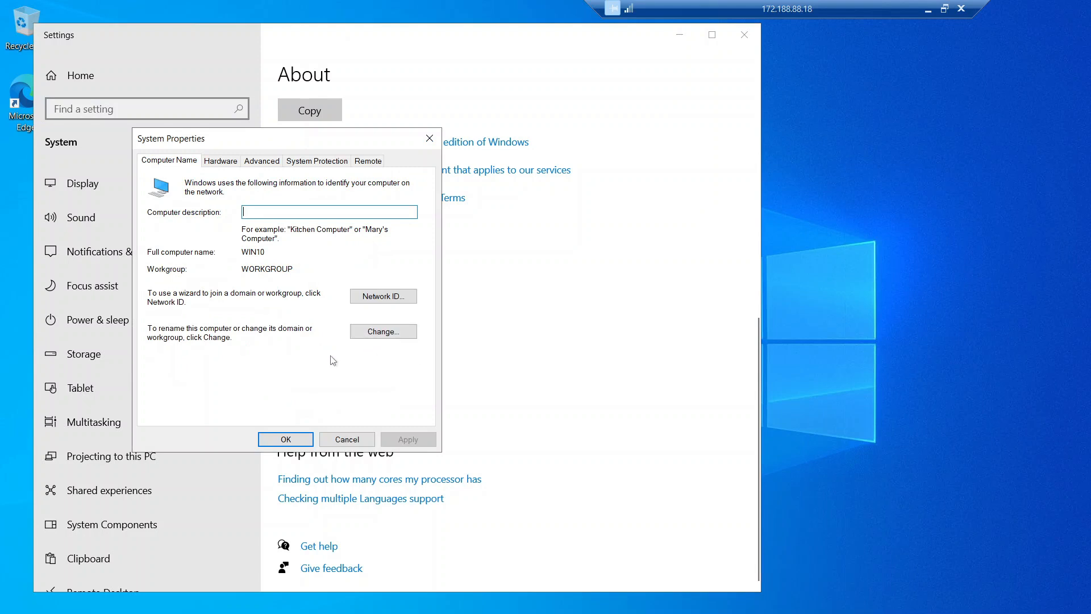
Step: Make WIN10 a member of domain mydomain.com, authorizing with the domain admin's user name and password
click(371, 335)
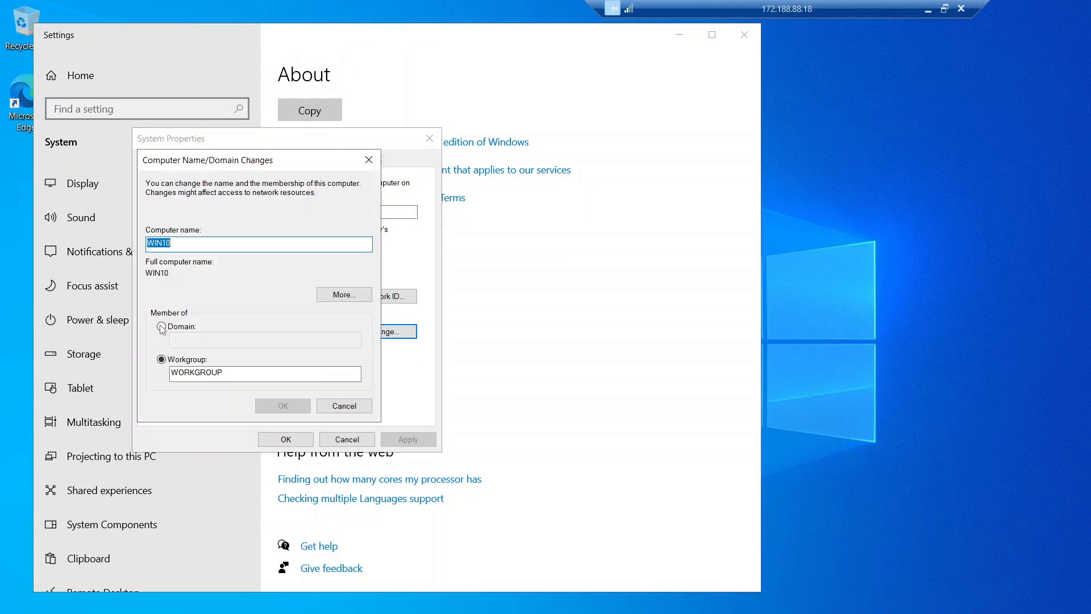
click(162, 326)
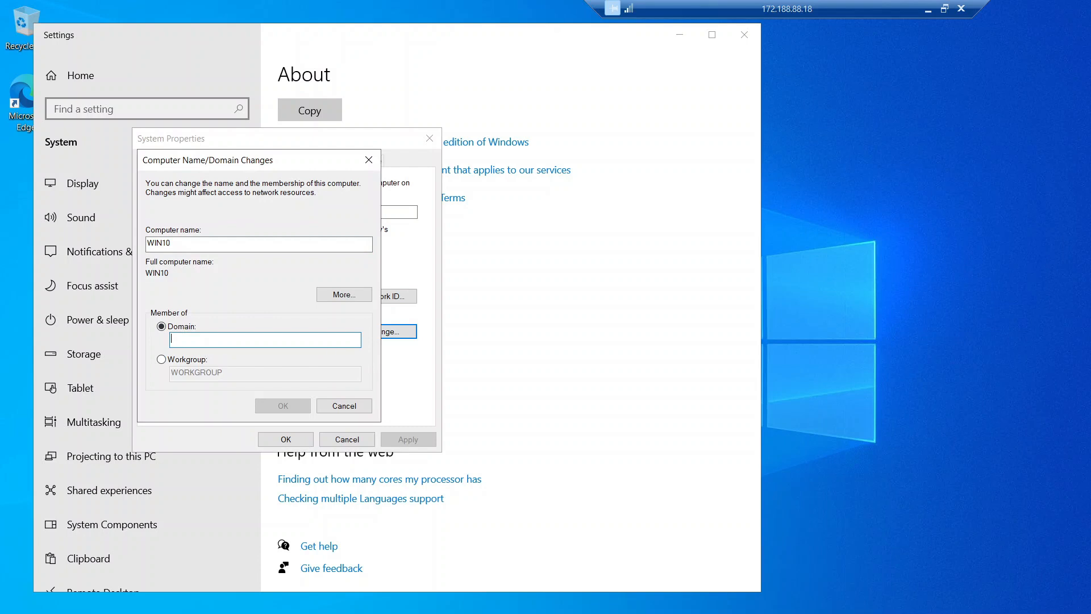
text(mydomain.com)
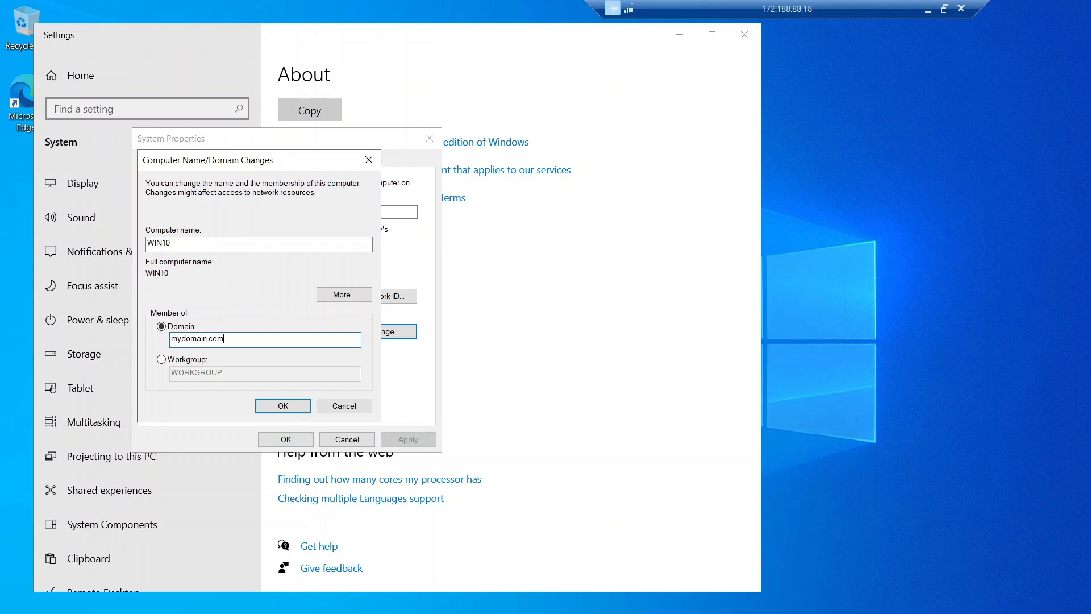
click(268, 406)
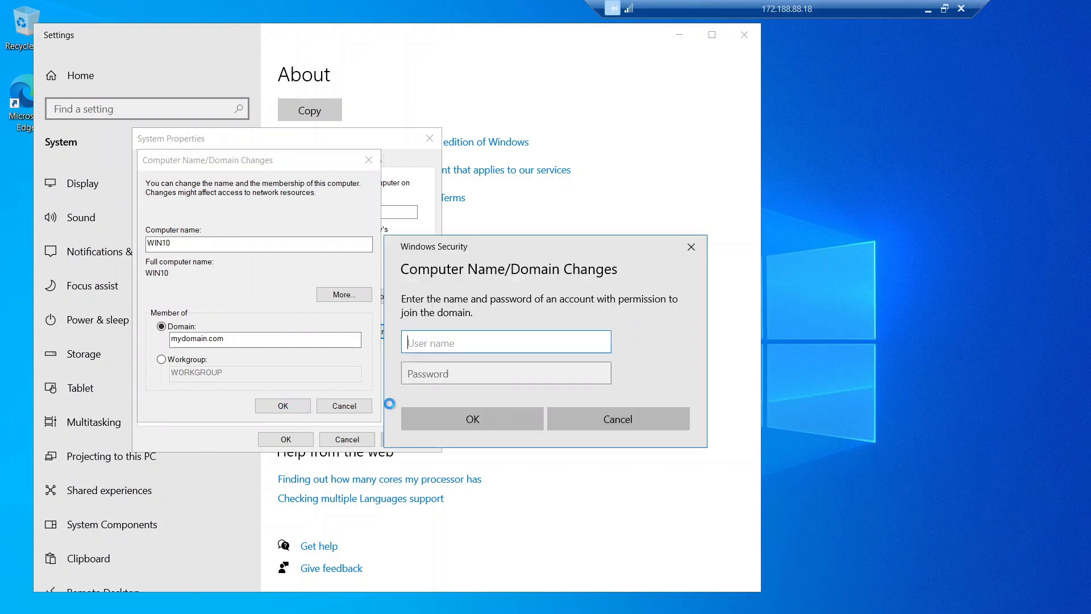
drag(501, 250, 574, 261)
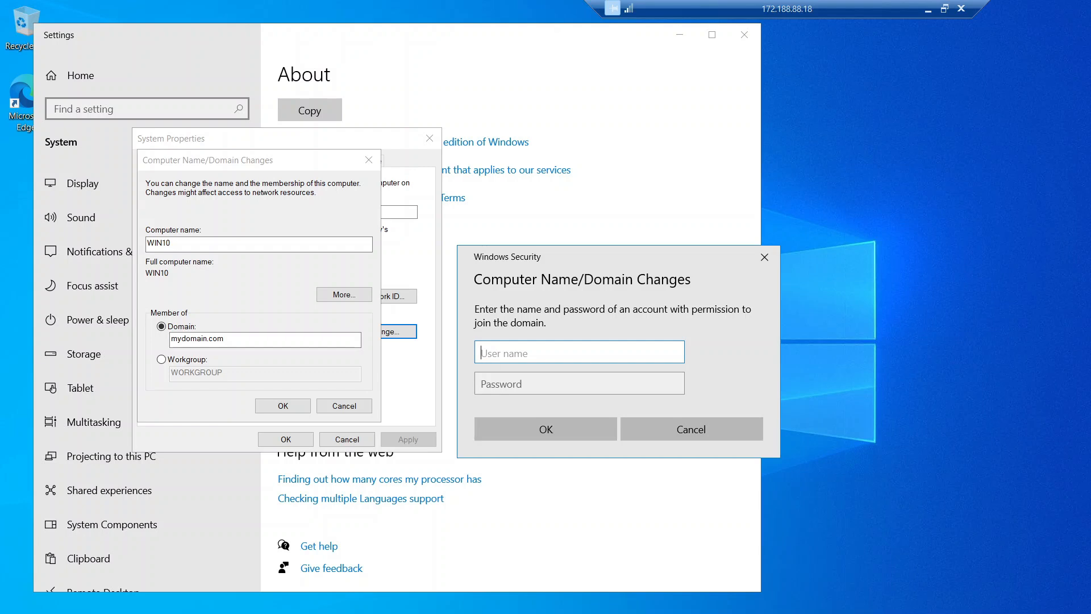
text(mydomain.com\jack_admin)
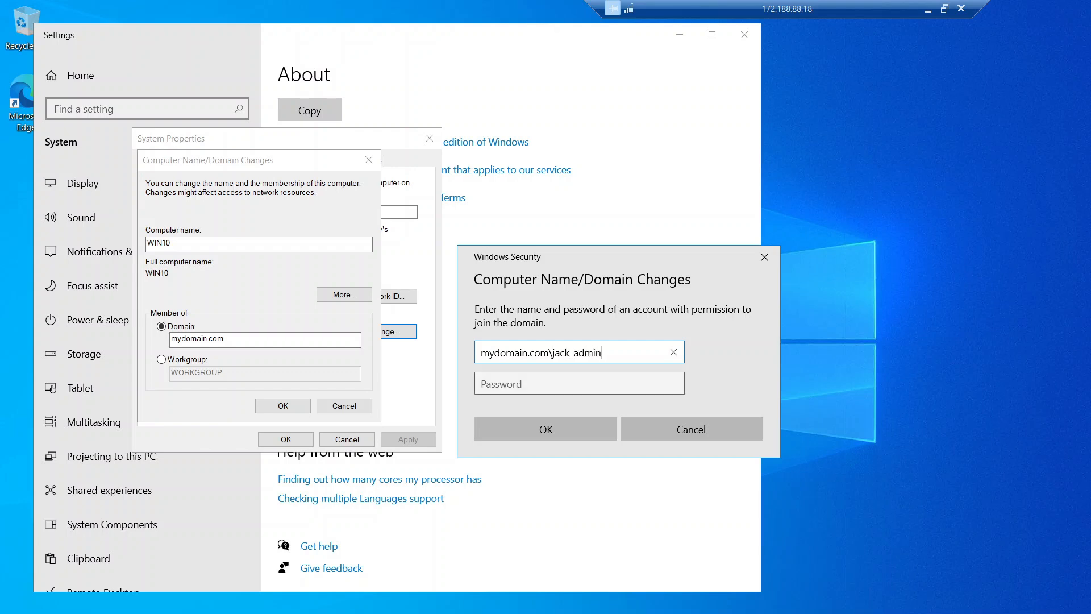
click(568, 383)
text(••••••••)
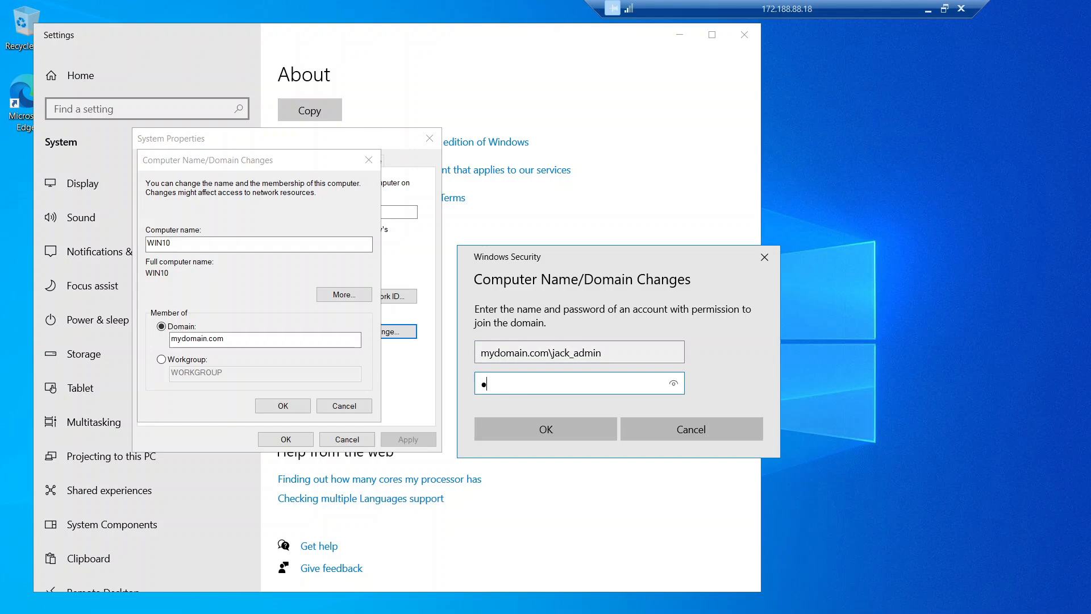
text(••••)
key(Return)
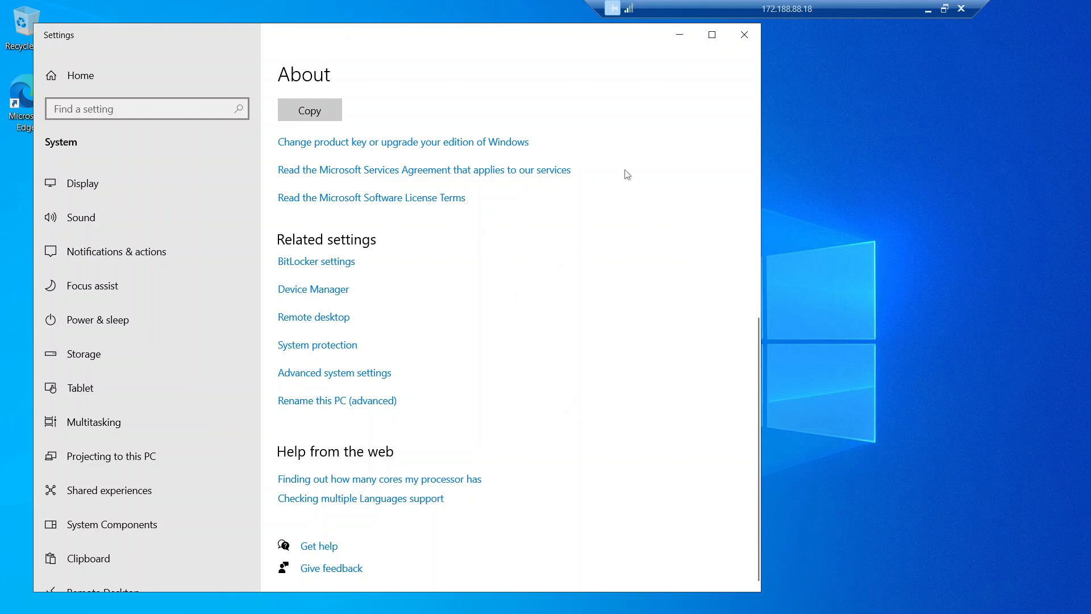
Step: Acknowledge the mydomain.com welcome and restart notices, then close System Properties
click(677, 35)
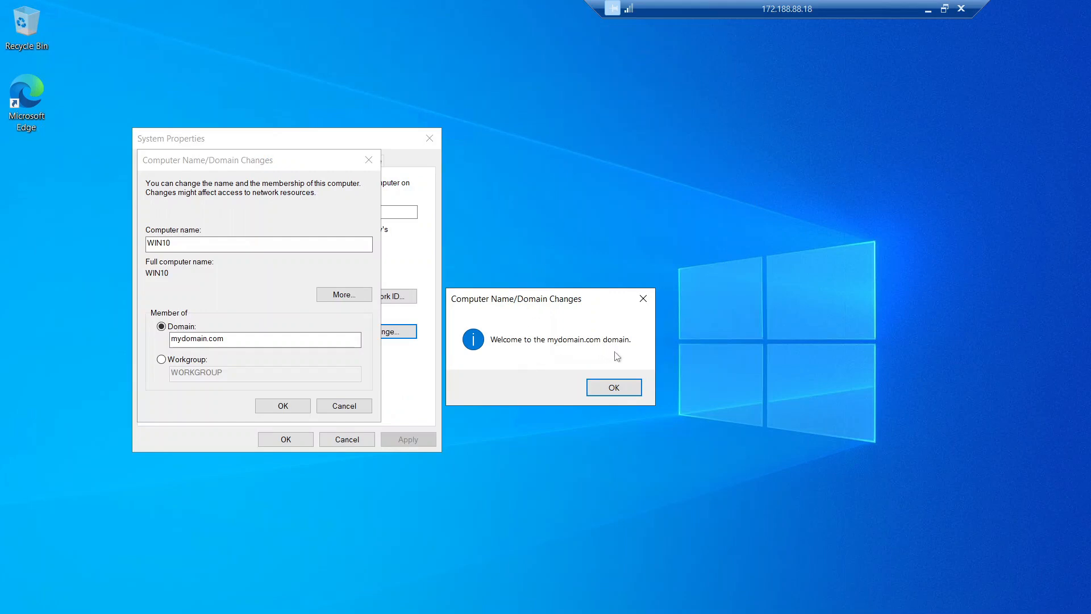
drag(590, 305, 614, 307)
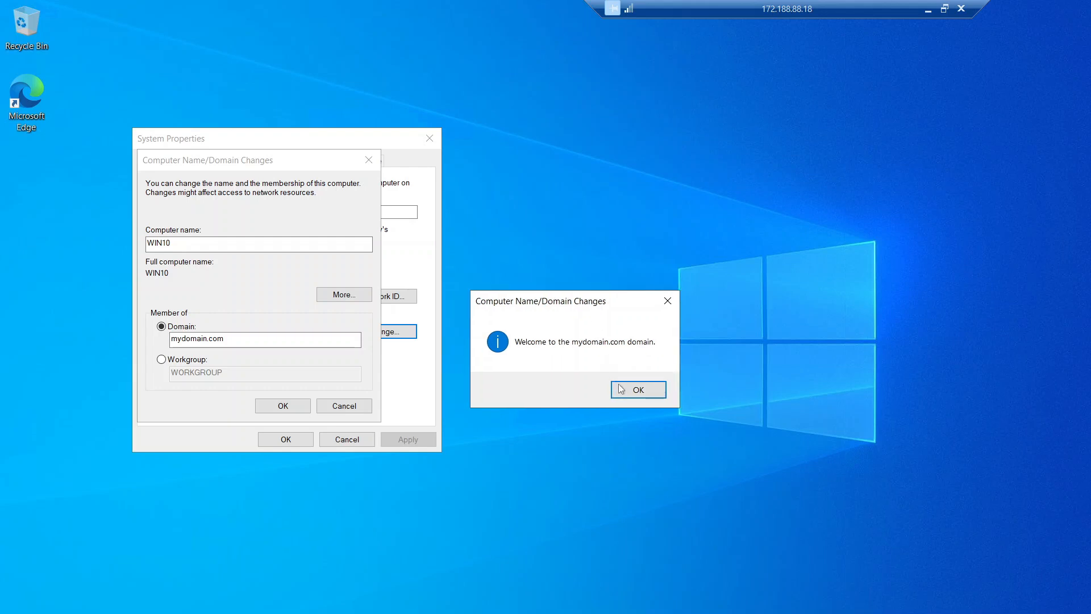
click(621, 389)
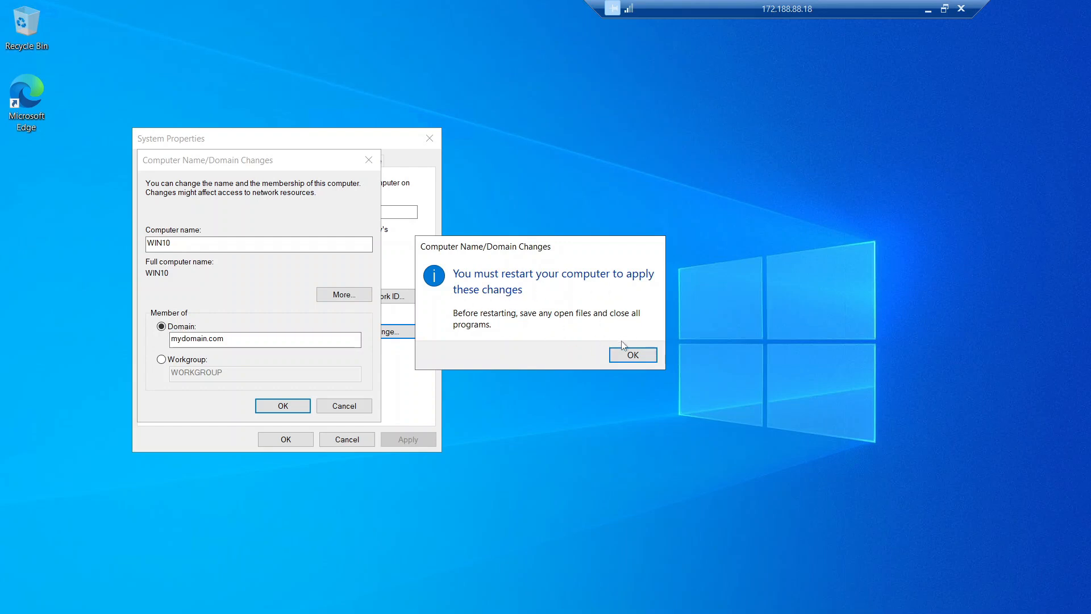
click(632, 355)
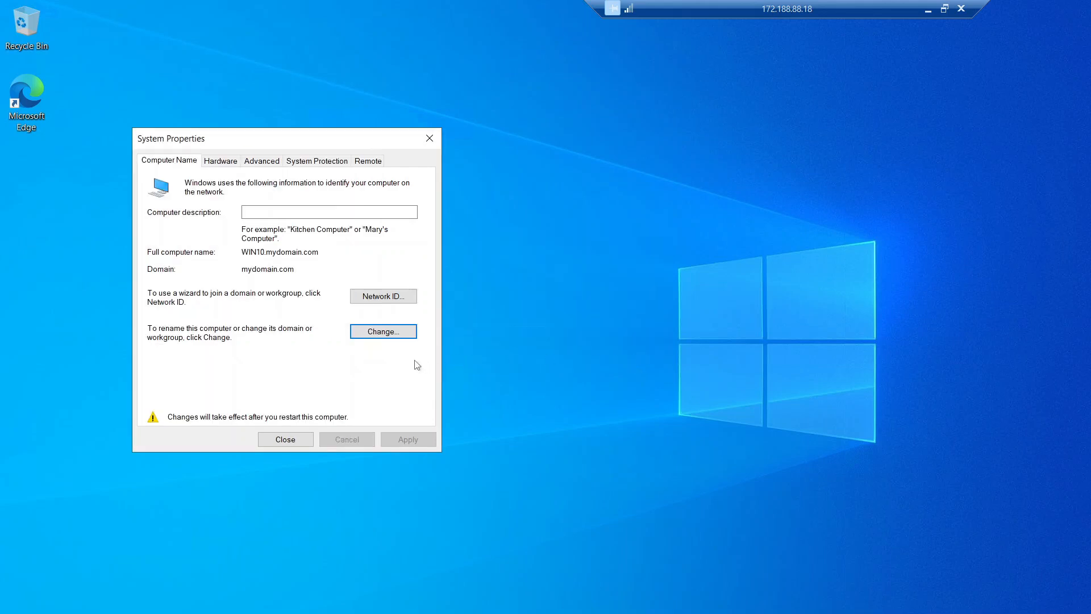
click(289, 439)
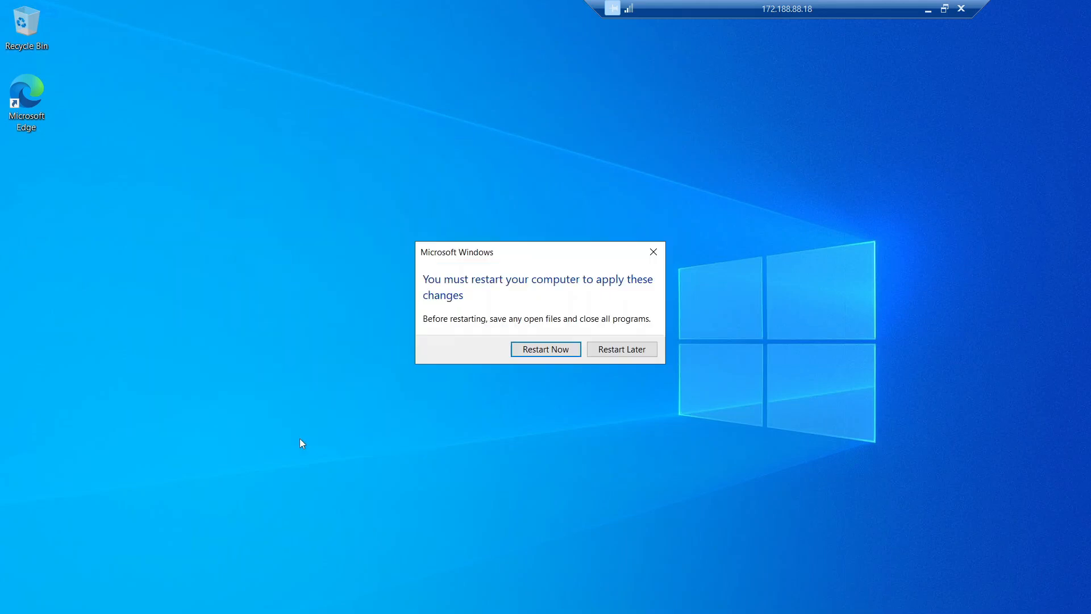
Step: Restart WIN10 now and choose to sign in with a different account
click(544, 350)
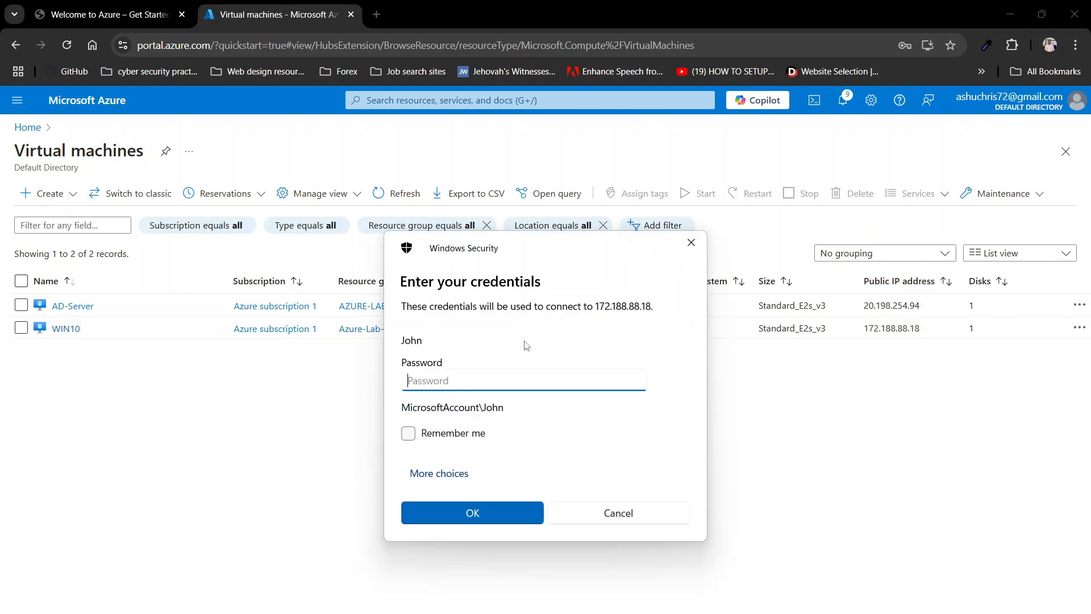
click(444, 476)
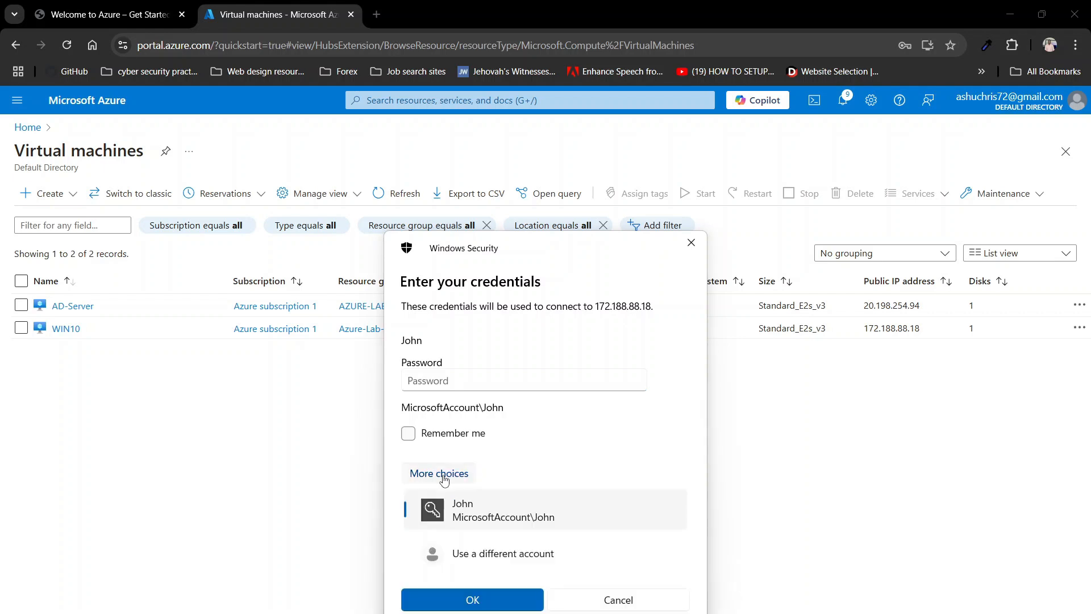
click(500, 556)
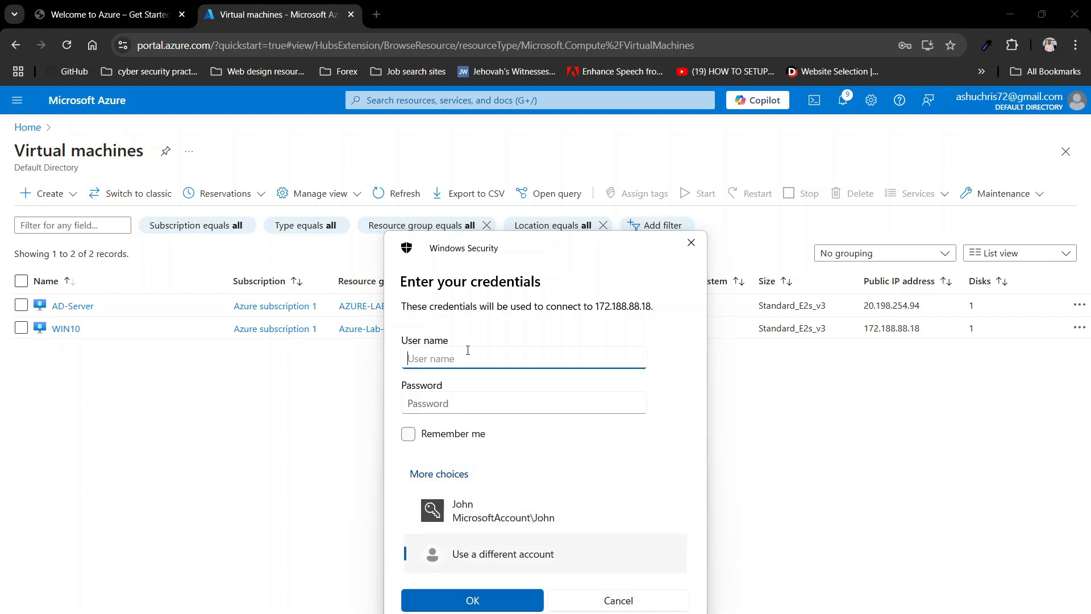
Step: Connect with the mydomain.com domain admin user name and password, accepting the certificate warning
text(mydomain.com\jaclk)
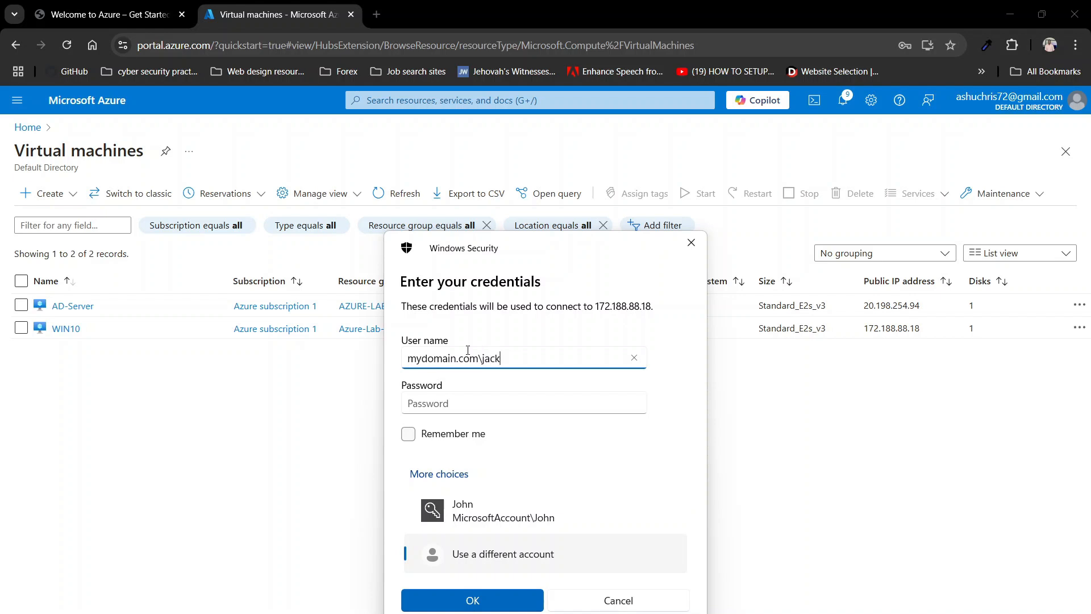
text(_admin)
click(448, 403)
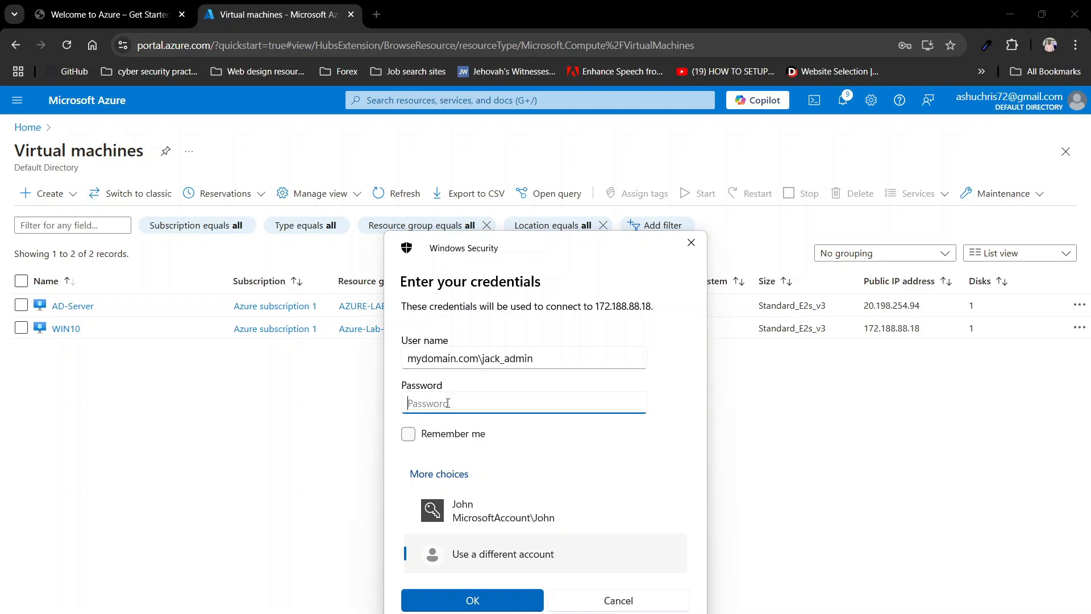
text(************)
click(496, 596)
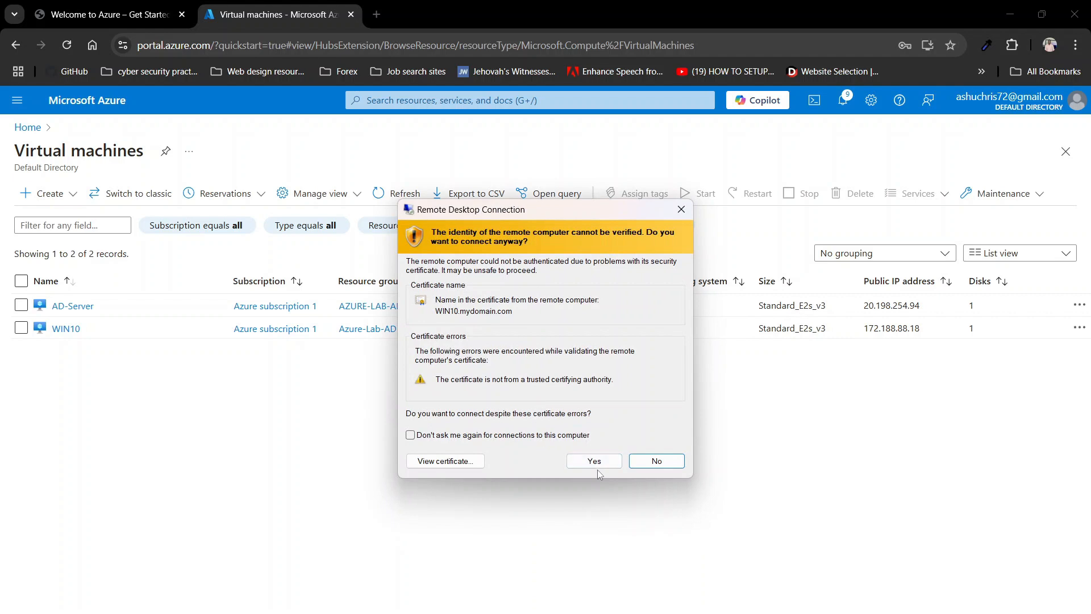
click(594, 463)
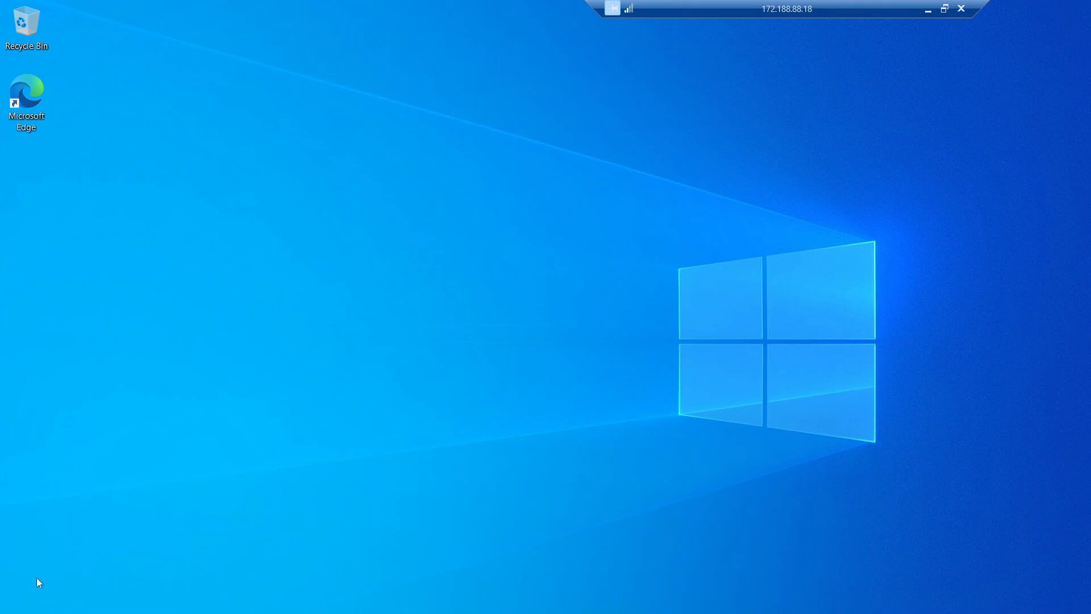
Step: Check the About page lists WIN10.mydomain.com as full device name, then restore the session to a window
key(super+x)
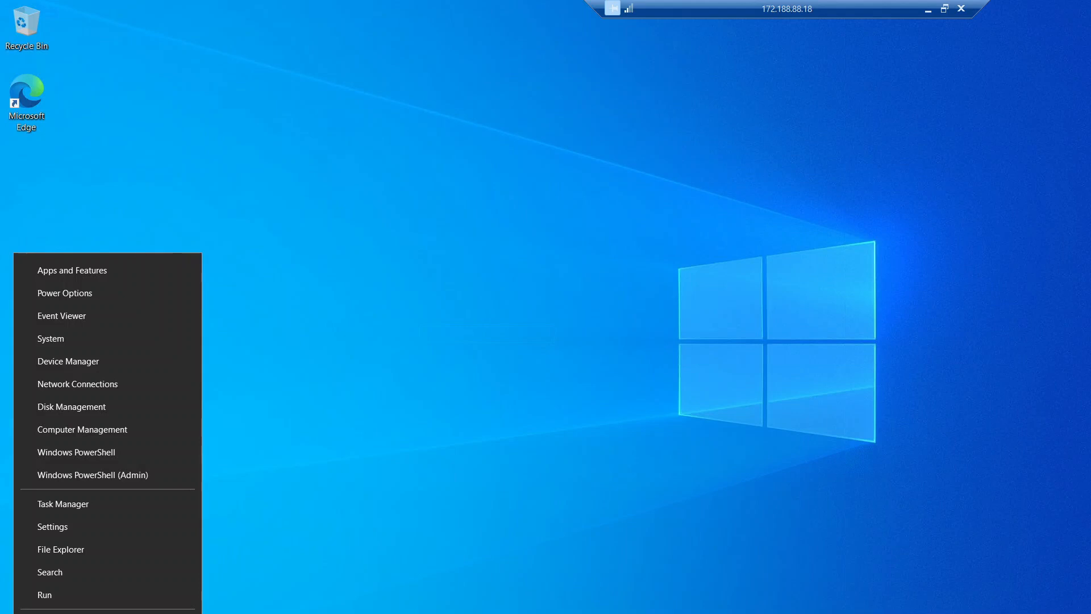
click(46, 340)
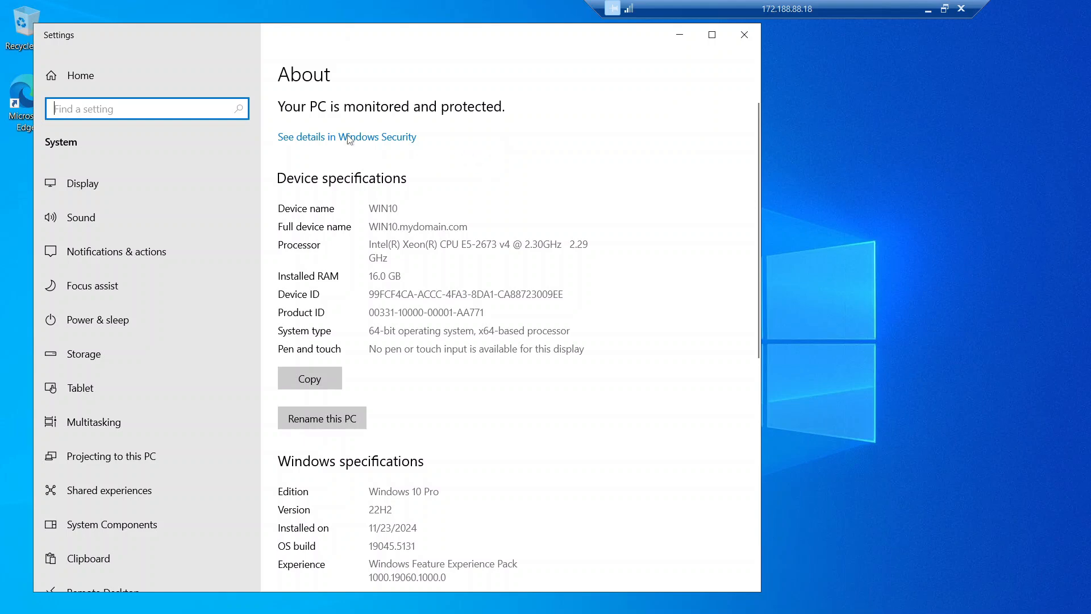
click(944, 9)
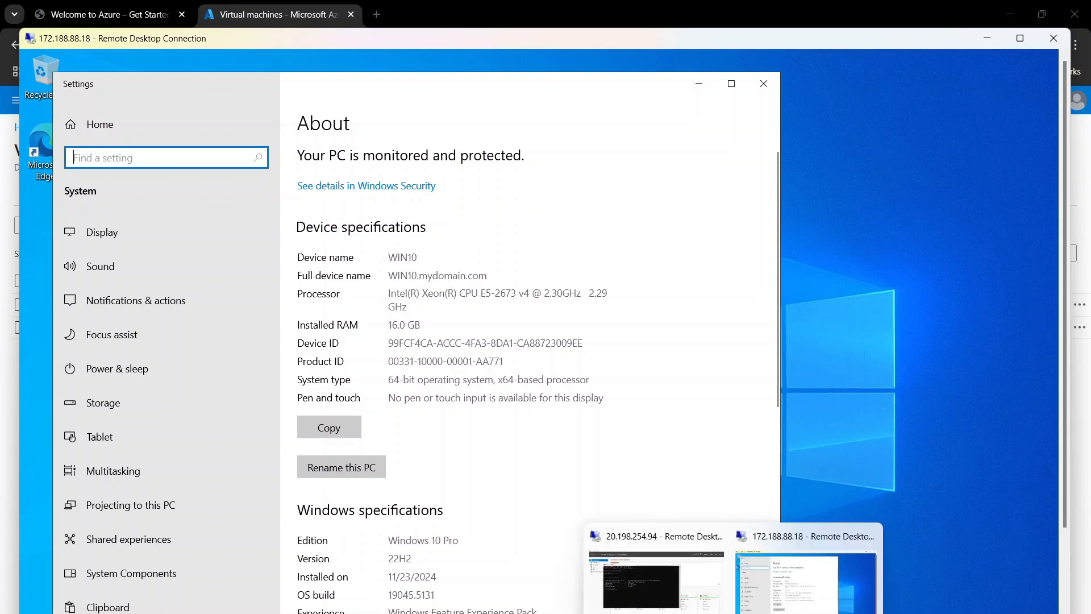
Step: On the AD server, open Active Directory Users and Computers and view WIN10 in mydomain.com's Computers container
click(656, 574)
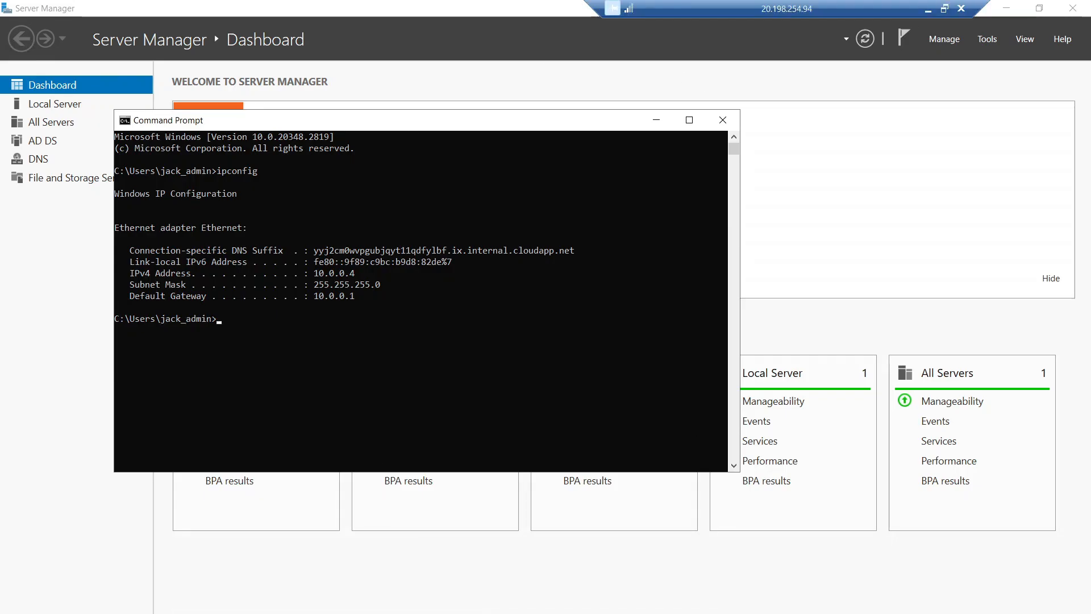
click(723, 120)
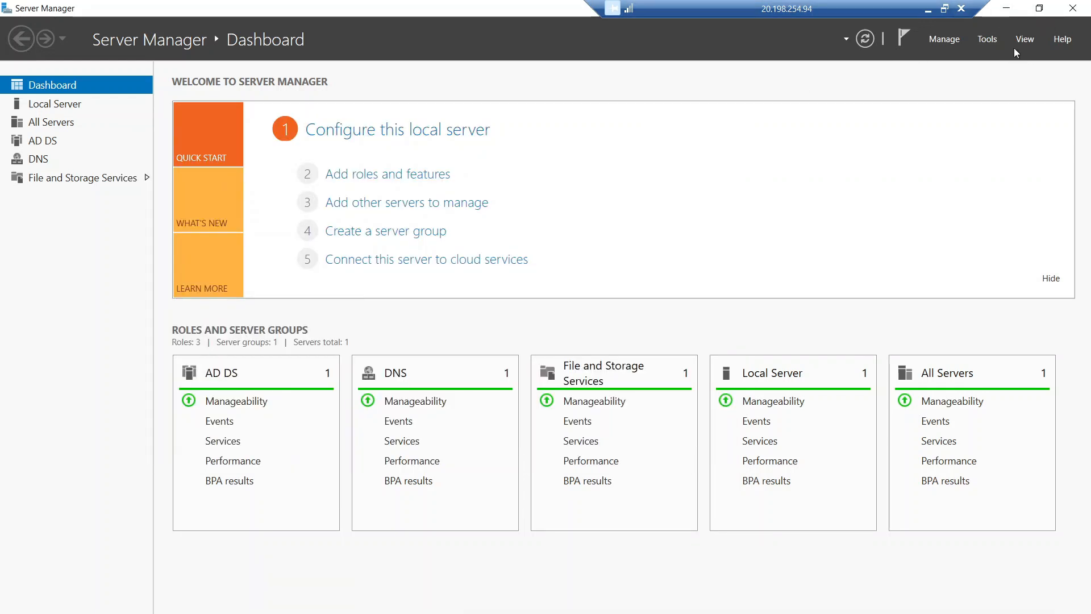
click(988, 39)
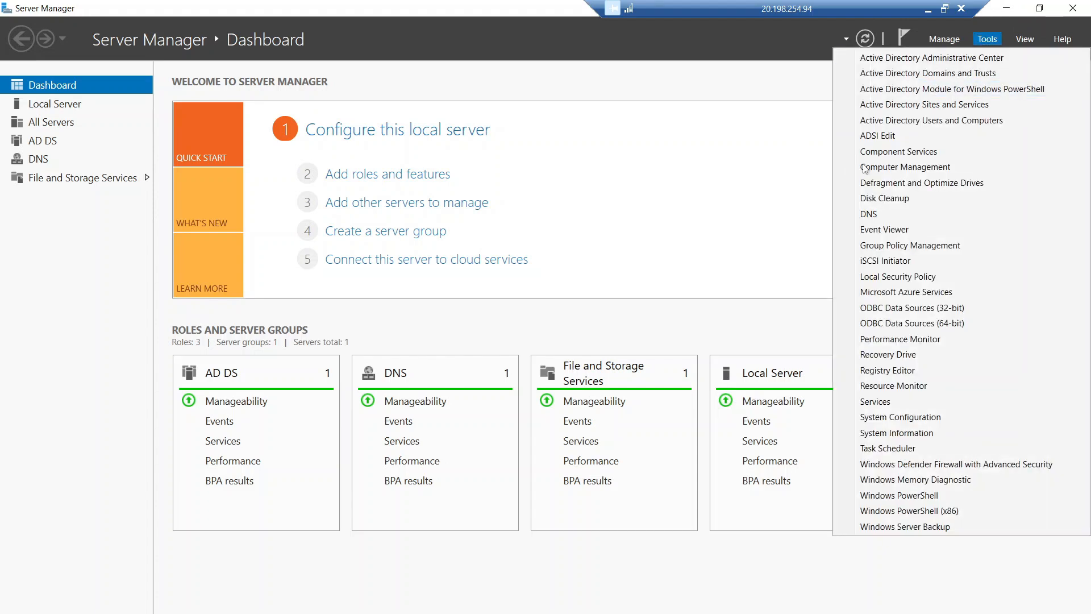
click(908, 121)
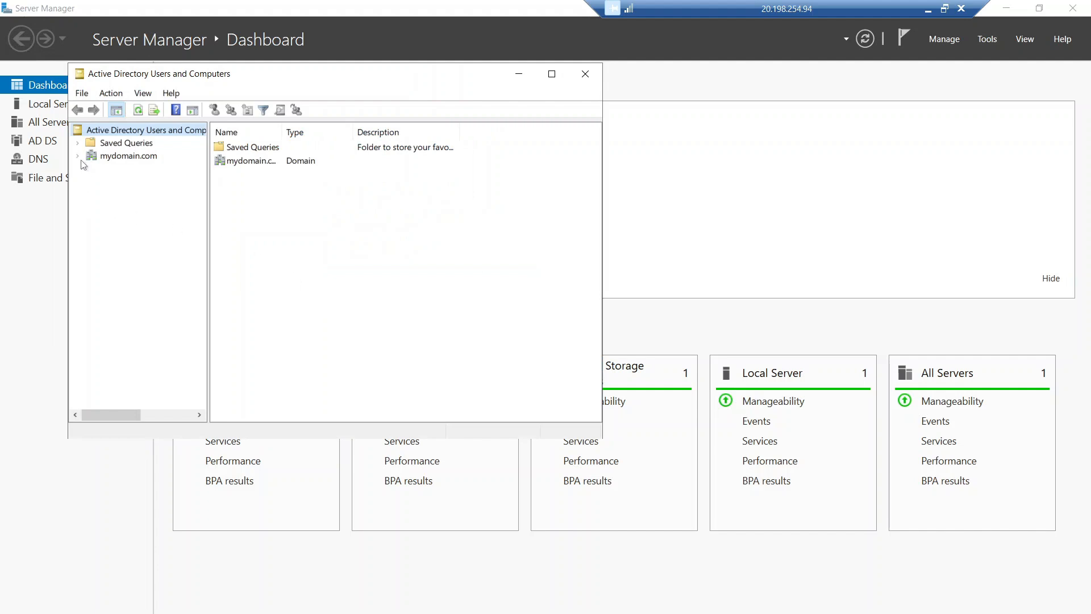
click(79, 157)
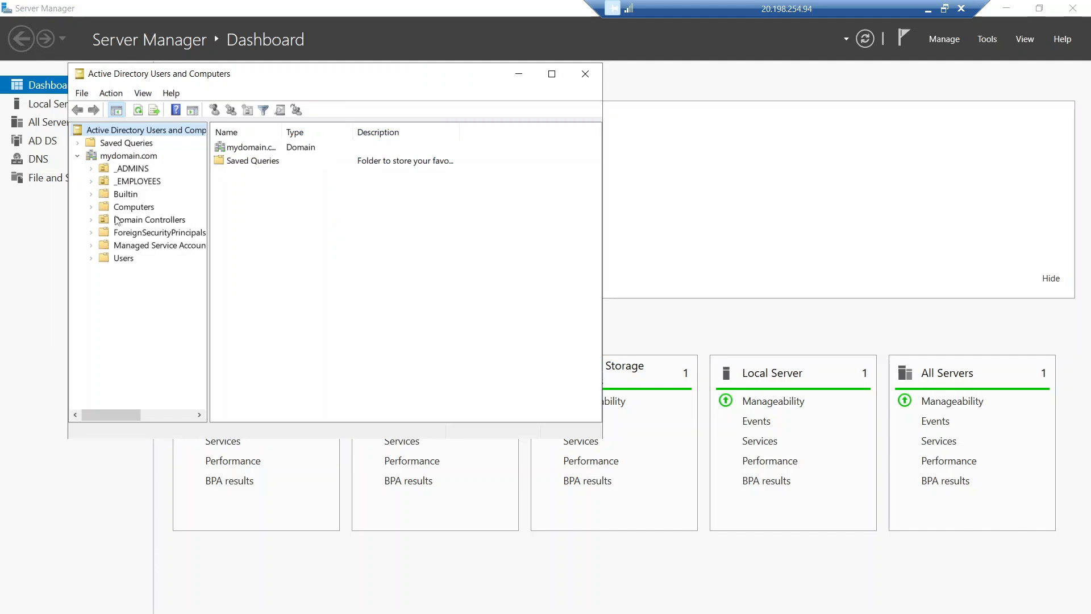
click(134, 209)
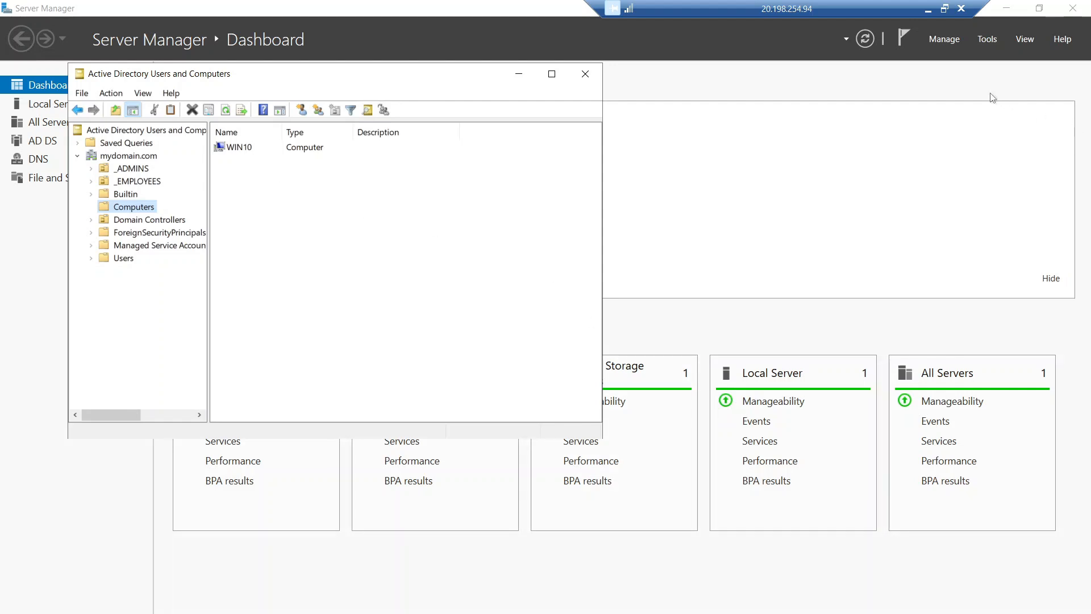
click(941, 16)
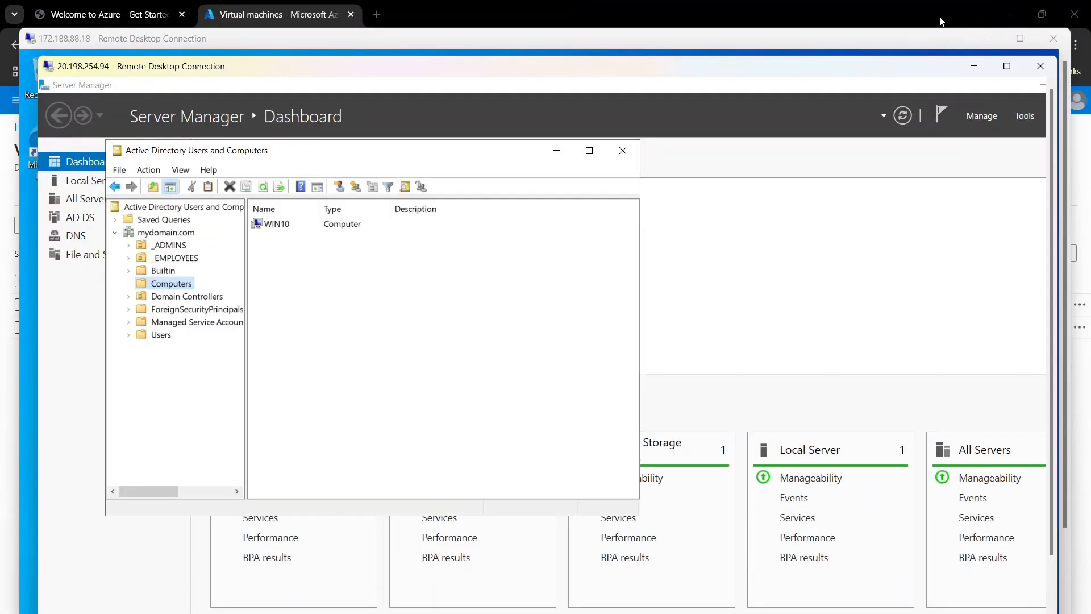
Step: Bring the WIN10 session back full screen and scroll its About page down to Related settings
drag(823, 69, 796, 62)
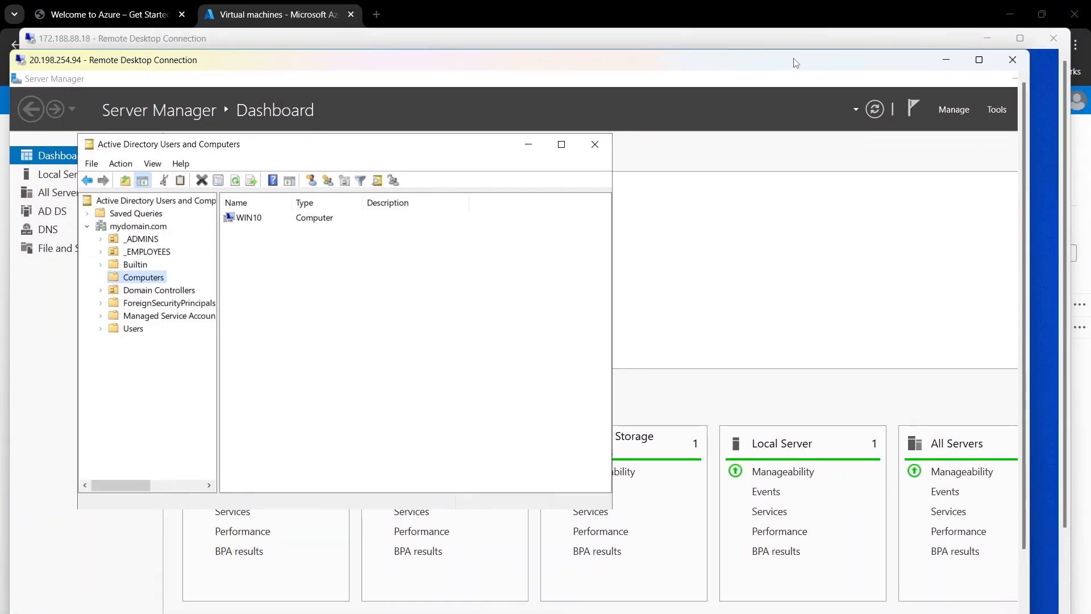
click(794, 47)
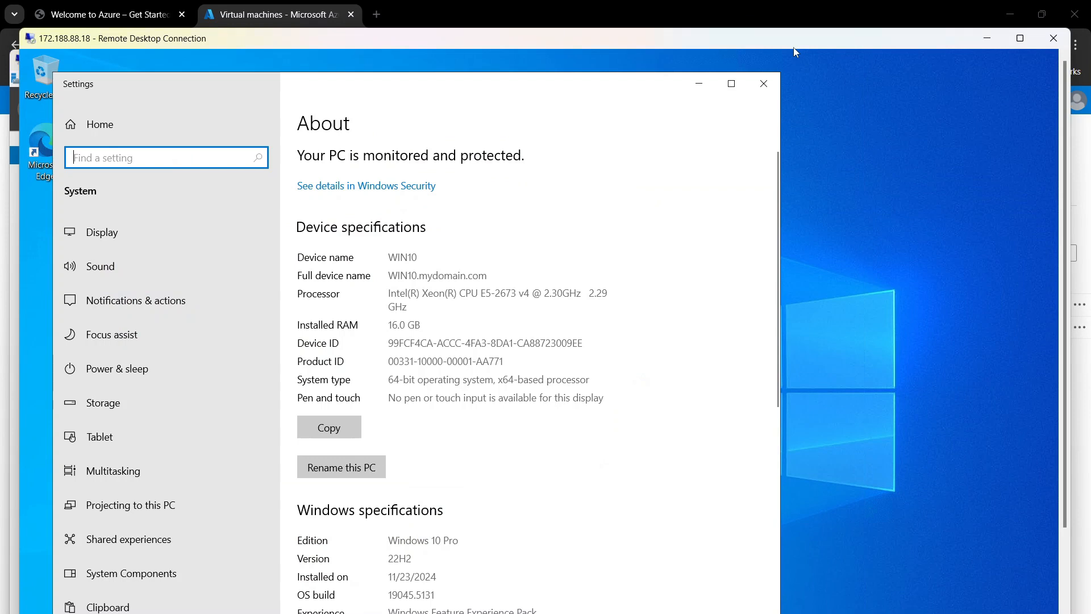
click(1019, 42)
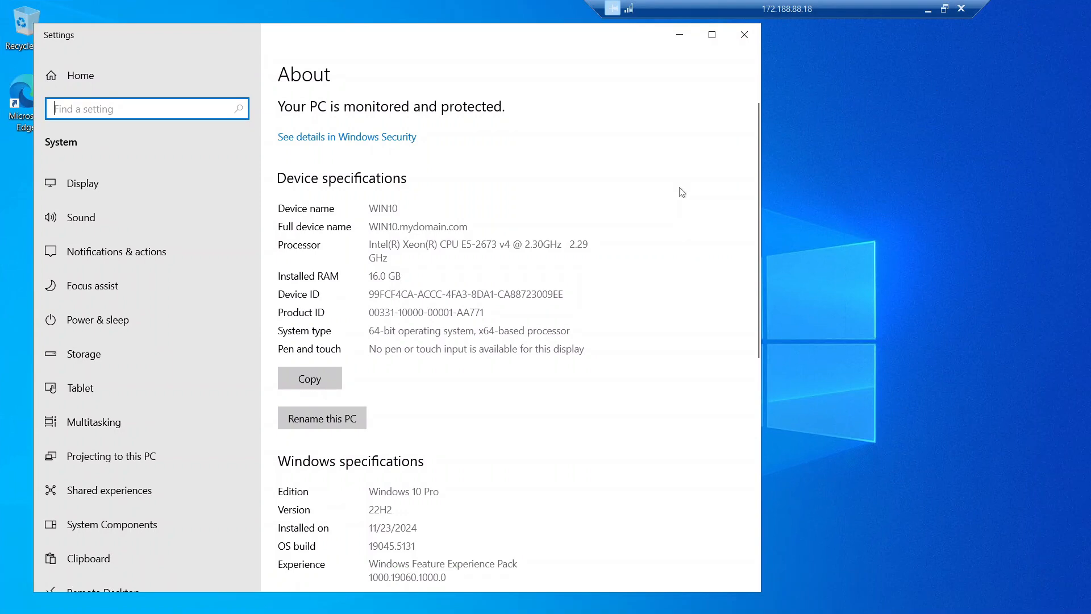
scroll(672, 212, down, 3)
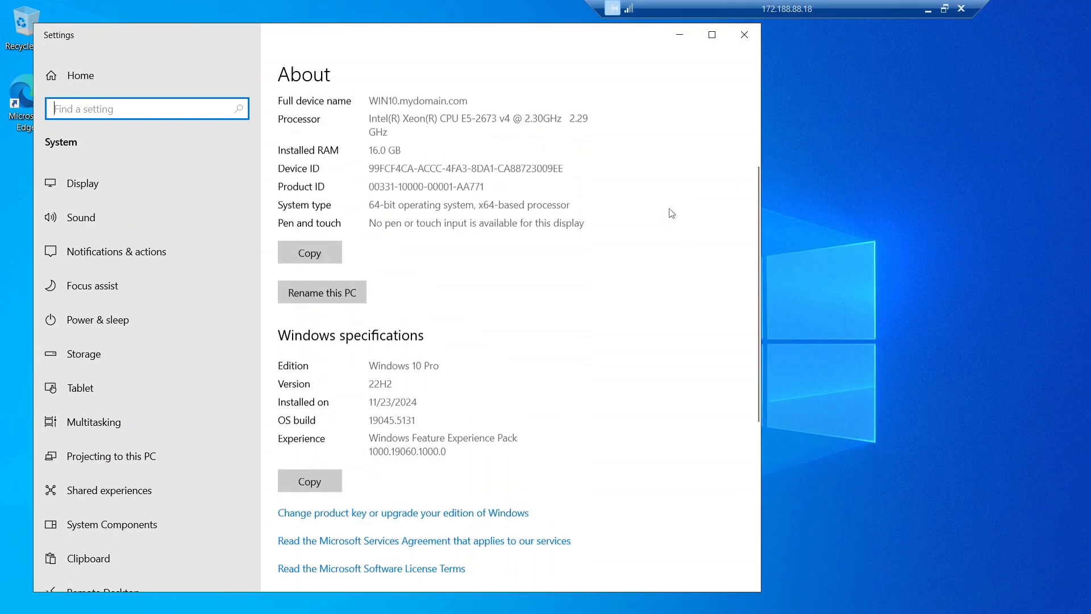
scroll(699, 202, up, 1)
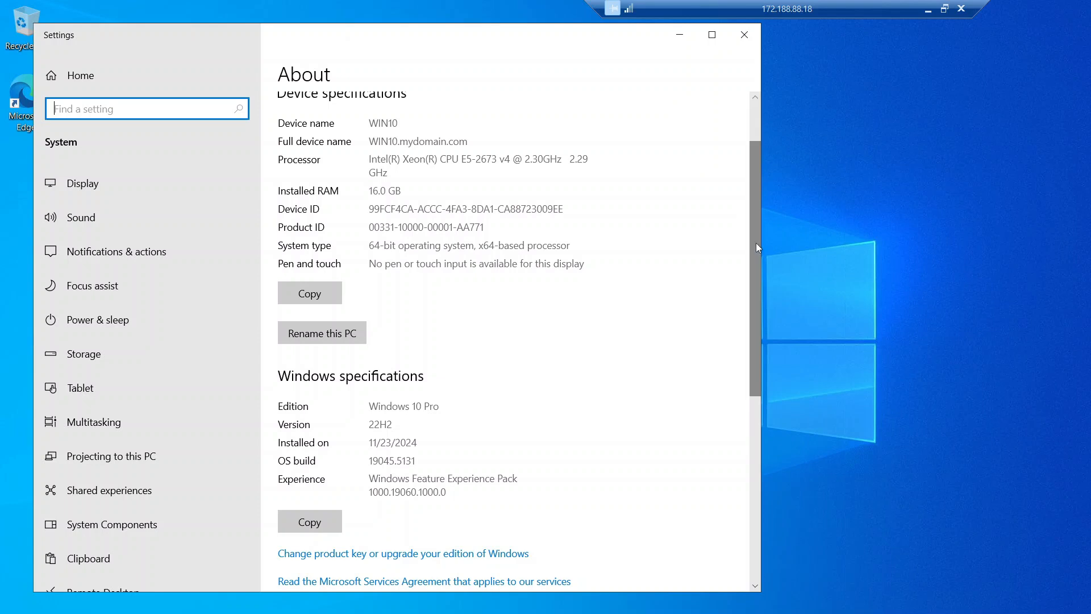
drag(755, 243, 768, 392)
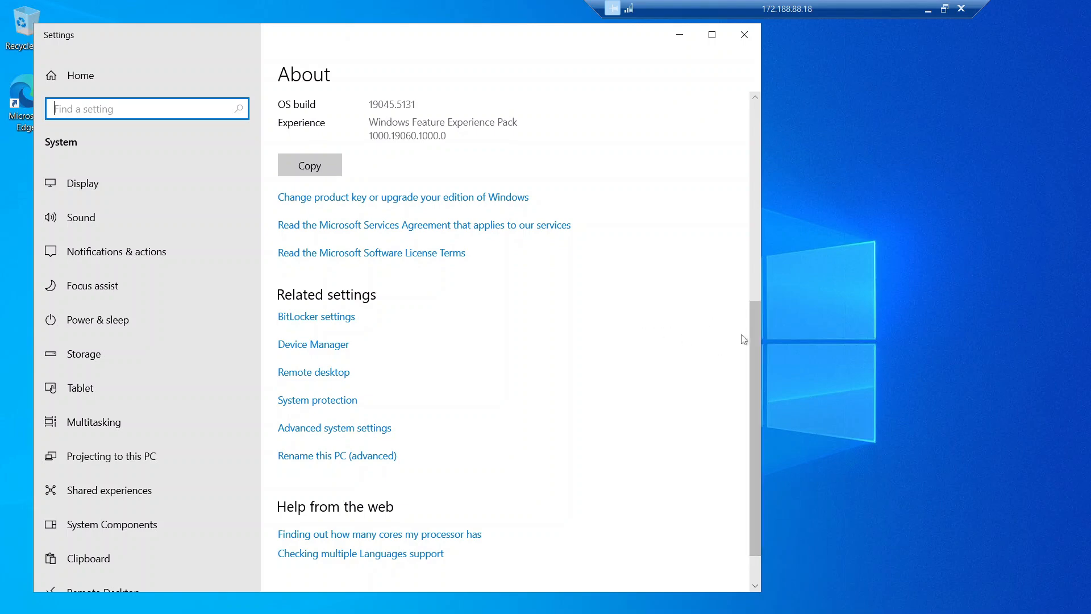
drag(756, 356, 761, 193)
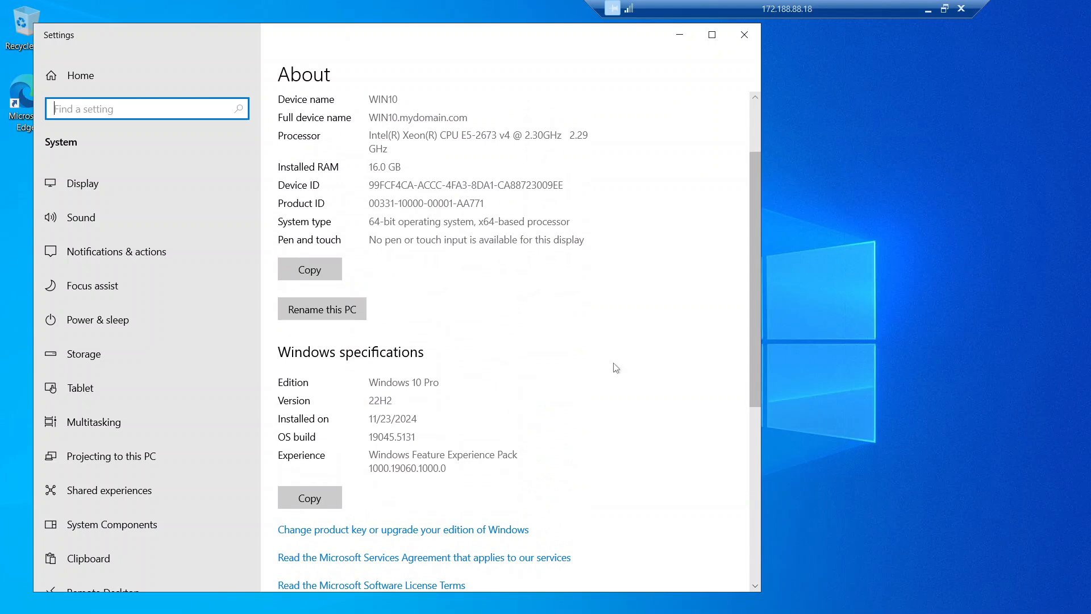
scroll(613, 365, up, 3)
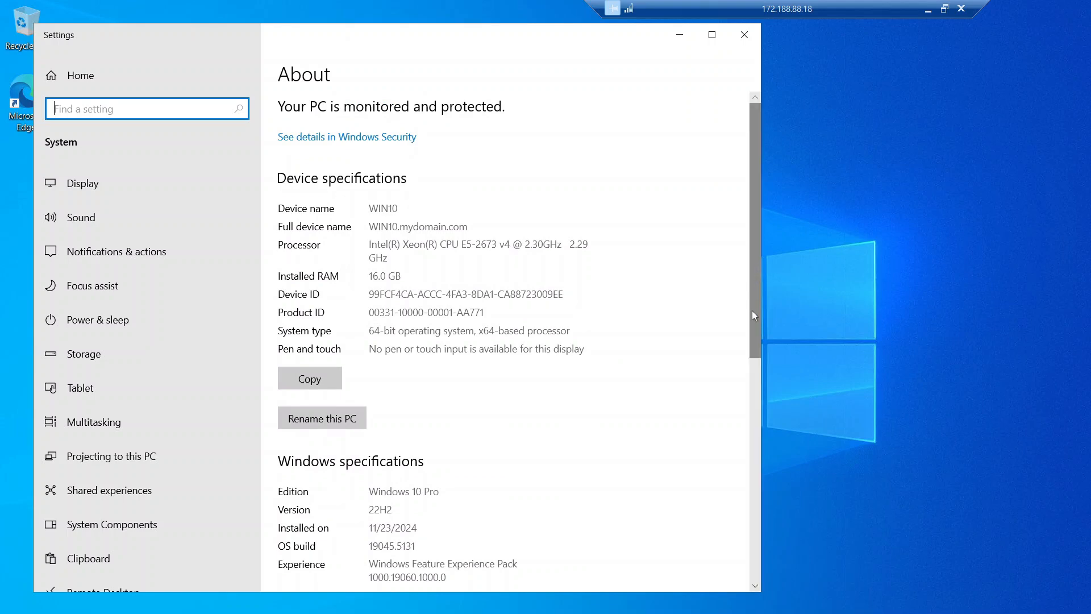
drag(752, 310, 751, 382)
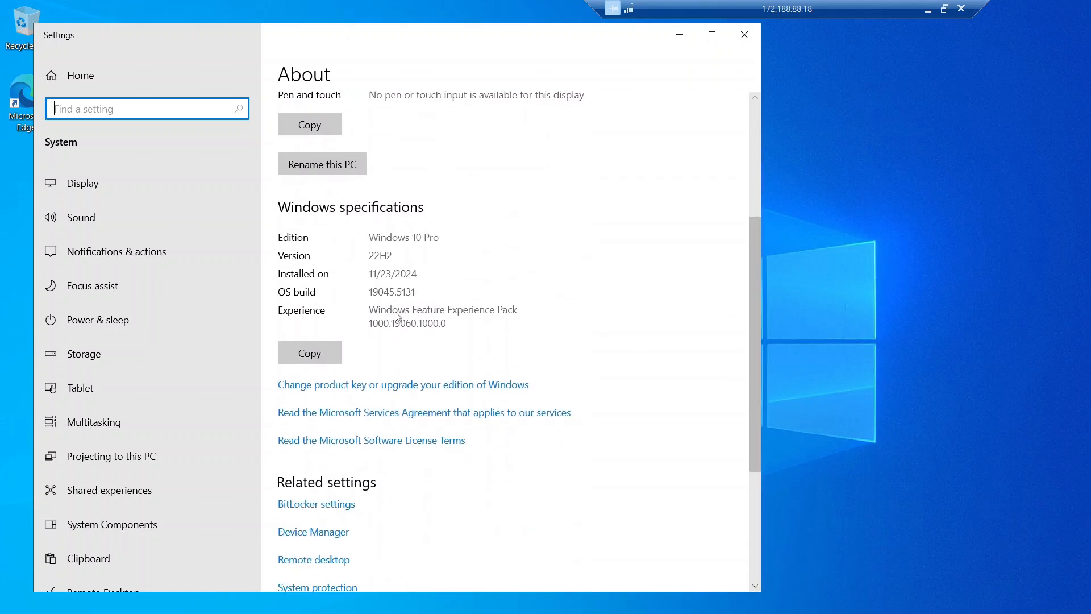
drag(755, 299, 756, 349)
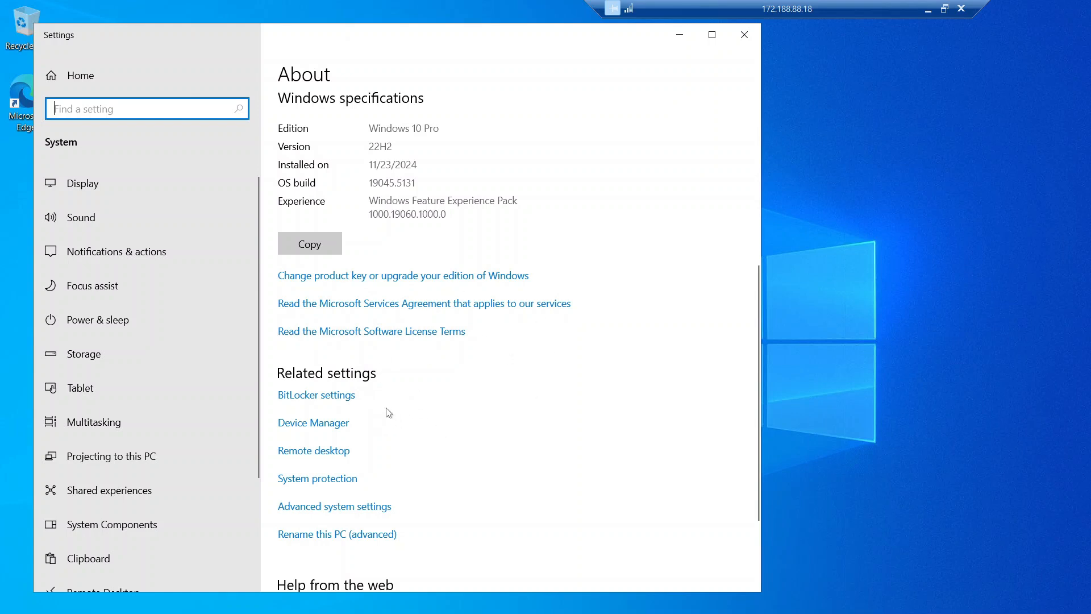
Step: Open WIN10's Remote Desktop settings and the list of users who can remotely access this PC
click(287, 451)
scroll(375, 466, down, 3)
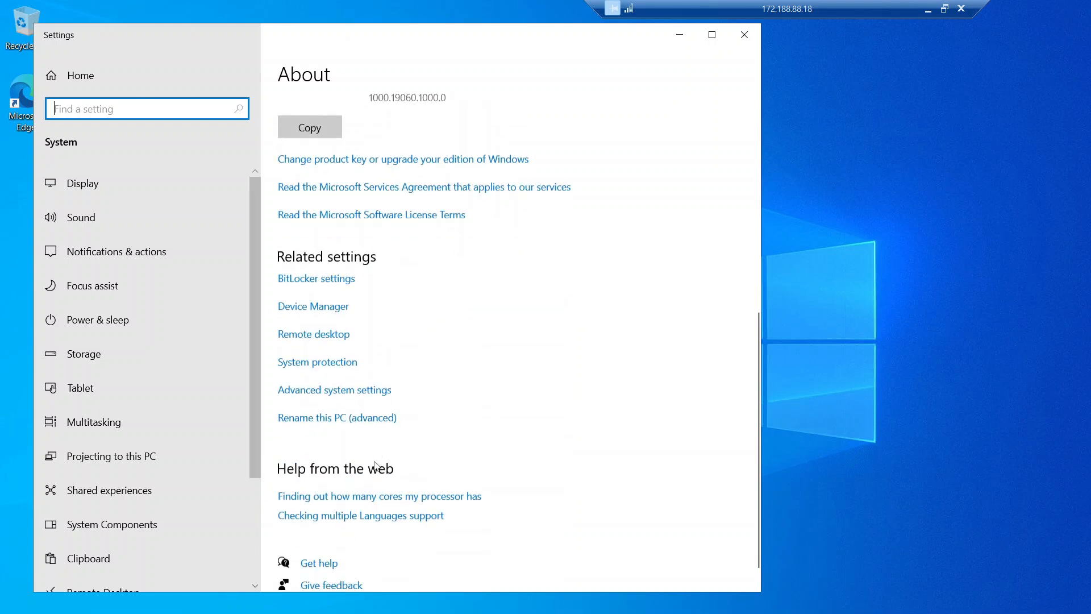
scroll(363, 467, up, 3)
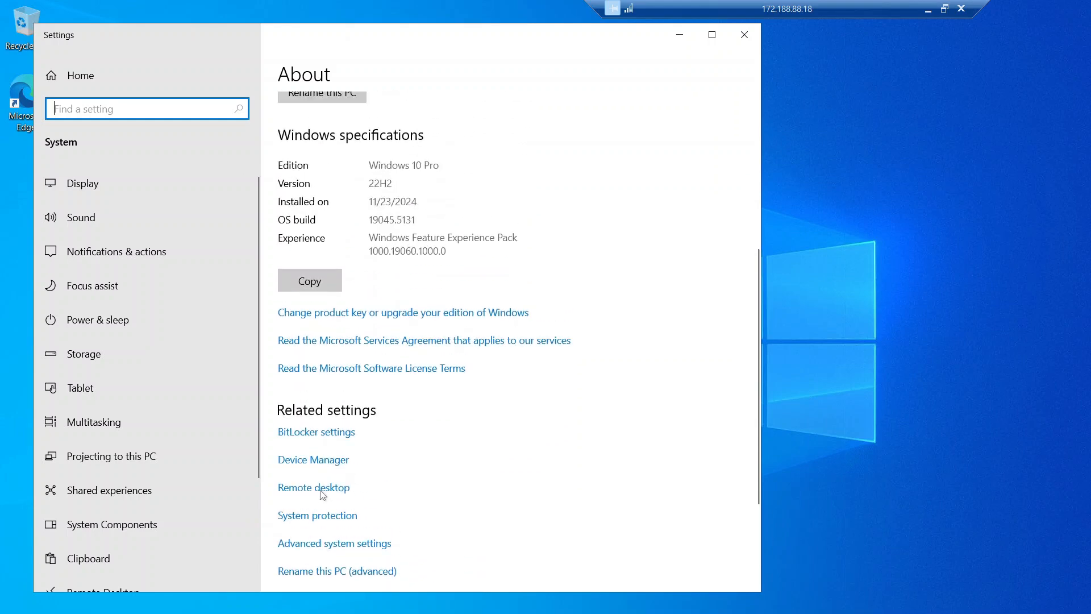
click(323, 487)
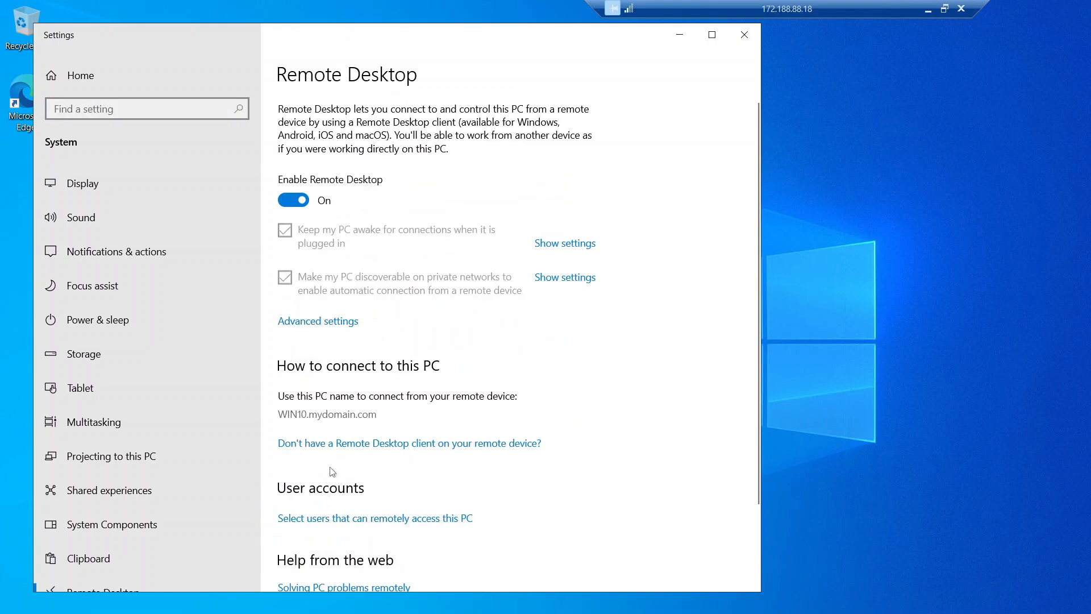
scroll(340, 463, down, 2)
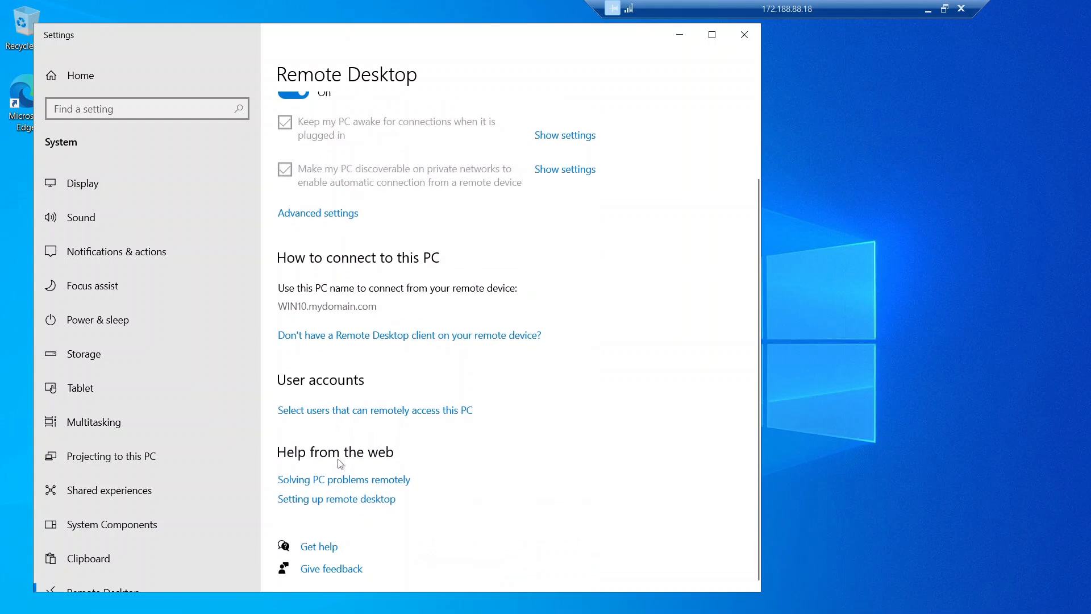
click(343, 415)
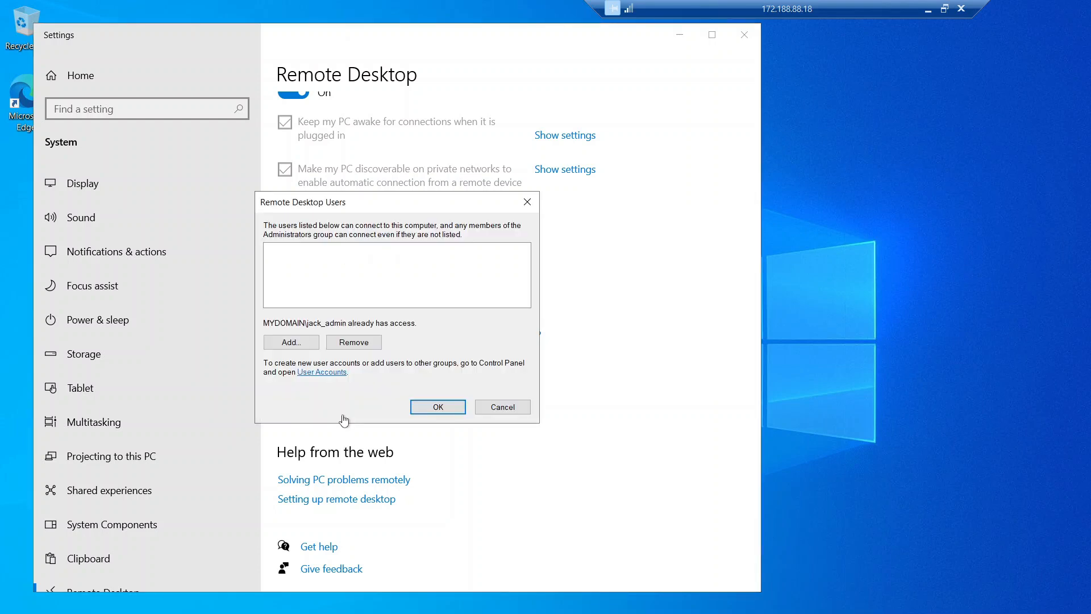
Step: Add the MYDOMAIN Domain Users group to the Remote Desktop Users list
drag(377, 205, 421, 206)
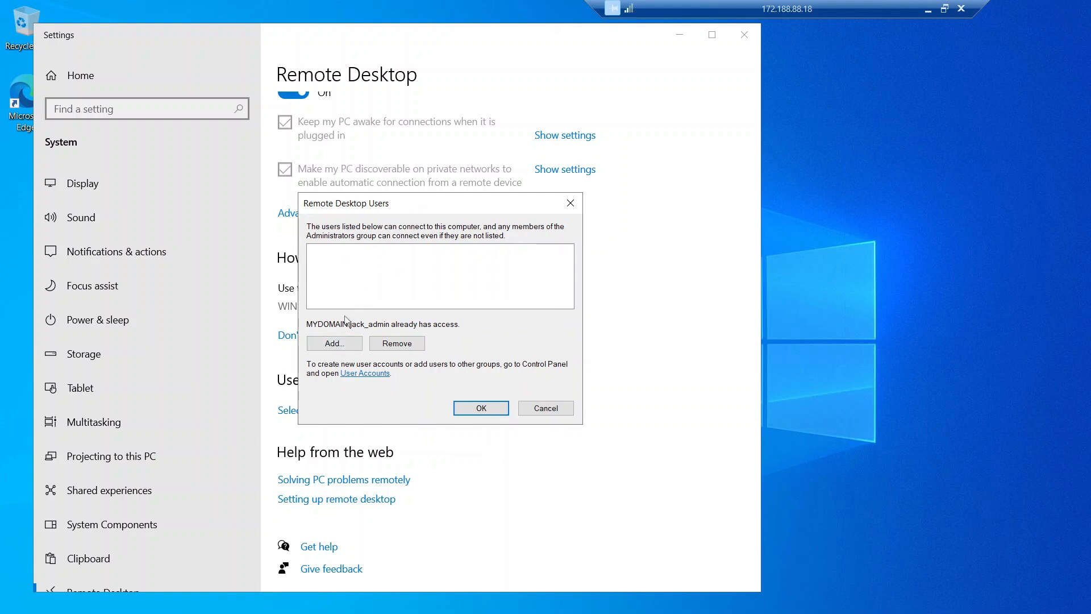
click(334, 345)
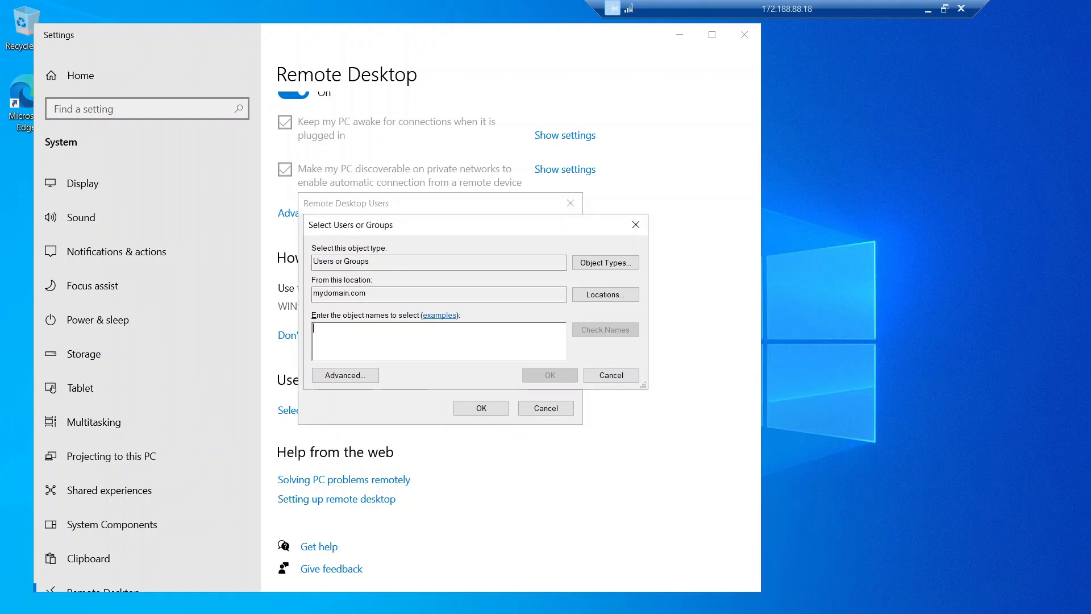
drag(401, 234, 410, 235)
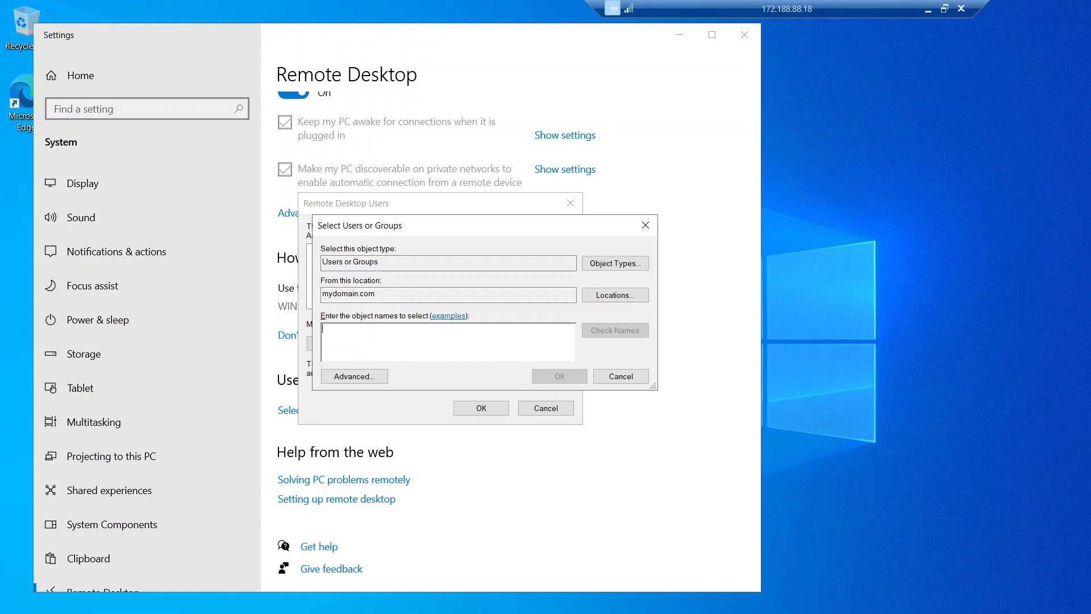
text(domain users)
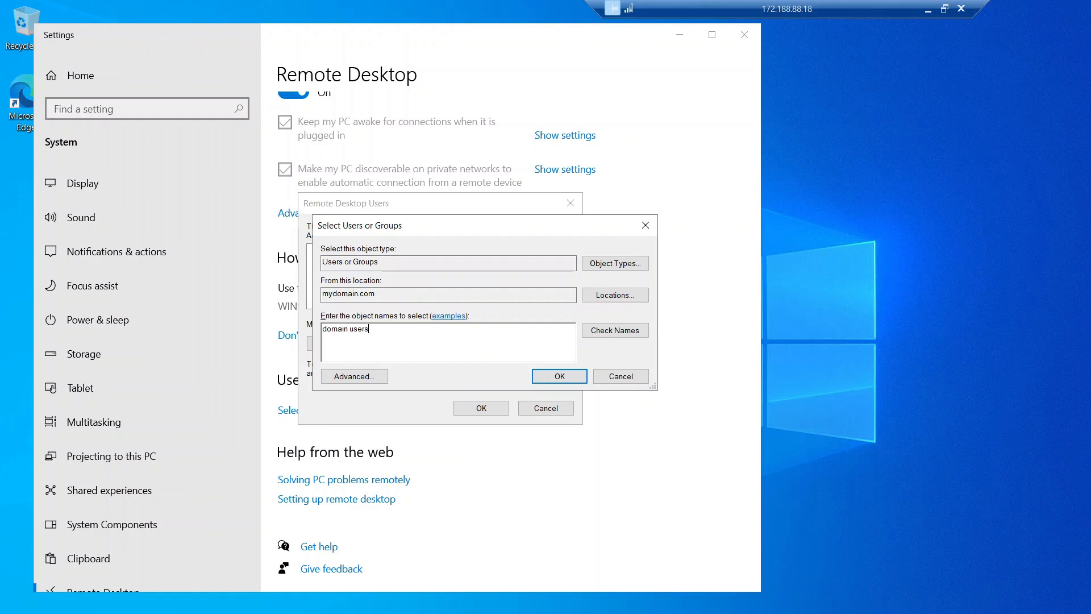
click(618, 334)
click(552, 378)
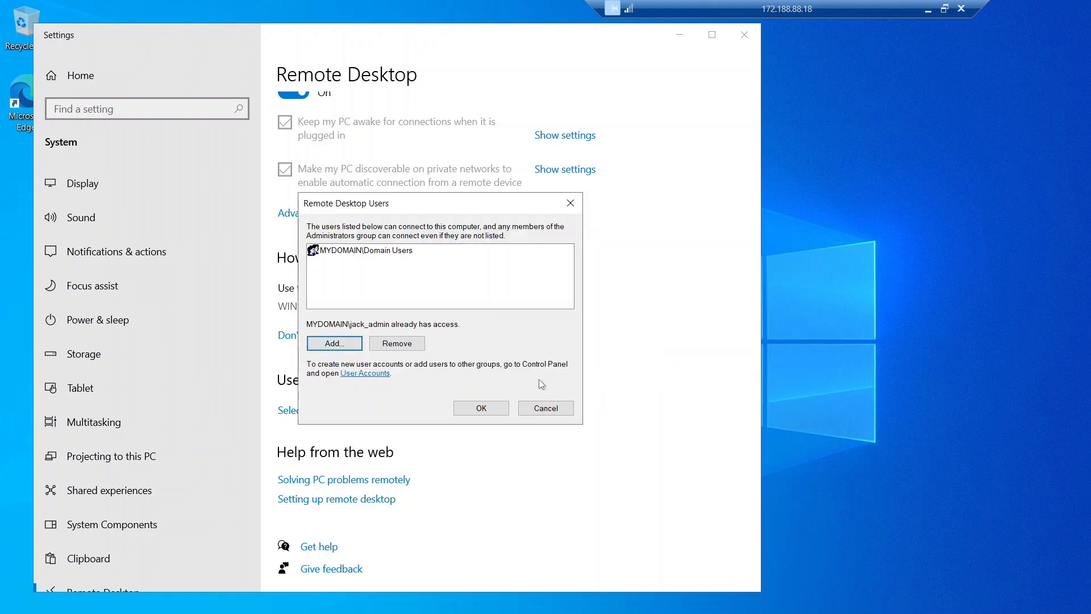